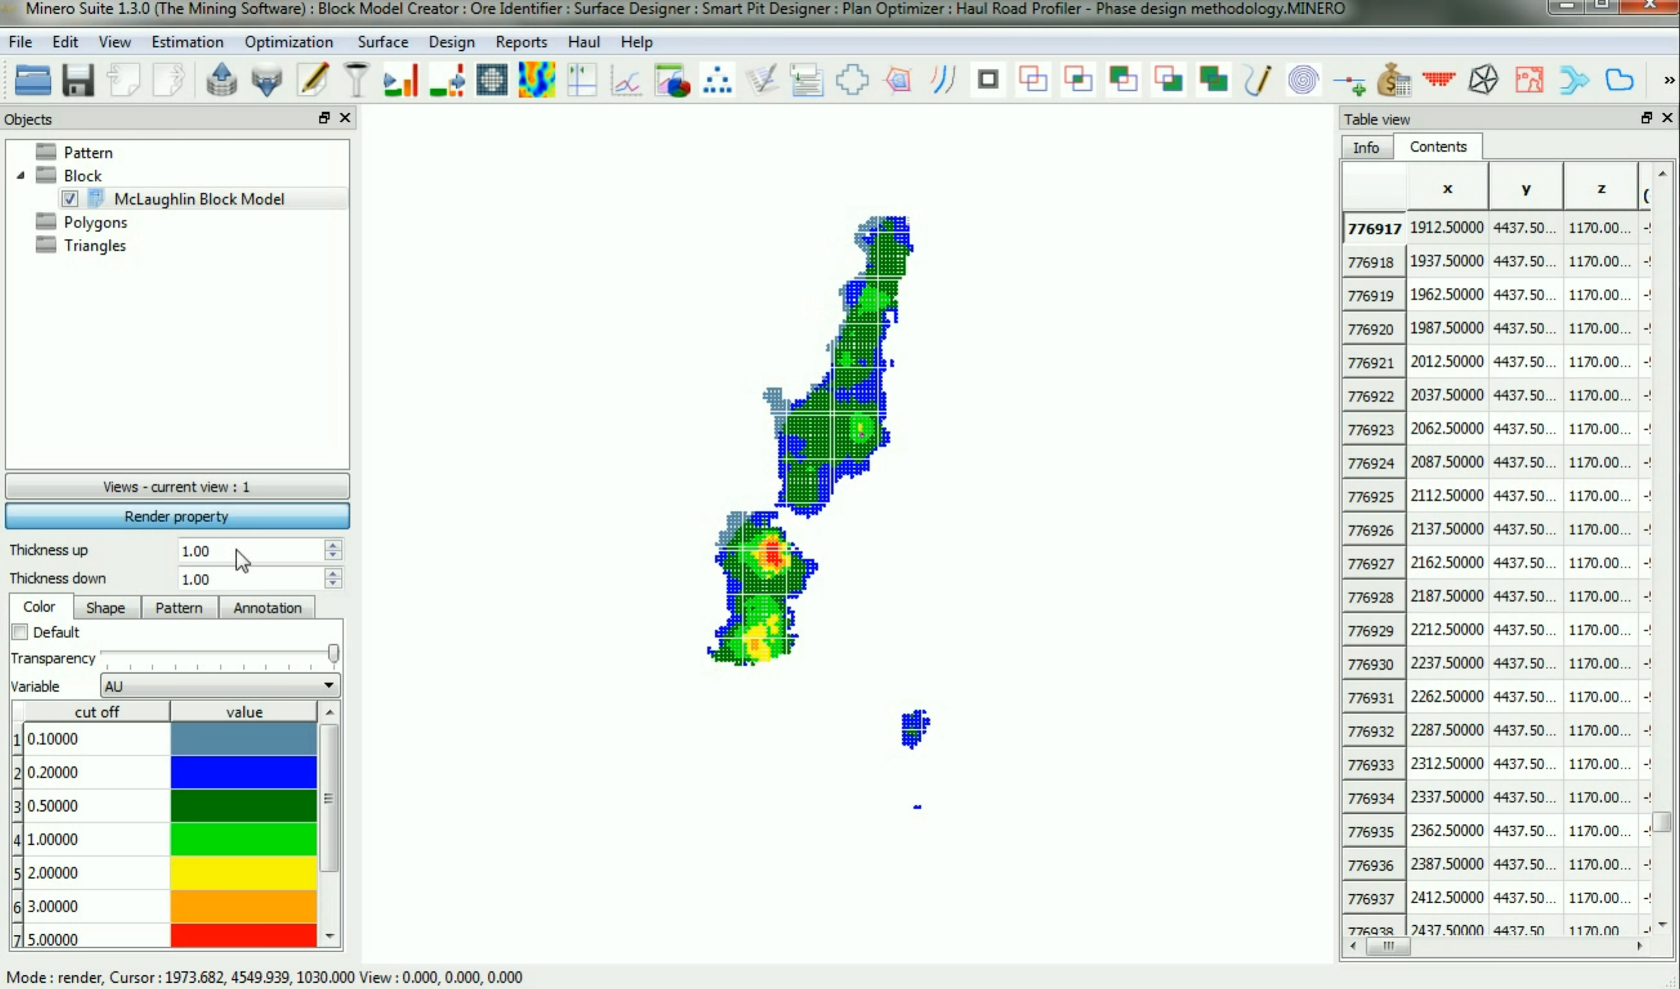
scroll(325, 748, down, 1)
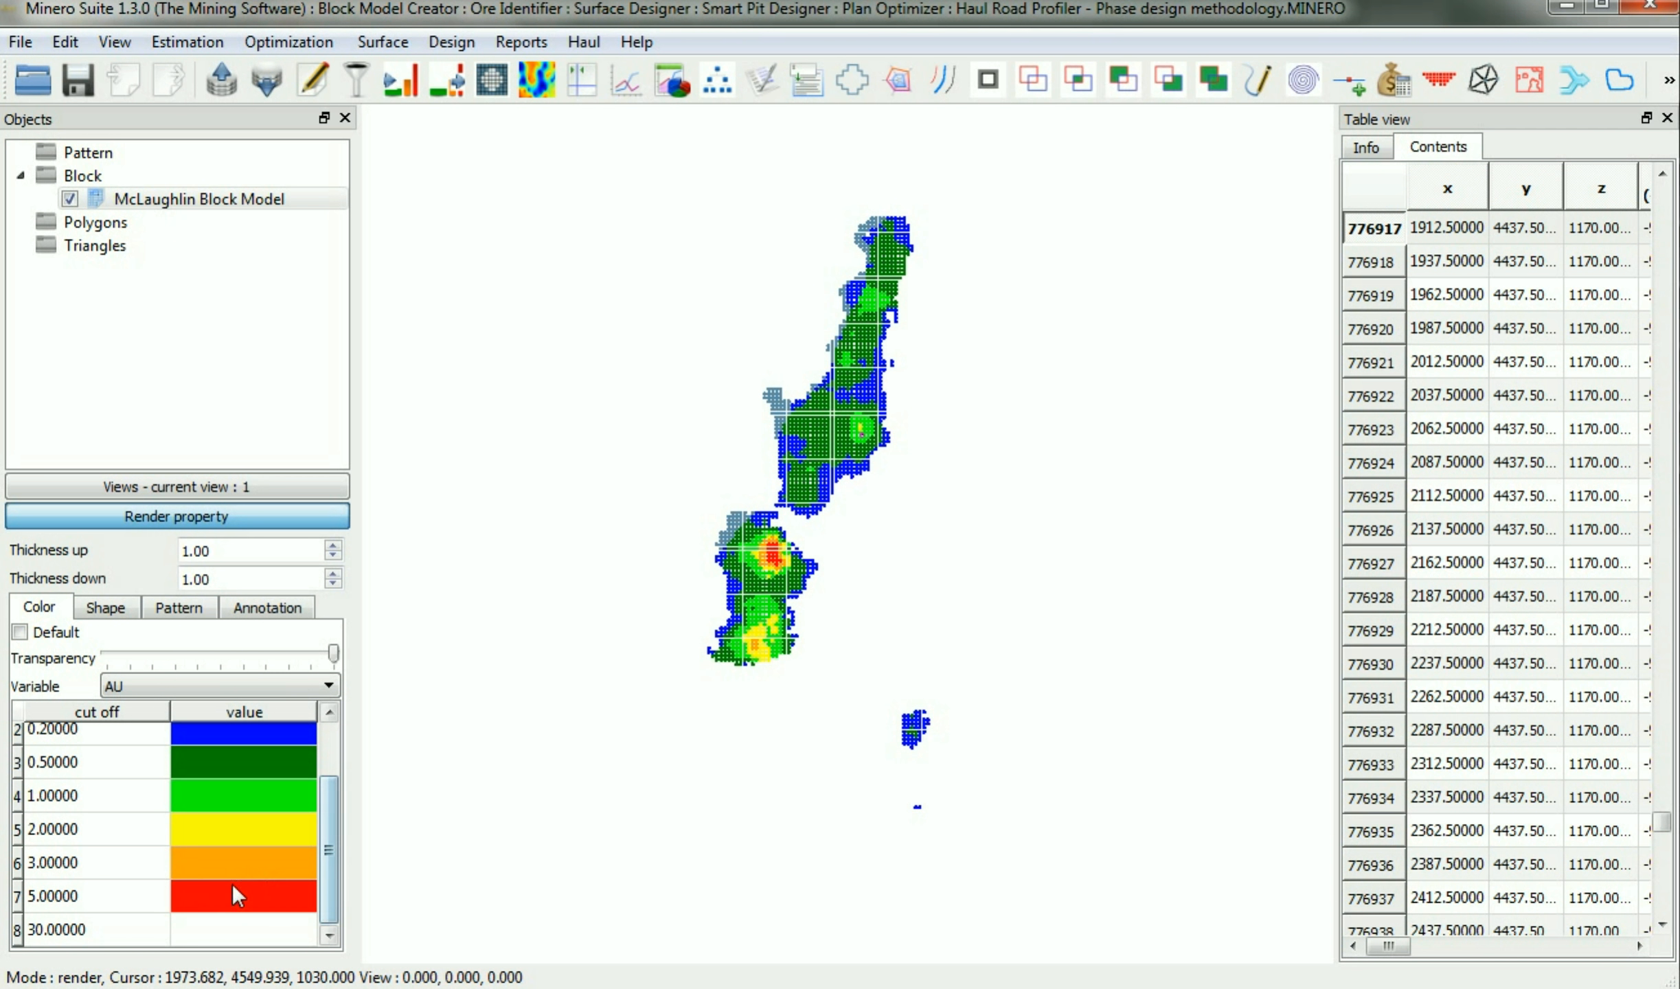
scroll(331, 848, up, 1)
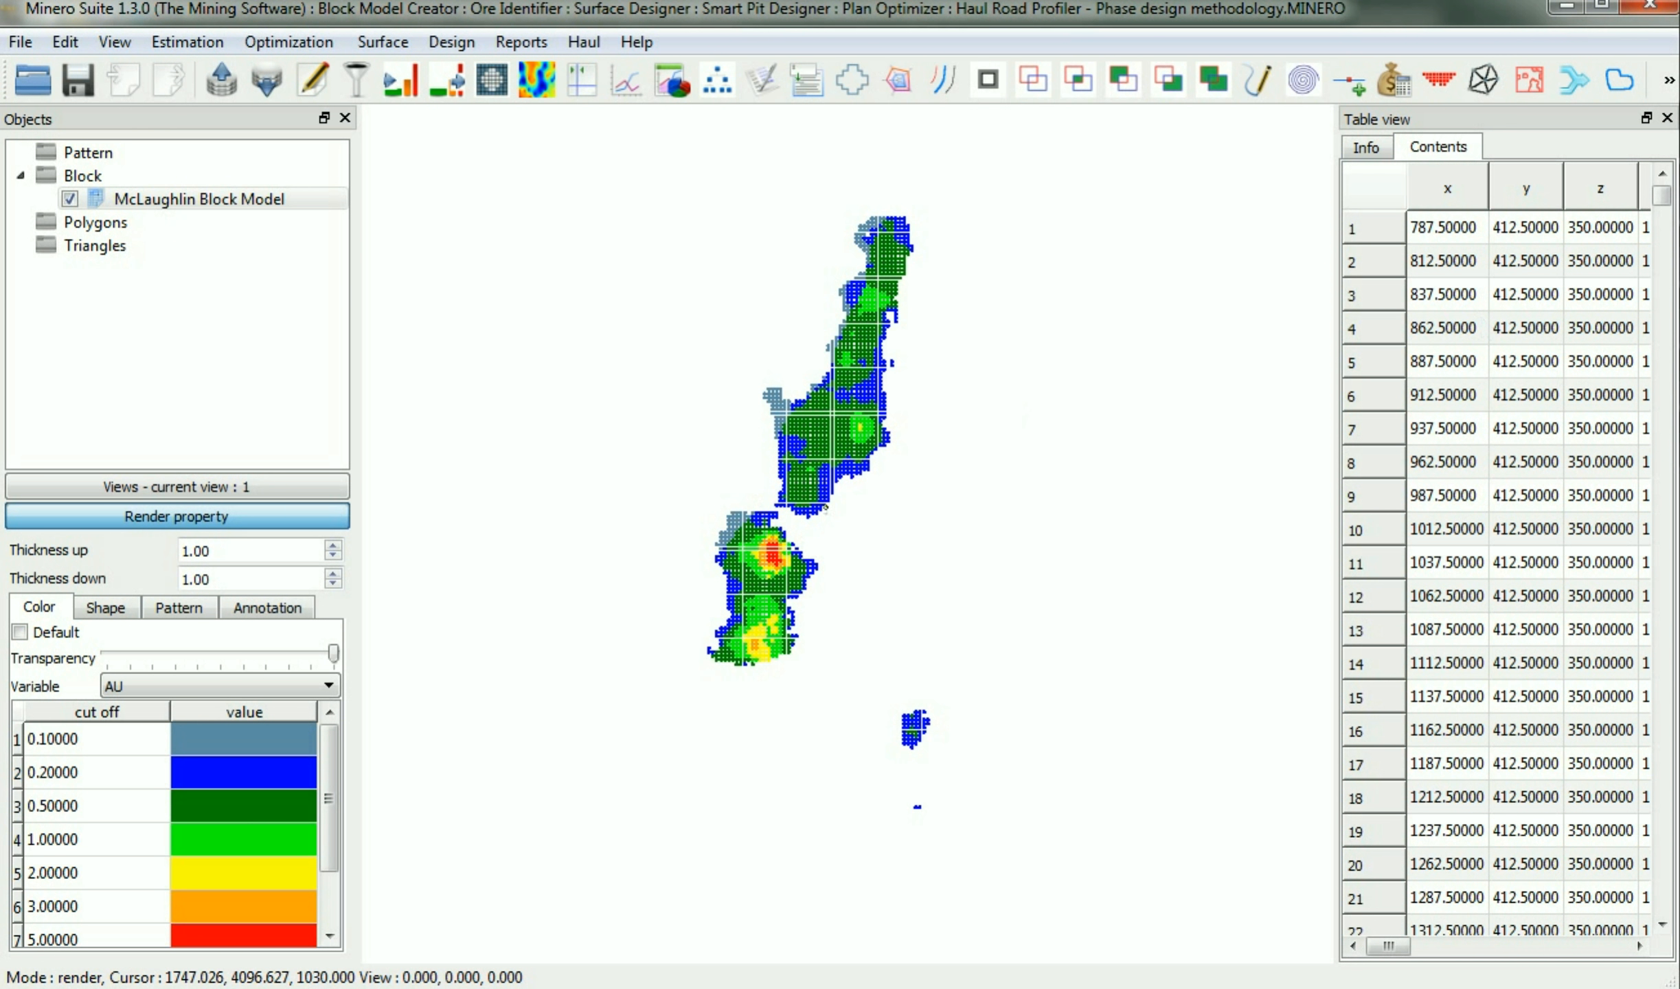
Set the application's cursor size to 50 and inner cursor size to 25.
click(115, 42)
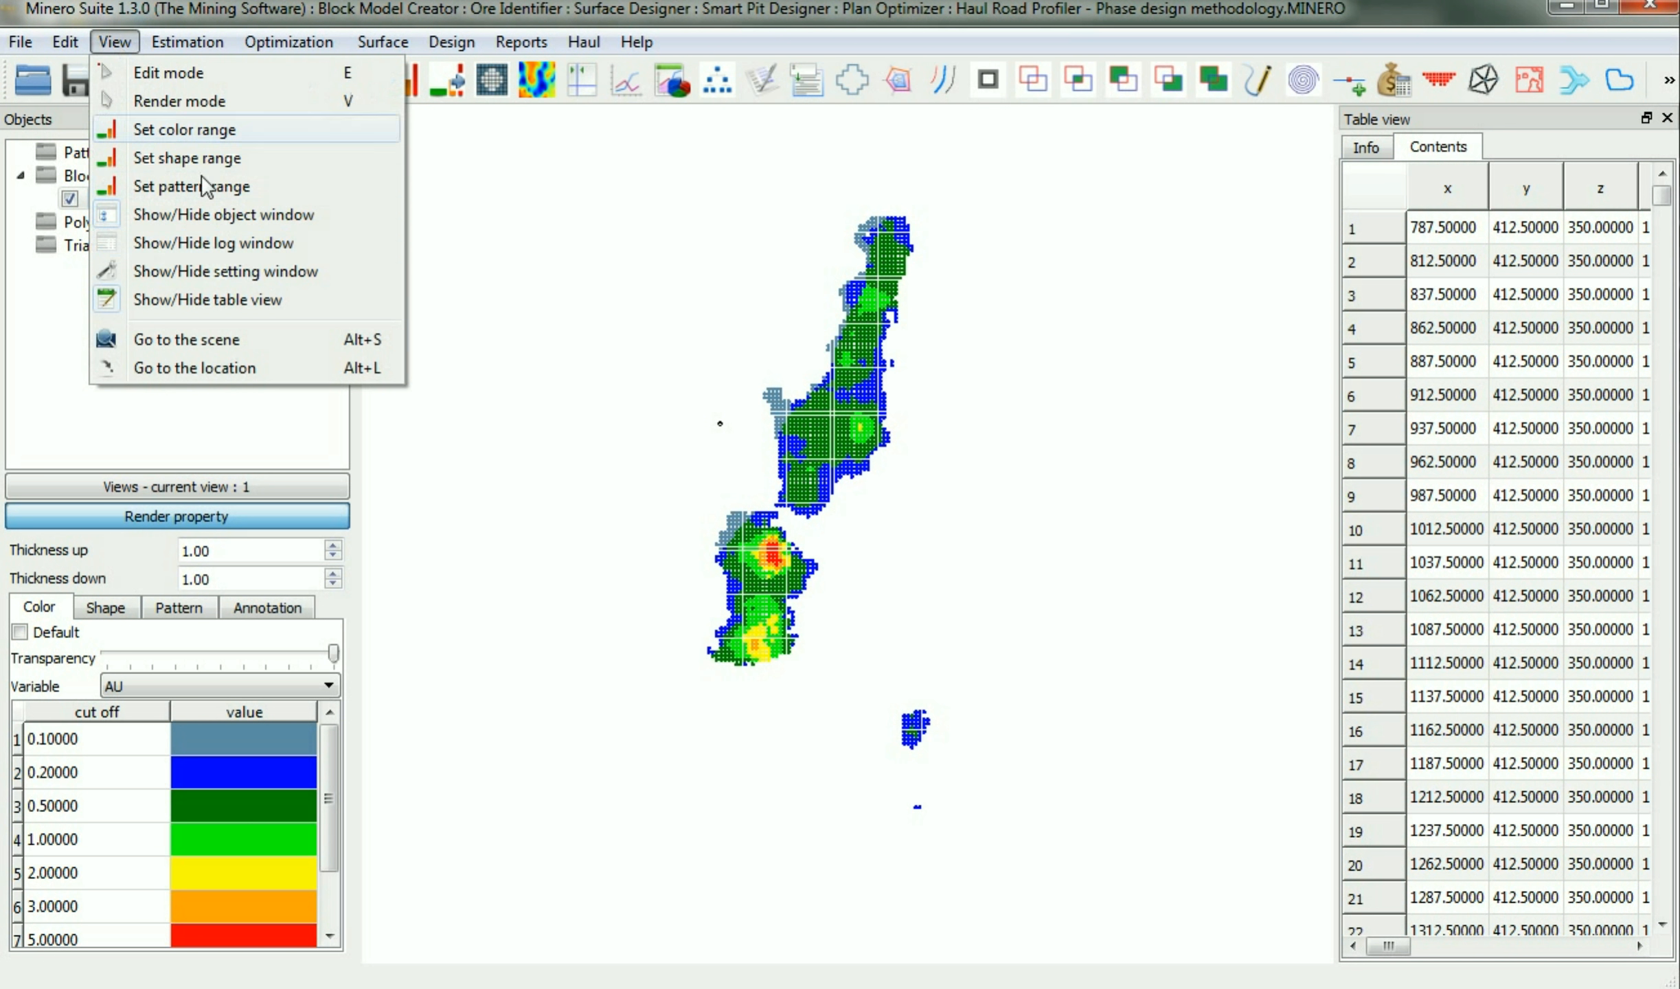
click(269, 279)
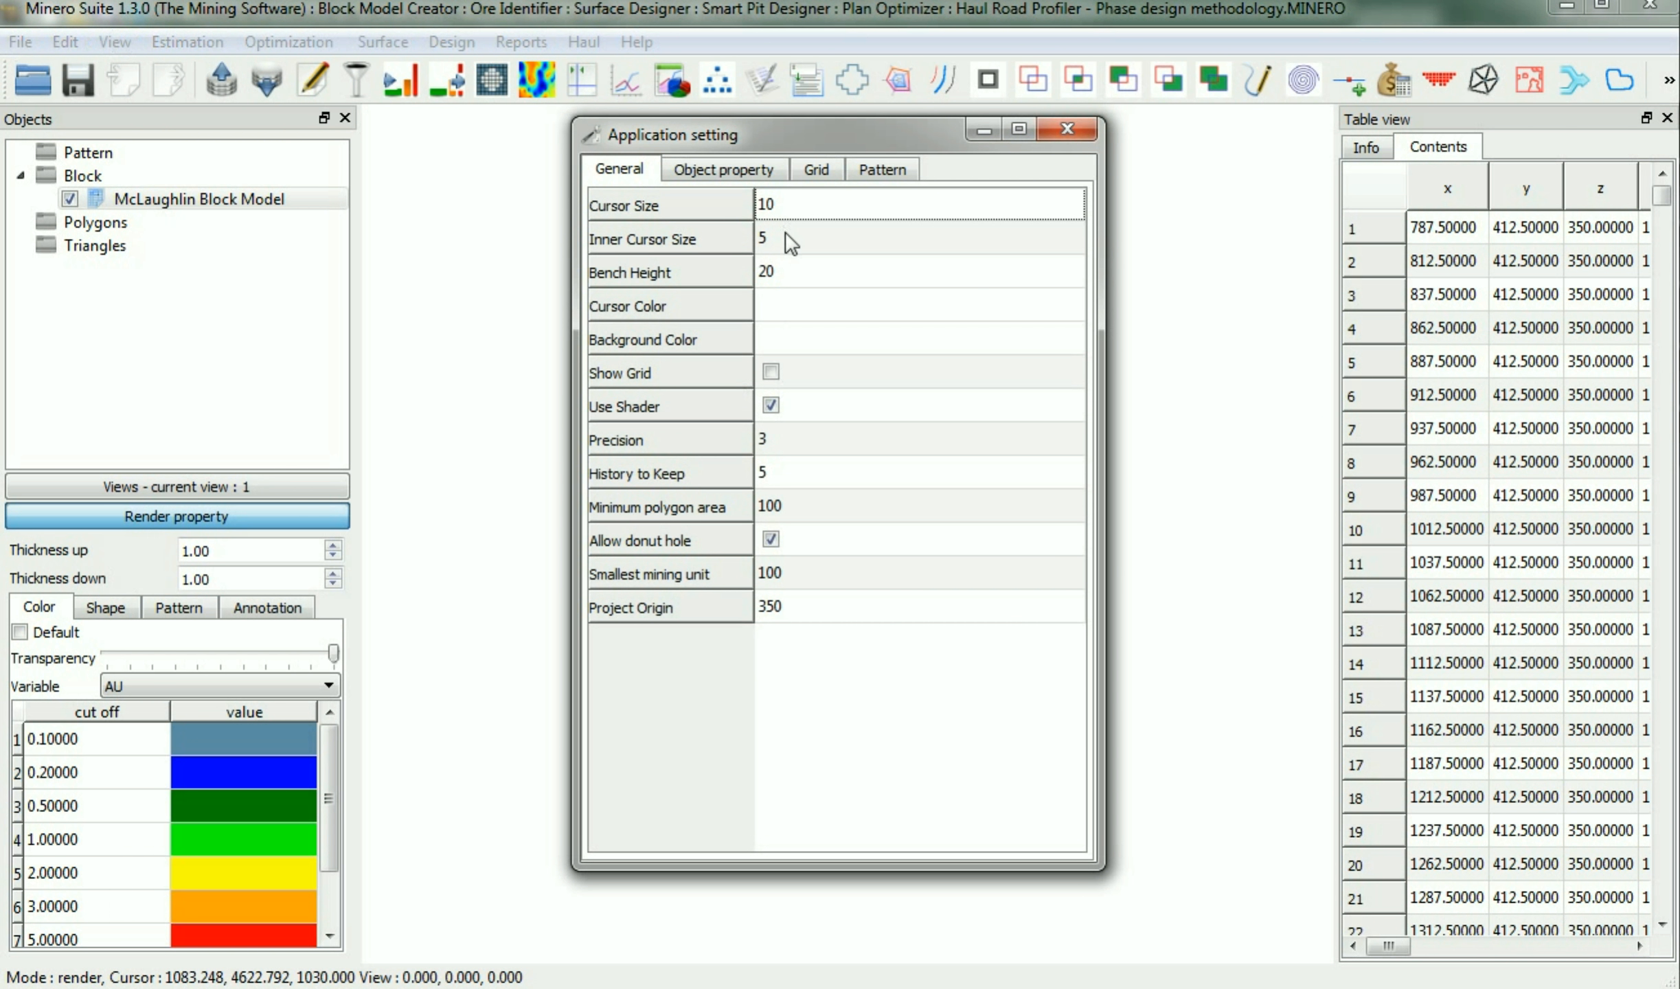
click(781, 211)
text(5)
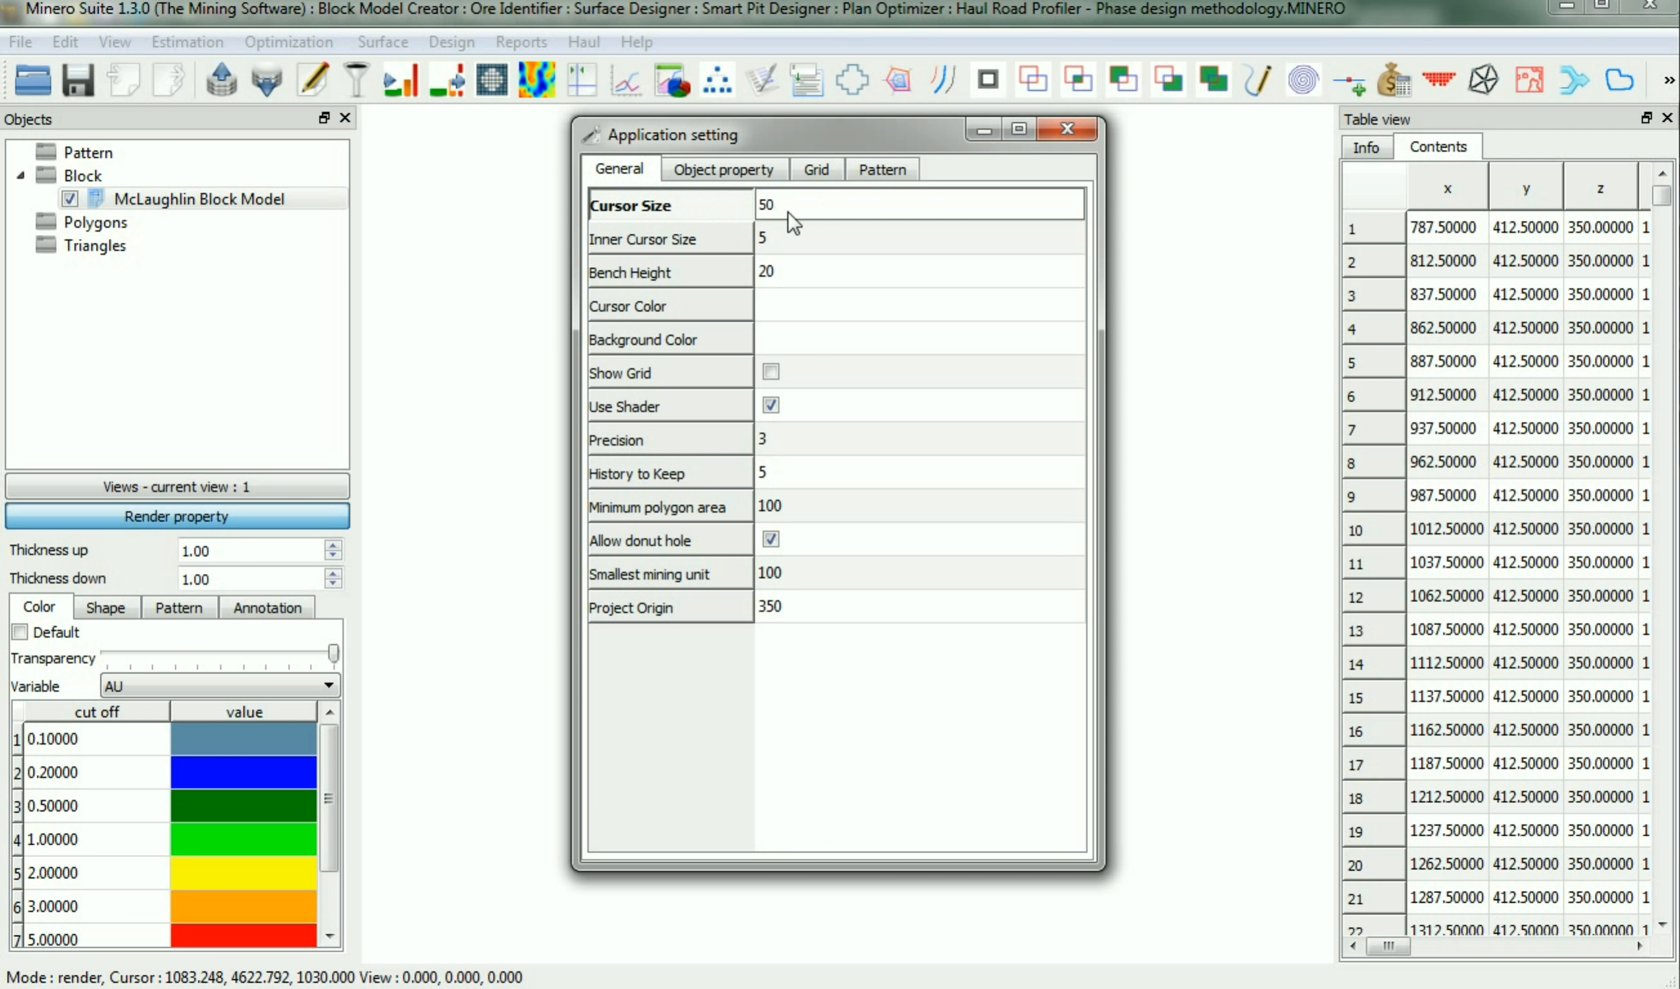
click(796, 241)
text(25)
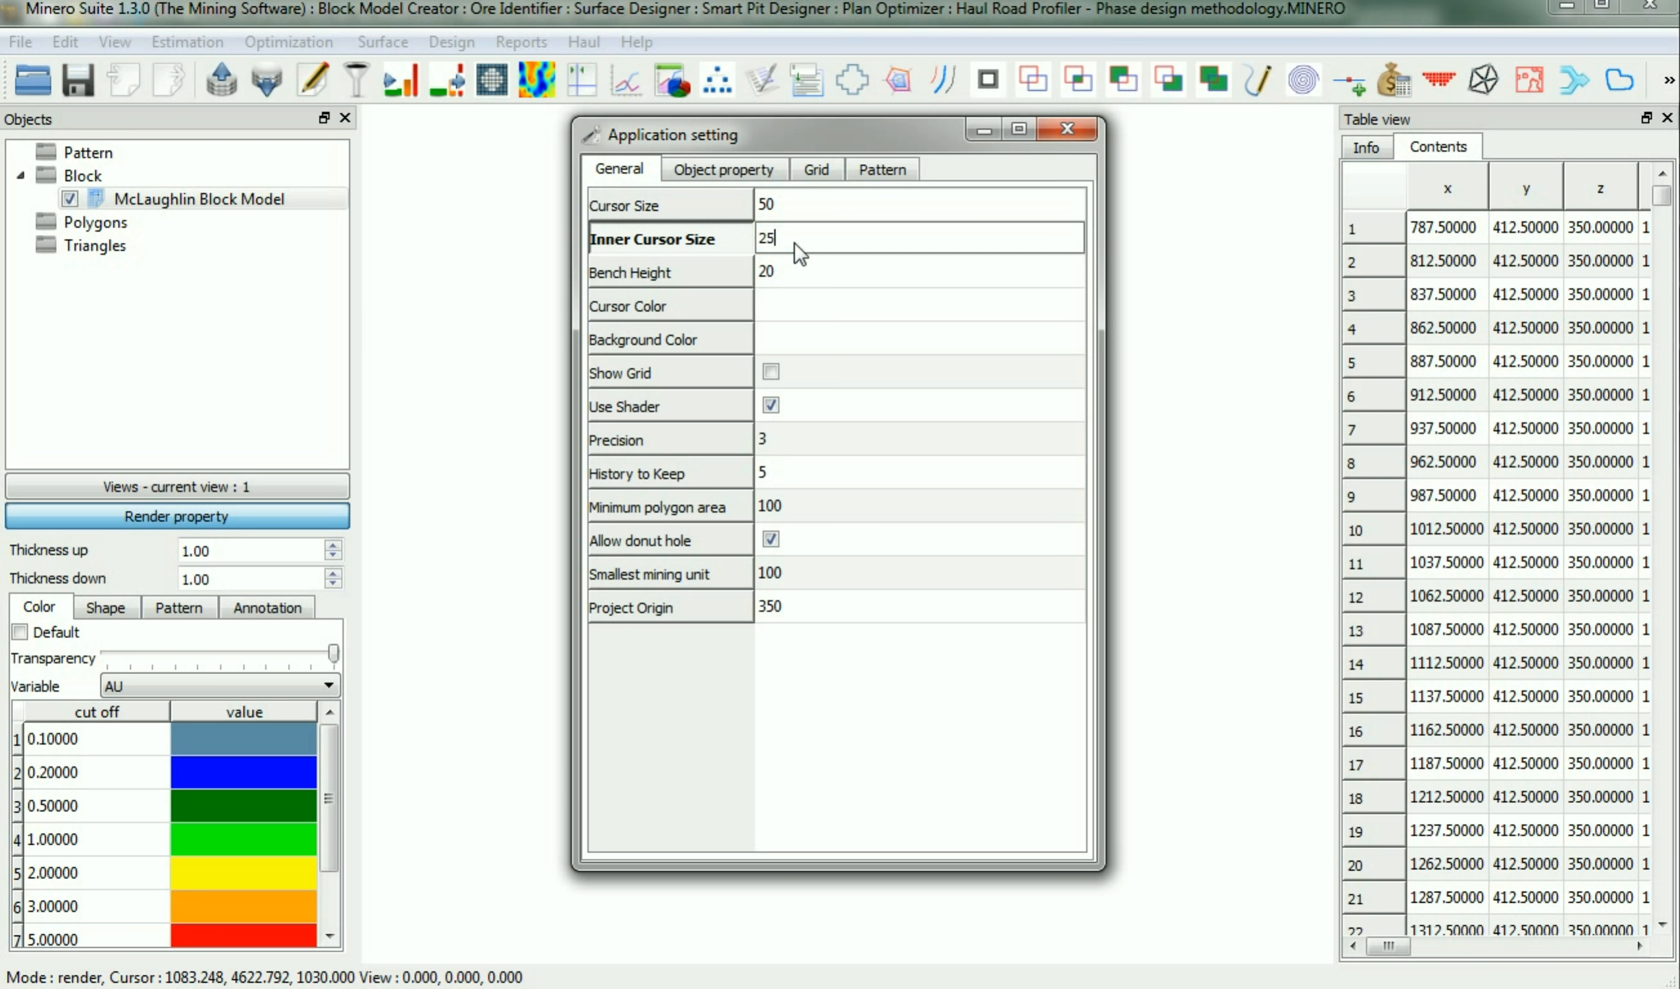
click(781, 208)
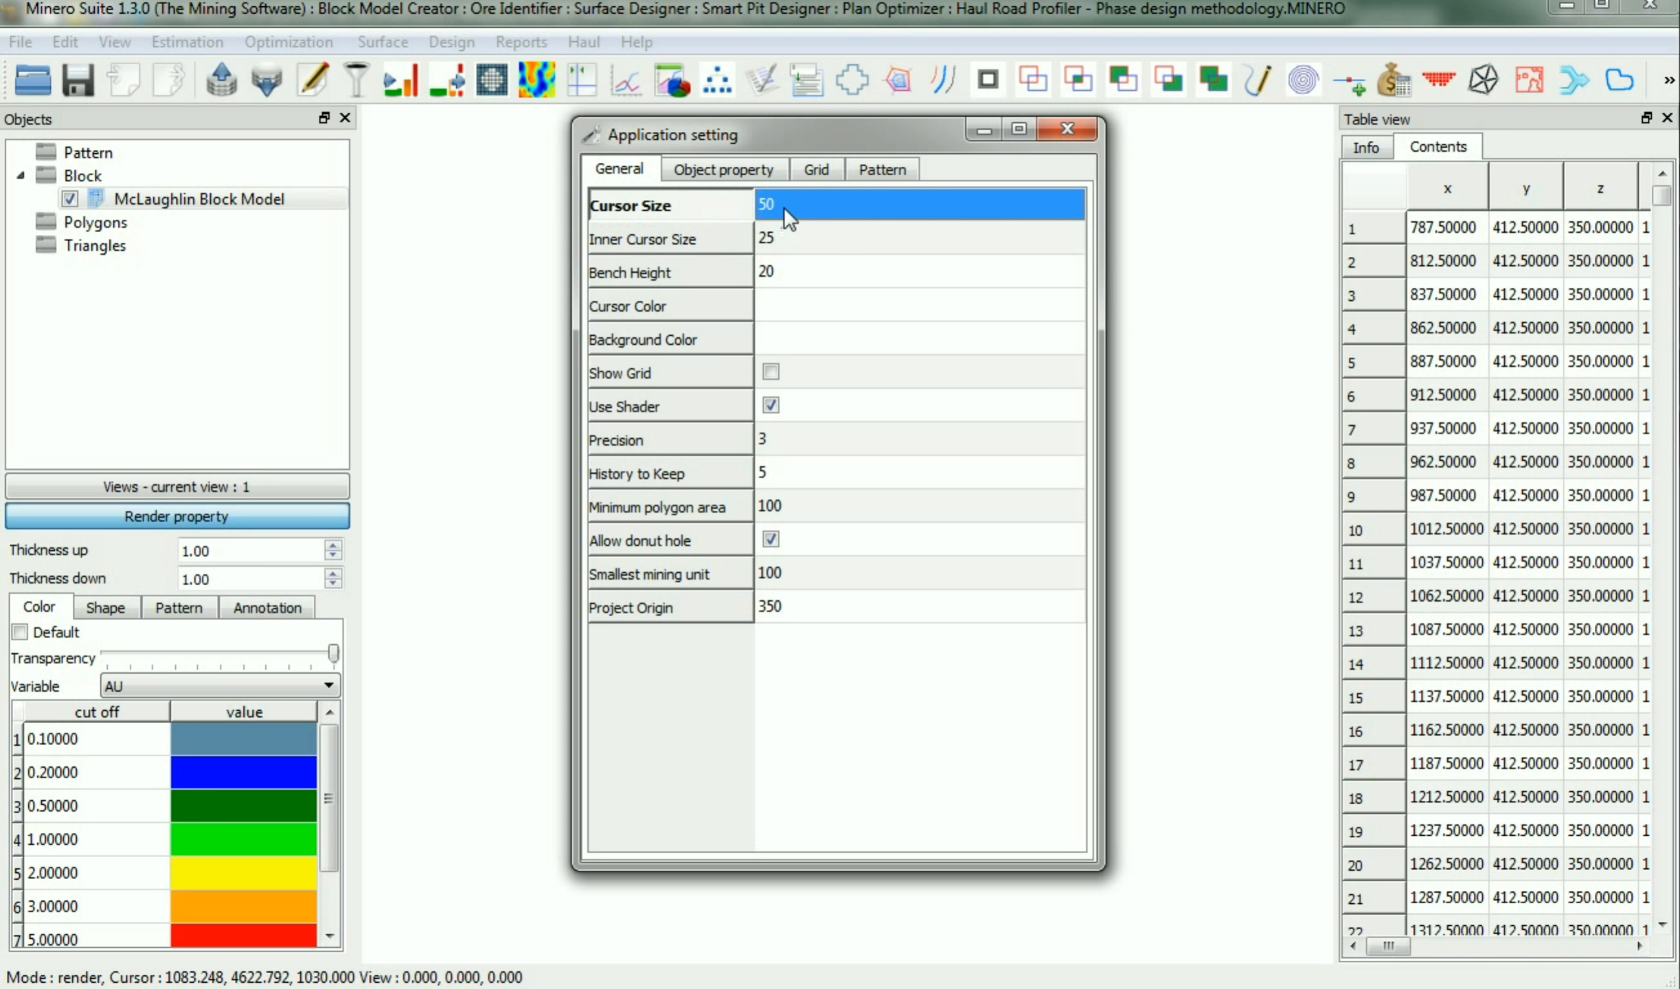
click(1209, 308)
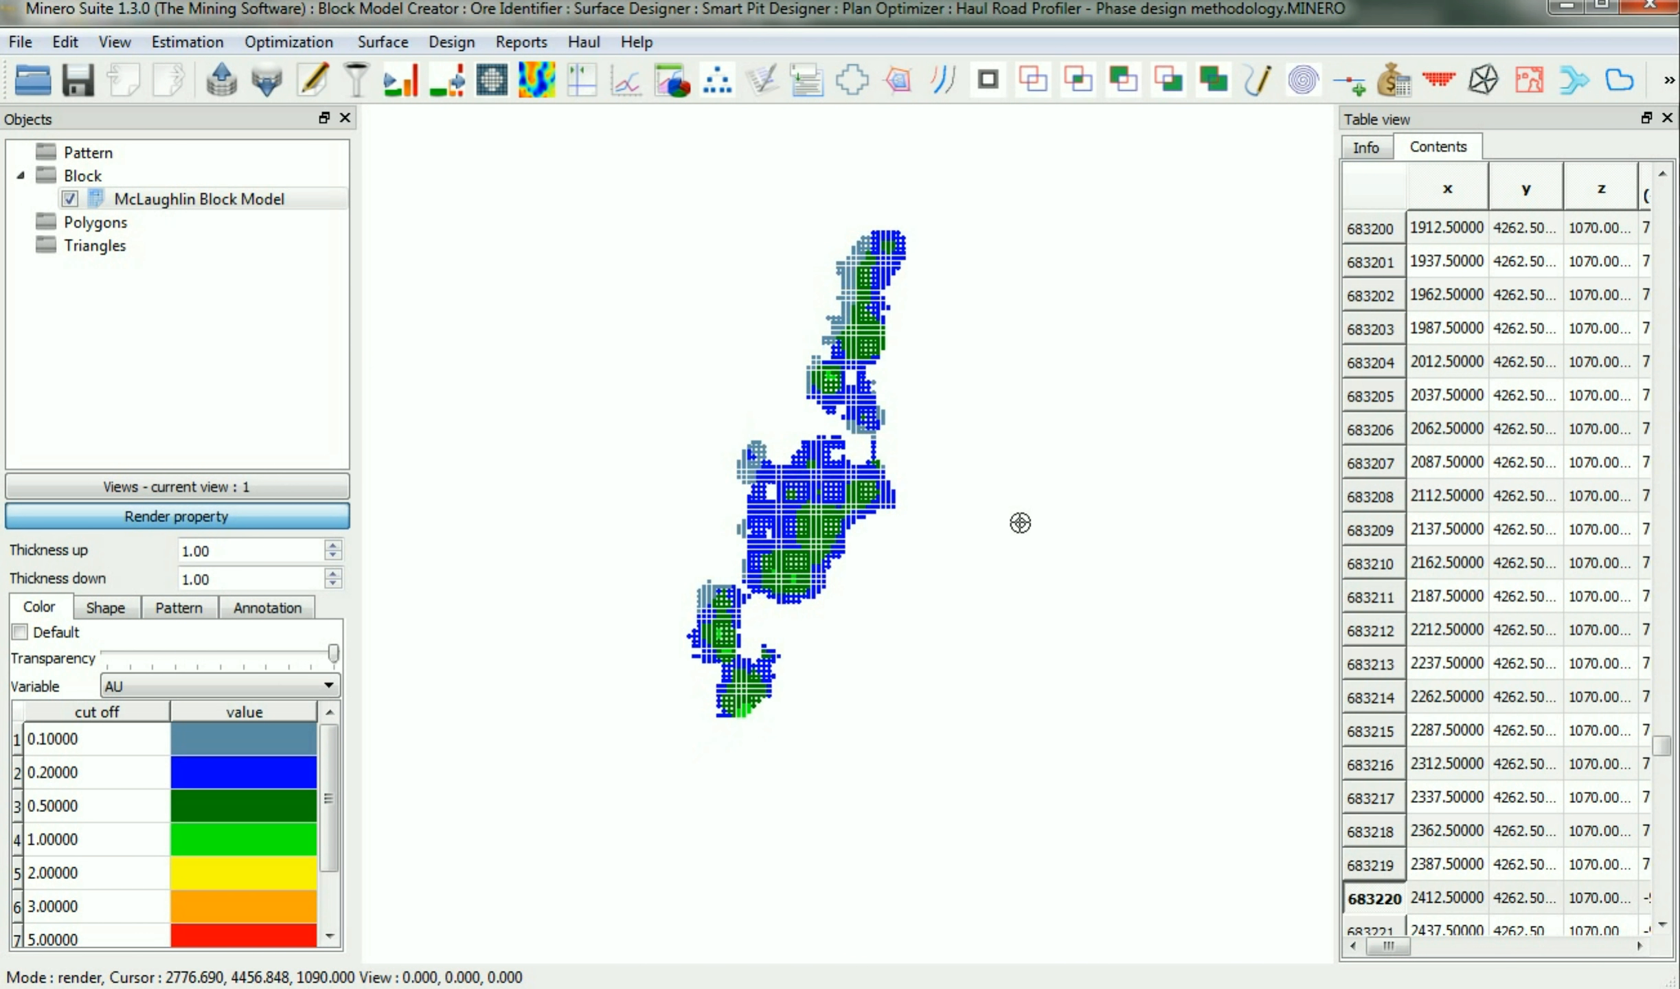
Examine the McLaughlin Block Model's gold grades bench by bench down to elevation 890, and its origin, cell size and number of cells.
key(Page_Down)
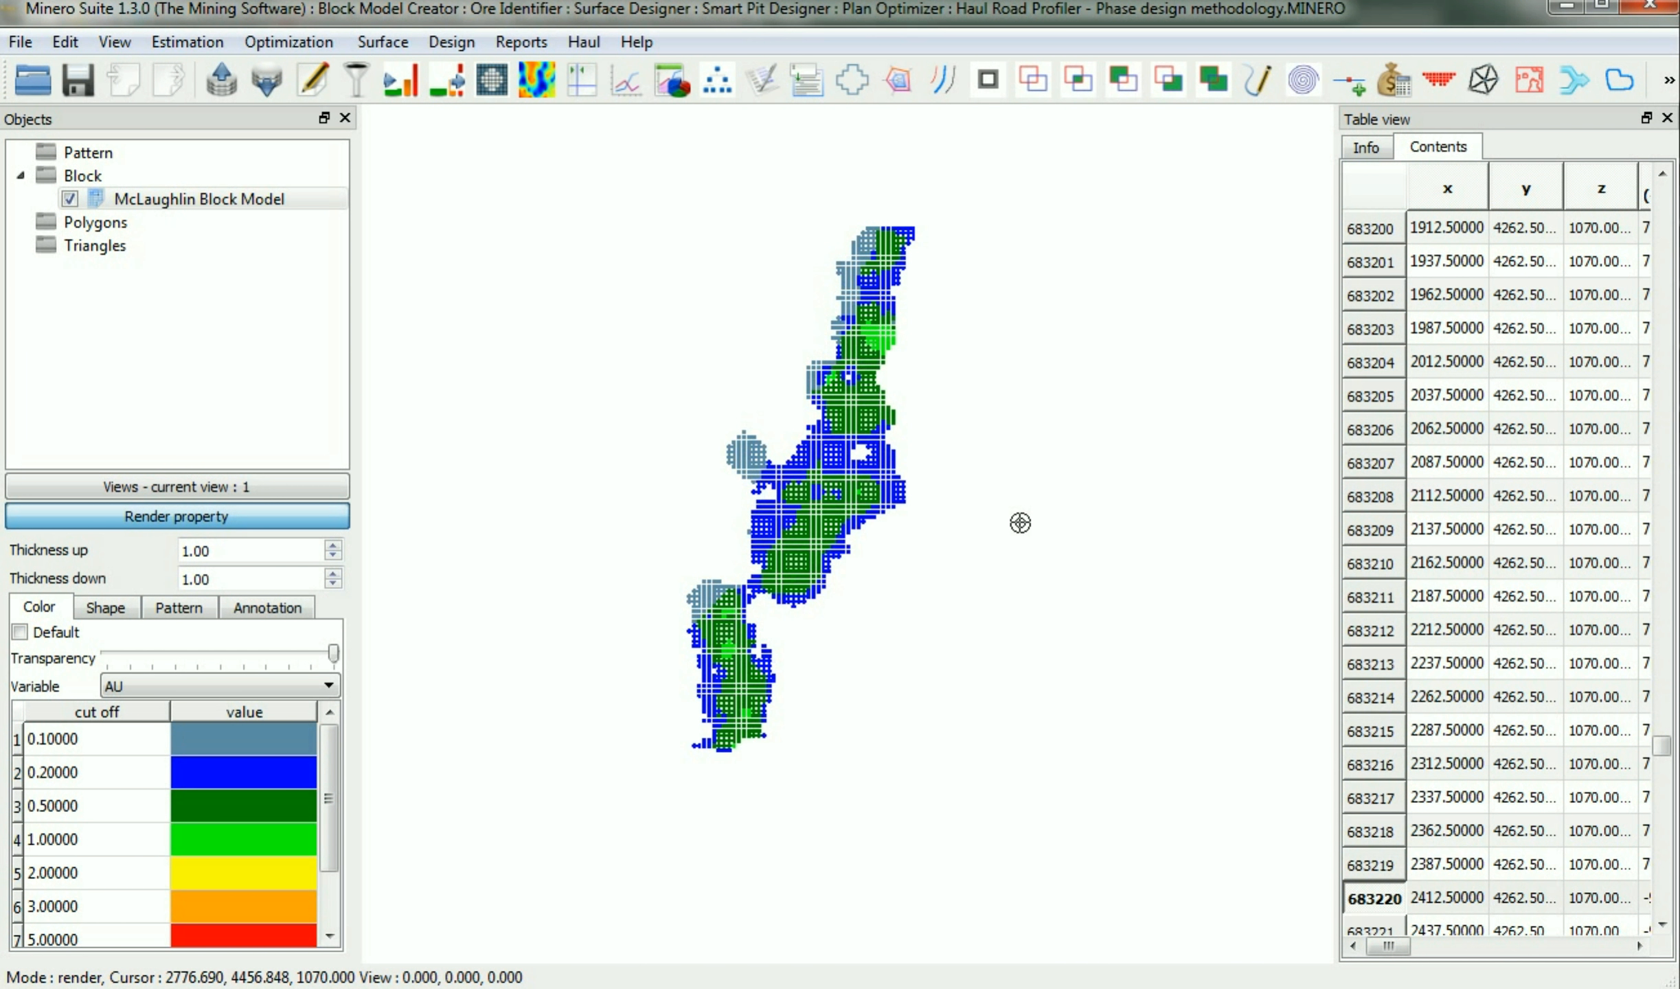
key(Page_Down)
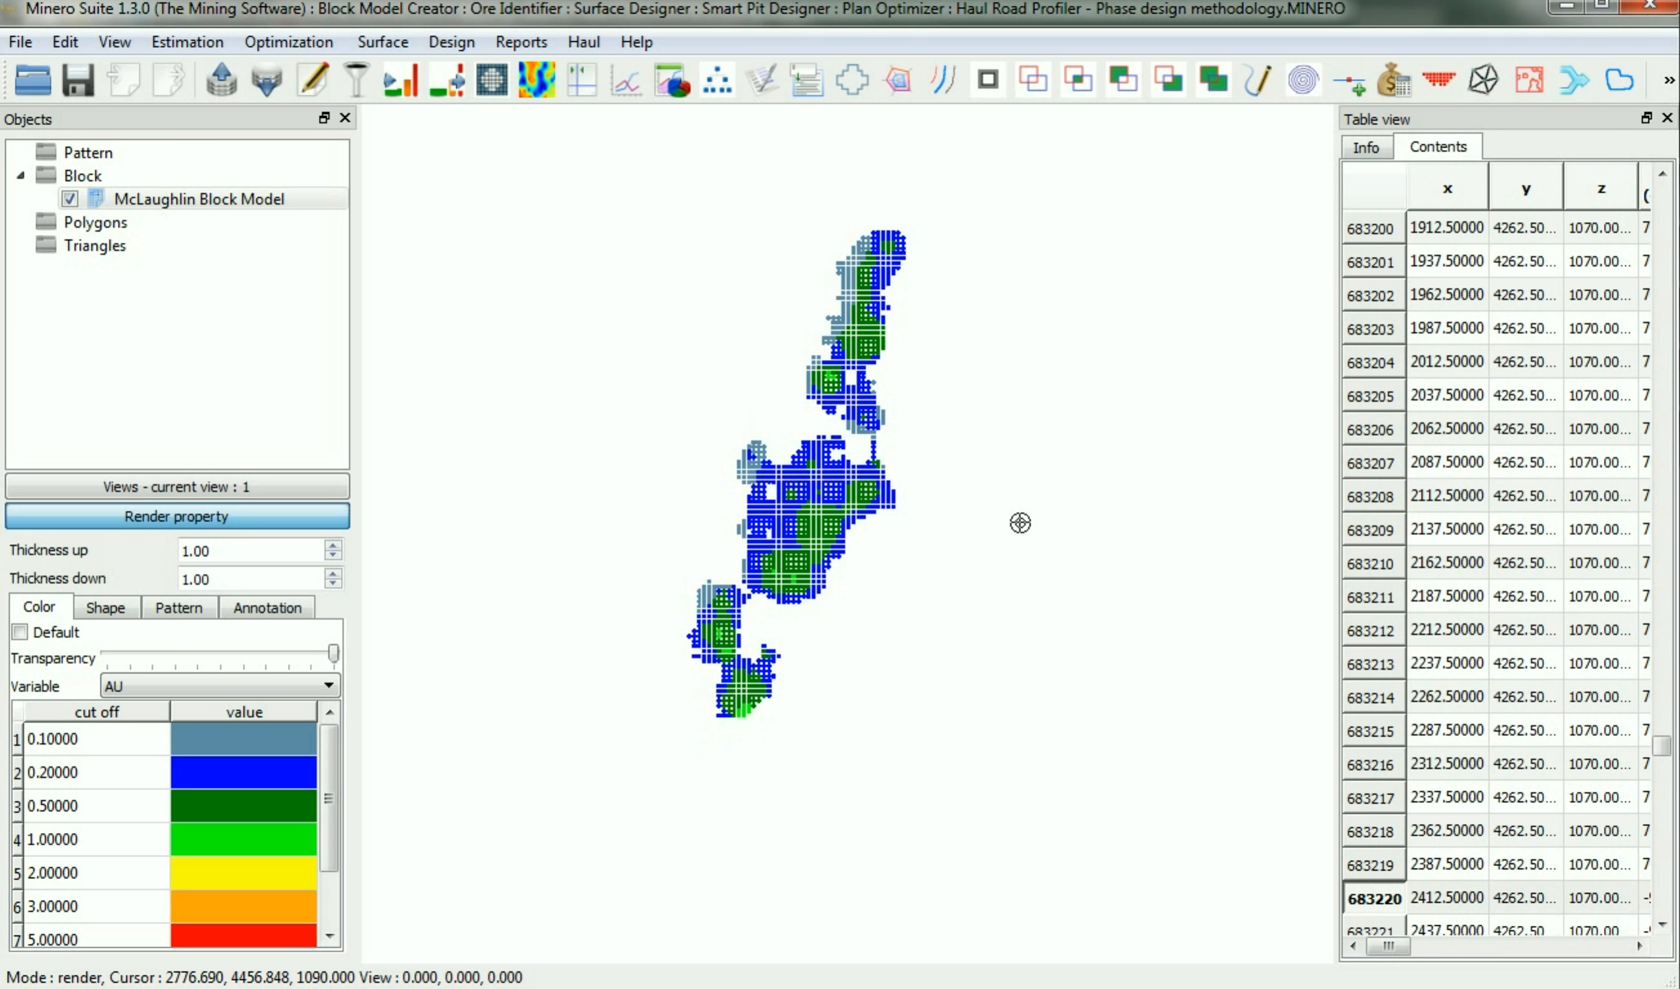
key(Page_Down)
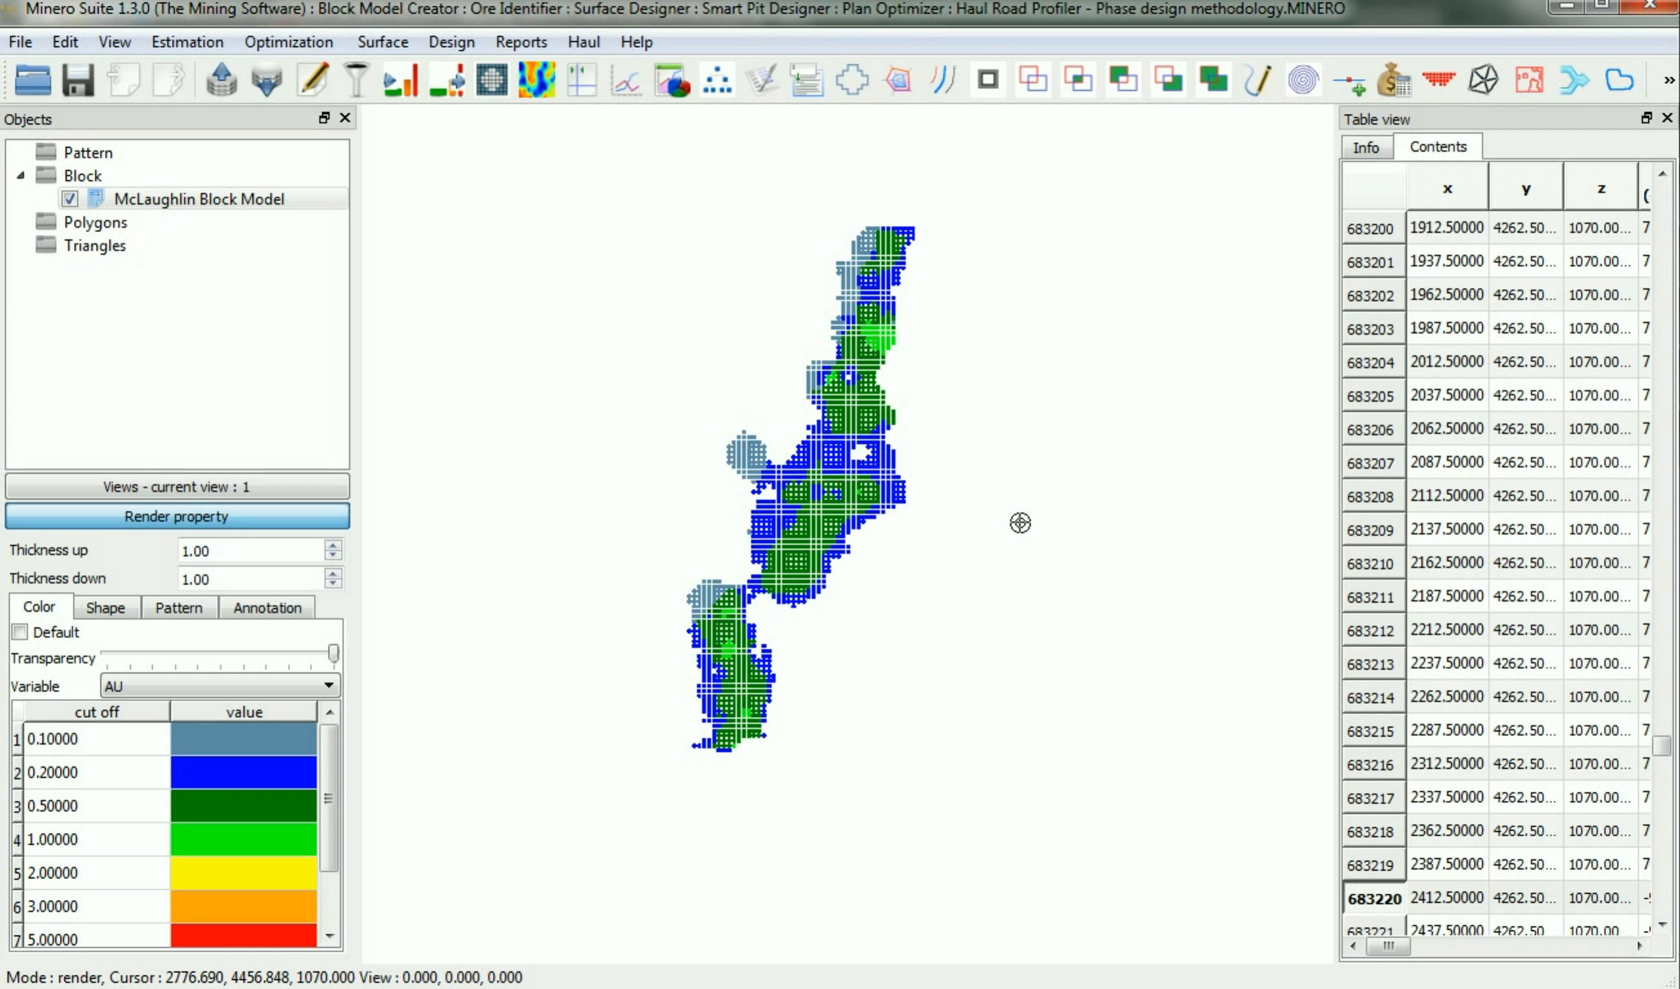
click(1298, 316)
click(1366, 146)
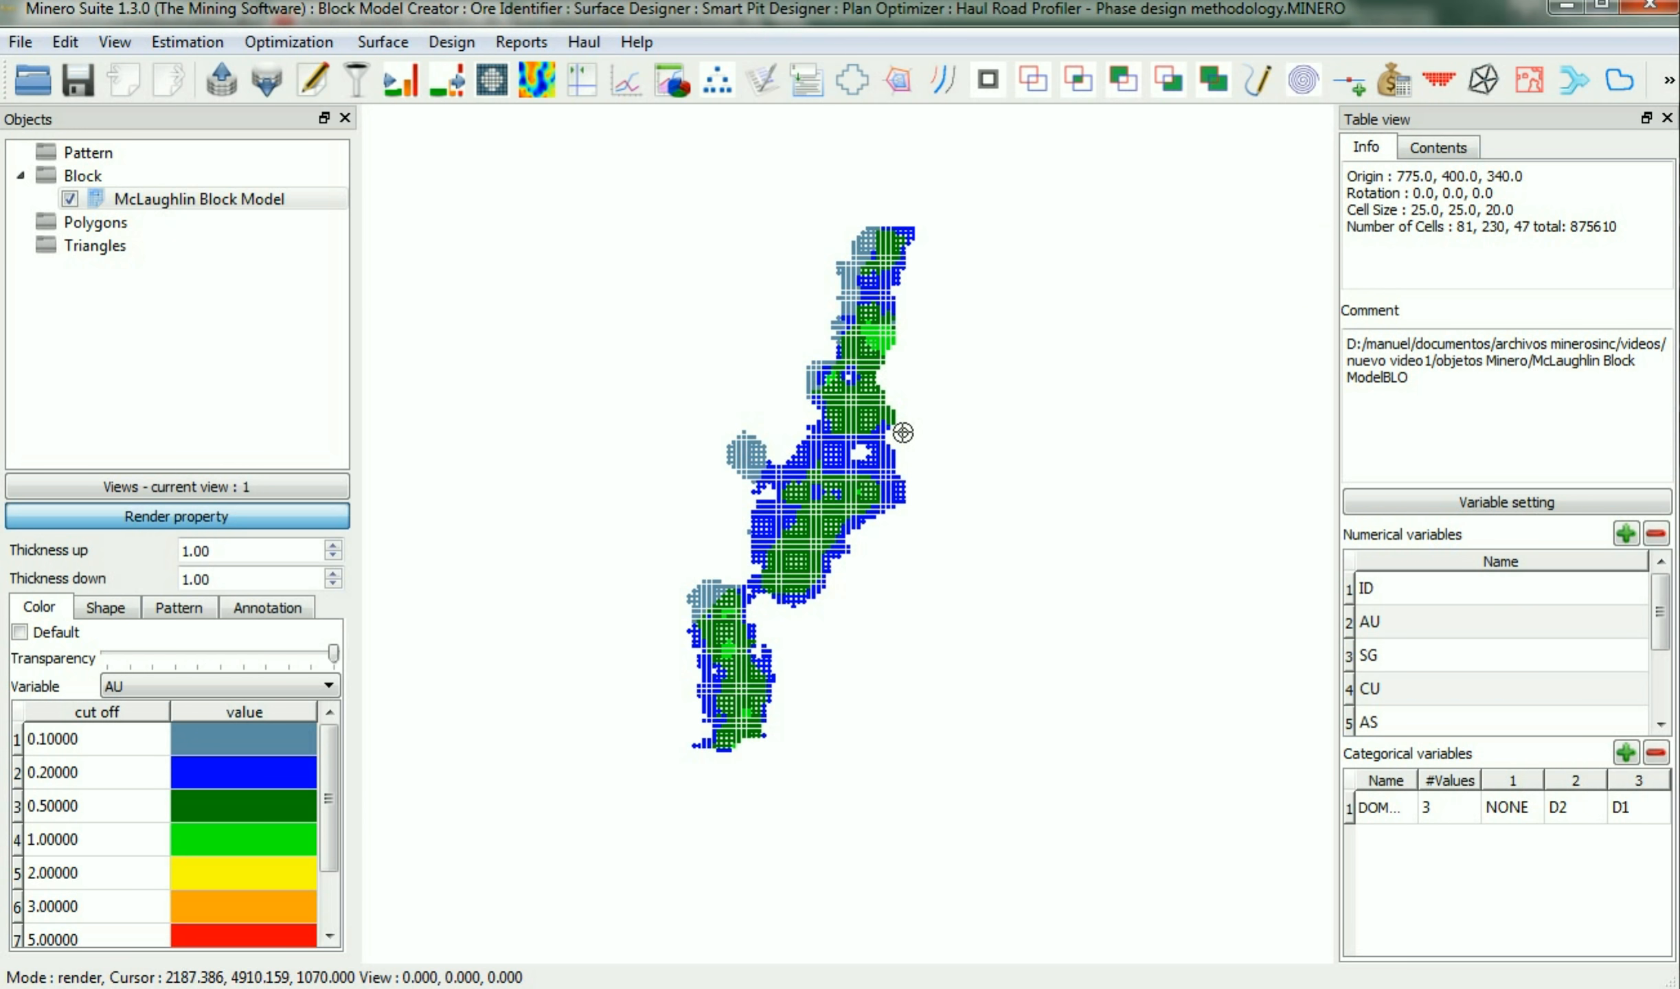
key(Page_Down)
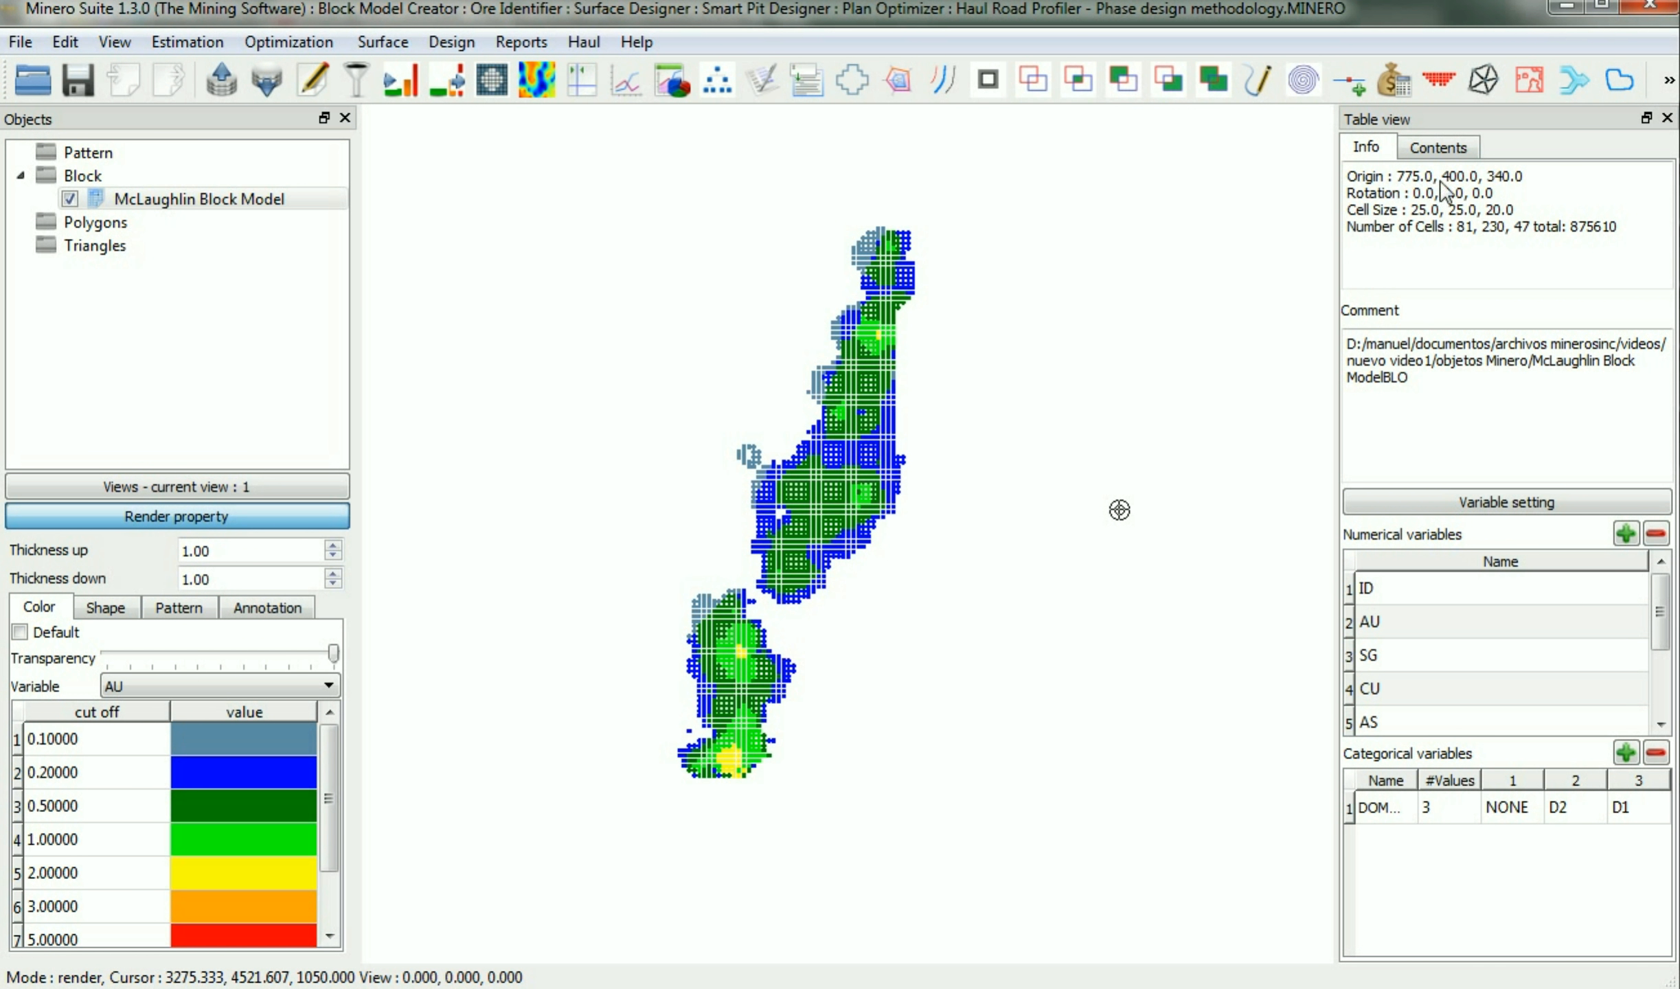
drag(1420, 177, 1520, 223)
click(1458, 227)
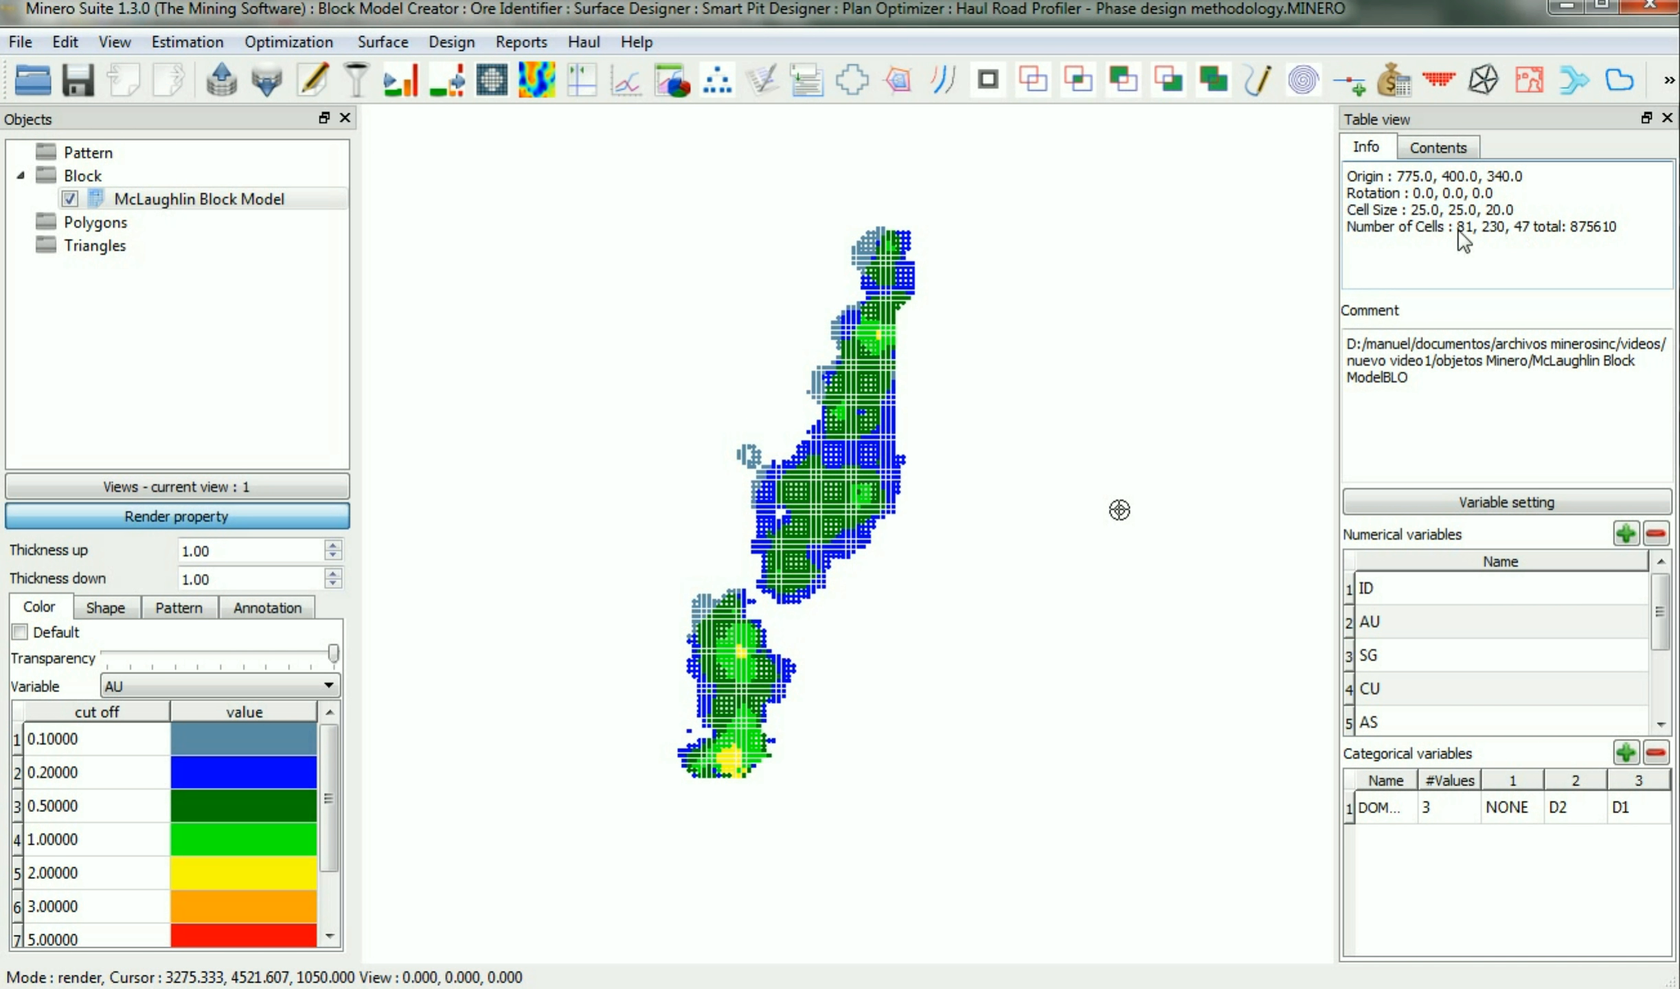
scroll(754, 494, down, 5)
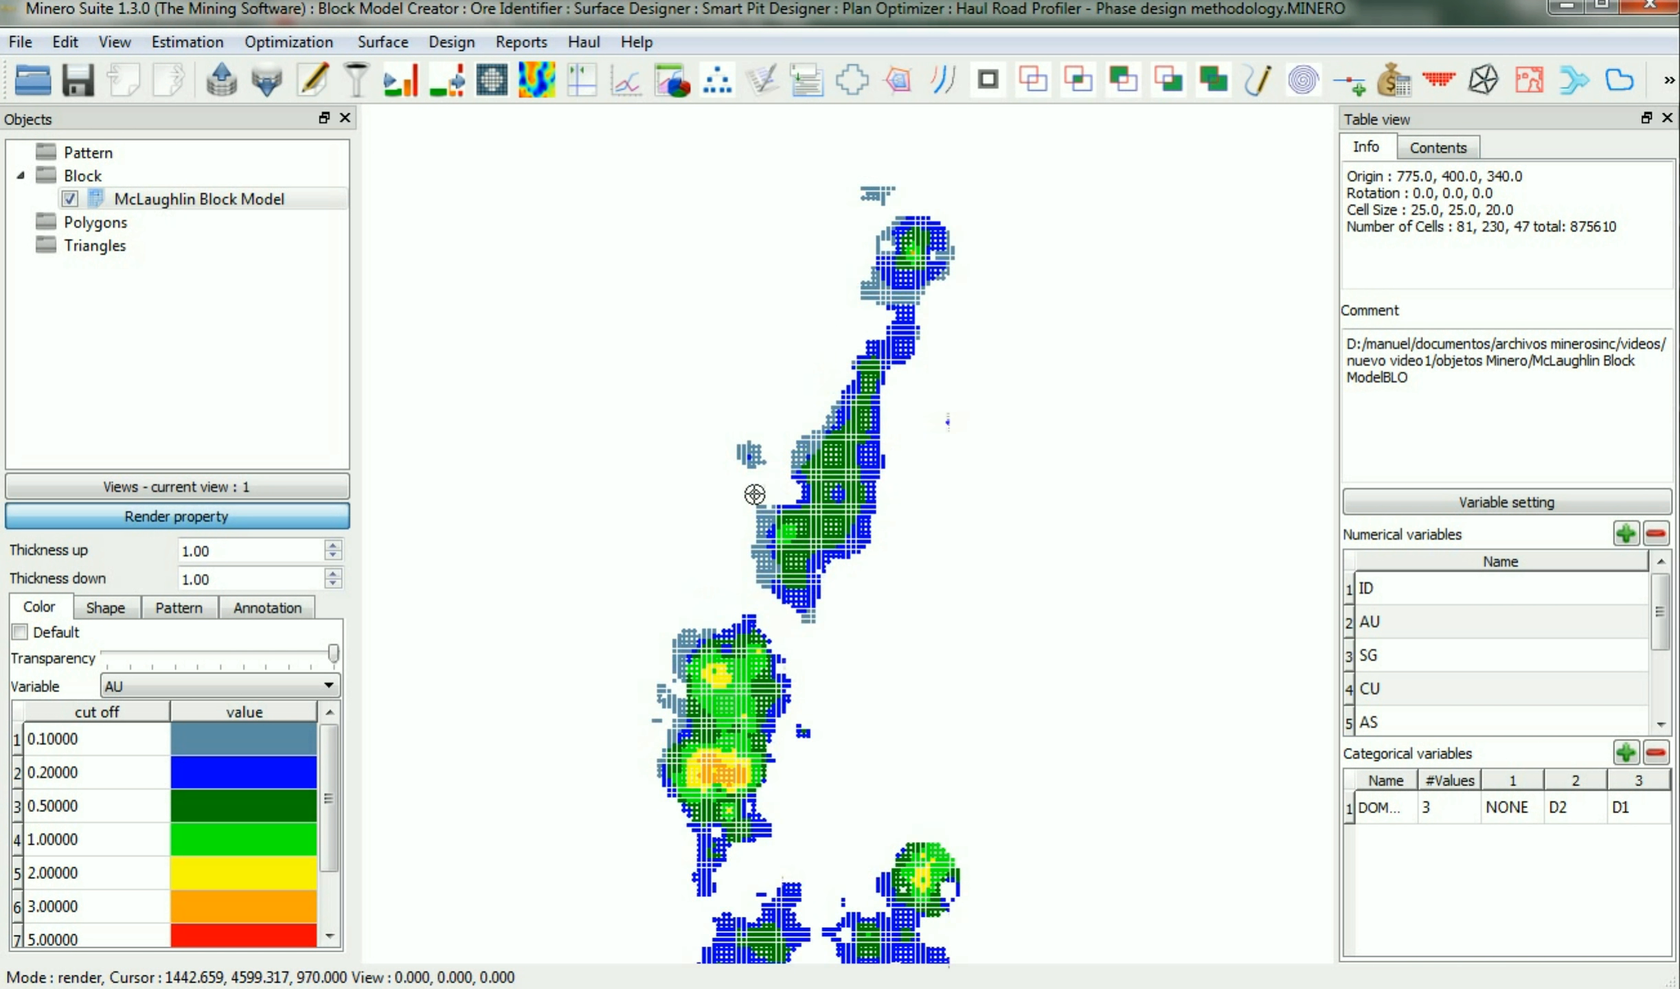
scroll(754, 494, down, 3)
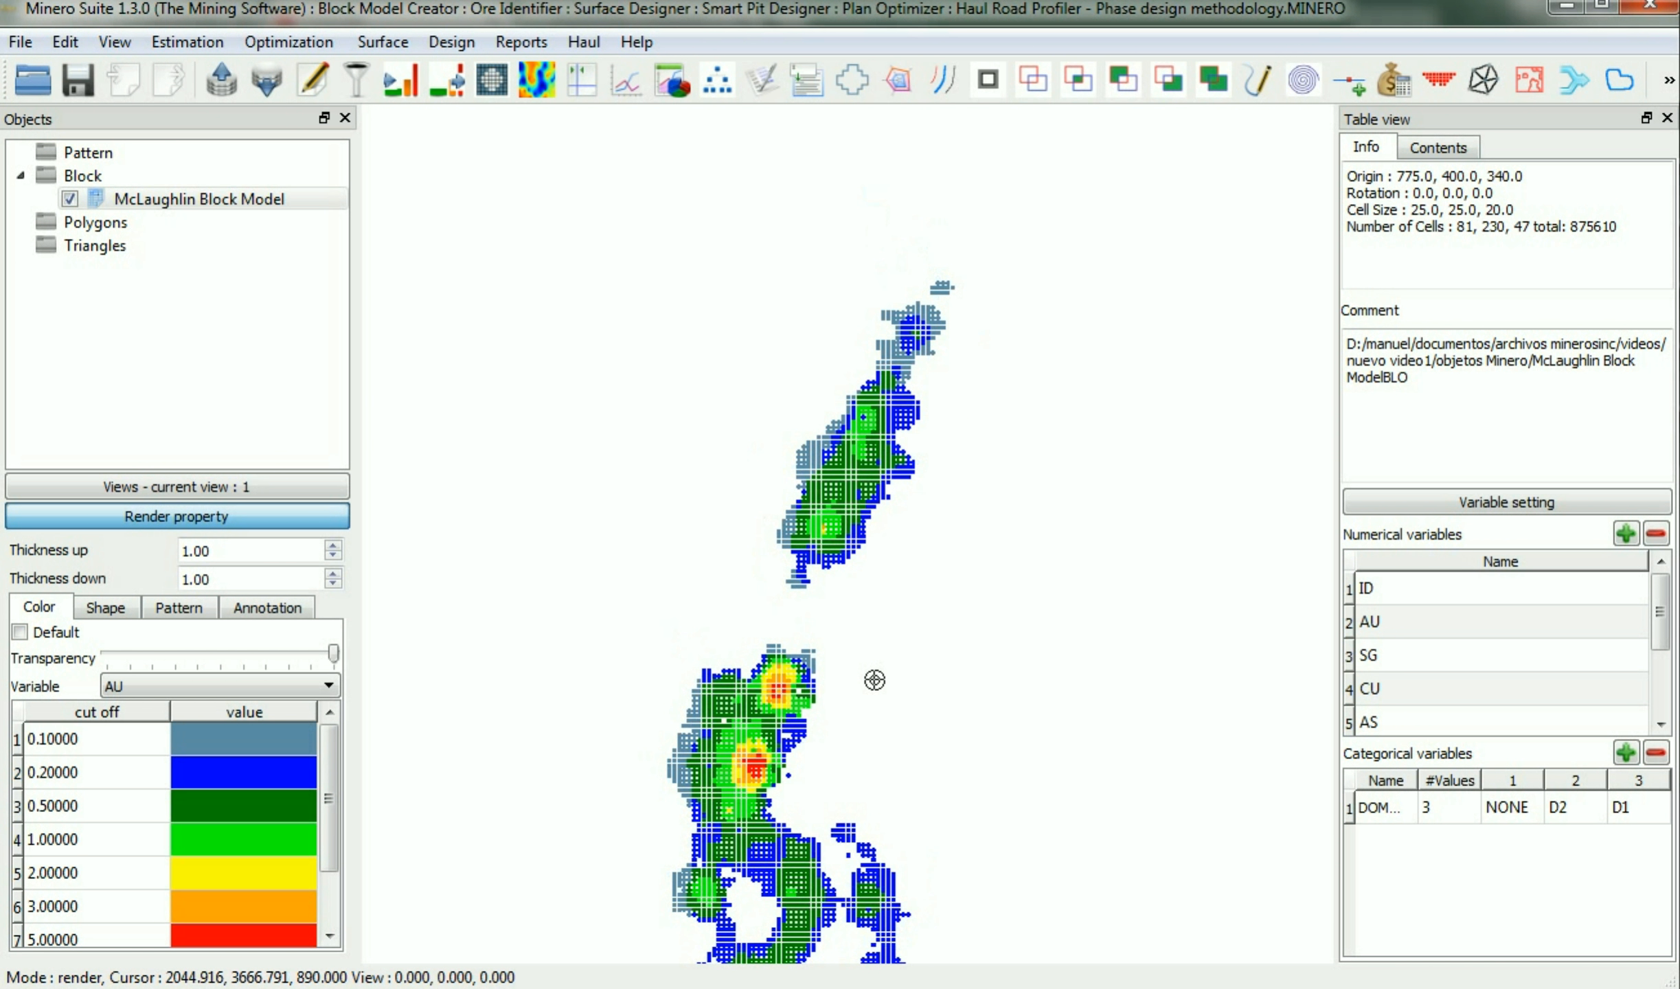
drag(873, 680, 912, 451)
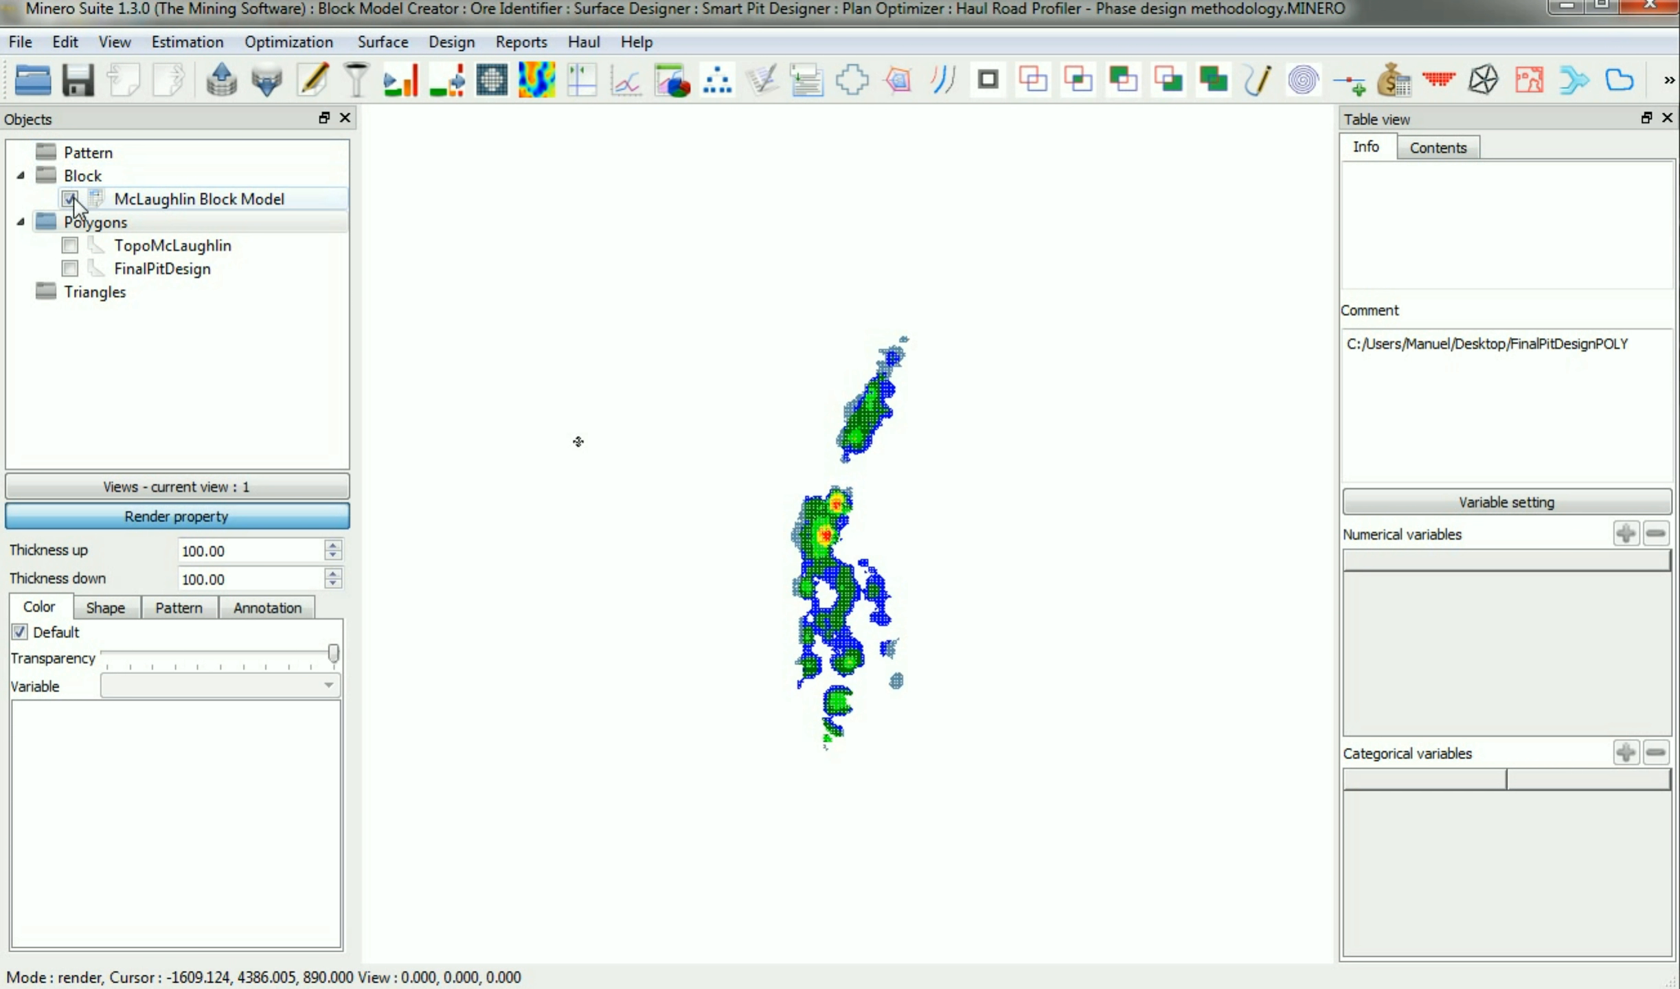
Hide the McLaughlin Block Model and display the FinalPitDesign and TopoMcLaughlin polygons.
click(70, 199)
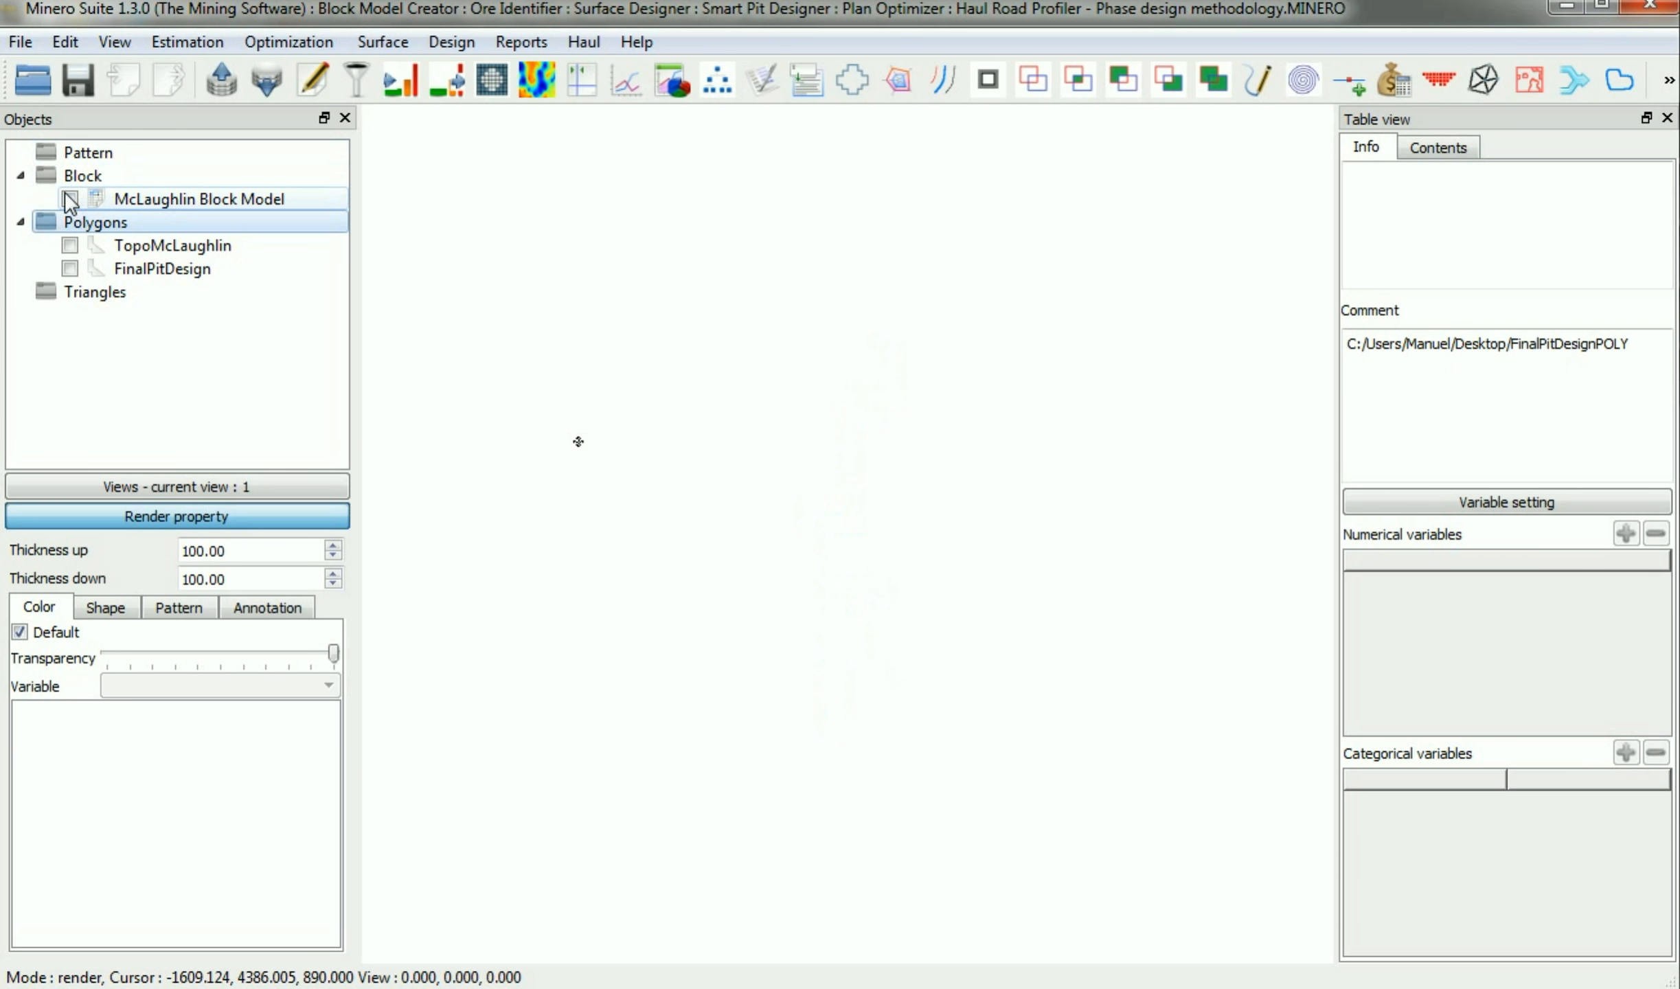
click(69, 268)
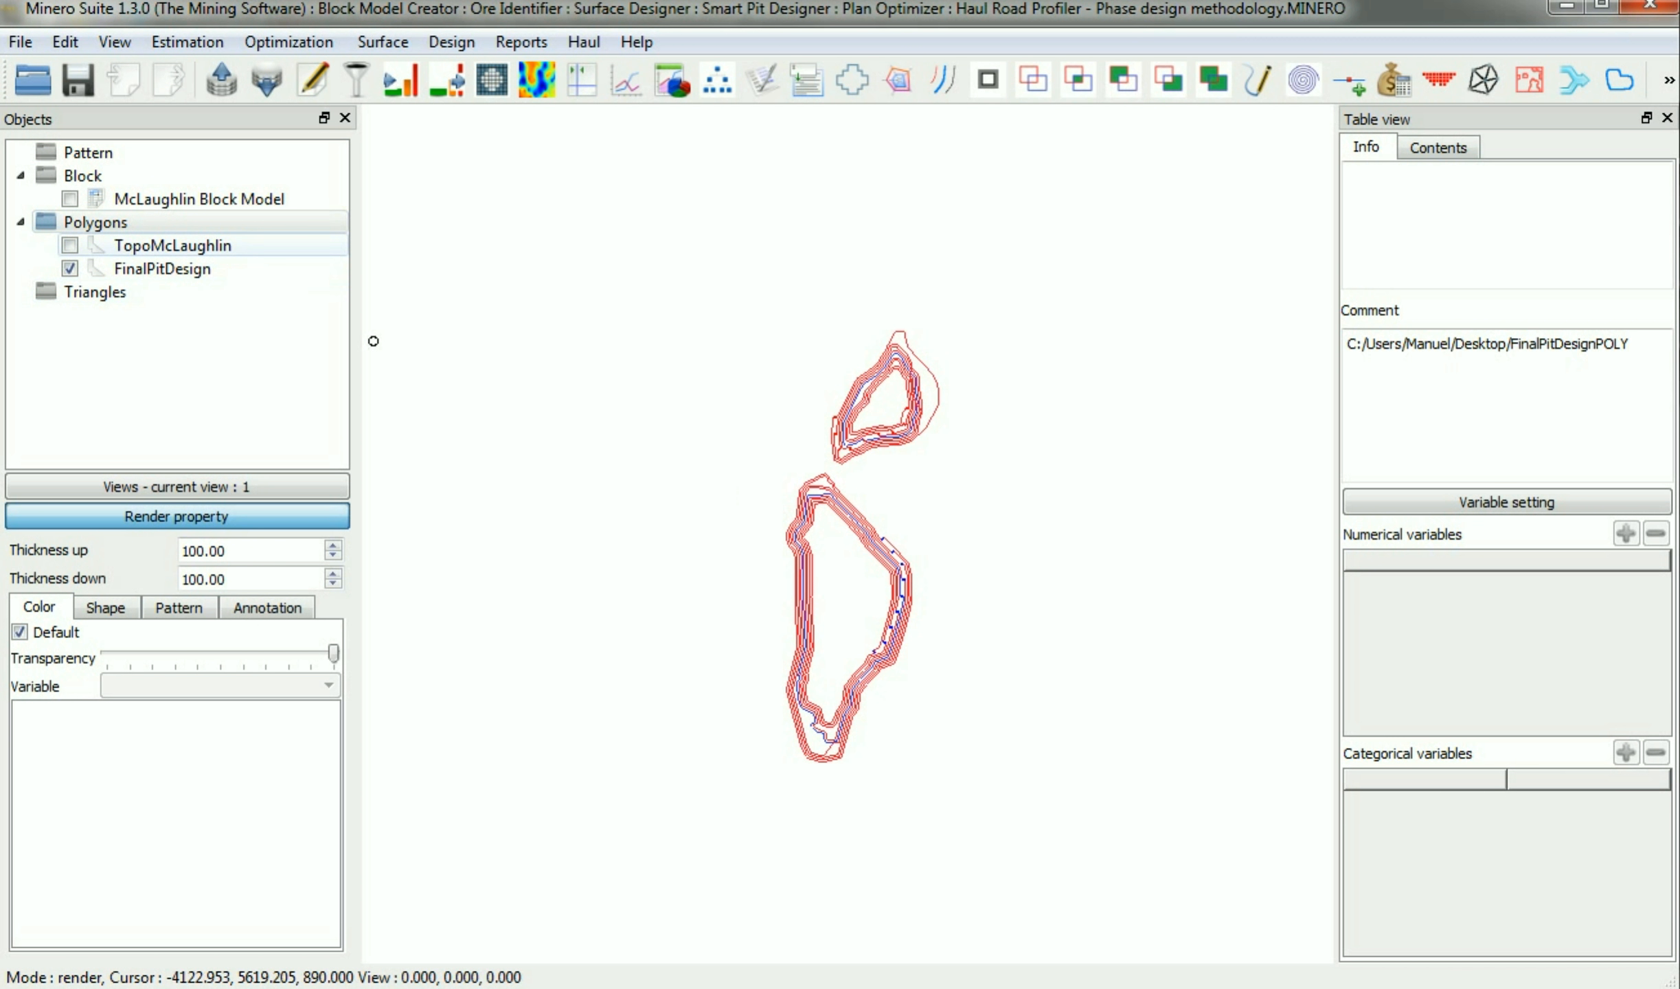
click(71, 245)
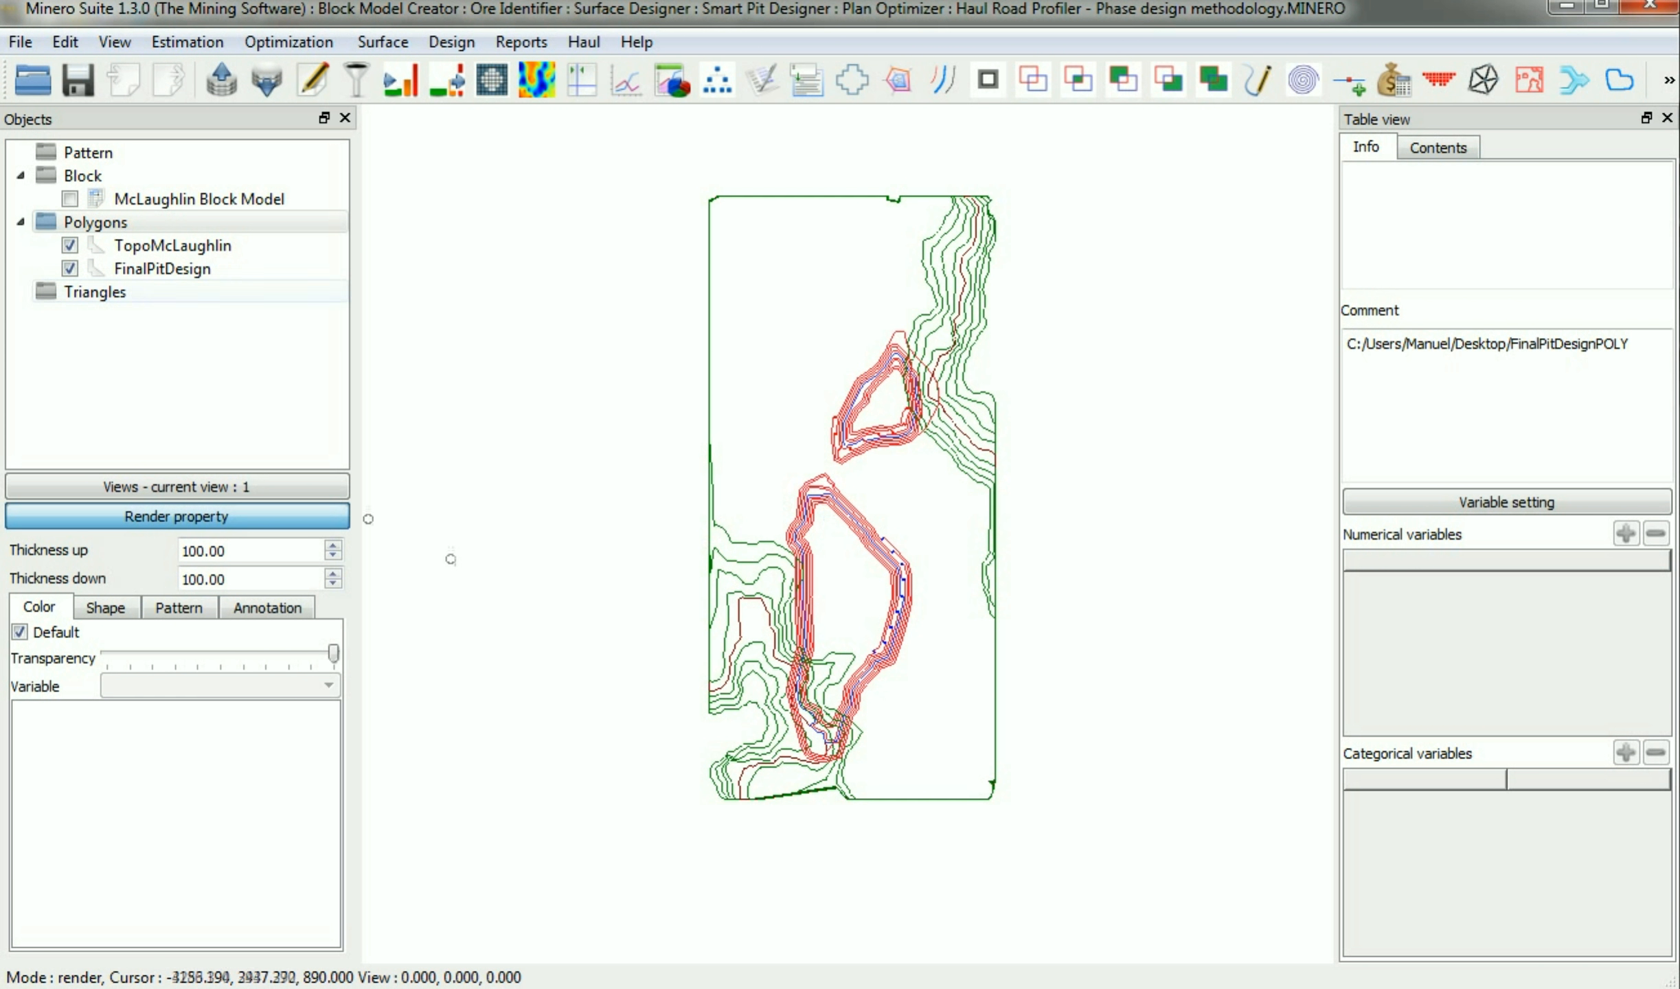
Set FinalPitDesign's render thickness to 100000 upward and 1000000 downward.
click(103, 271)
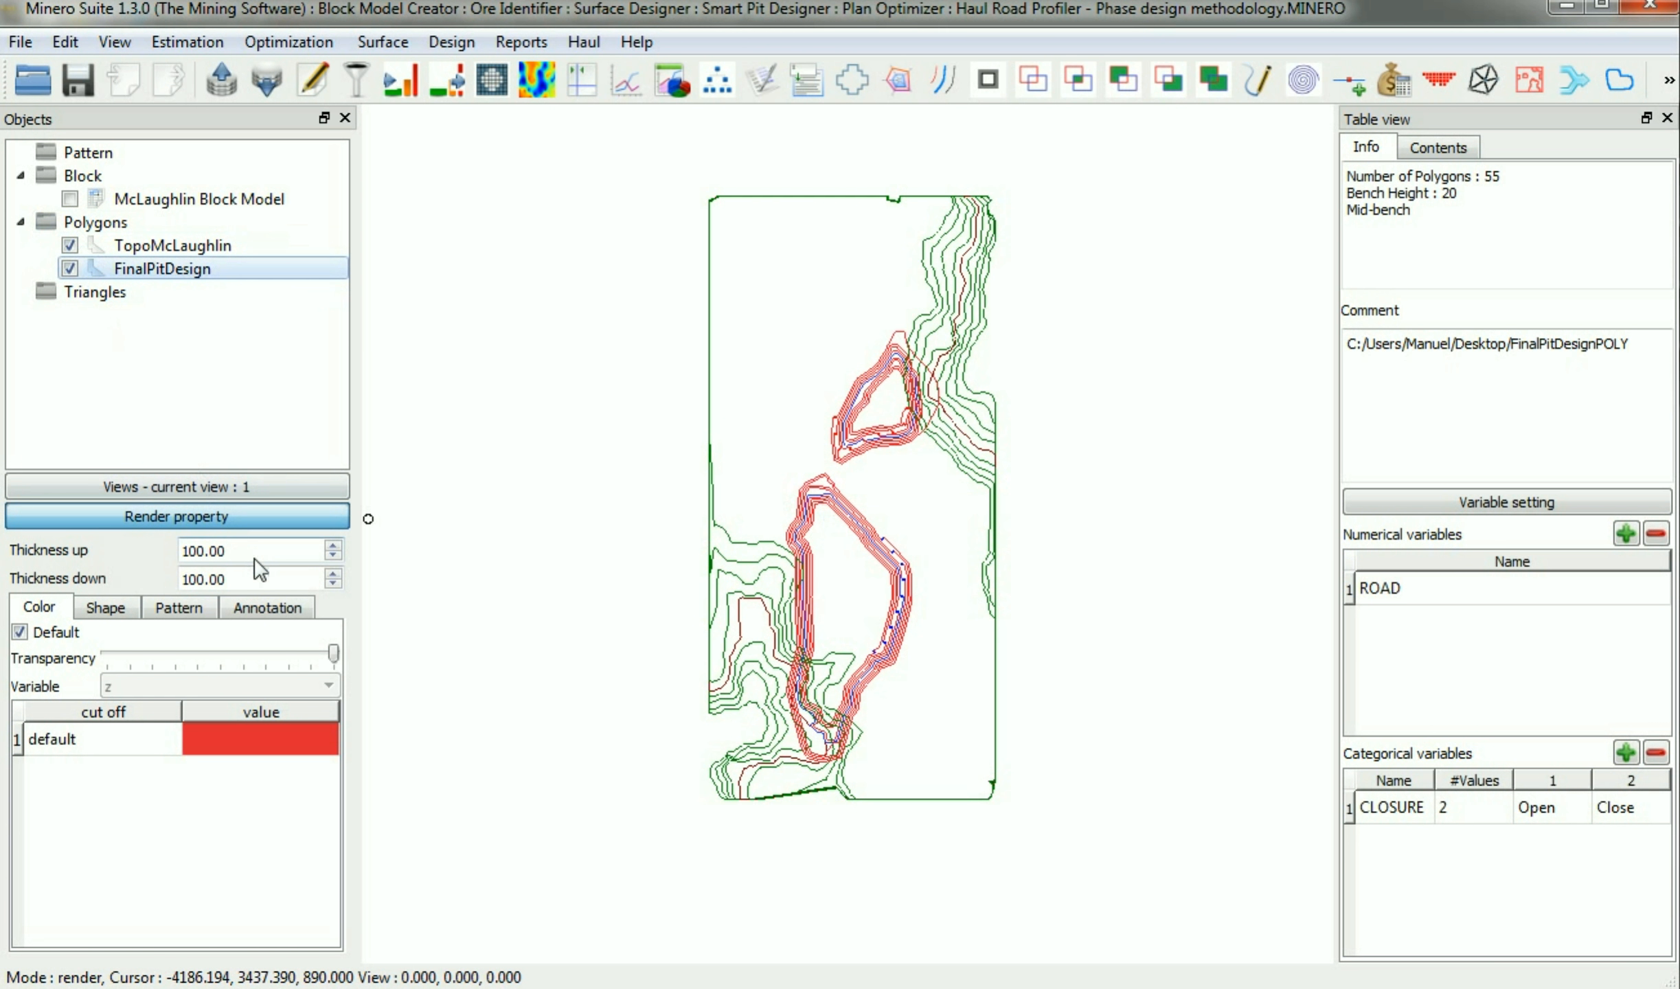
drag(253, 555, 107, 543)
text(100000)
drag(269, 584, 136, 581)
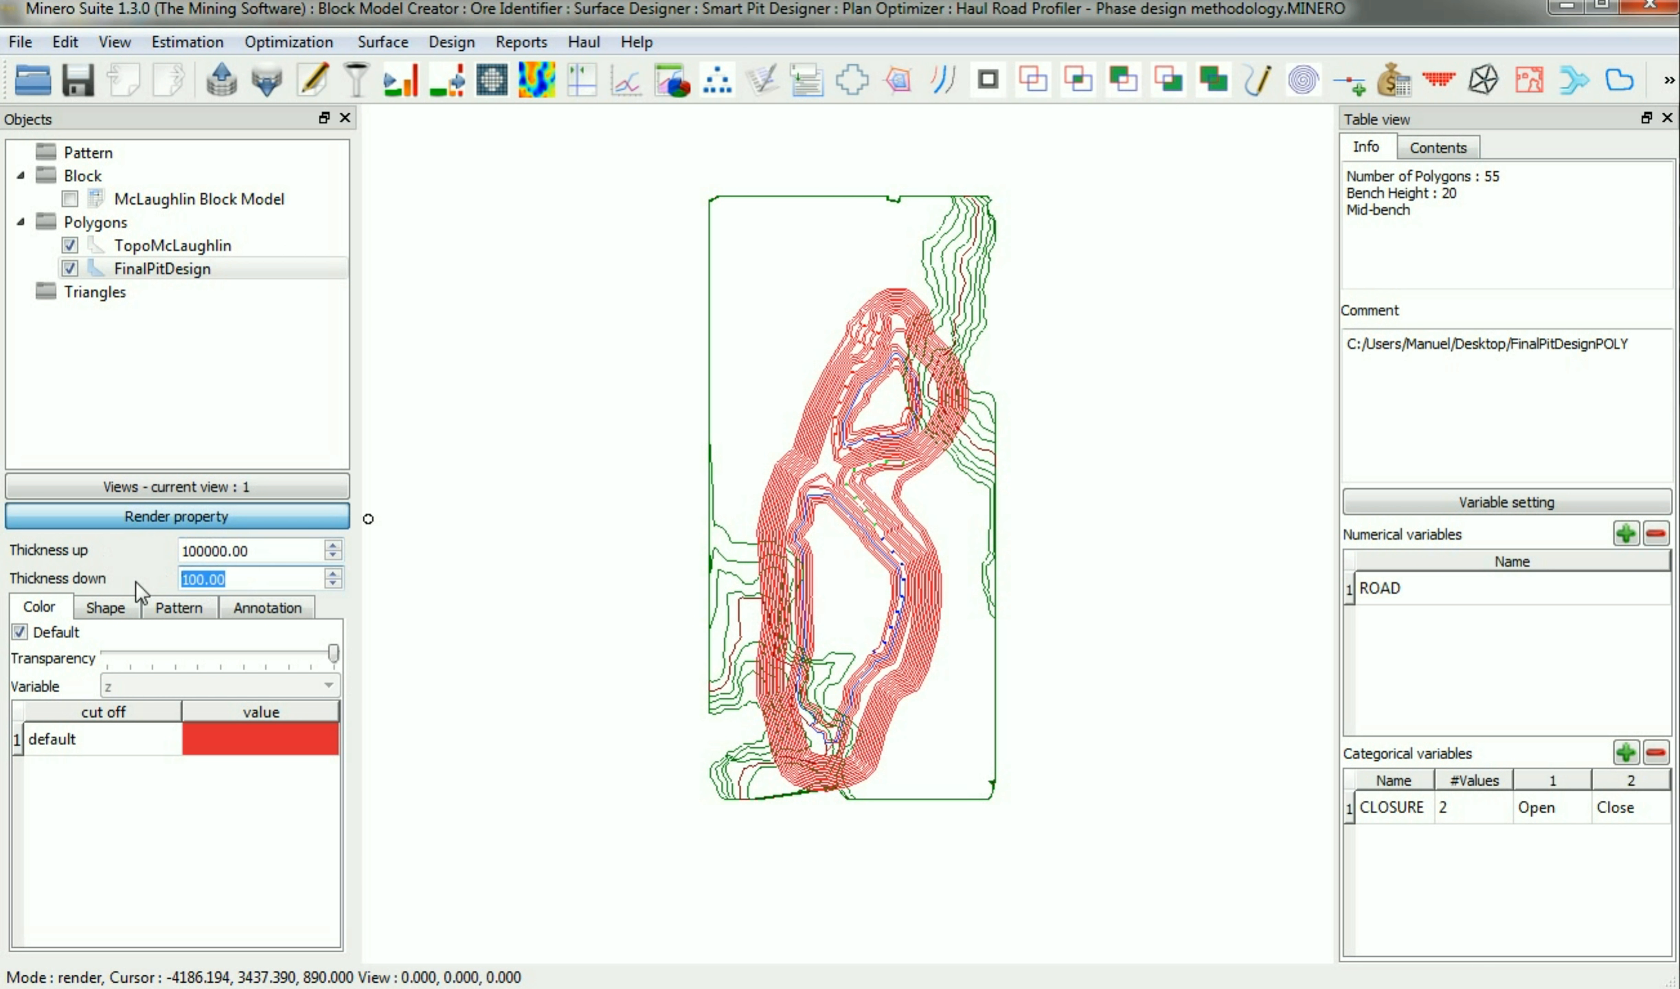
text(1000000)
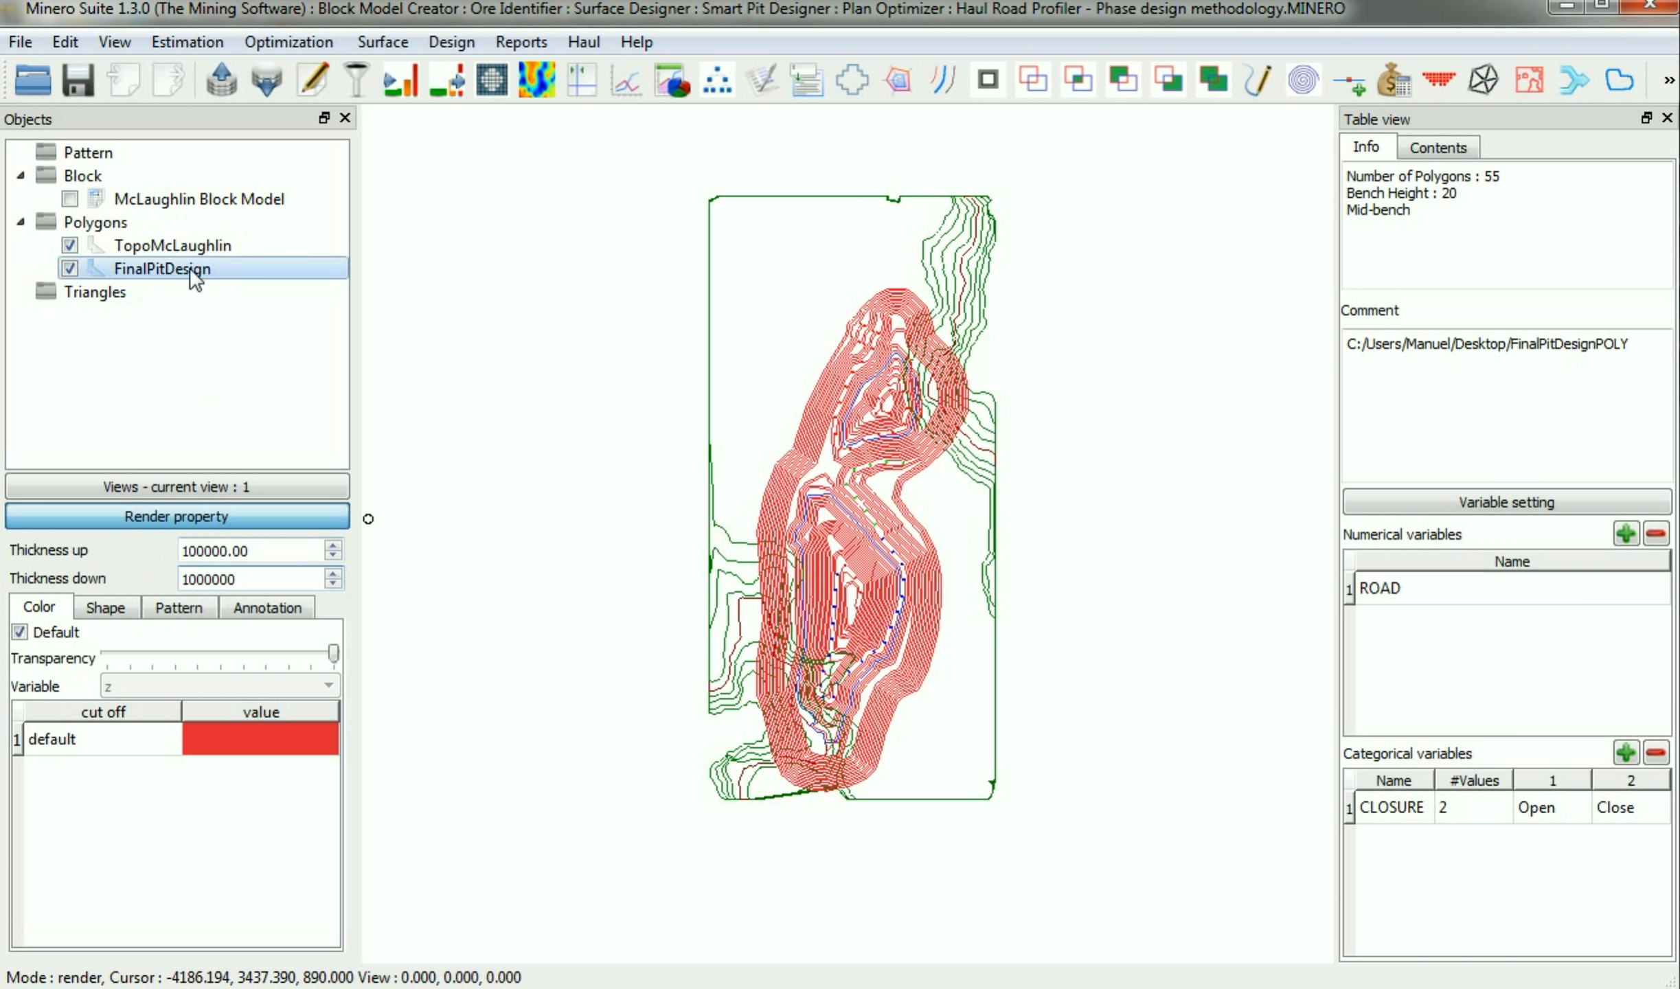
Set TopoMcLaughlin's render thickness to 1000000 both upward and downward.
click(171, 246)
drag(233, 552, 108, 528)
text(1000000)
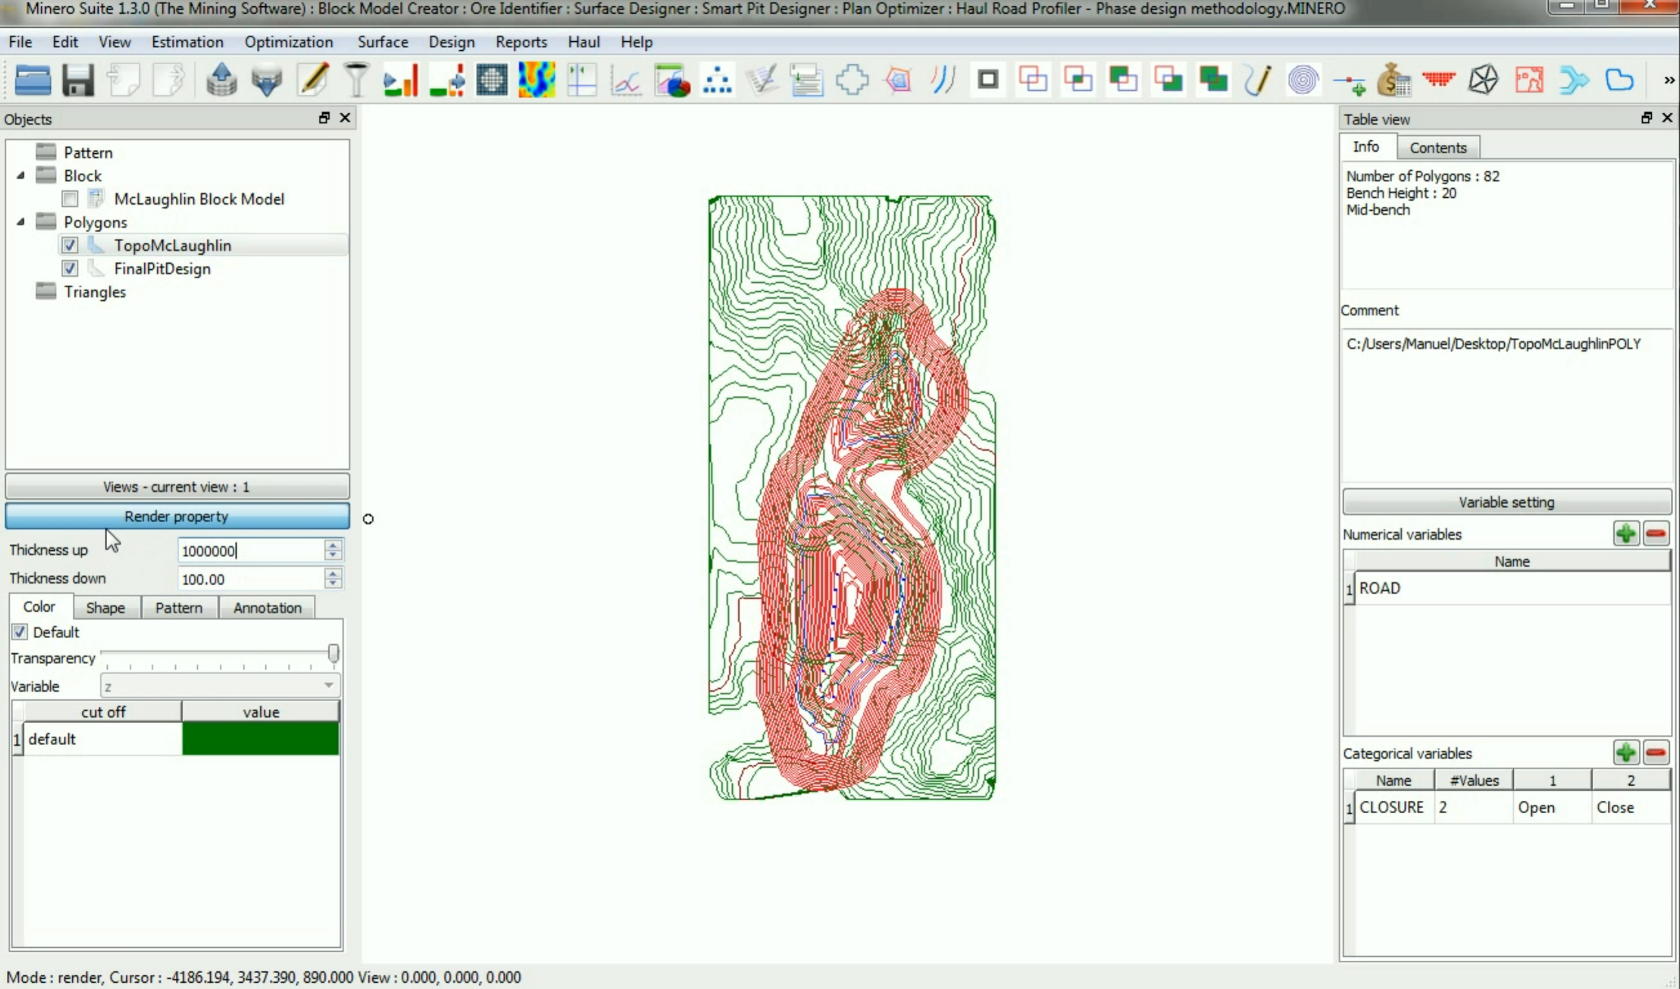
drag(244, 590, 129, 578)
text(1000000)
click(268, 557)
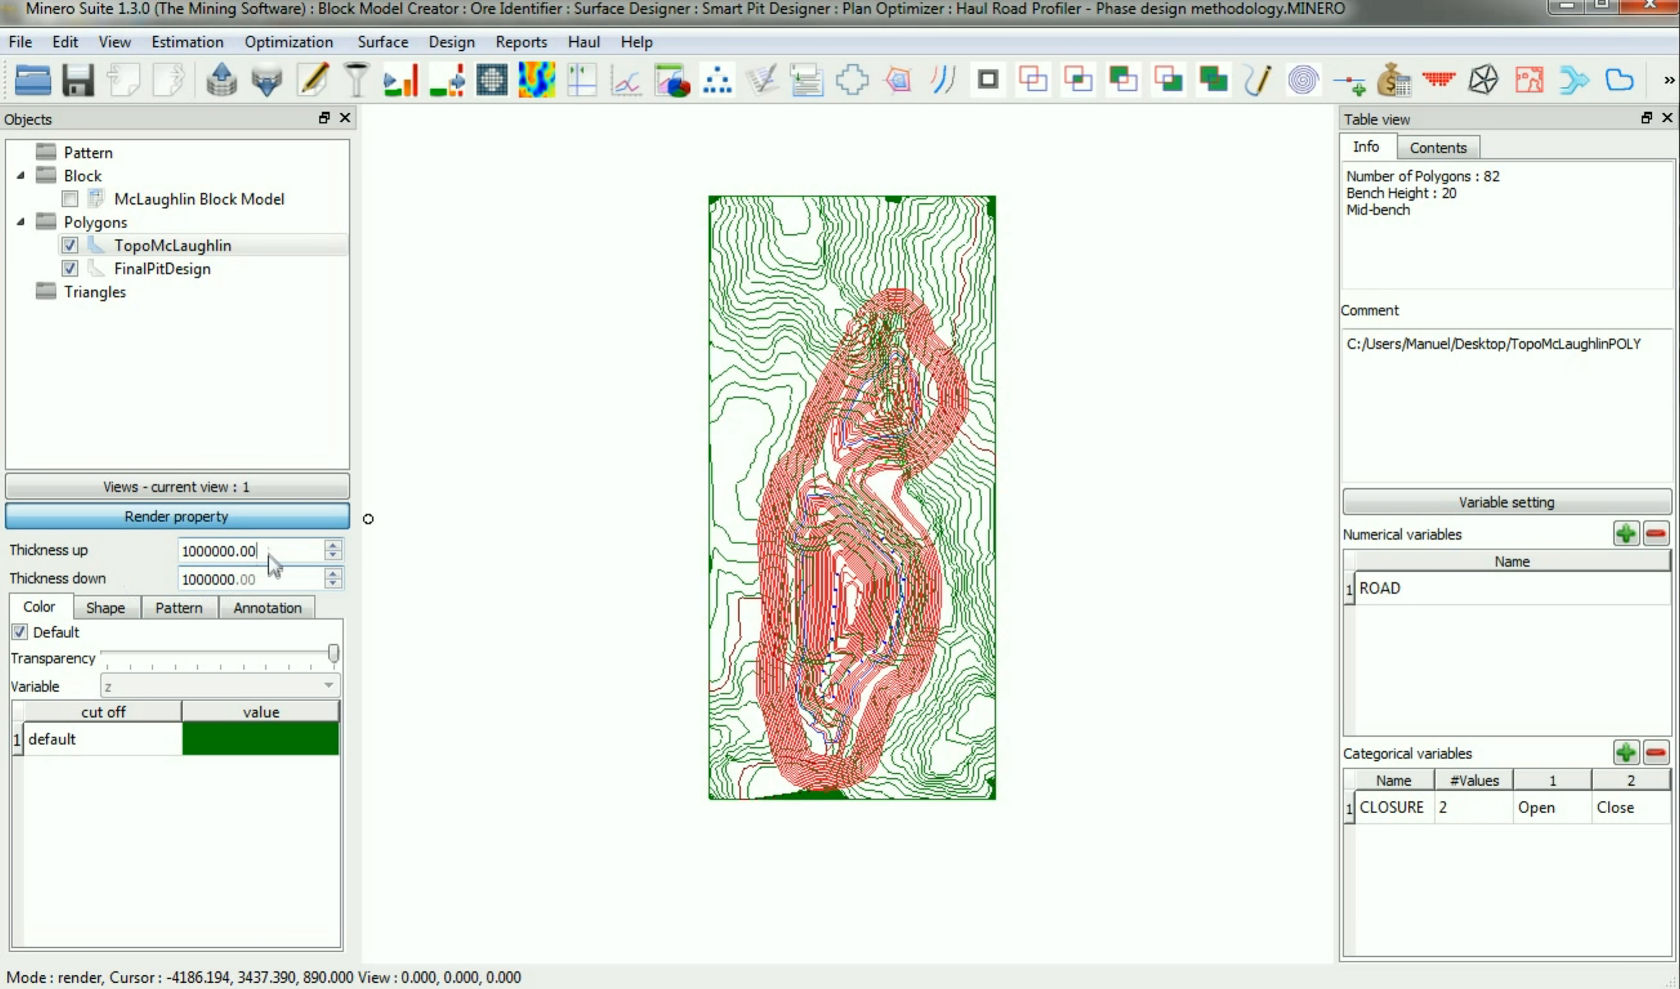
scroll(983, 621, up, 1)
scroll(975, 634, down, 1)
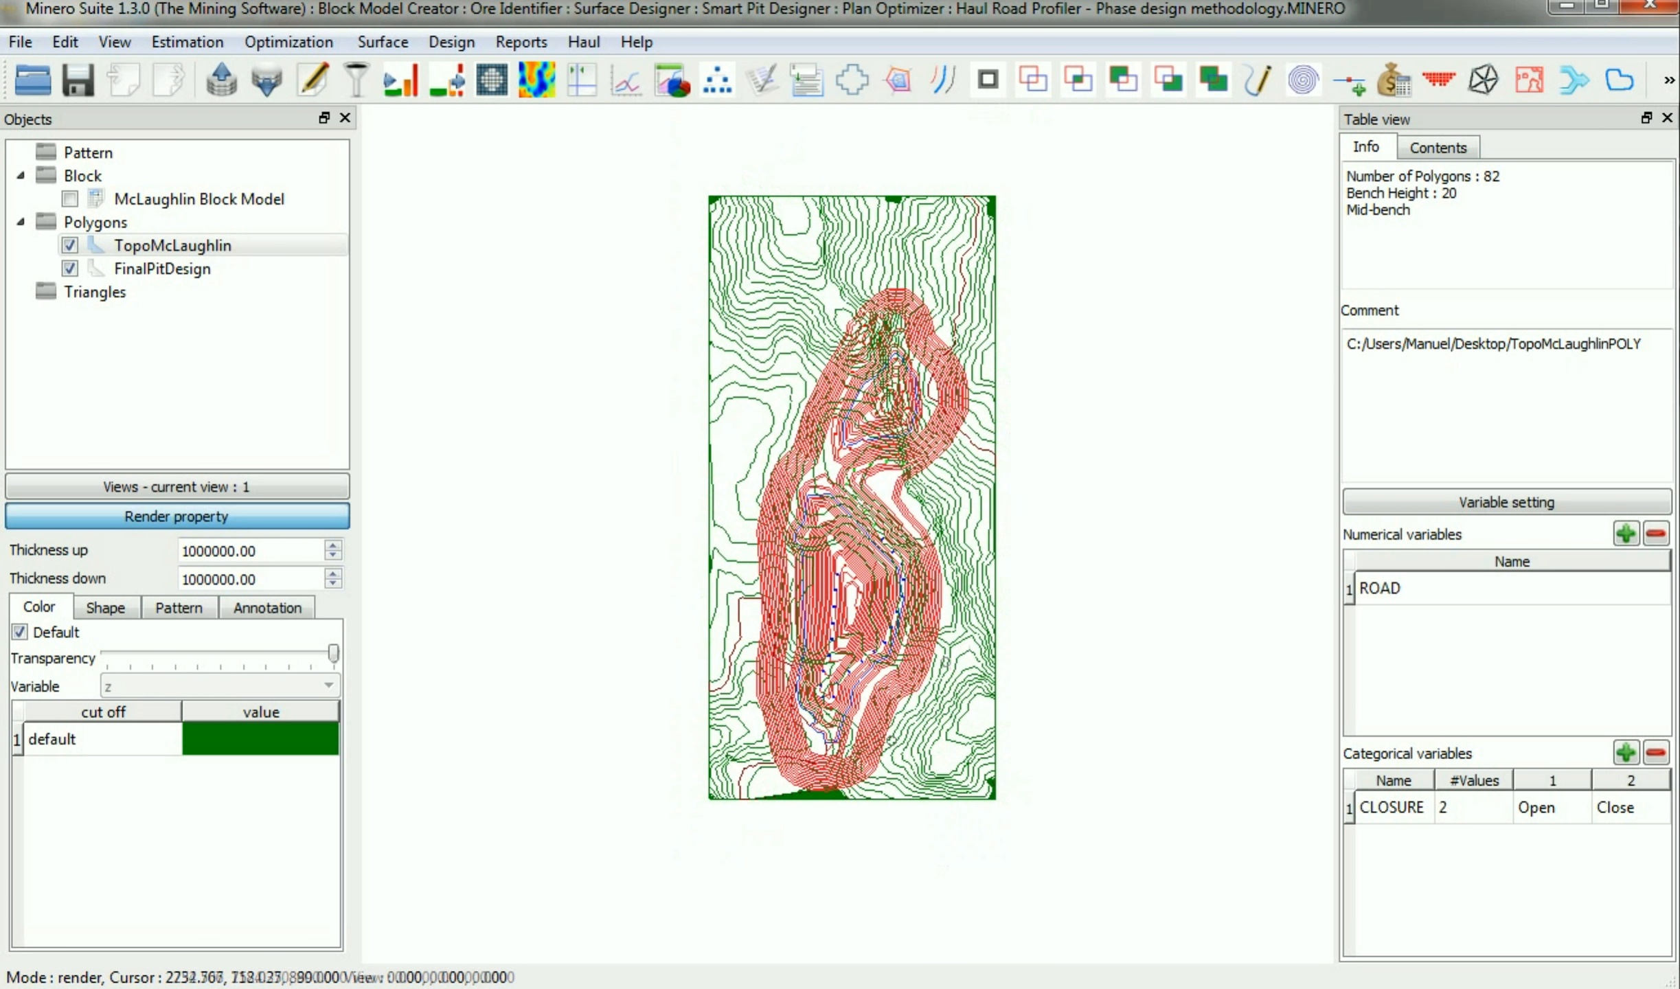
drag(903, 775, 736, 702)
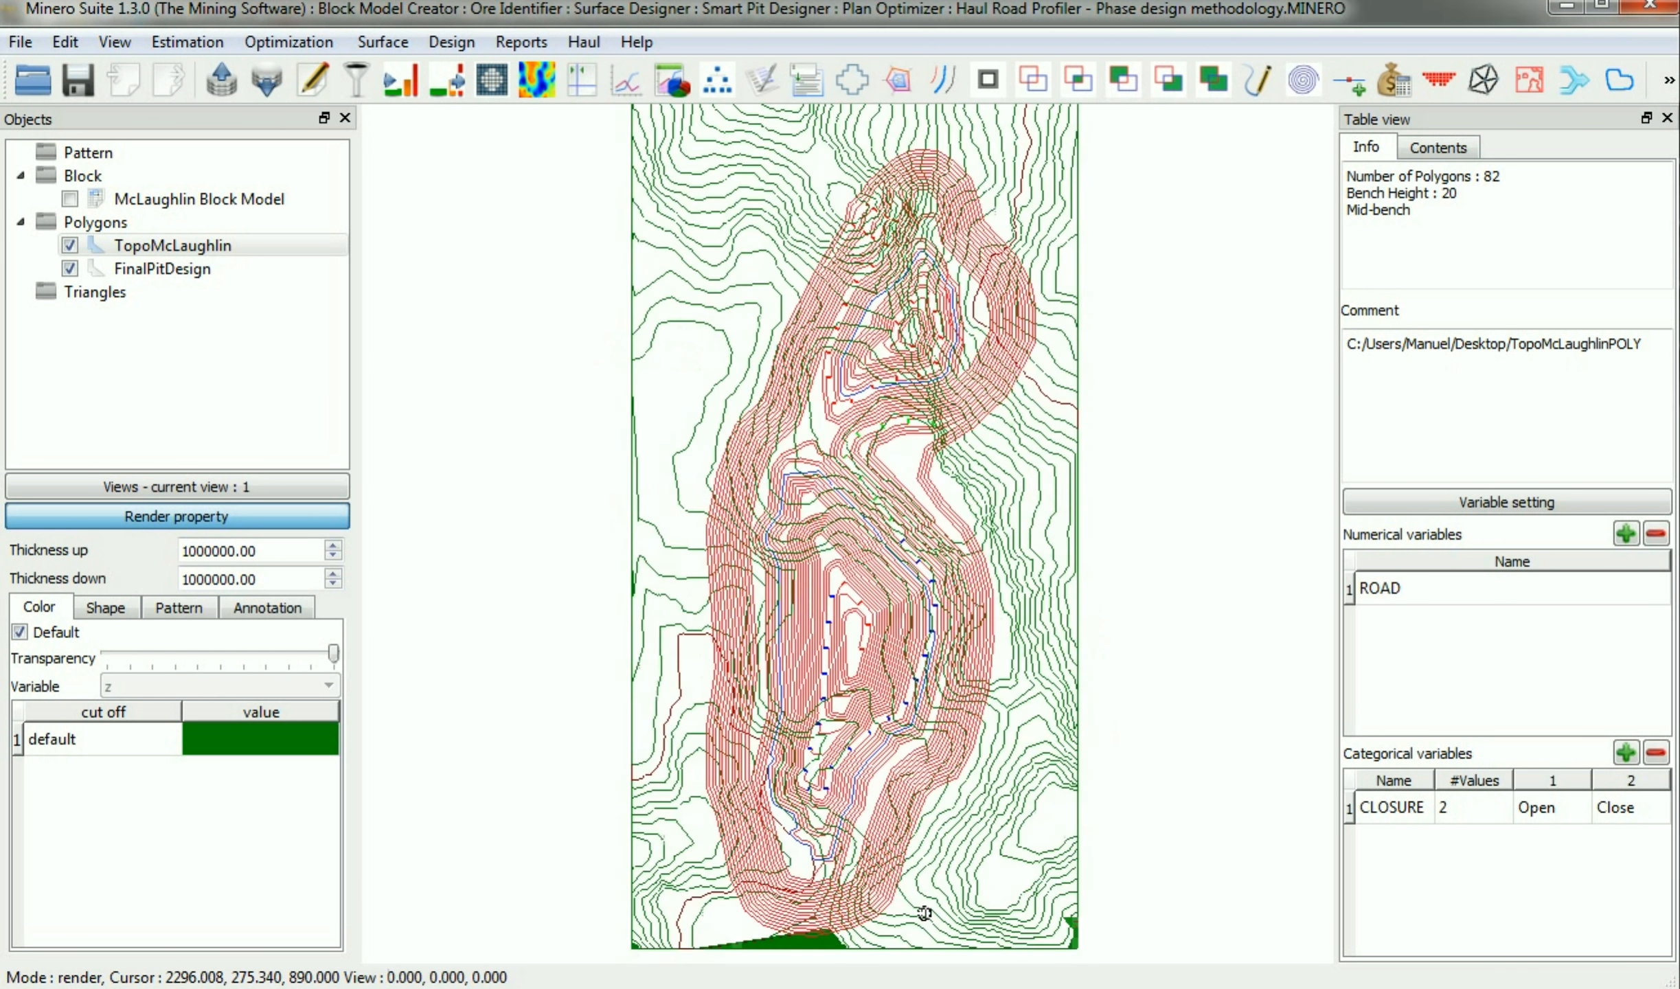
Start a Cut and fill with two operations.
click(451, 42)
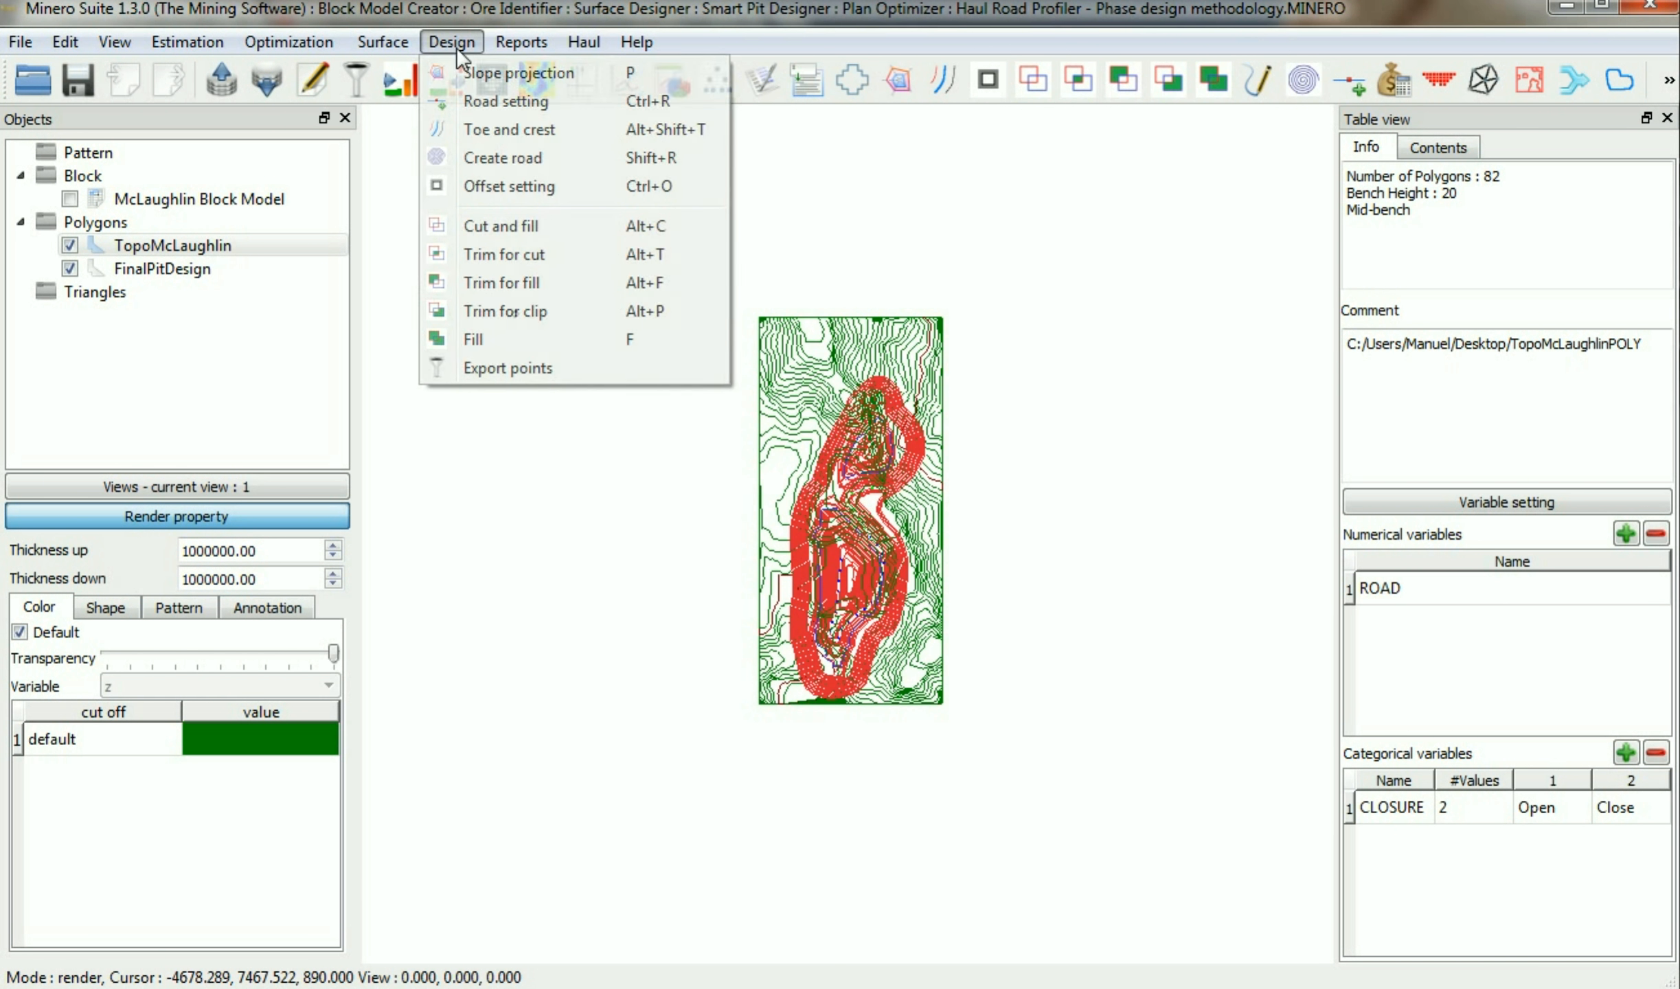
click(647, 227)
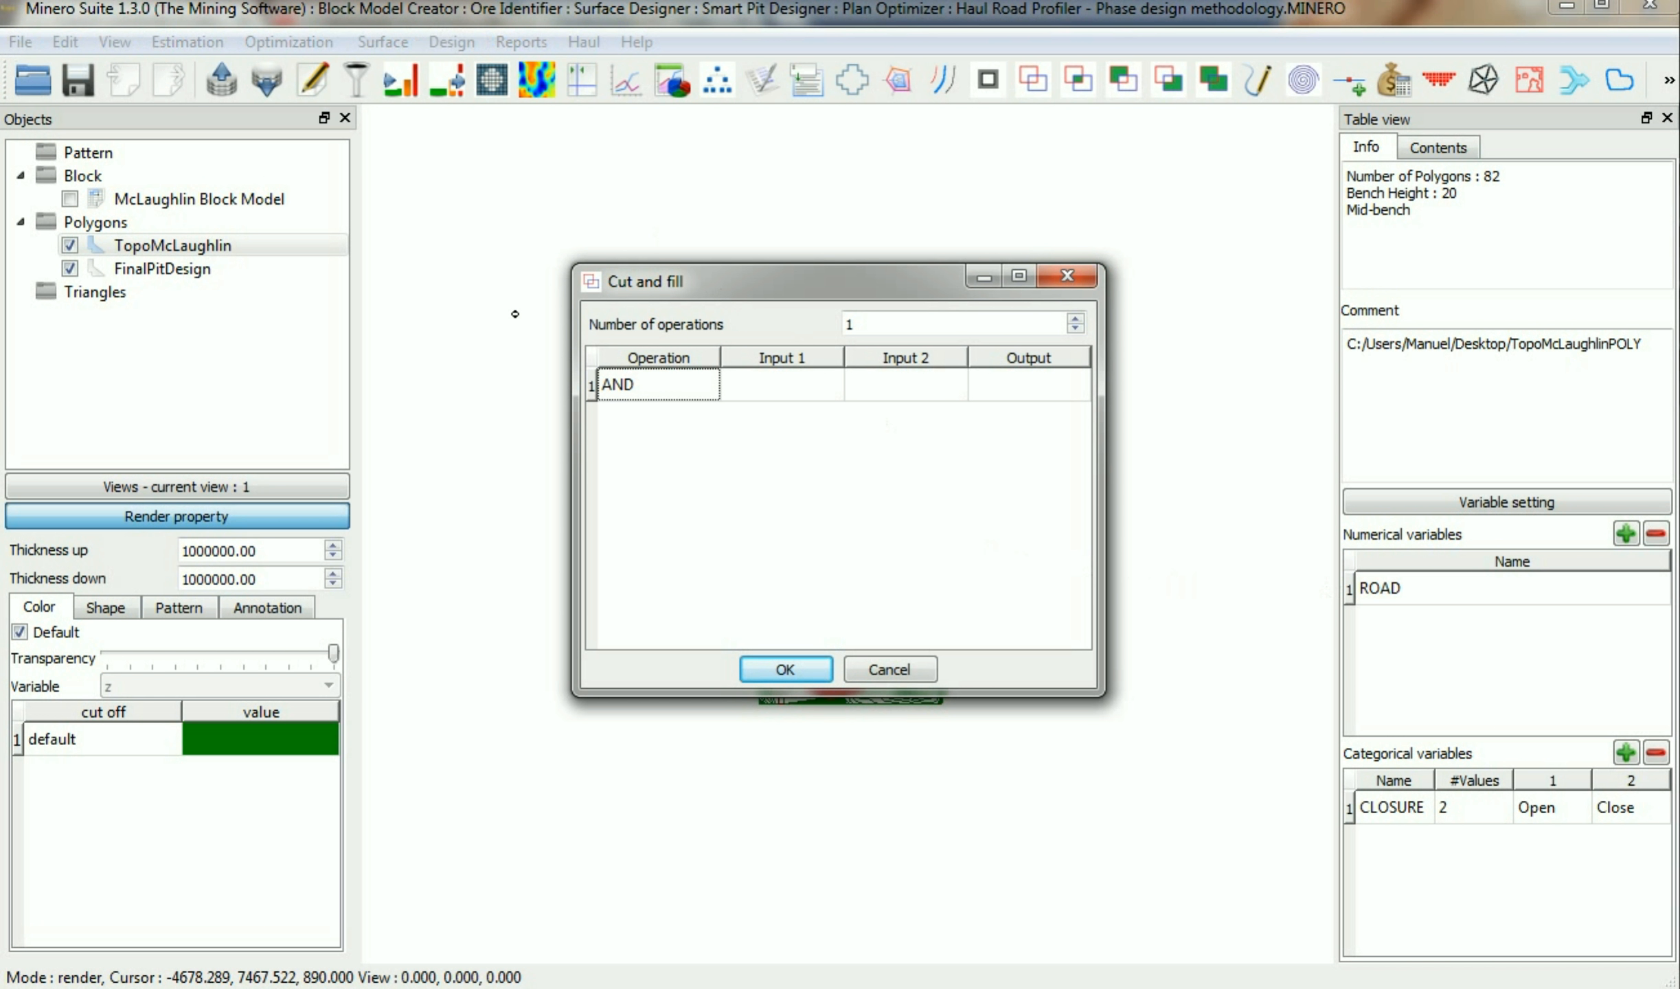
click(515, 314)
click(1075, 318)
Define the first AND operation with TopoMcLaughlin as input 1, FinalPitDesign as input 2 and FinalPitExtraction as output.
click(811, 388)
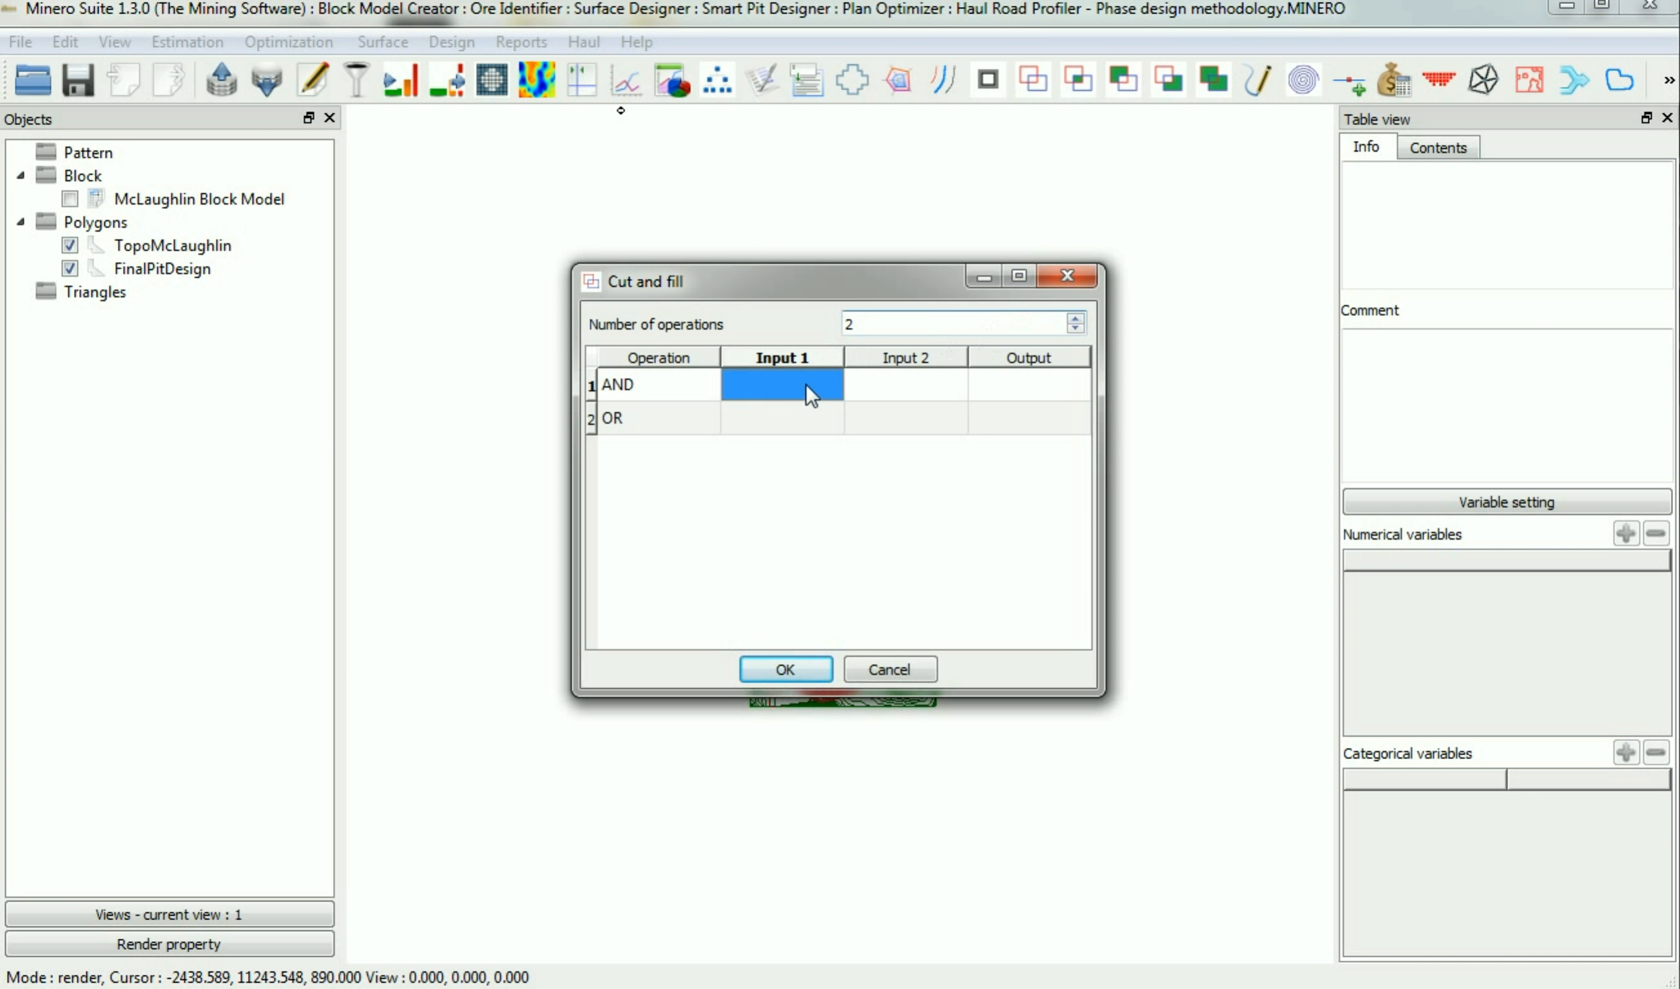
click(814, 384)
click(821, 382)
click(878, 381)
click(879, 382)
click(891, 422)
click(1003, 383)
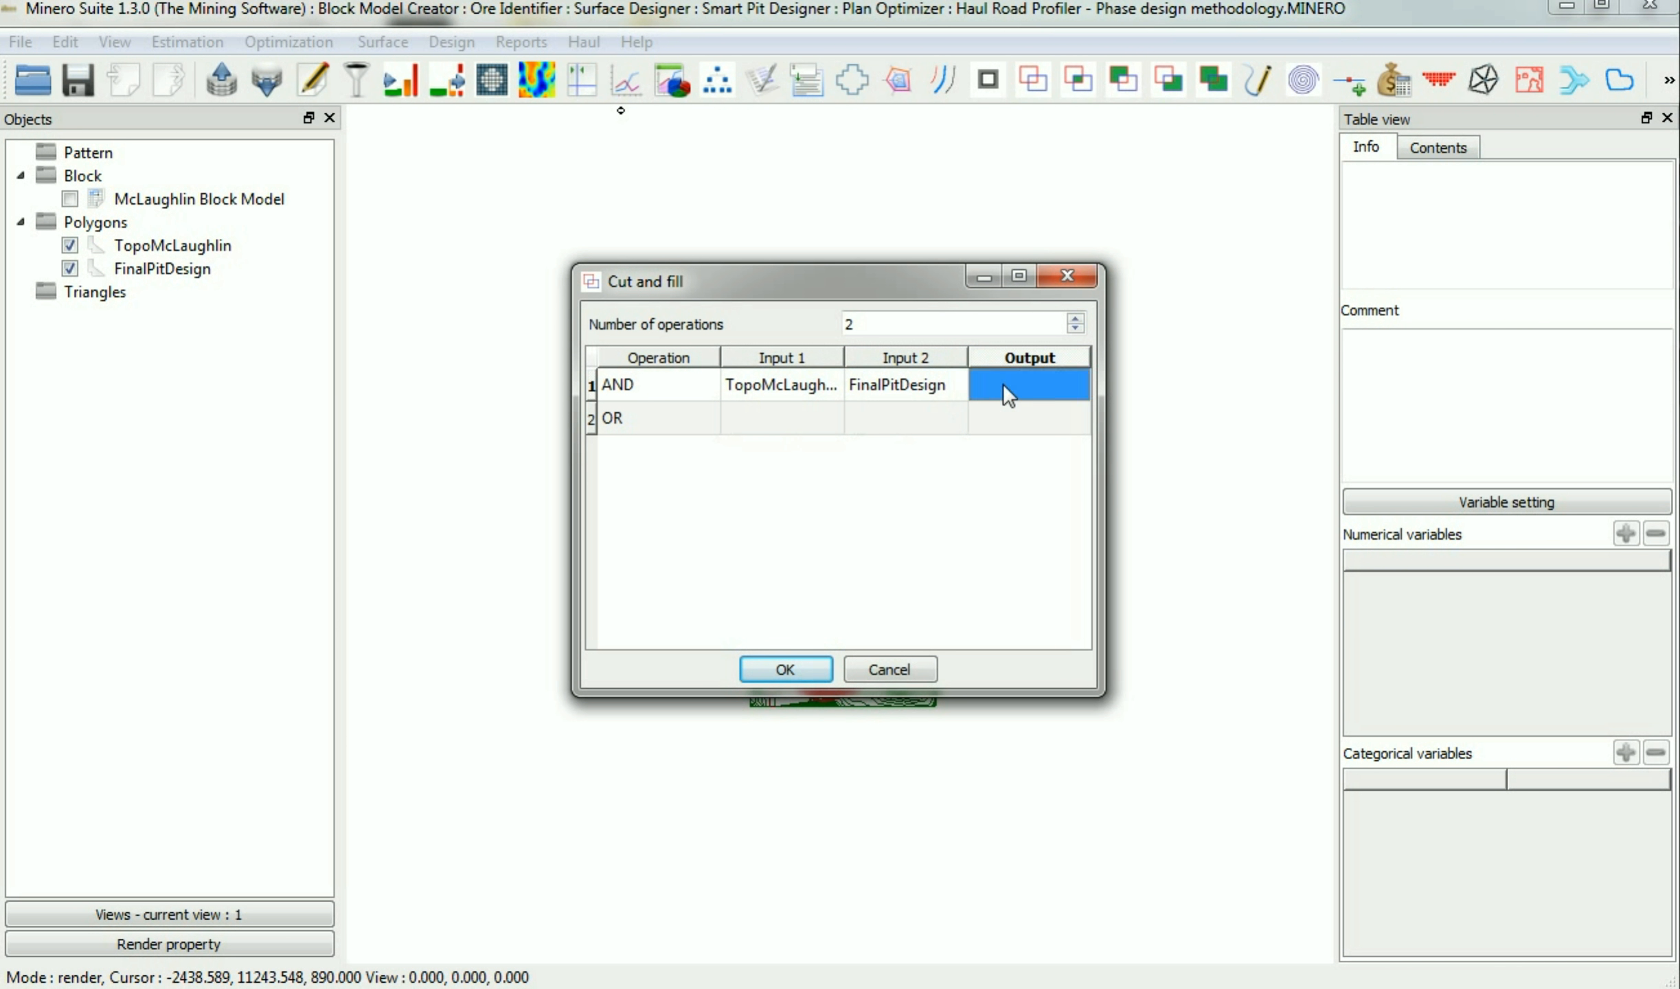
text(FinalPitExtraction)
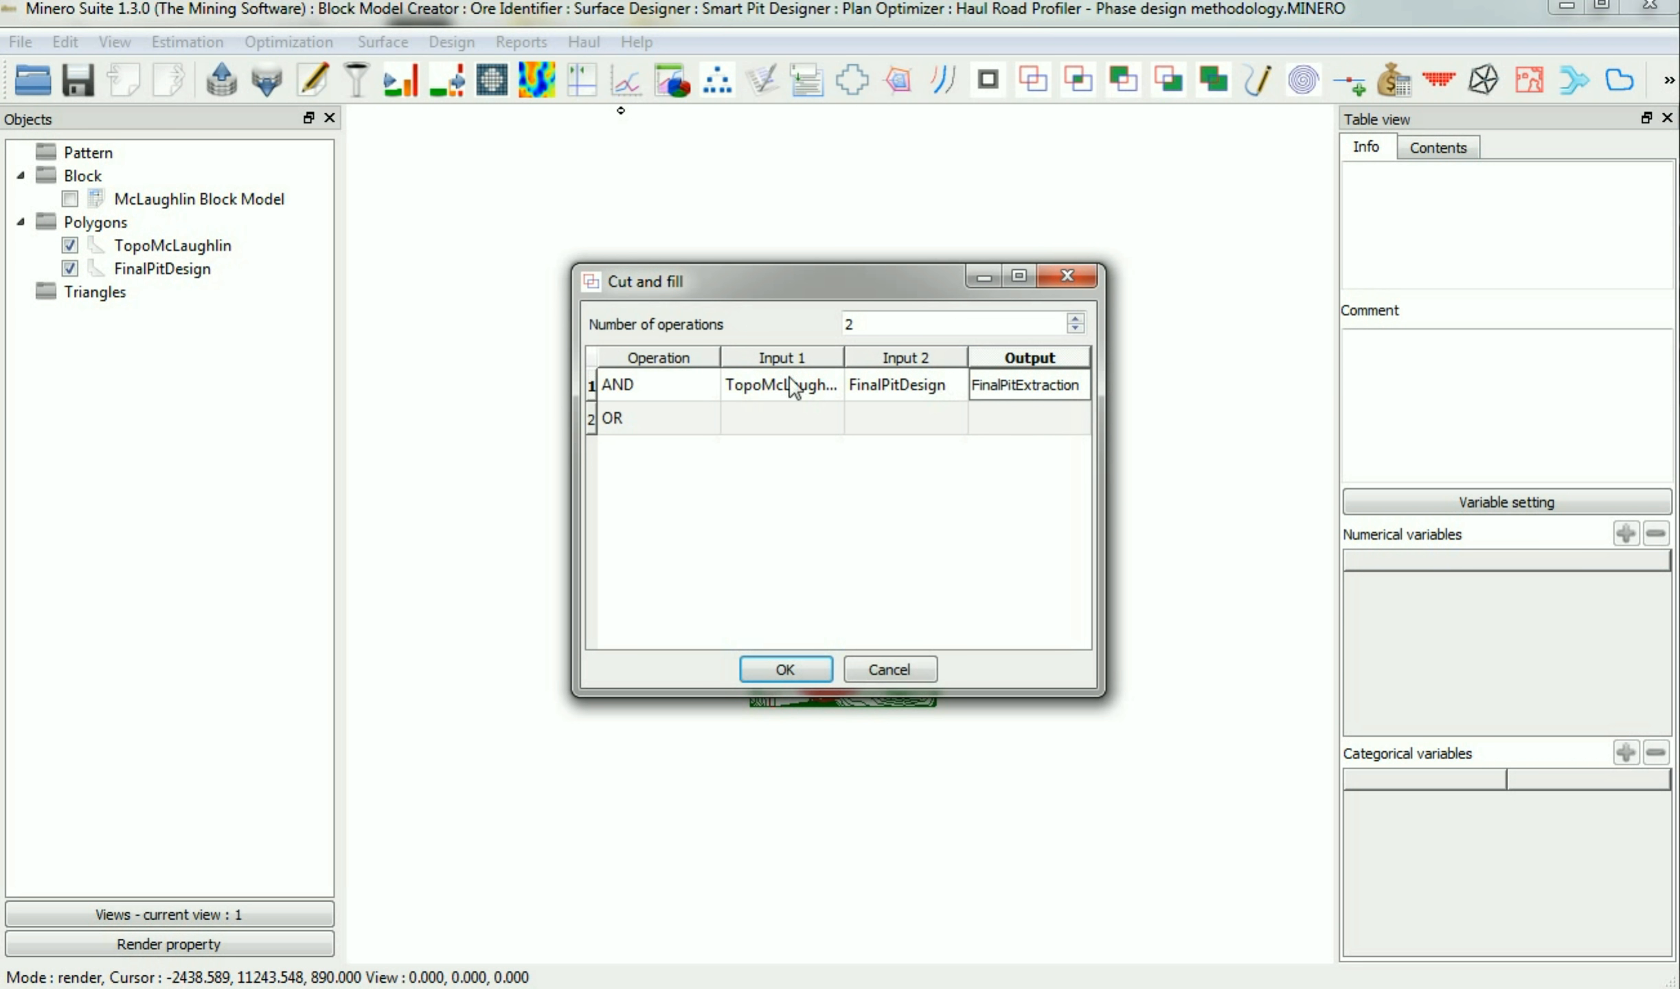
key(Tab)
Define the second operation as NOT with TopoMcLaughlin as input 1, FinalPitDesign as input 2 and UltimateTopography as output.
click(754, 419)
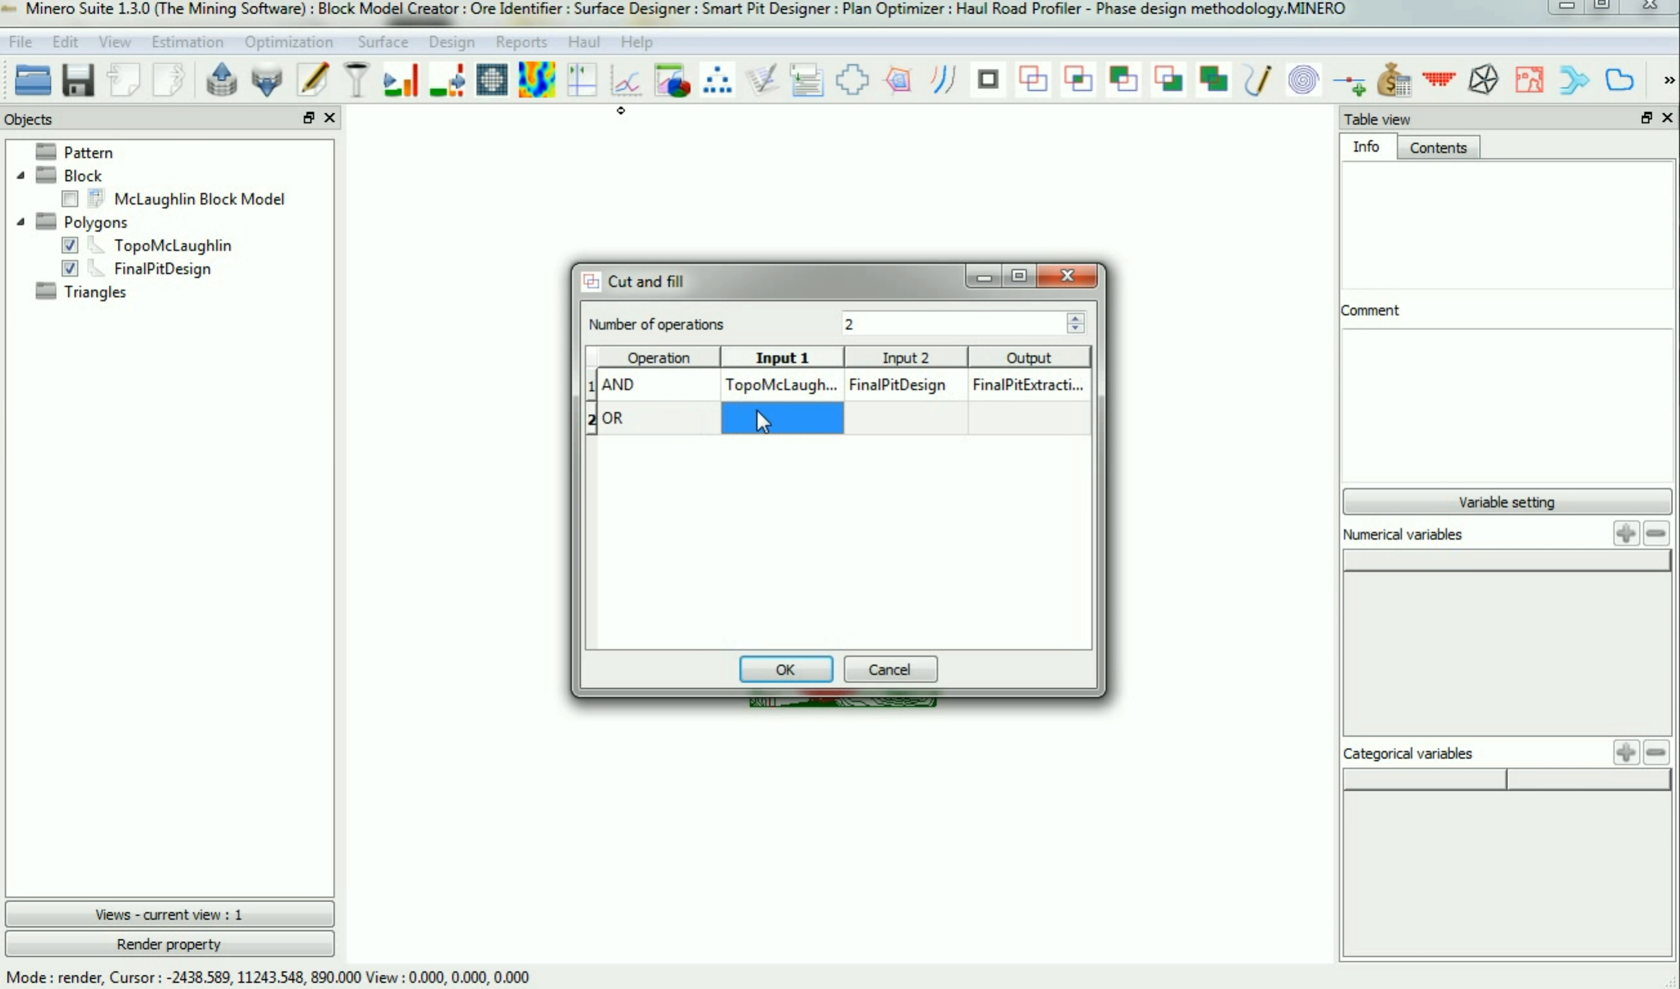
double_click(609, 421)
click(609, 420)
click(632, 474)
click(754, 426)
double_click(747, 414)
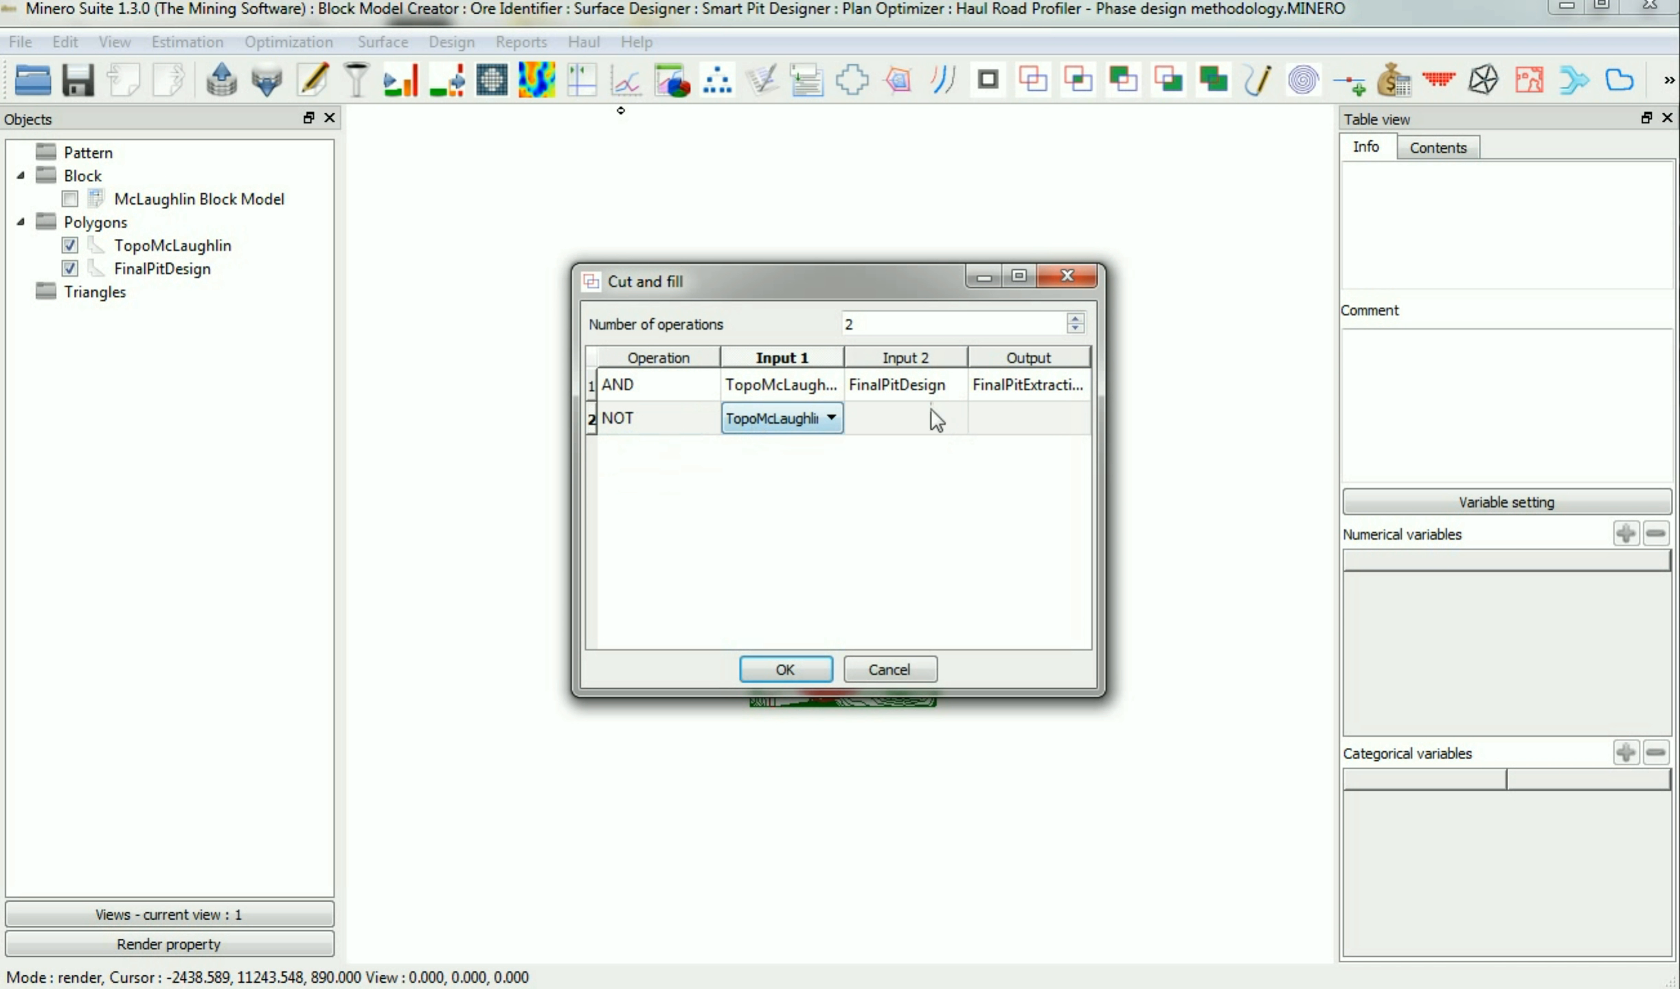
double_click(900, 413)
click(898, 413)
click(897, 461)
double_click(1026, 421)
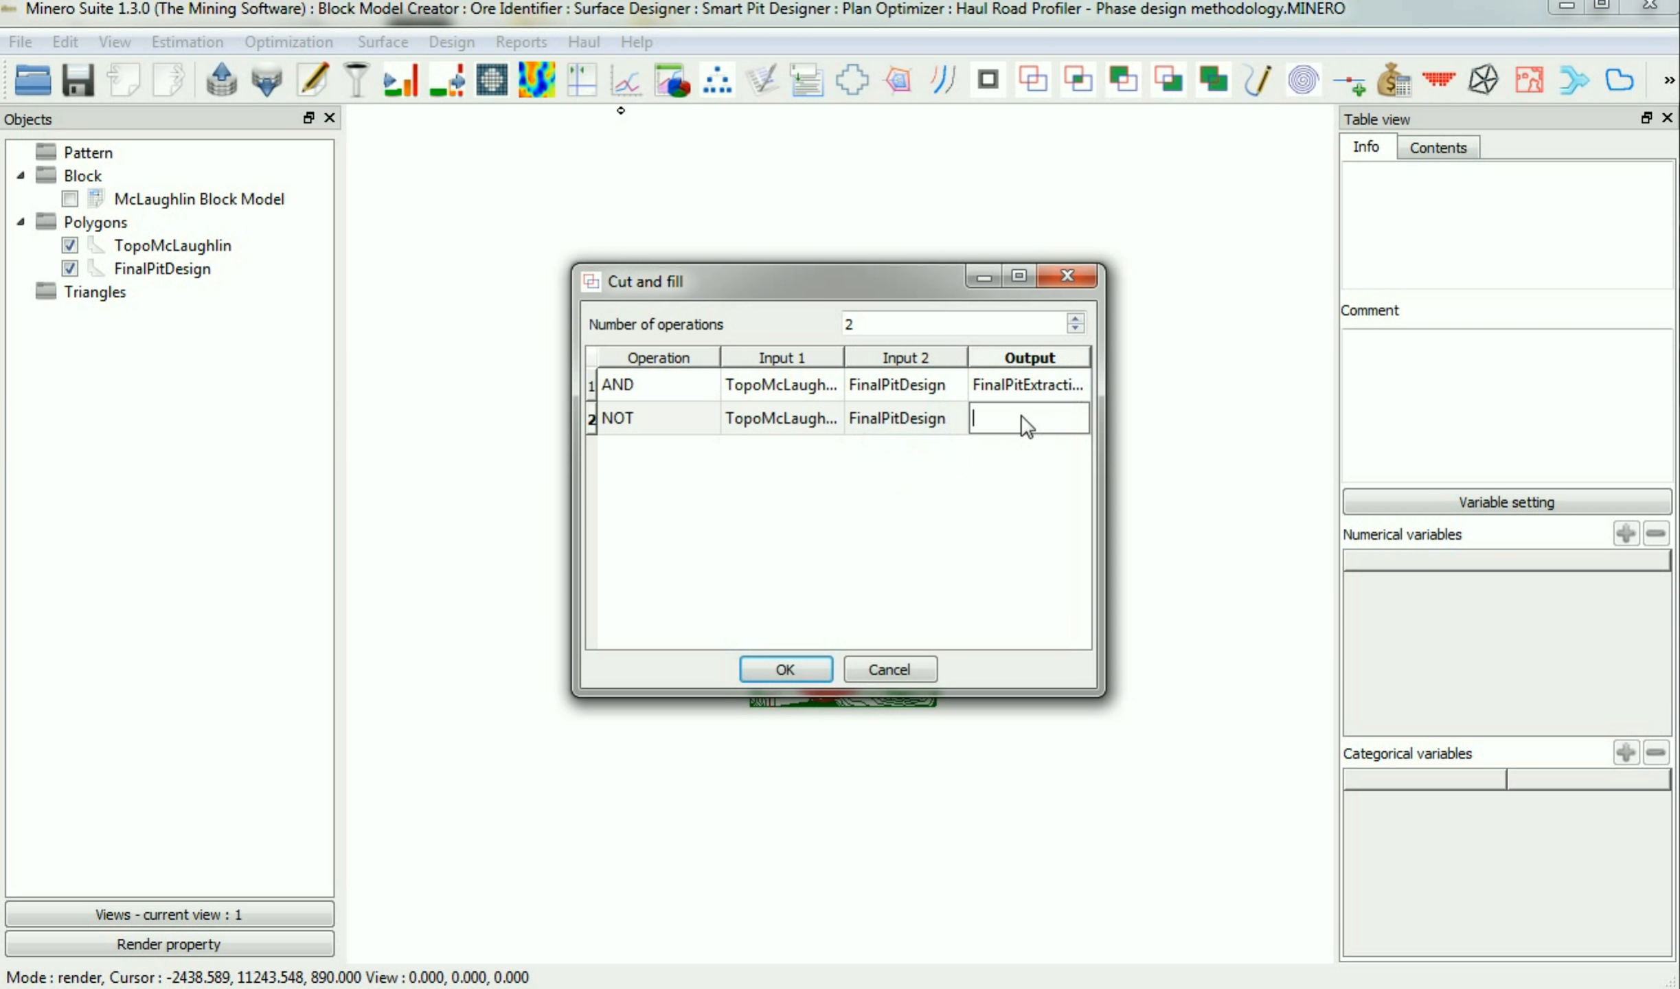
text(UltimateTopography)
key(Return)
Enlarge the Cut and fill window to check the AND and NOT operations in full, and run both.
drag(1099, 692, 1308, 749)
drag(1012, 292, 902, 255)
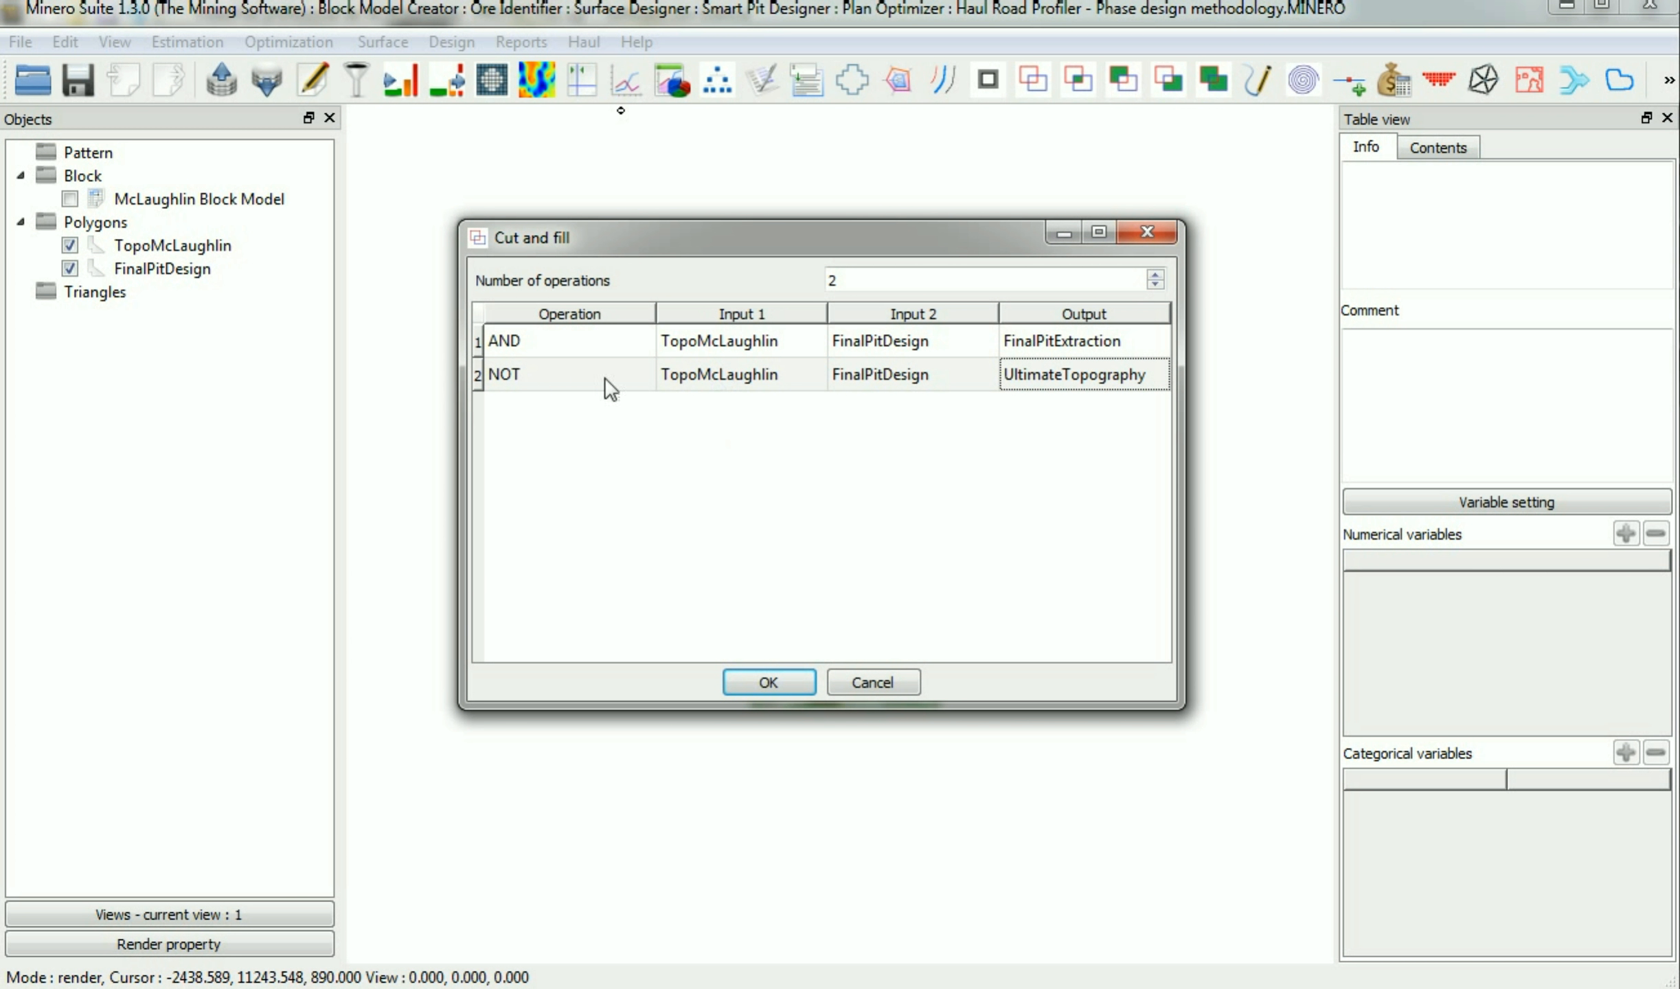
click(602, 347)
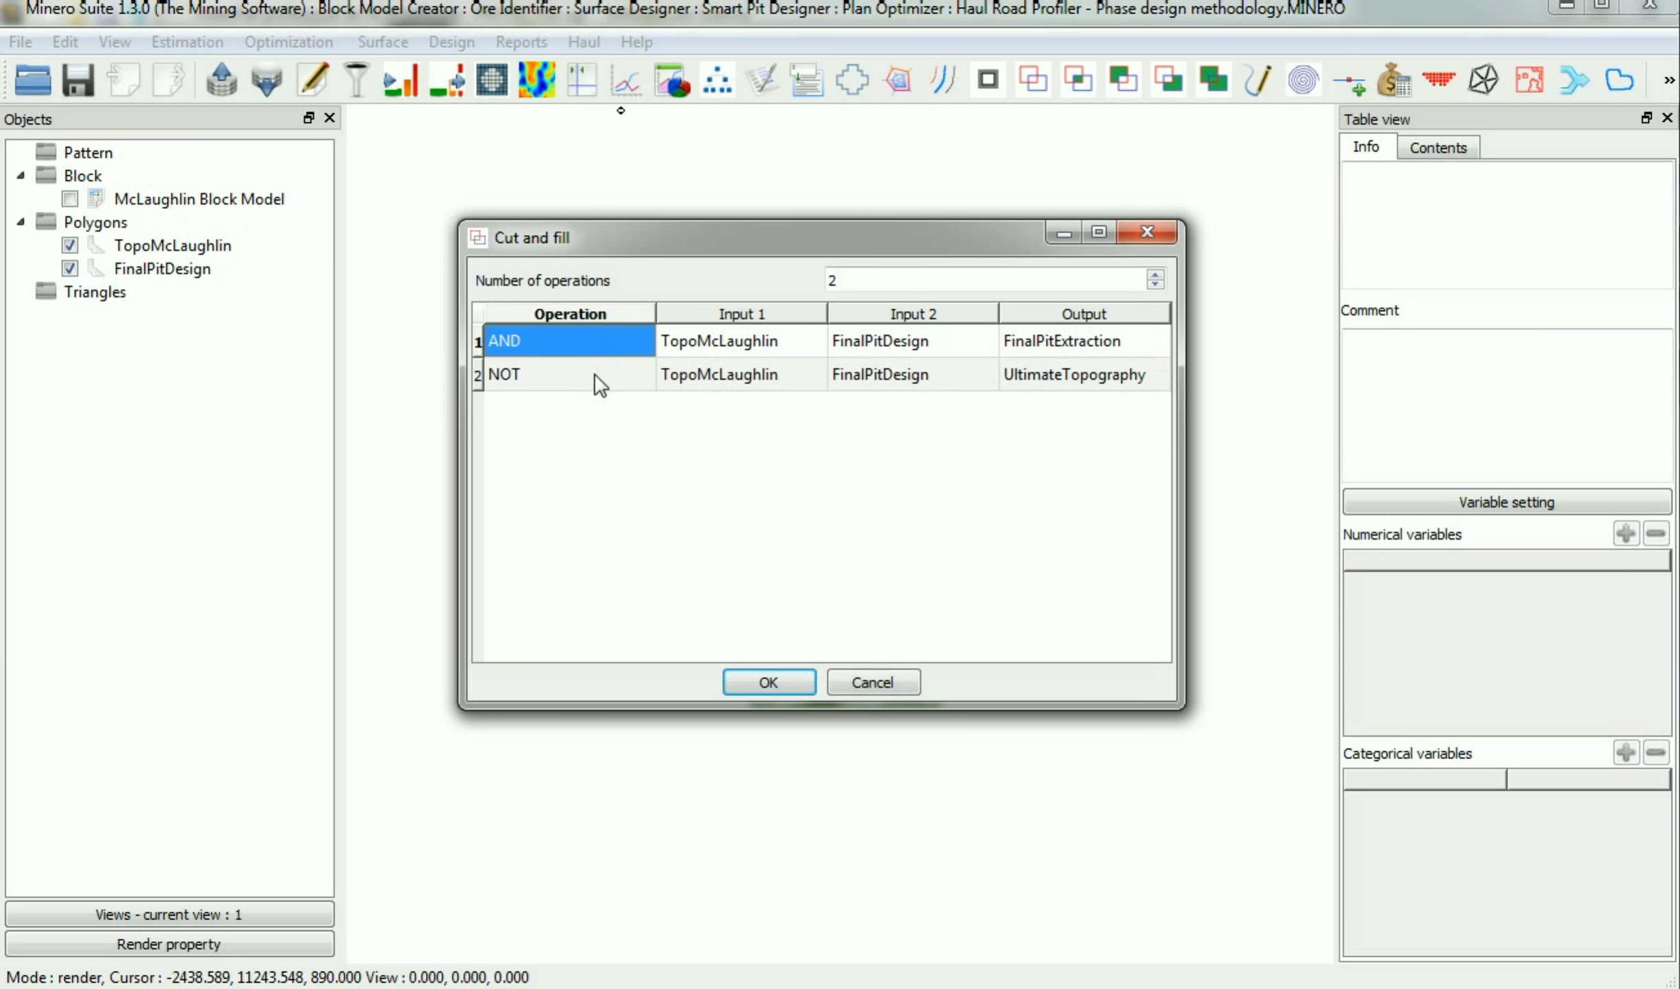
click(595, 373)
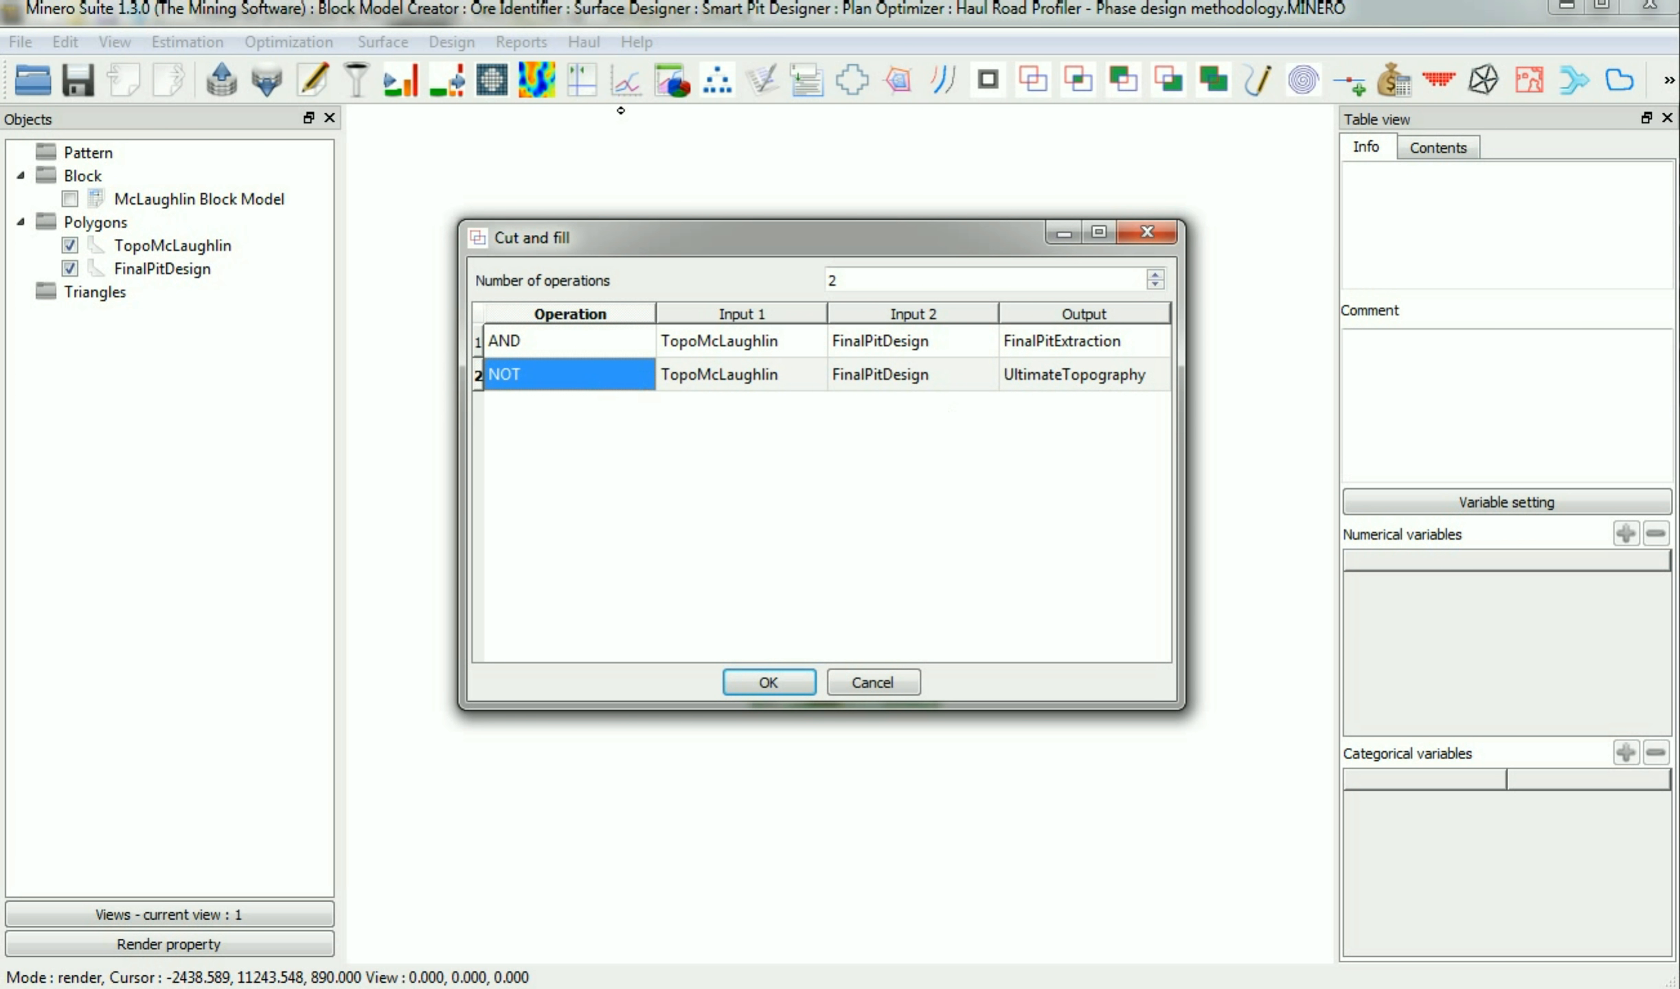
click(784, 682)
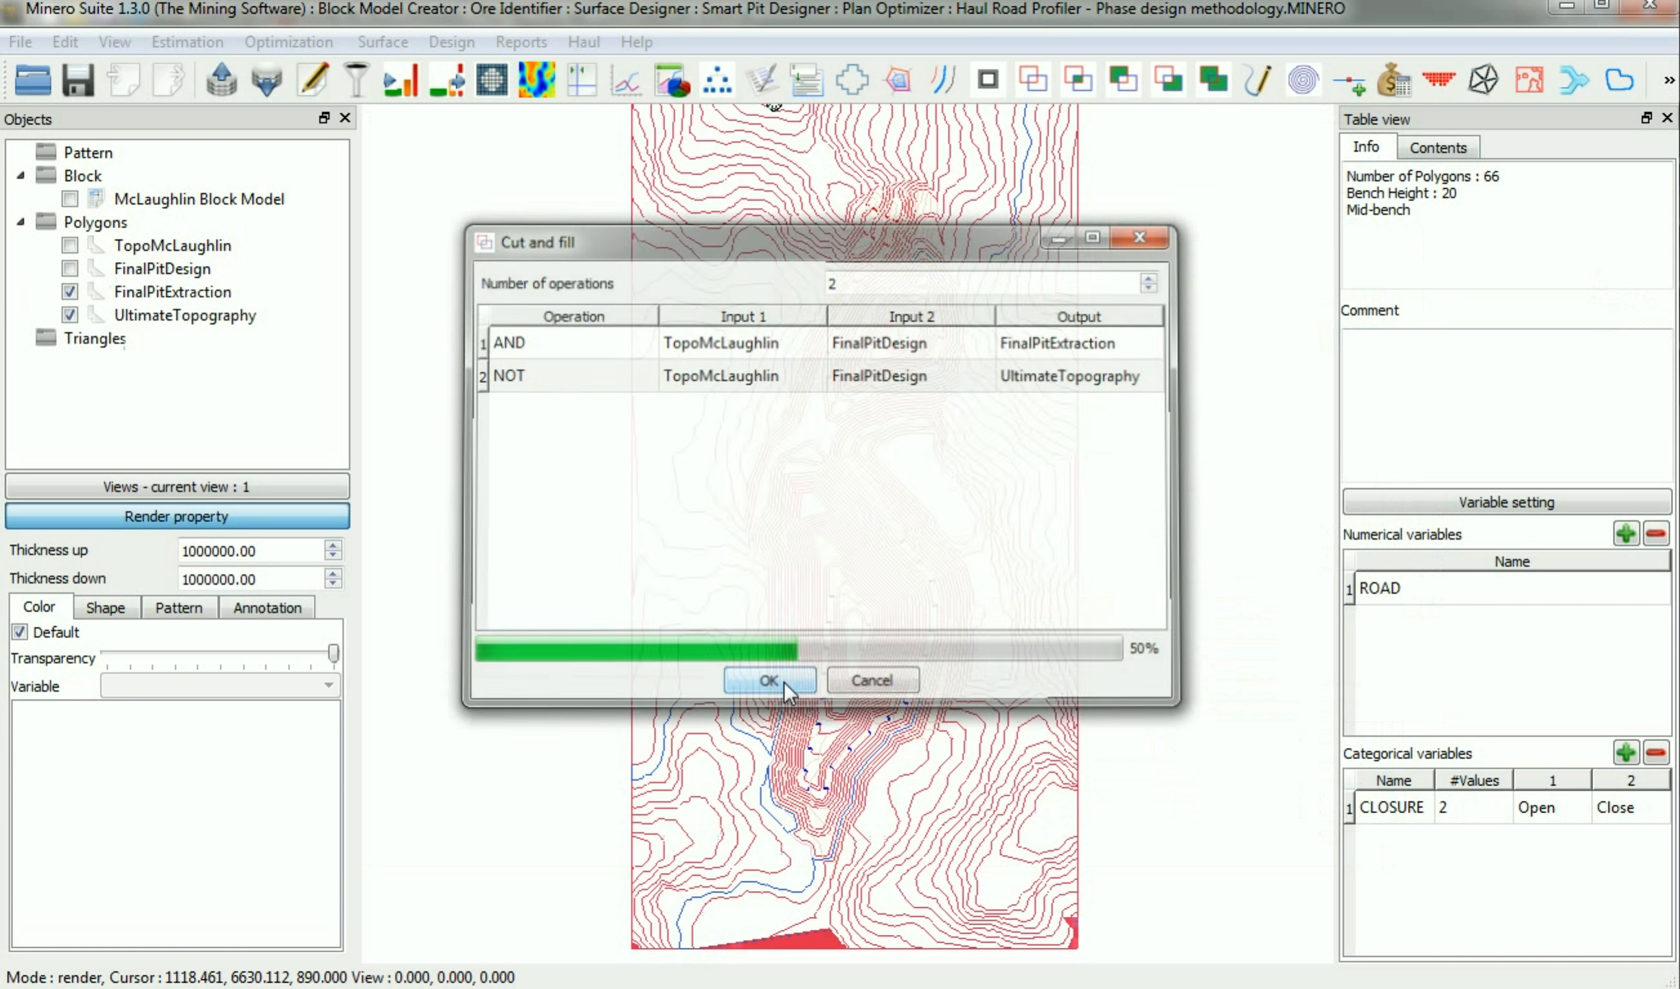
Toggle the visibility of FinalPitExtraction and UltimateTopography to compare the two cut and fill outputs.
click(69, 315)
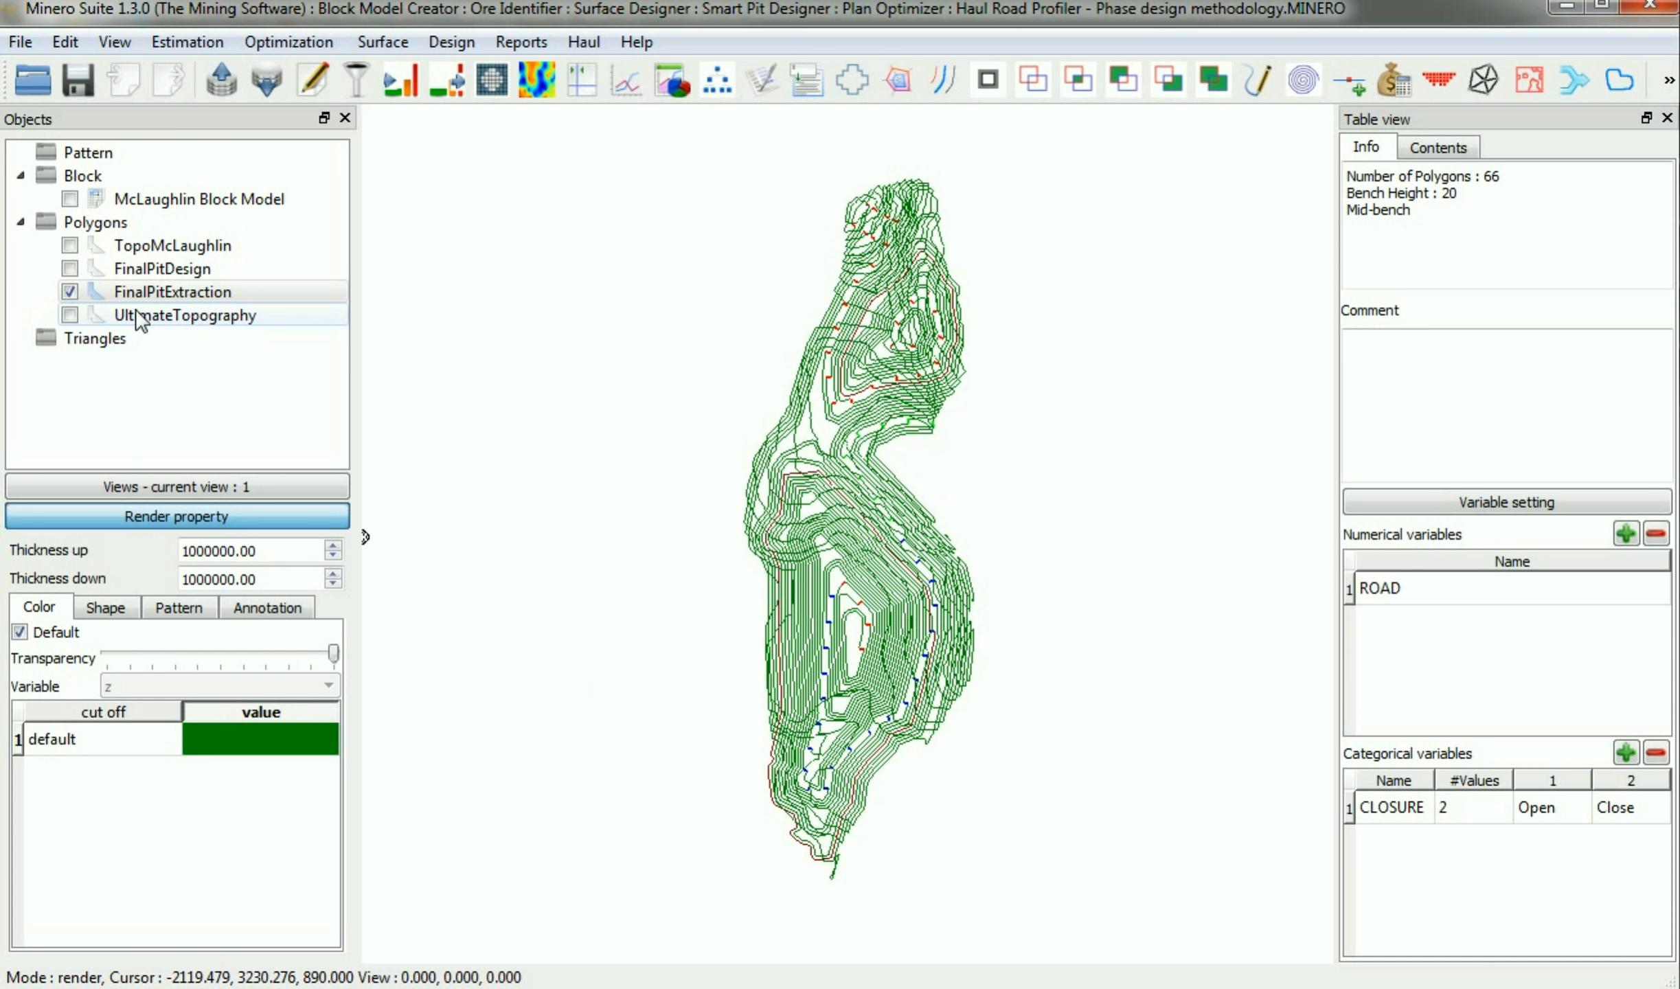
click(96, 317)
click(69, 314)
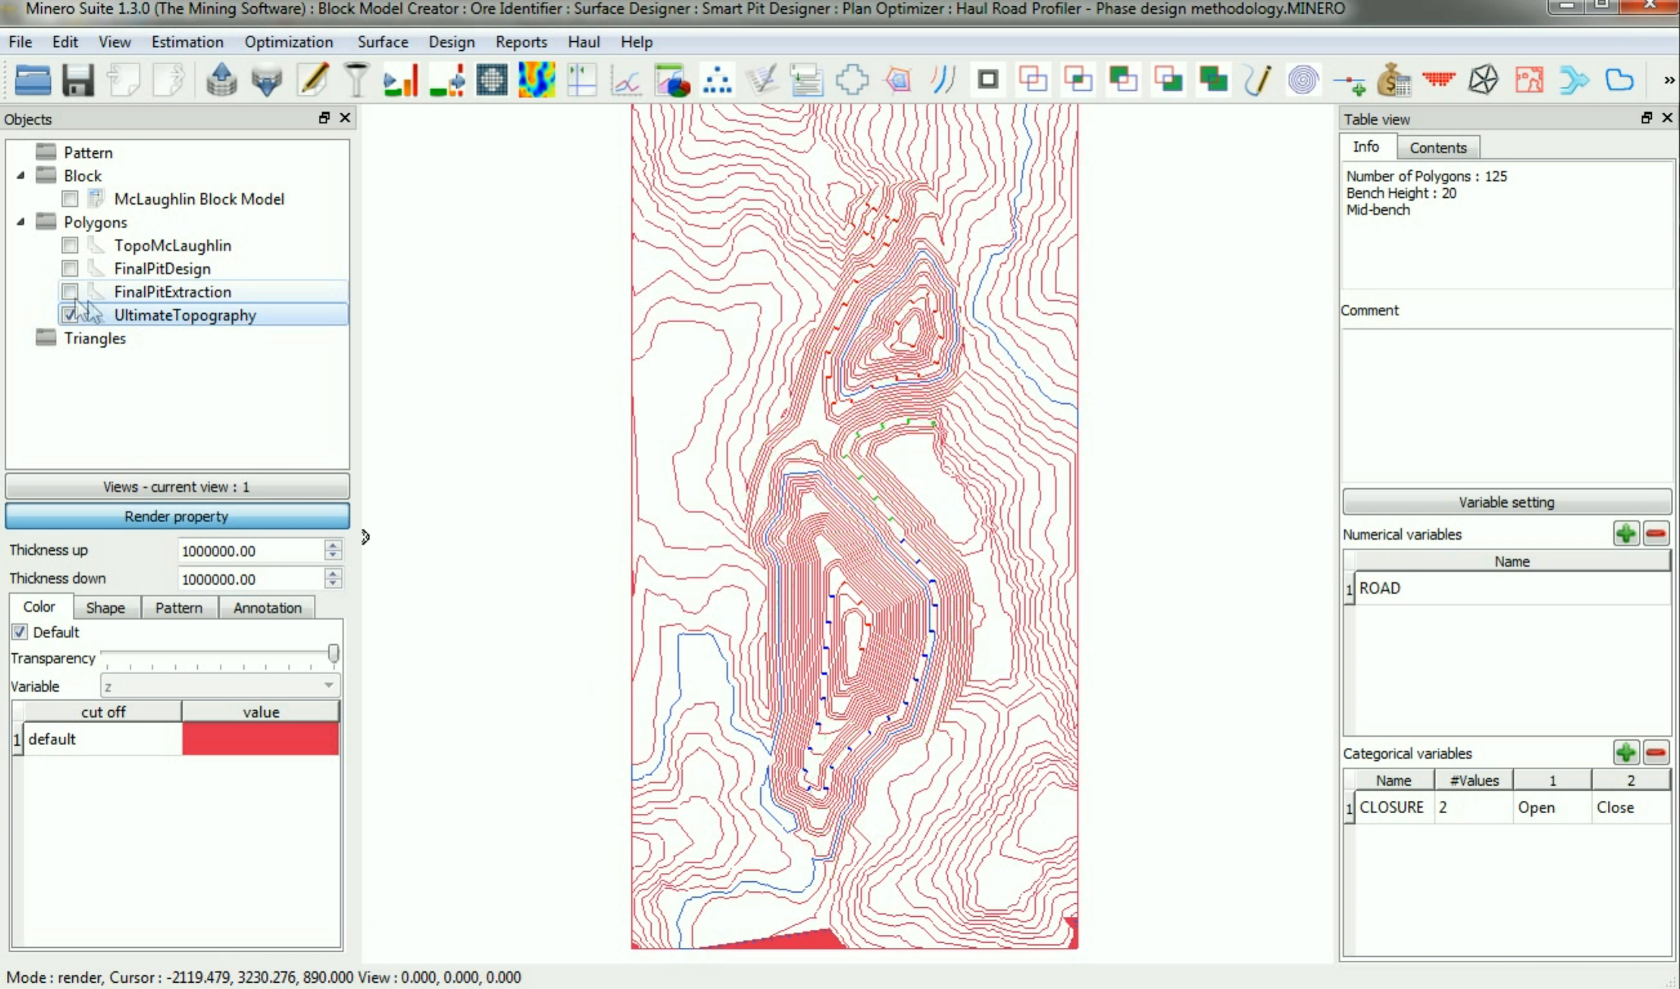
click(69, 291)
click(69, 315)
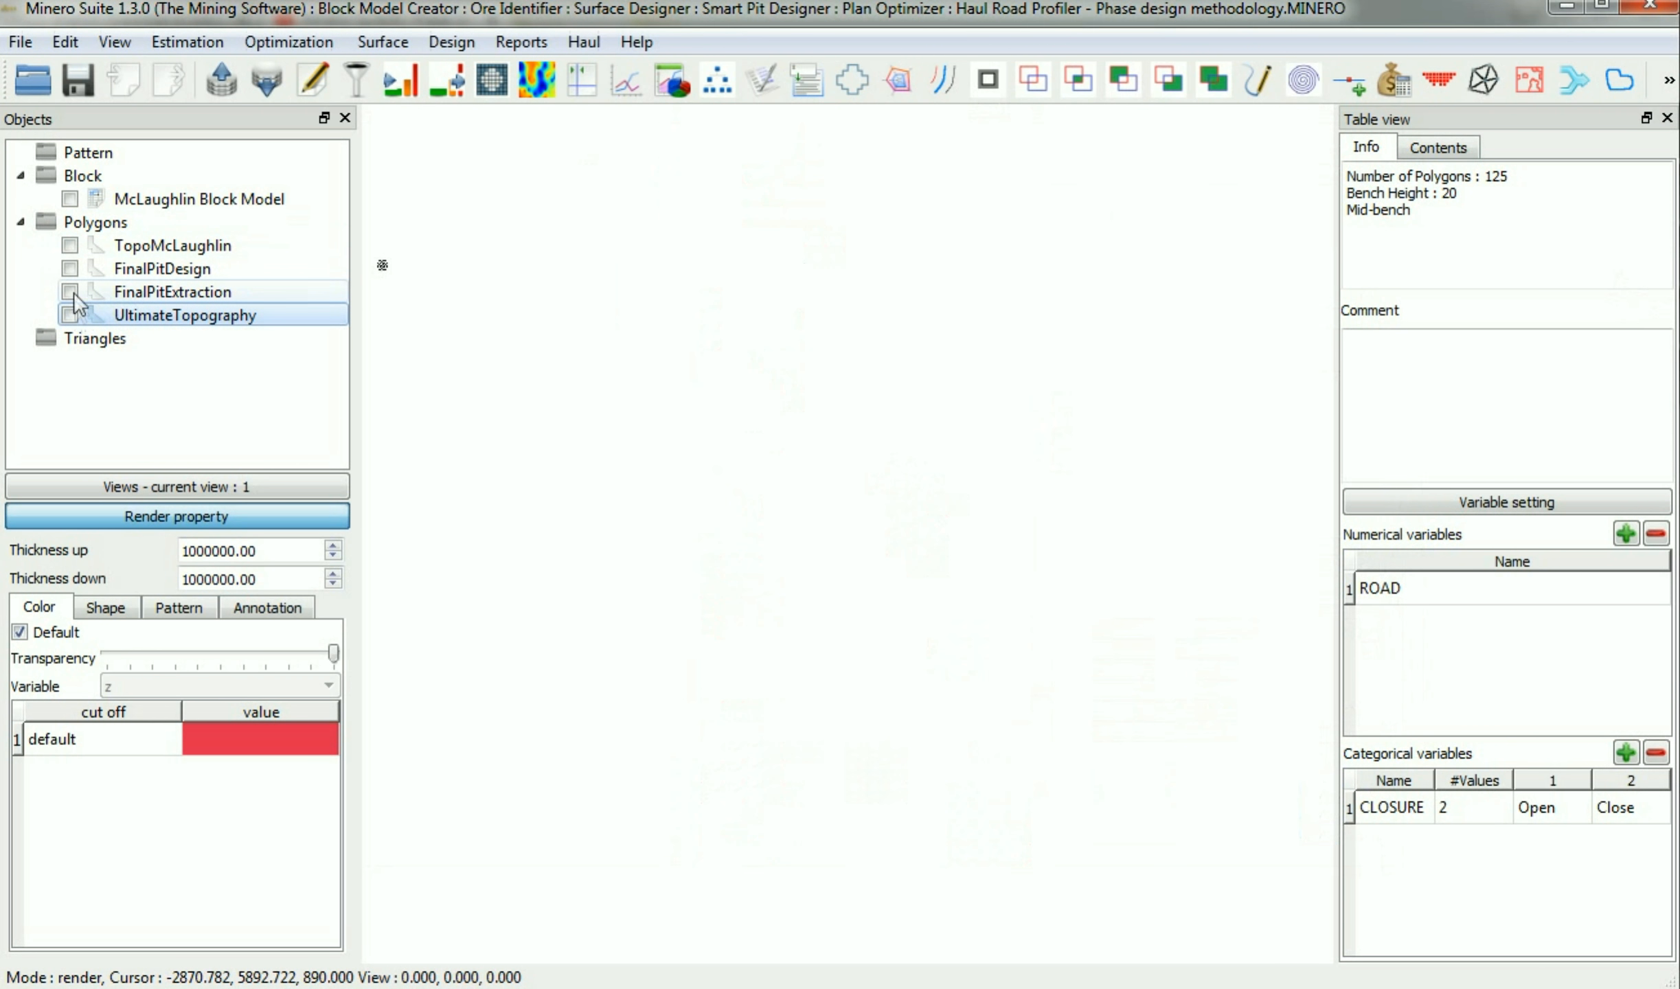
Display only FinalPitExtraction and examine the extracted pit contours from different views.
click(70, 291)
scroll(890, 557, up, 3)
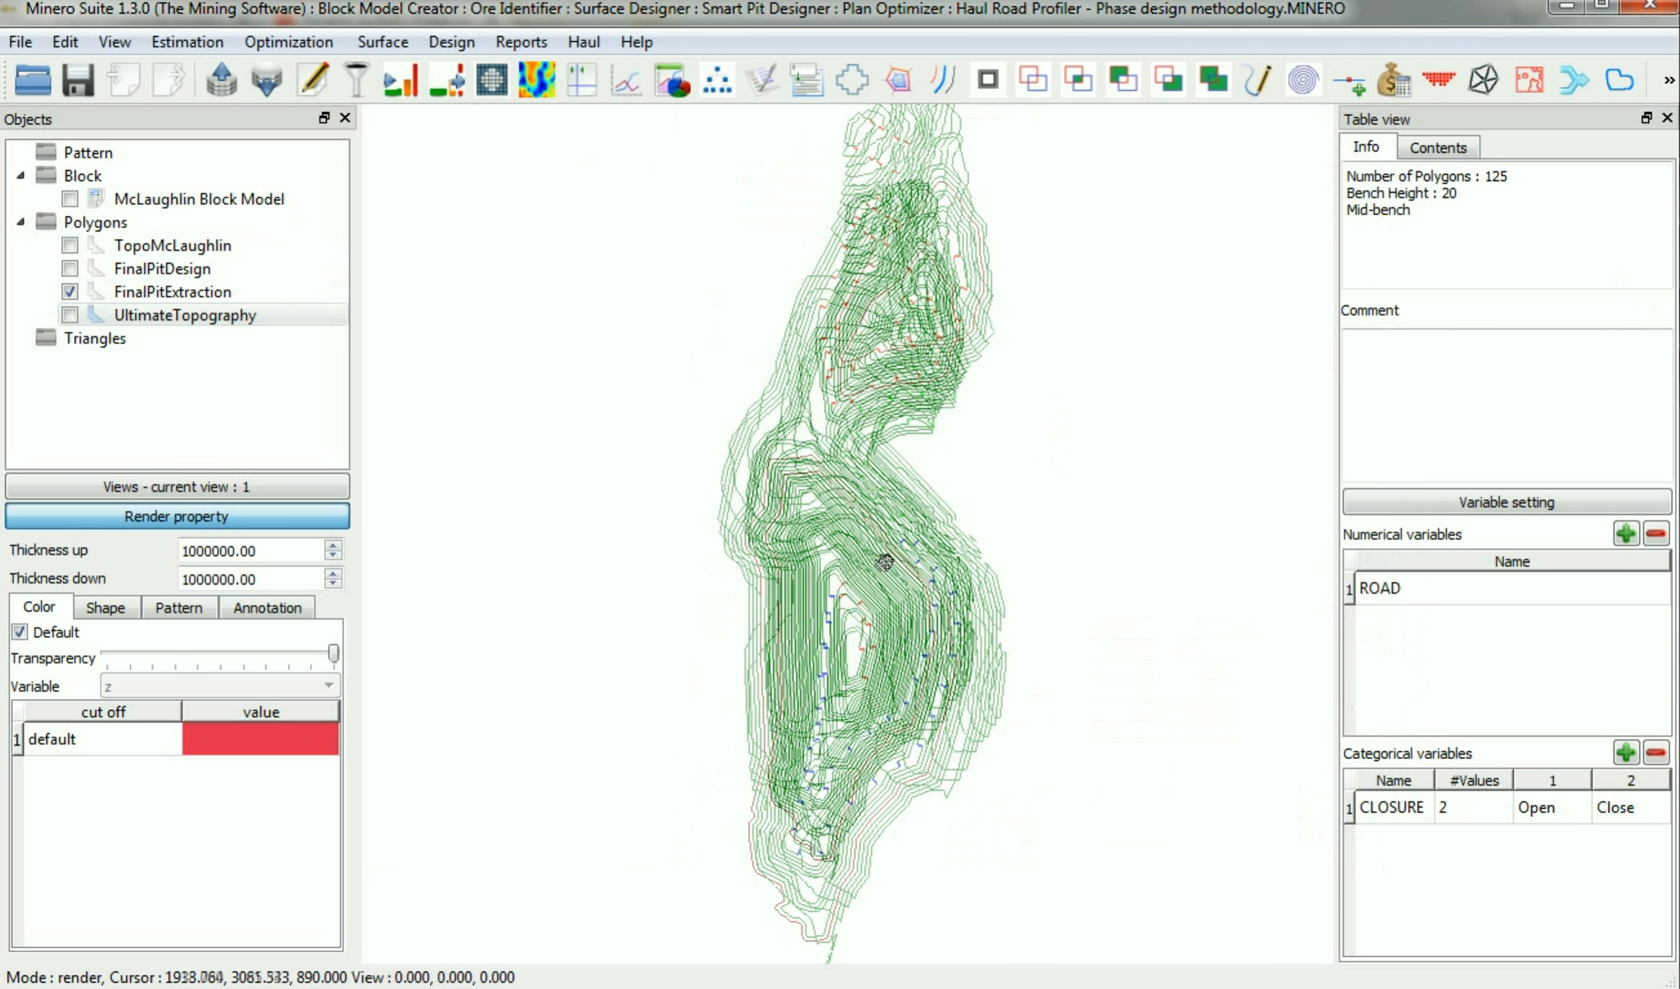
scroll(855, 639, up, 2)
mouse_move(838, 624)
mouse_down()
mouse_move(841, 549)
mouse_move(839, 592)
mouse_up()
key(Home)
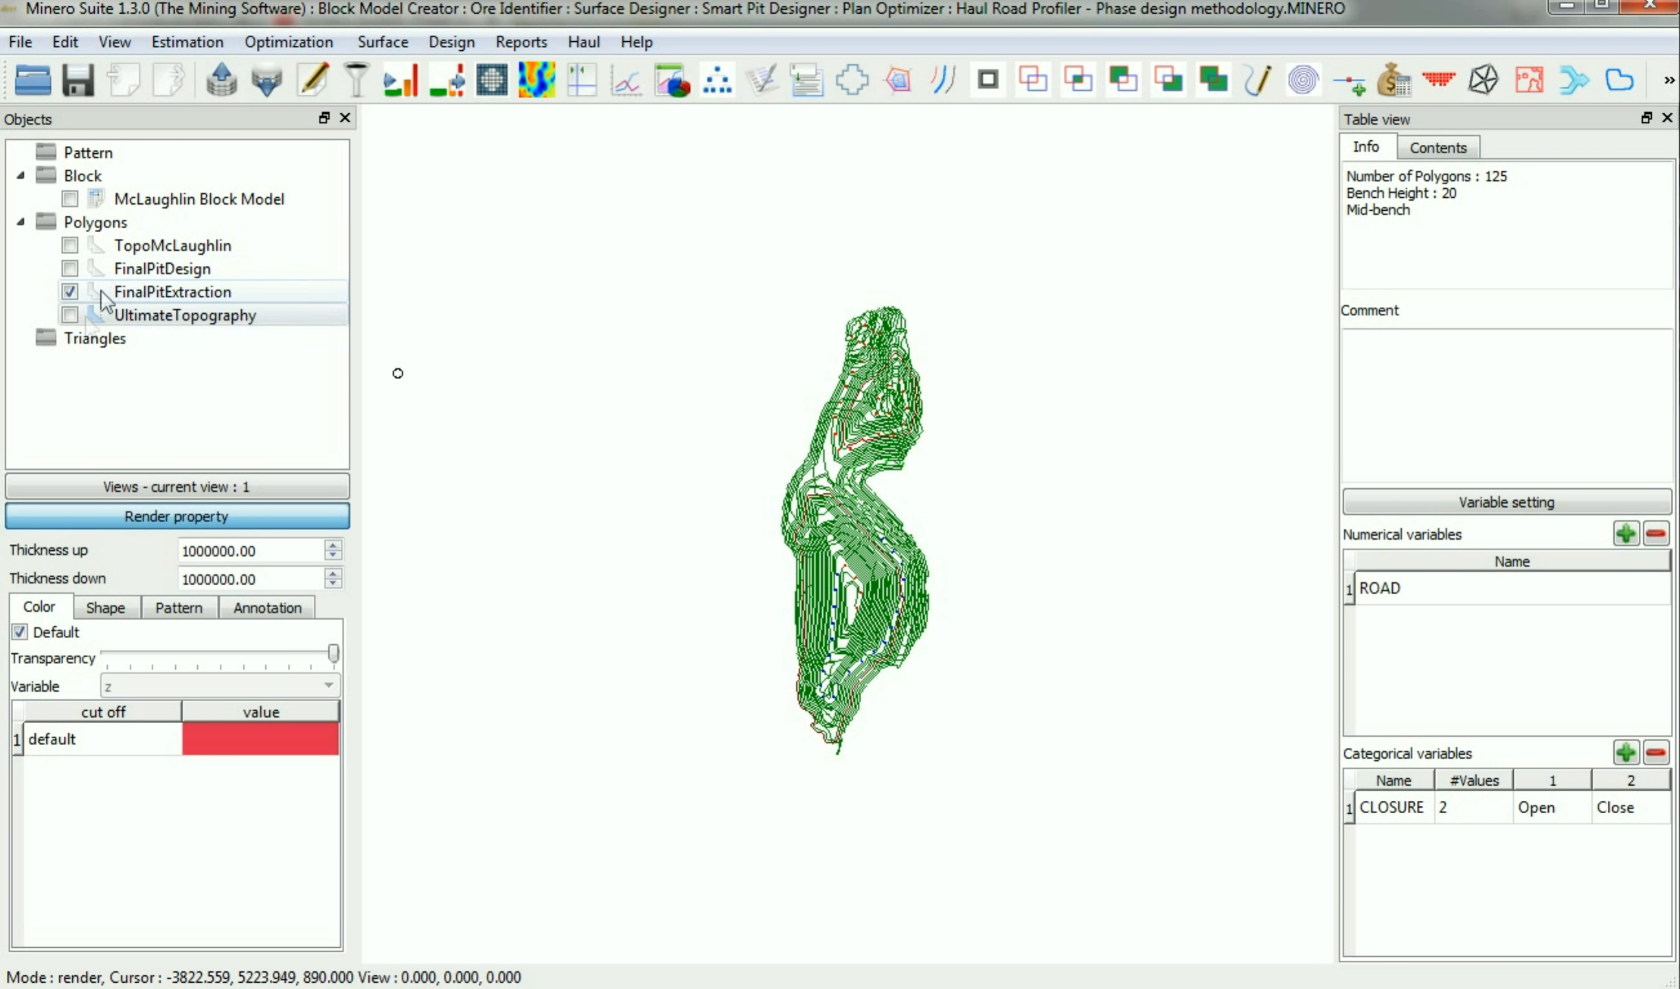
Display only UltimateTopography and examine how the pit contours and ramps merge into the surrounding terrain.
click(77, 318)
click(72, 316)
click(71, 292)
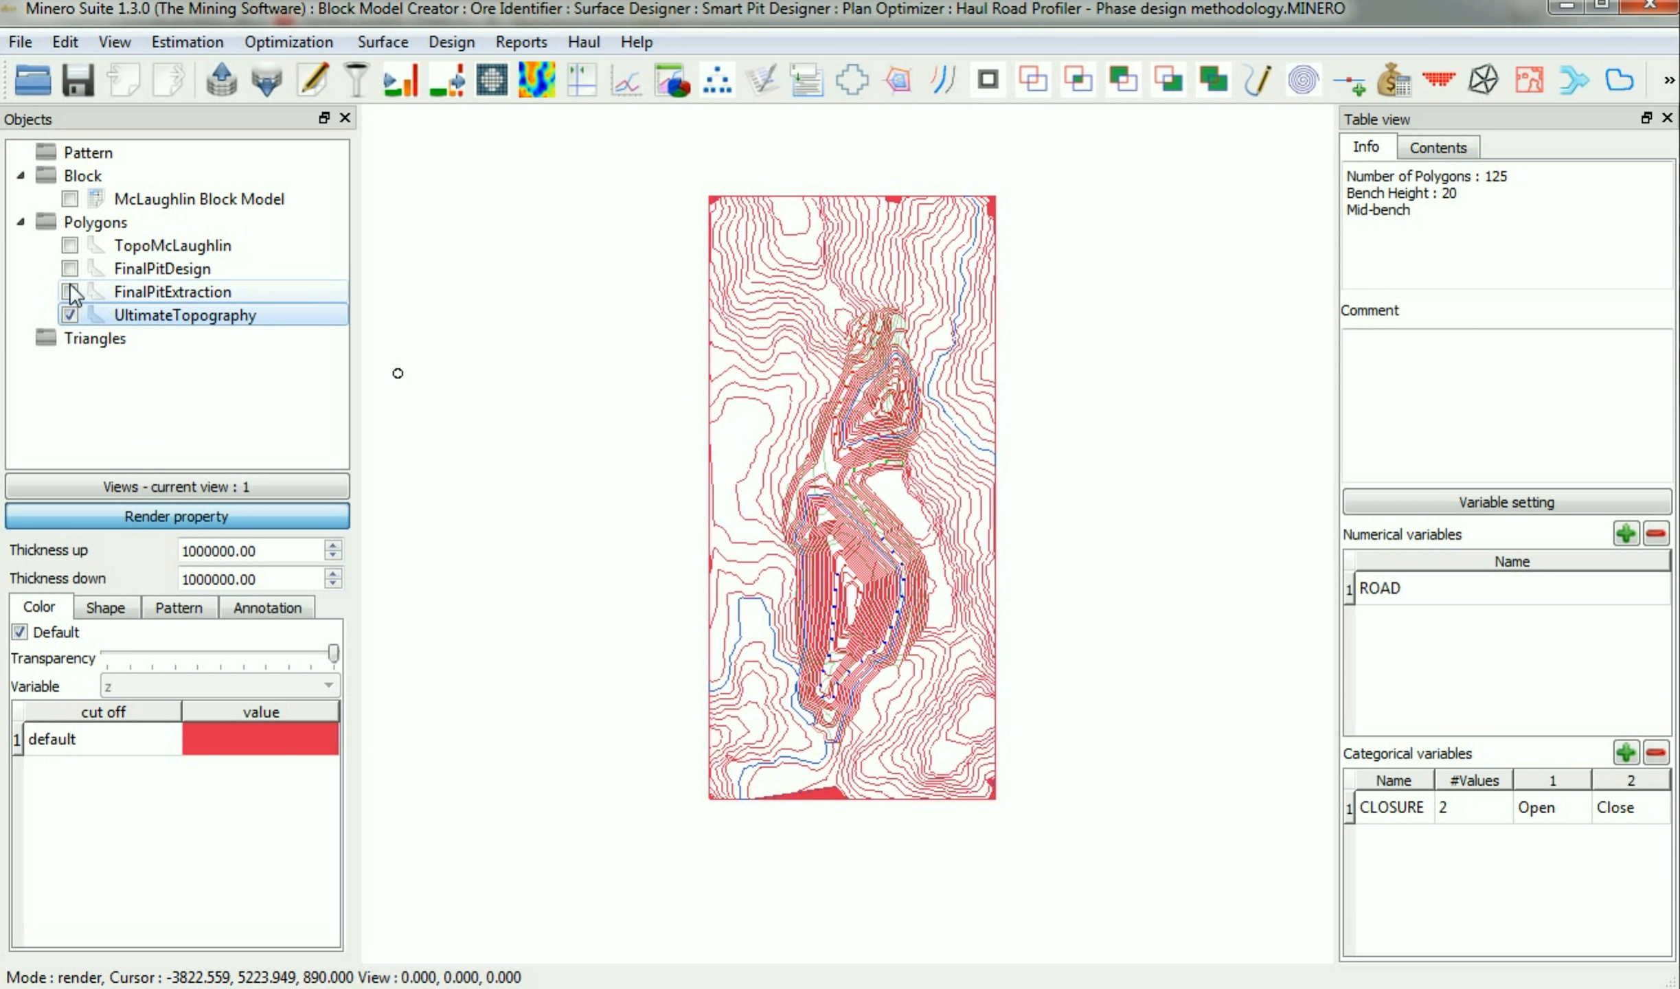
drag(756, 670, 709, 702)
key(Home)
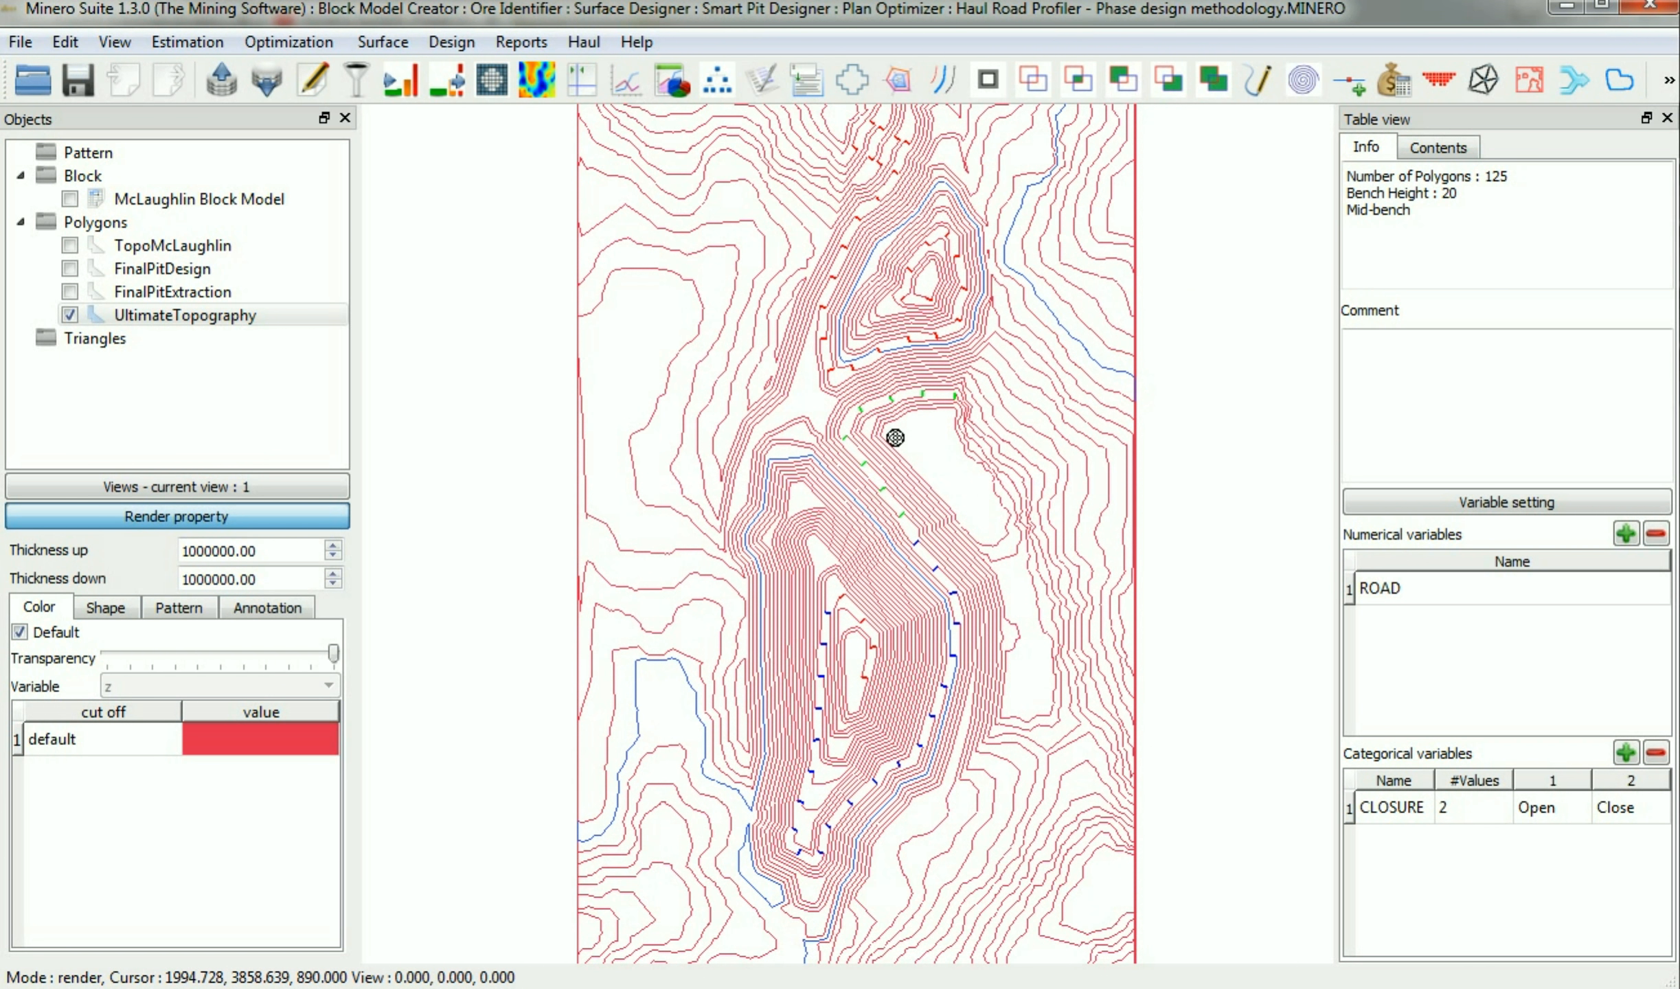
scroll(895, 438, down, 1)
scroll(891, 595, up, 1)
scroll(902, 522, up, 1)
middle_drag(887, 454, 848, 581)
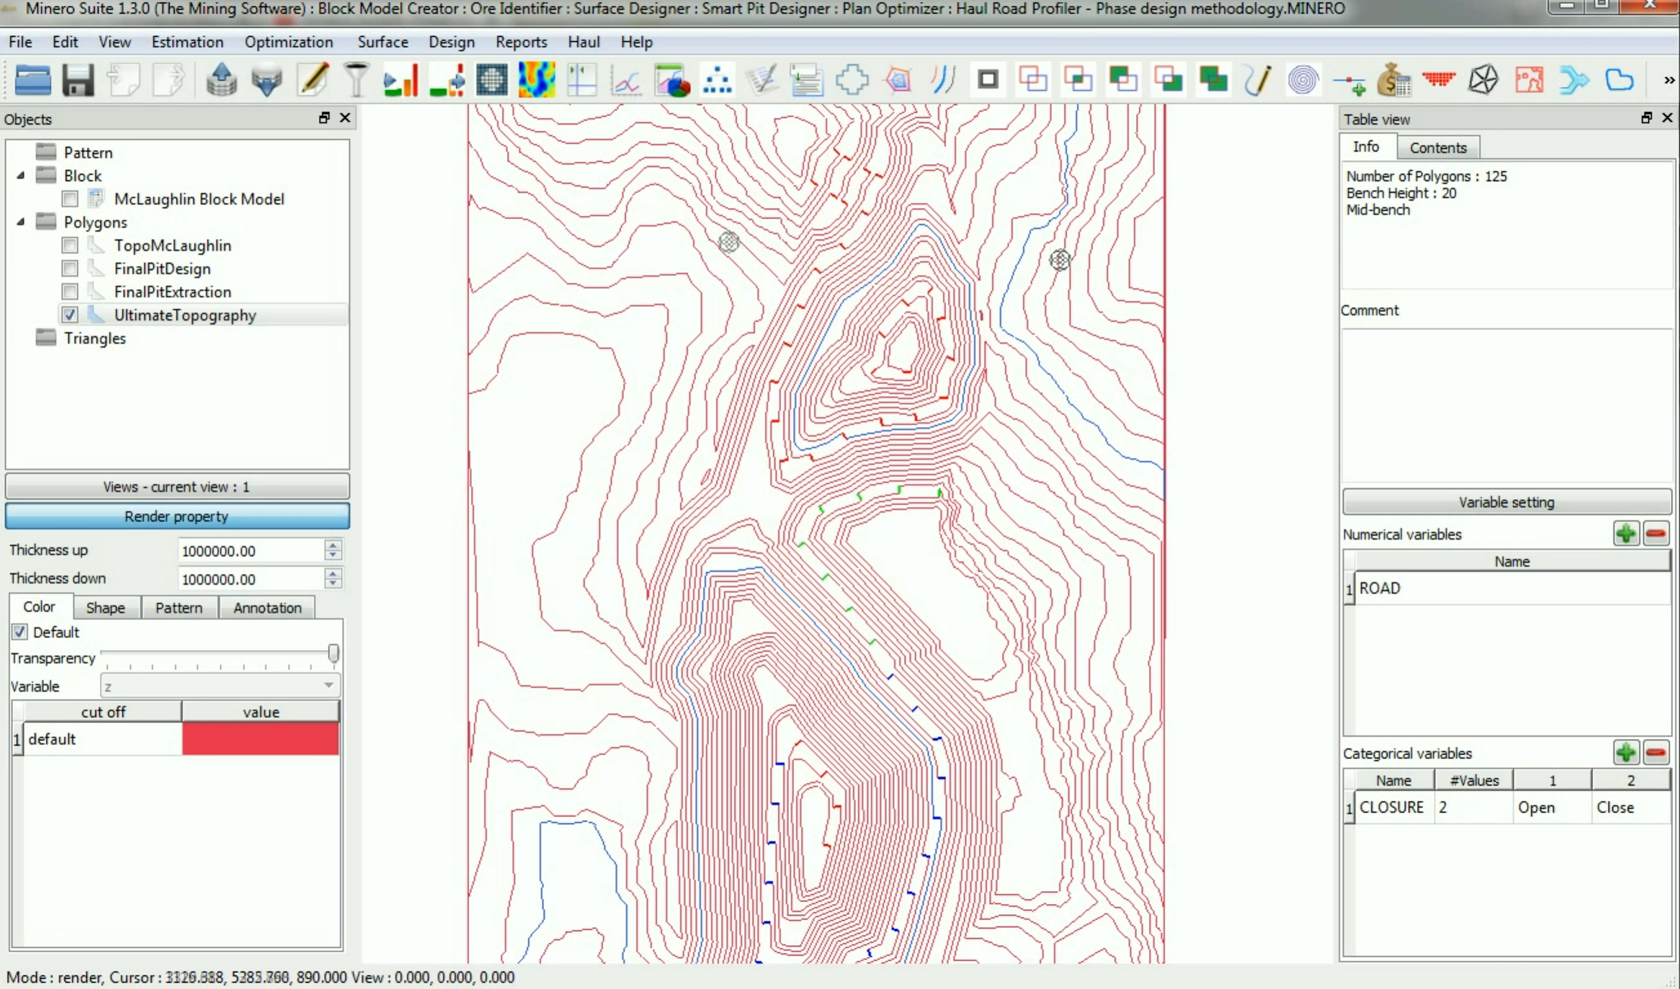
scroll(1090, 261, up, 1)
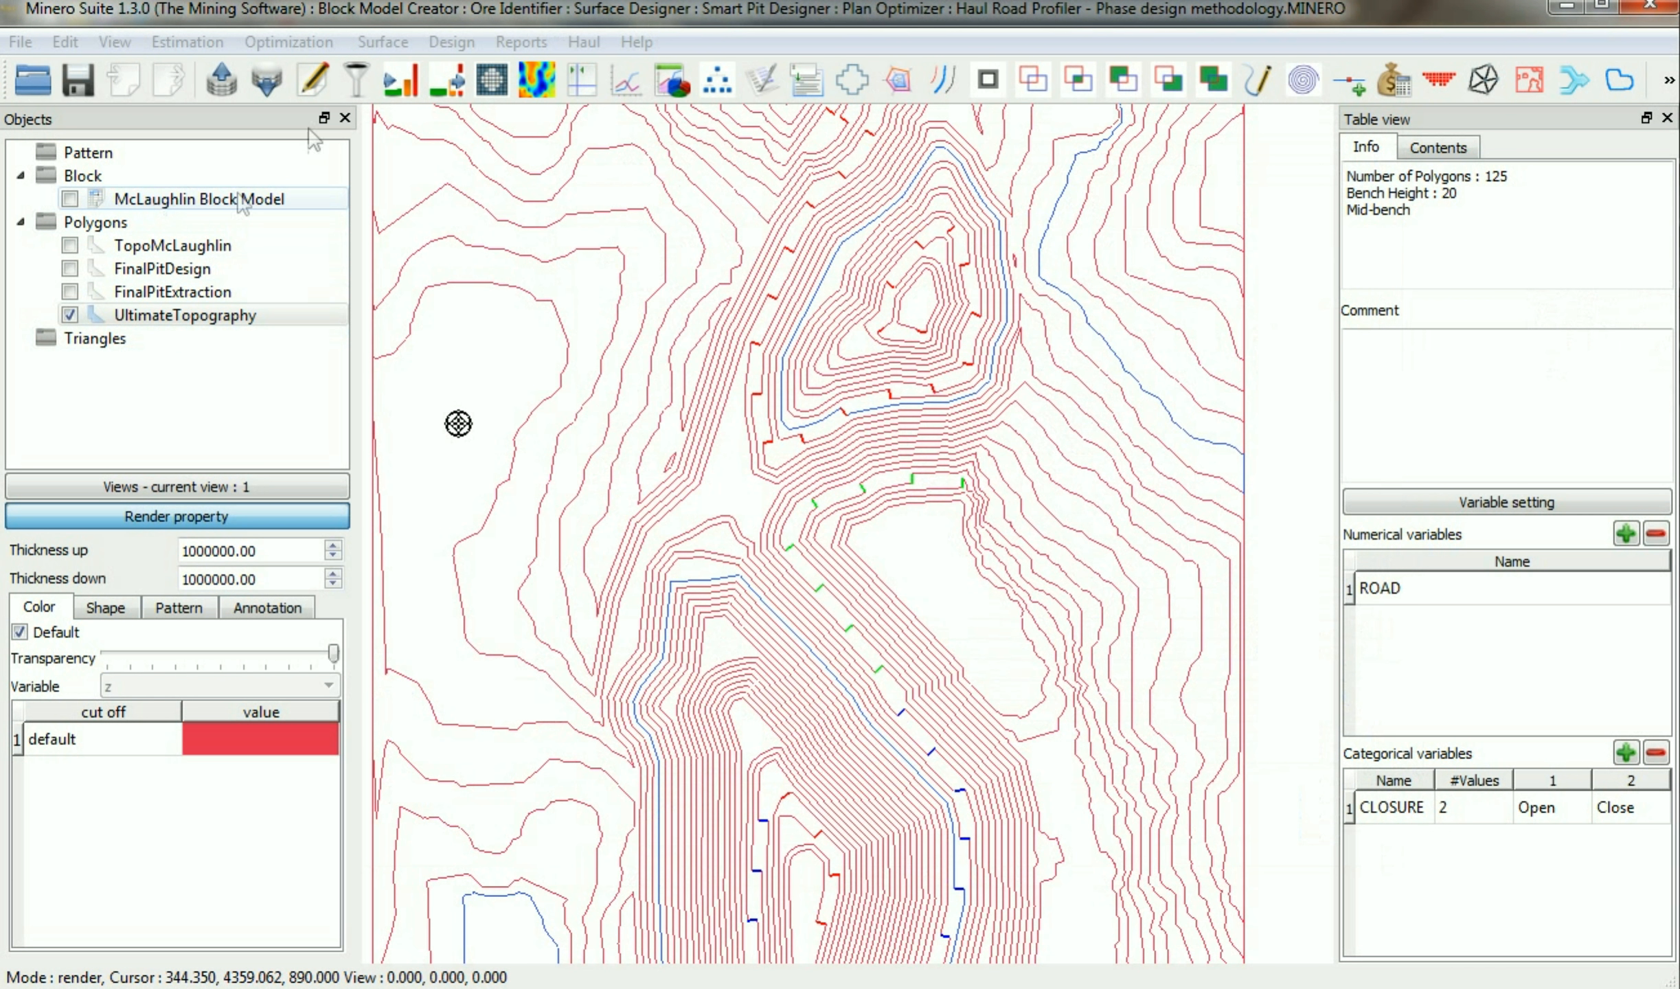
Compute the McLaughlin Block Model's value for WASTE and ORE, using AU price 20 with recovery 0.3 and CU price 50 with recovery 0.35.
click(322, 48)
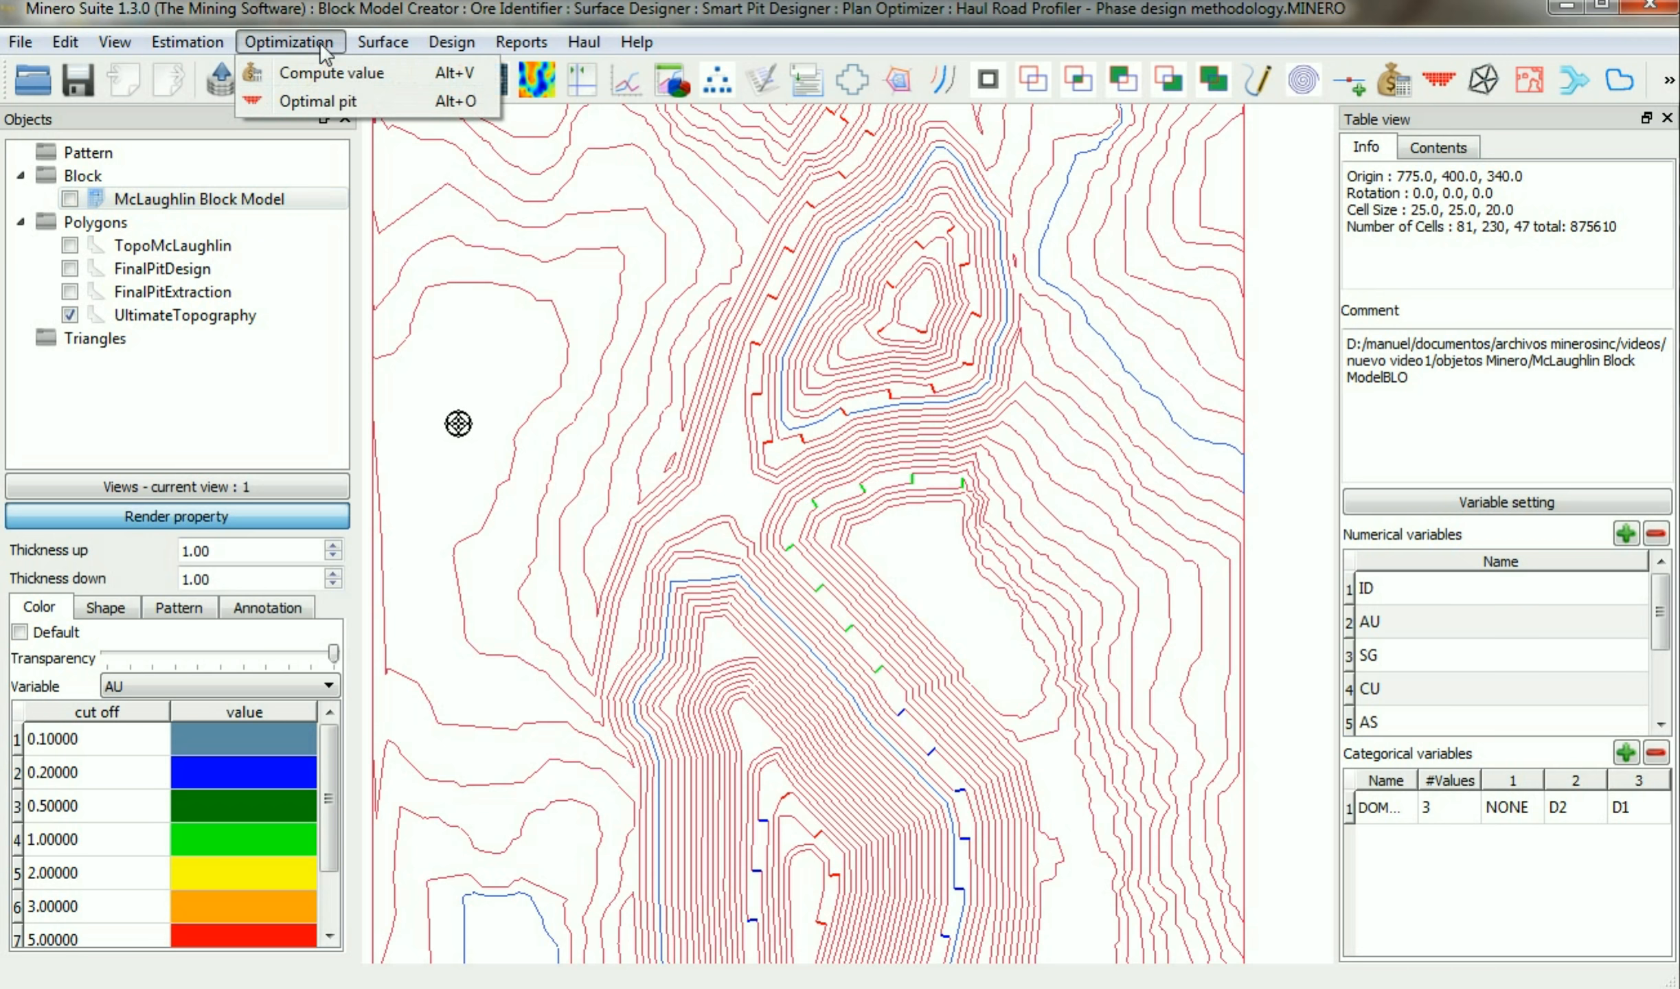
click(363, 76)
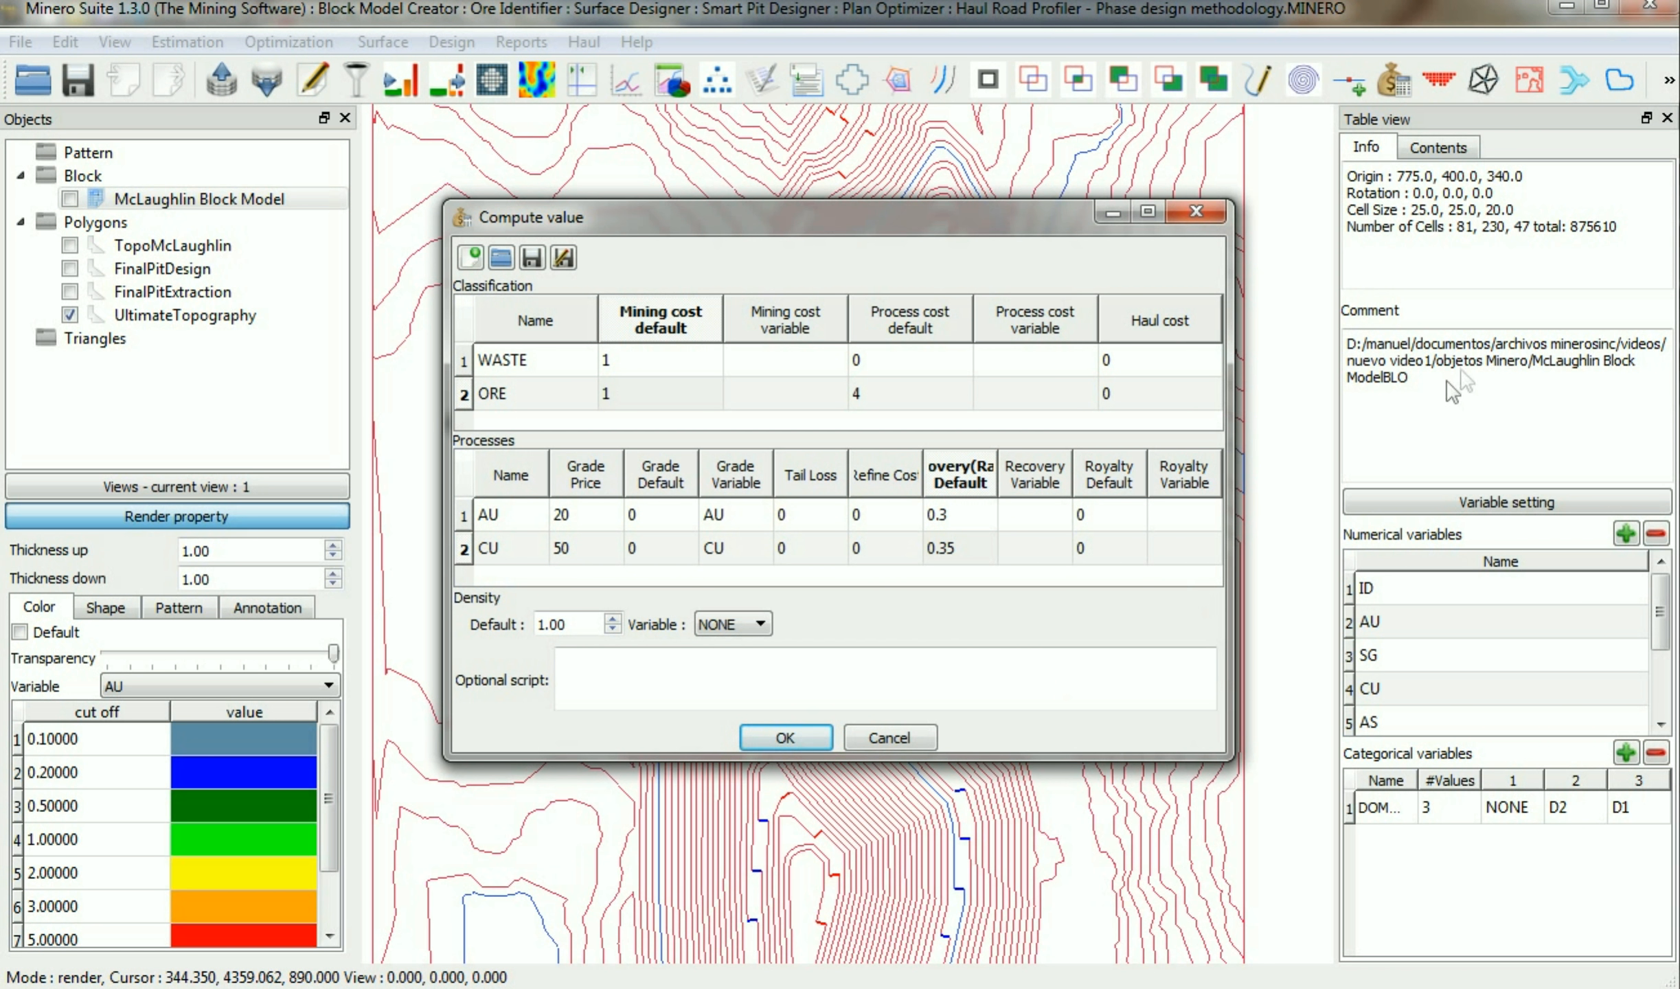
key(Return)
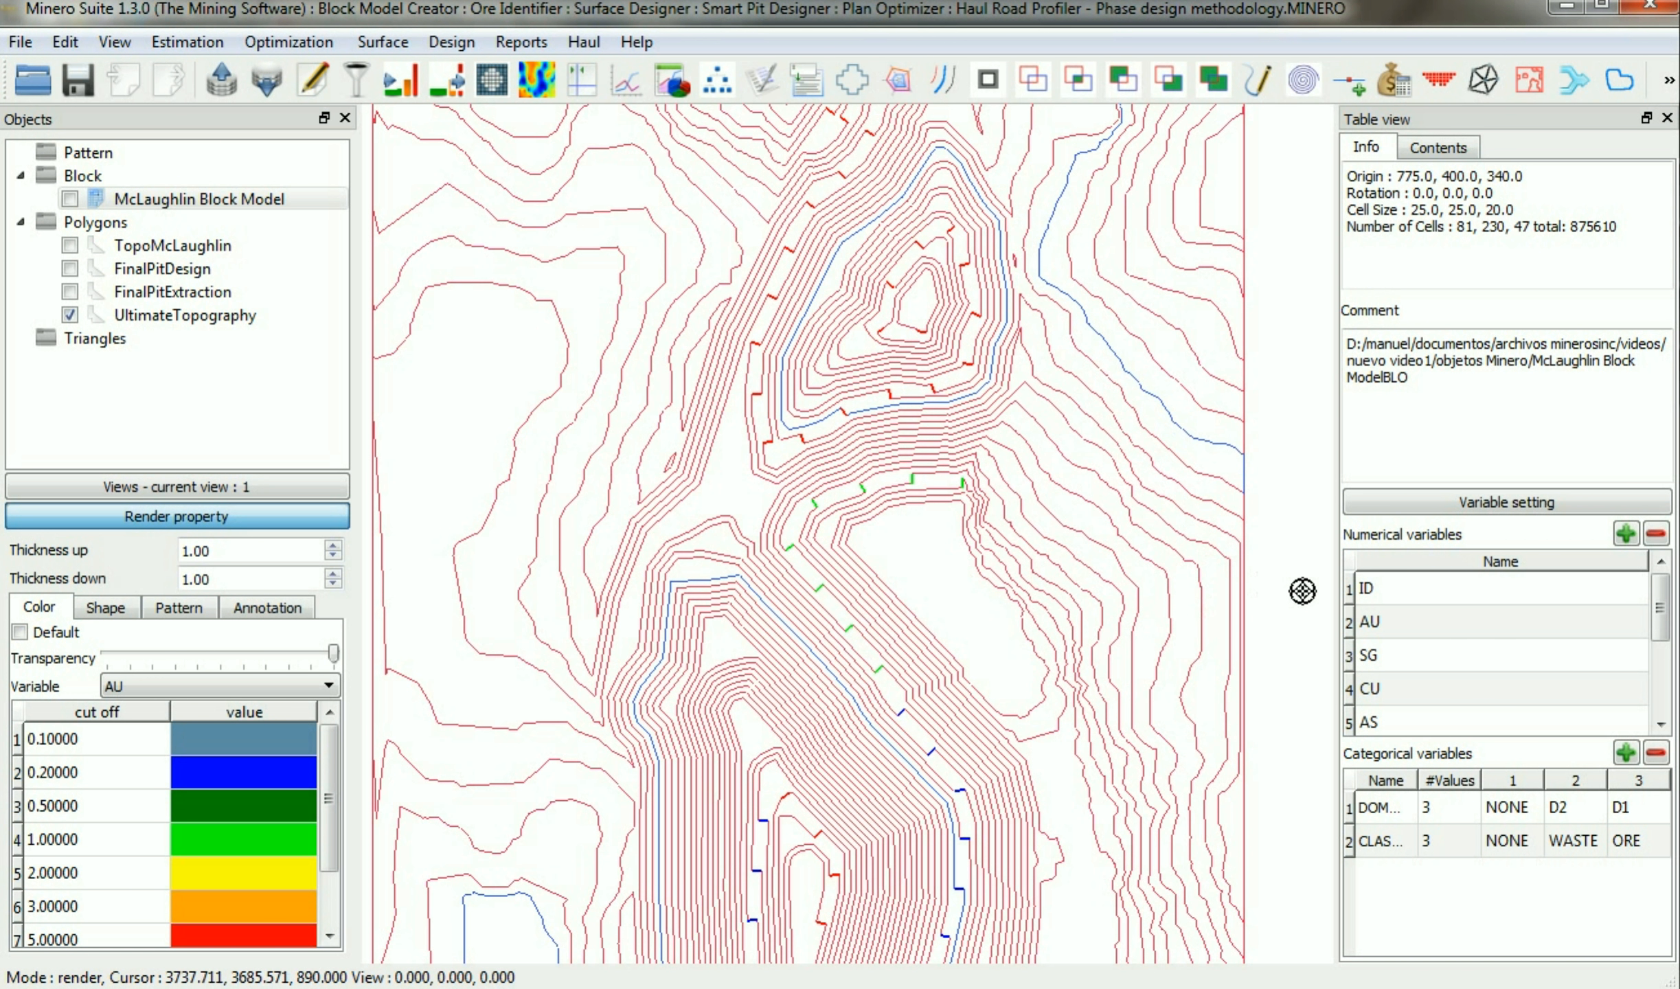
Examine the block model's VALUE numerical variable and CLASSIFICATION categorical variable with its WASTE and ORE categories.
scroll(1595, 659, down, 1)
click(1413, 723)
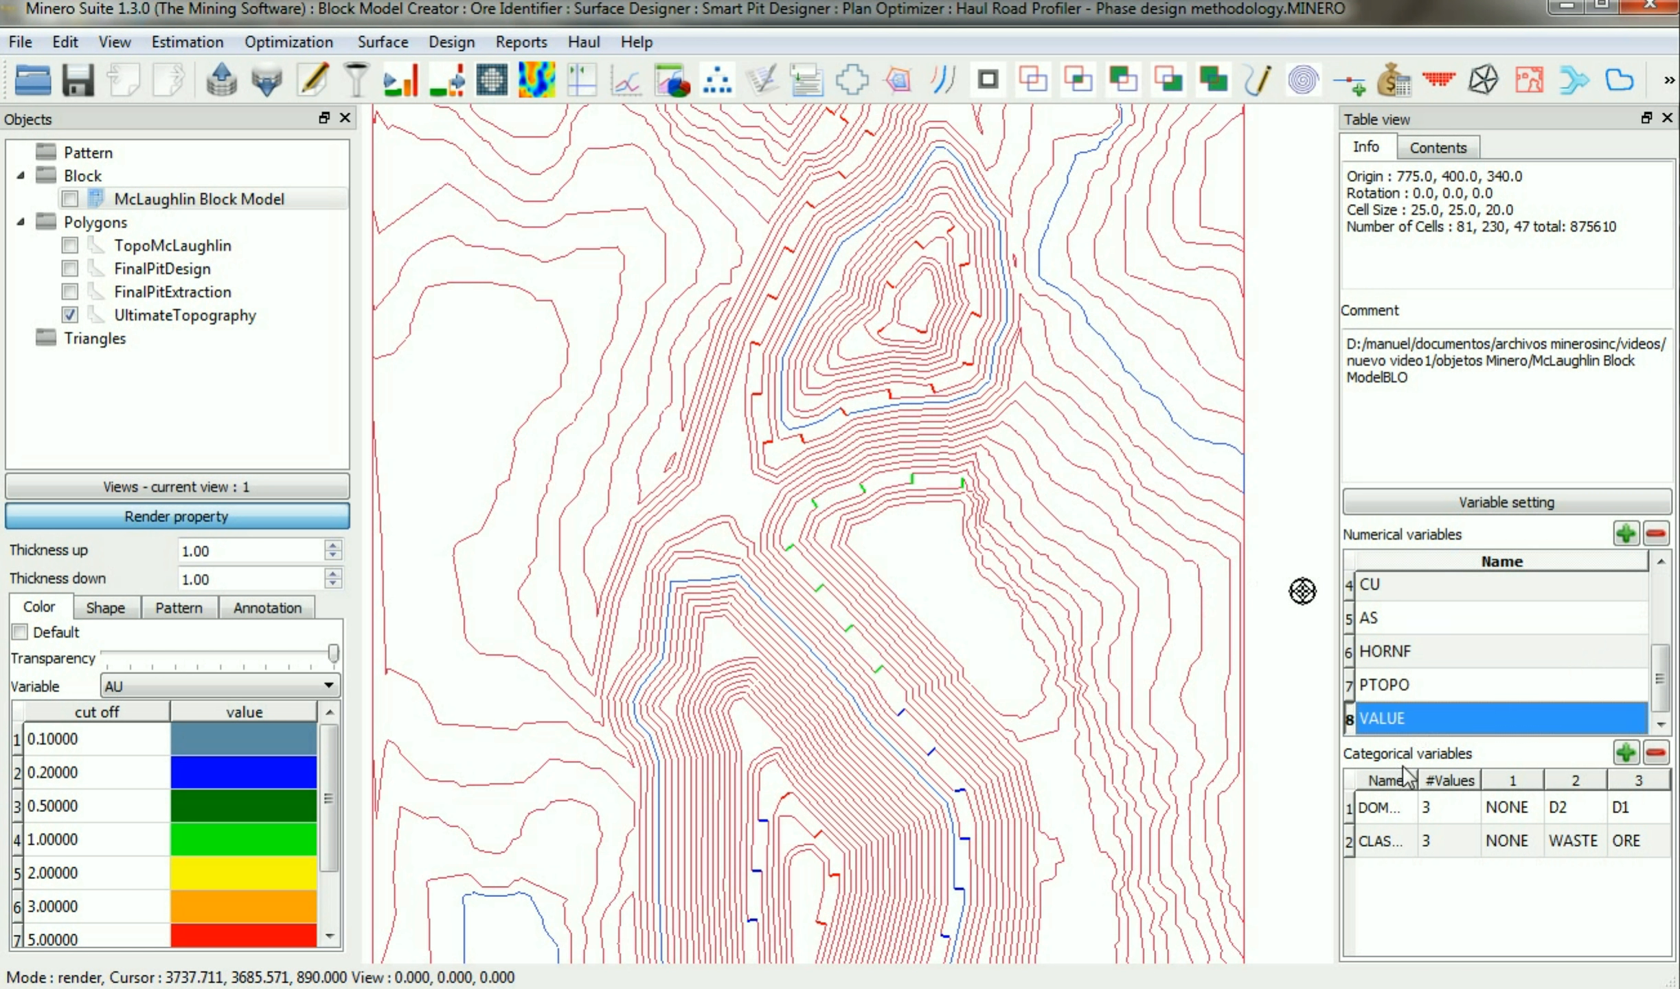
drag(1326, 766, 1016, 718)
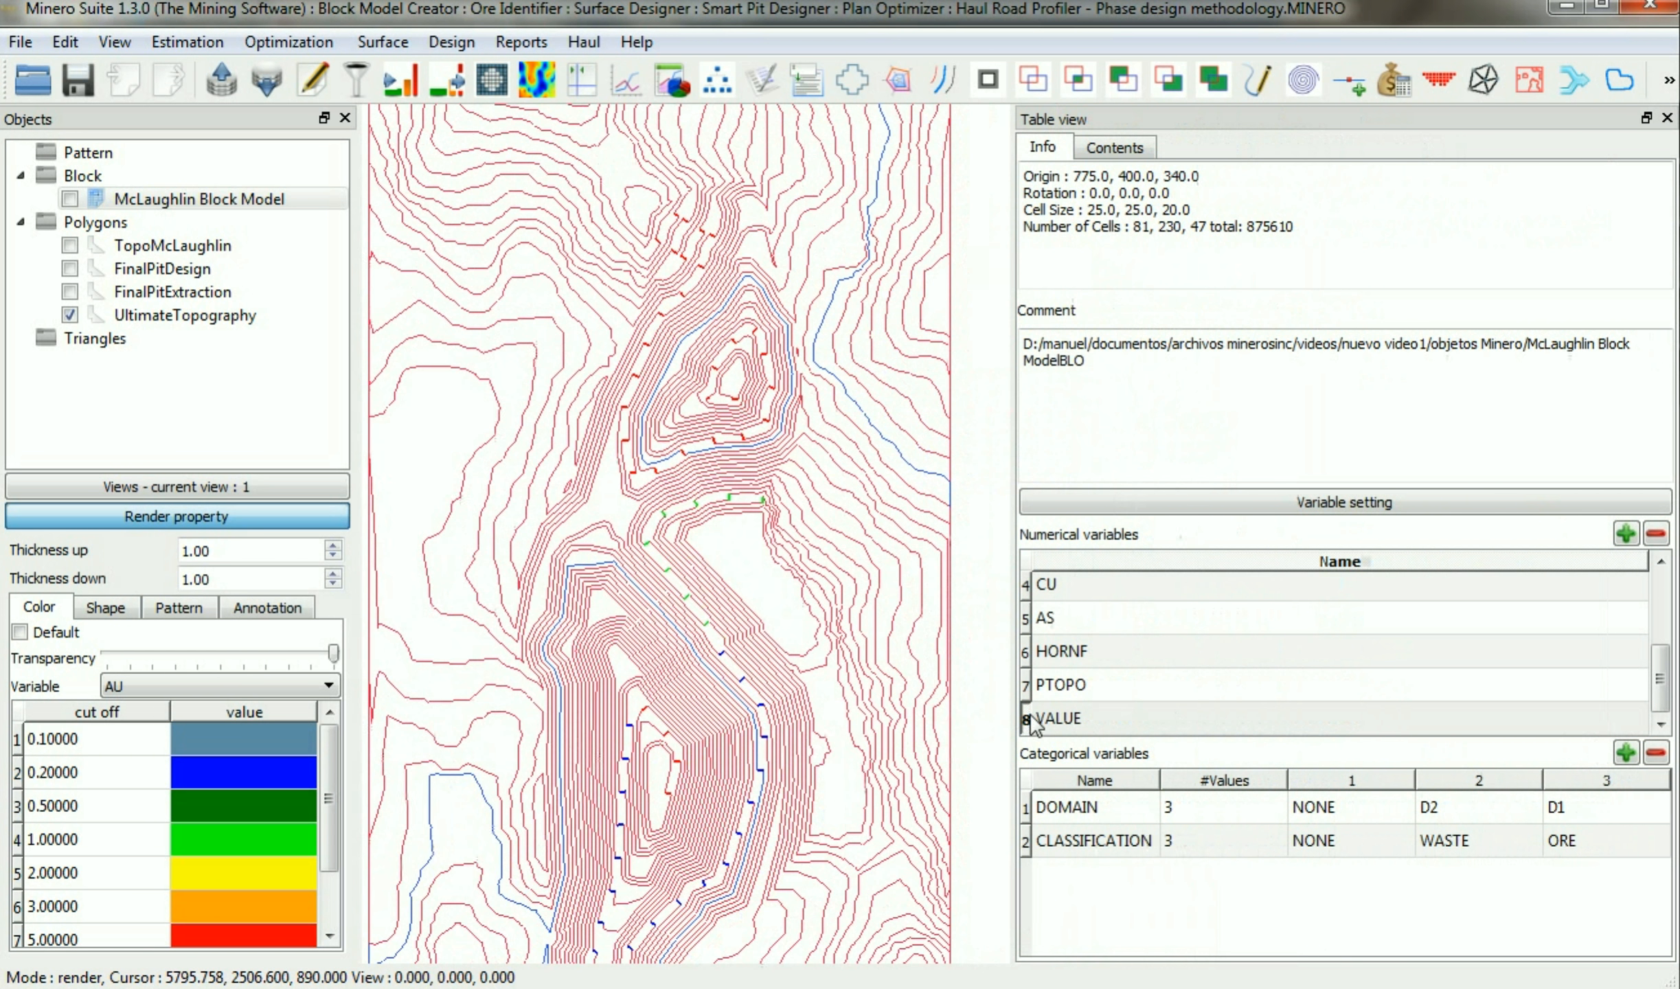
click(1141, 846)
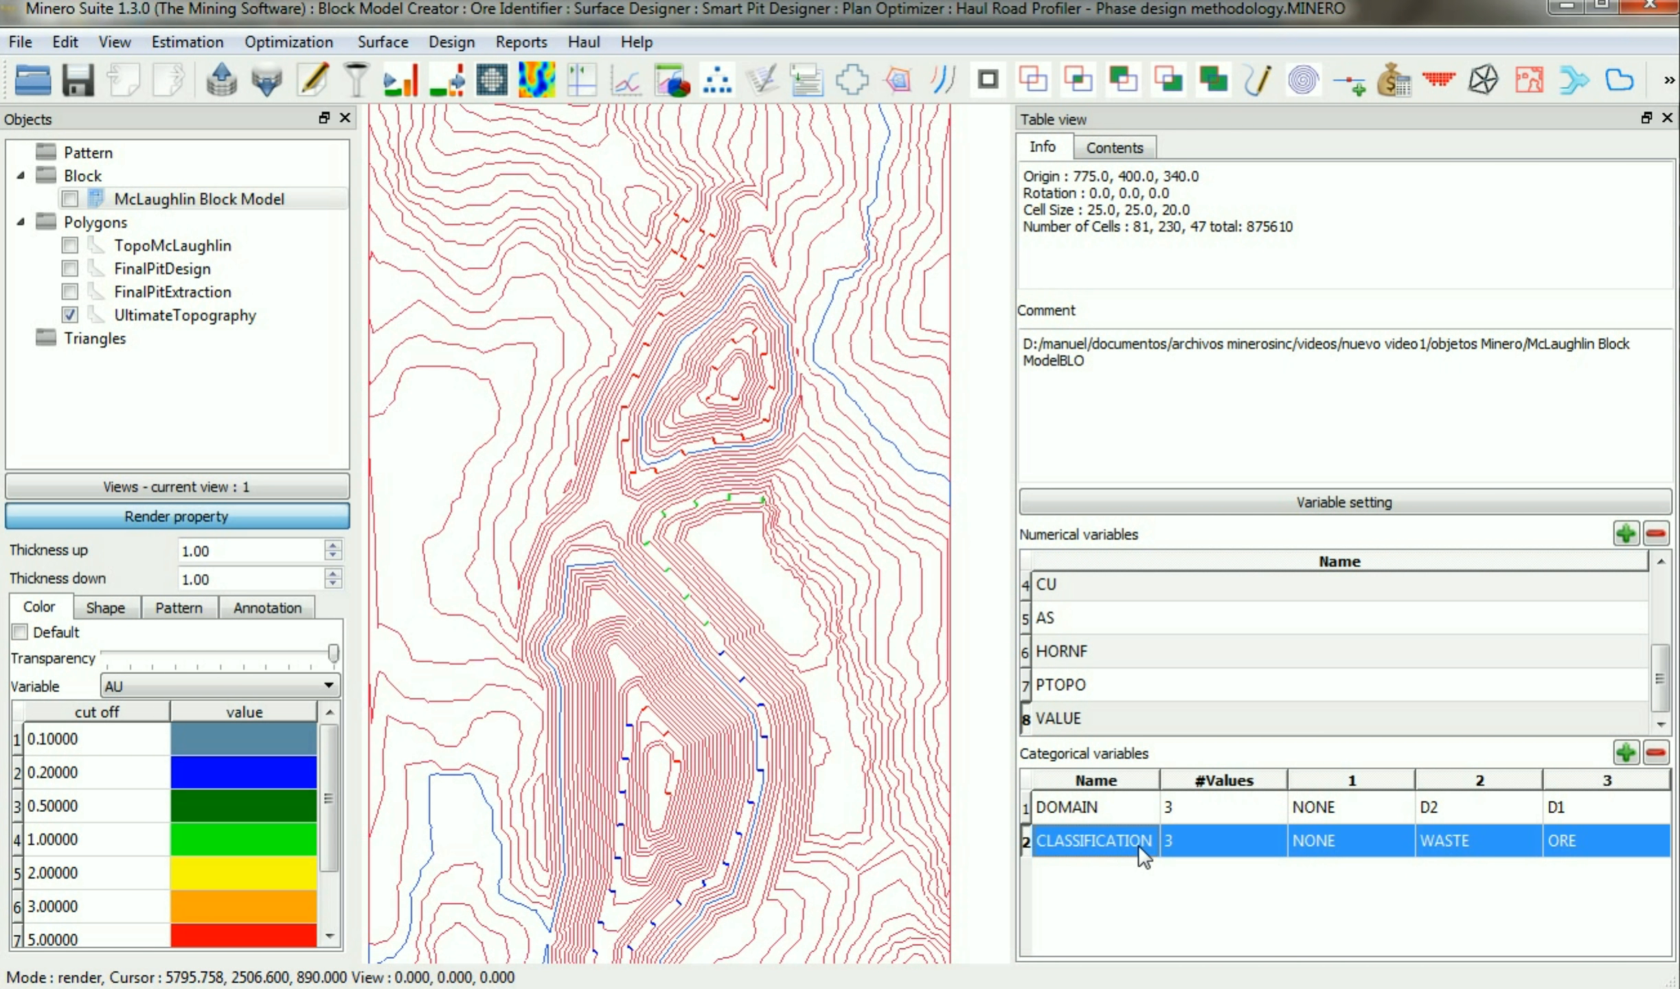
click(1127, 724)
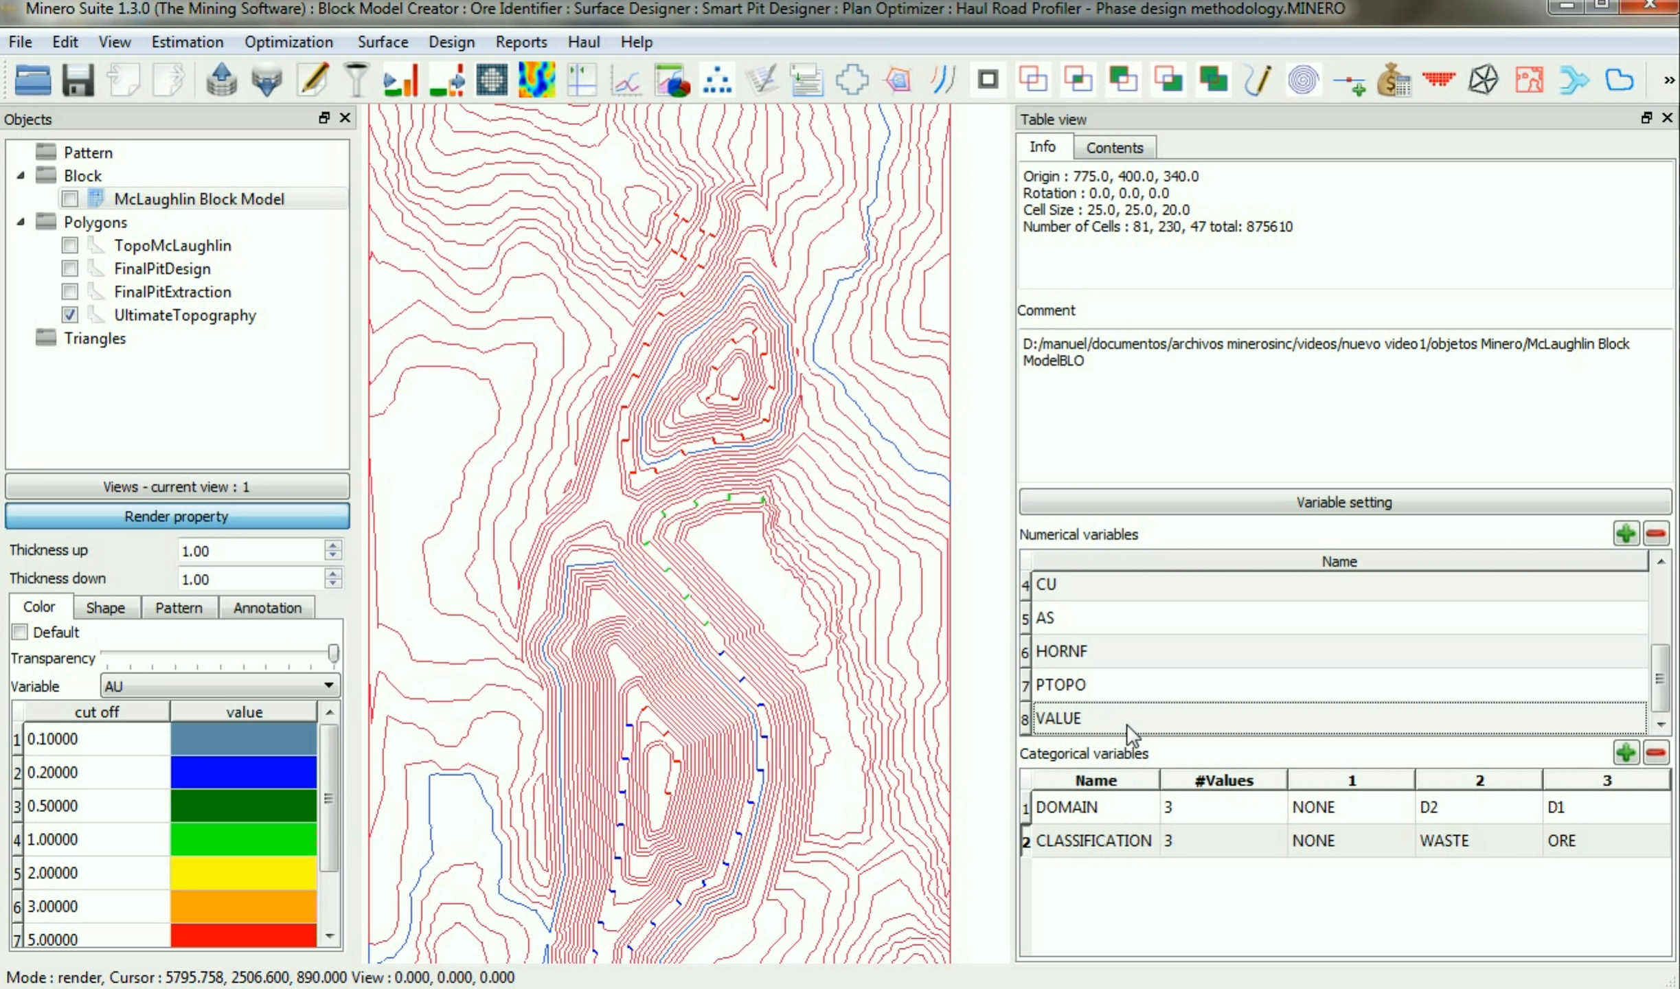
click(1124, 842)
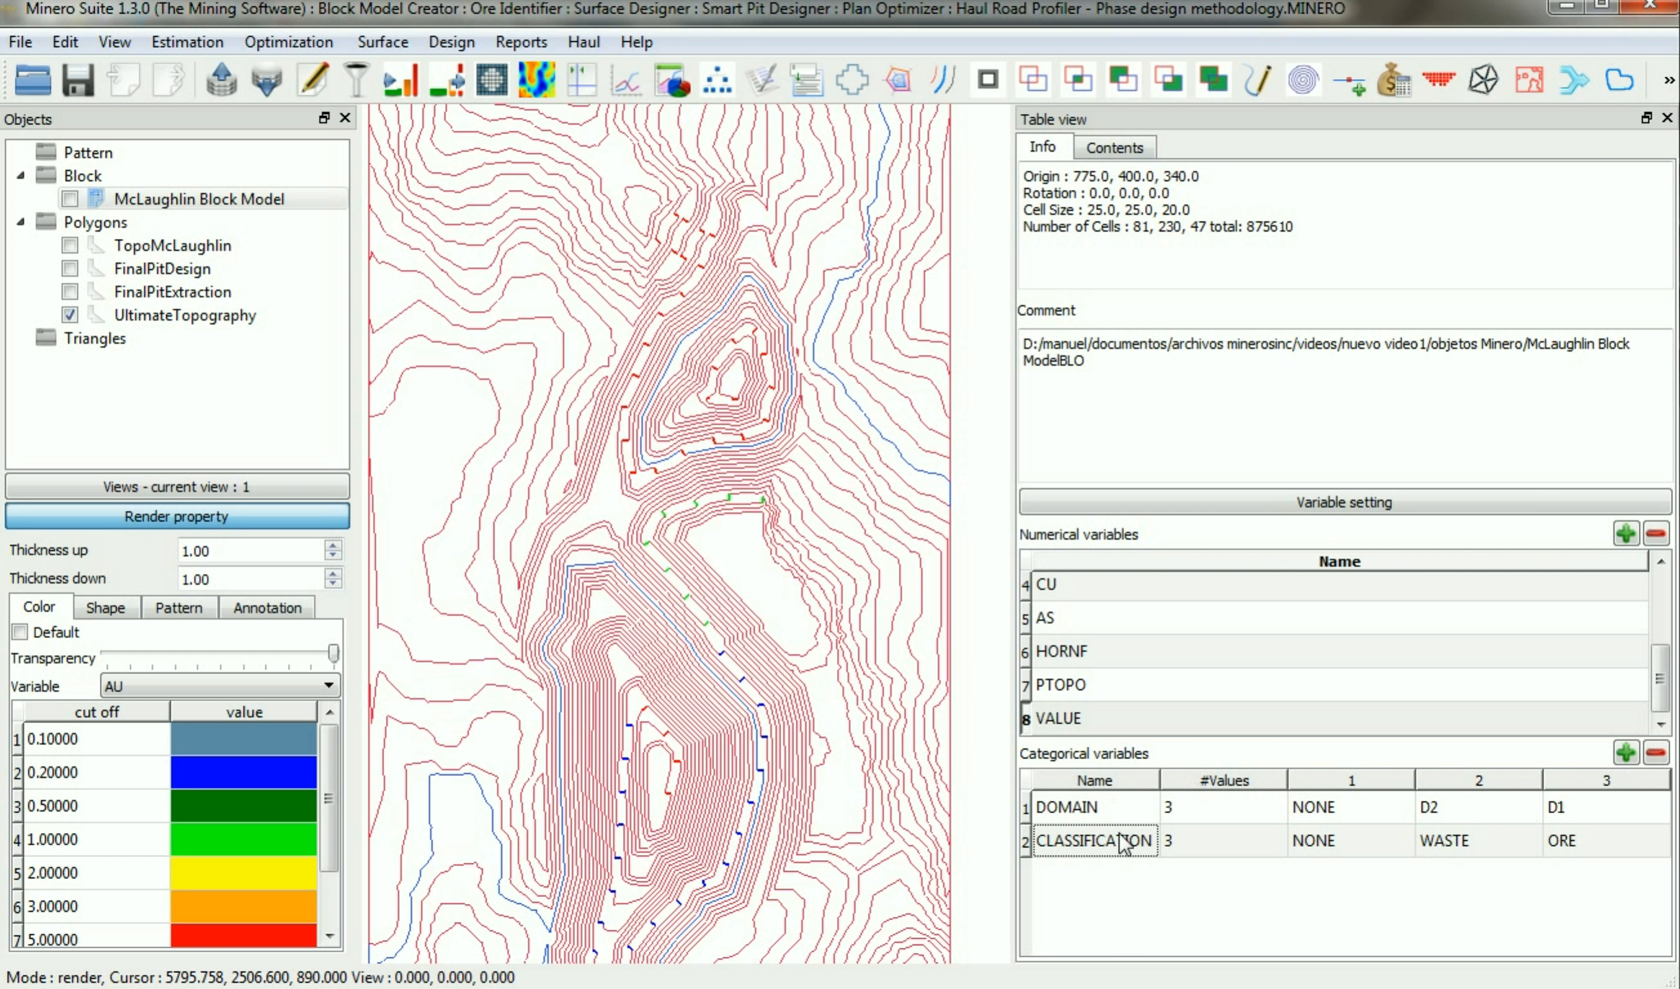
click(1123, 842)
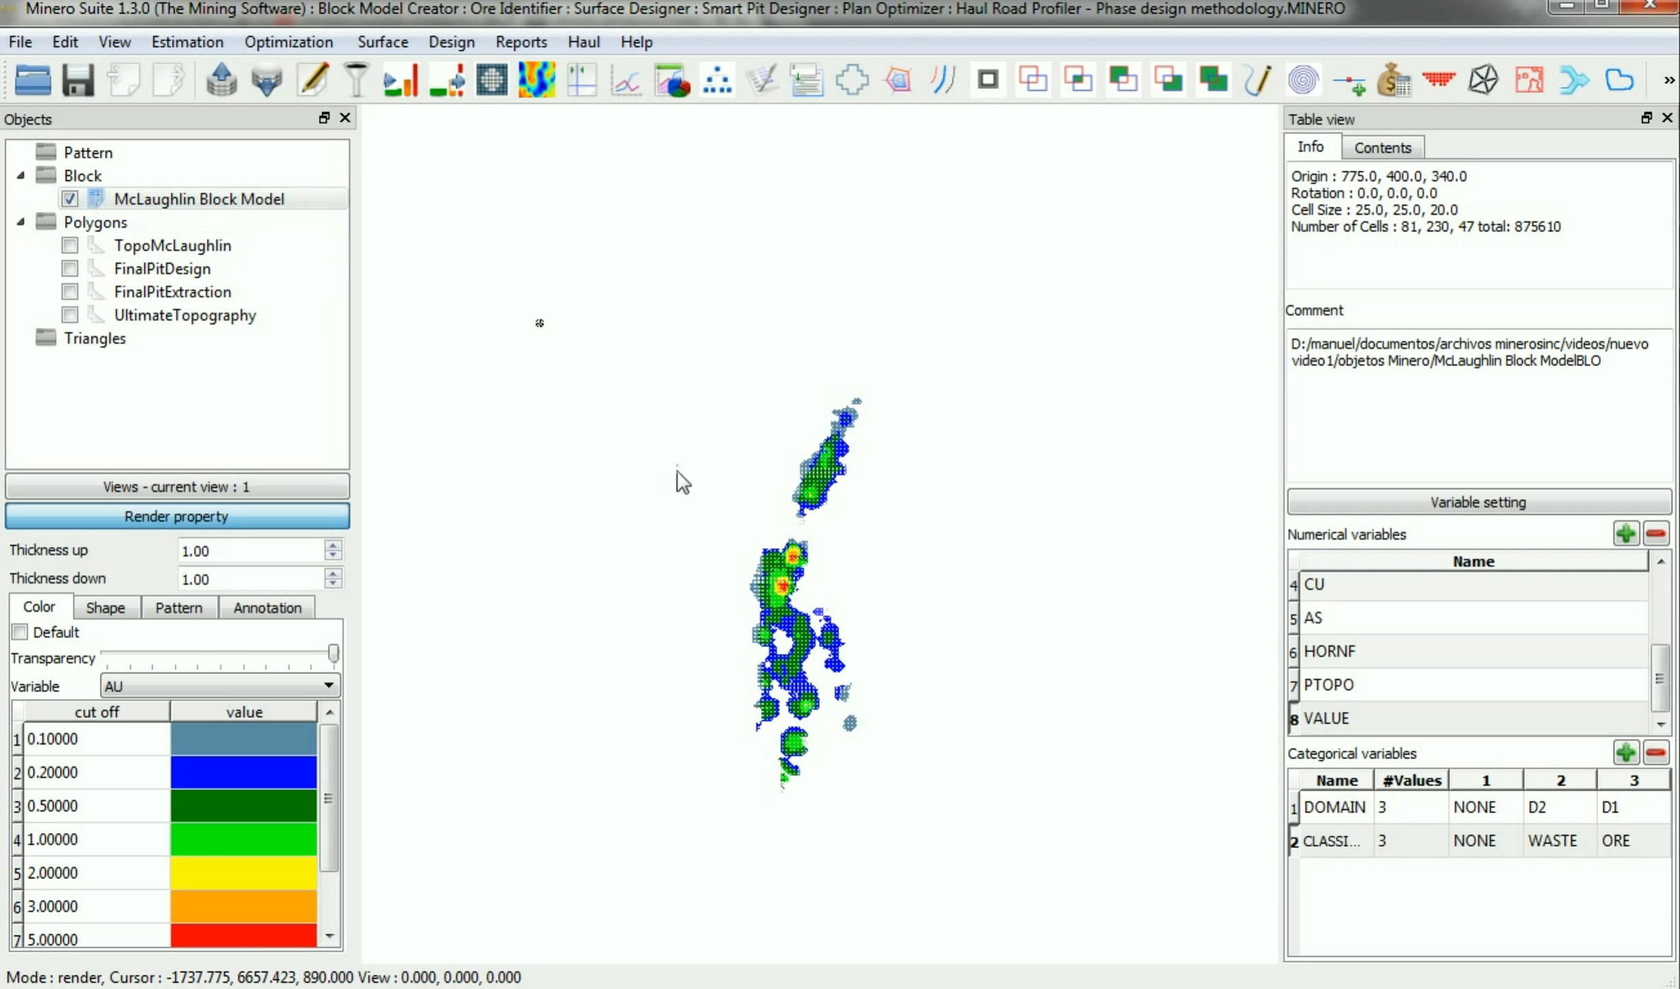
Reset the block model's colour ranges to a minimum of 2 and a maximum of 30.
scroll(617, 697, up, 5)
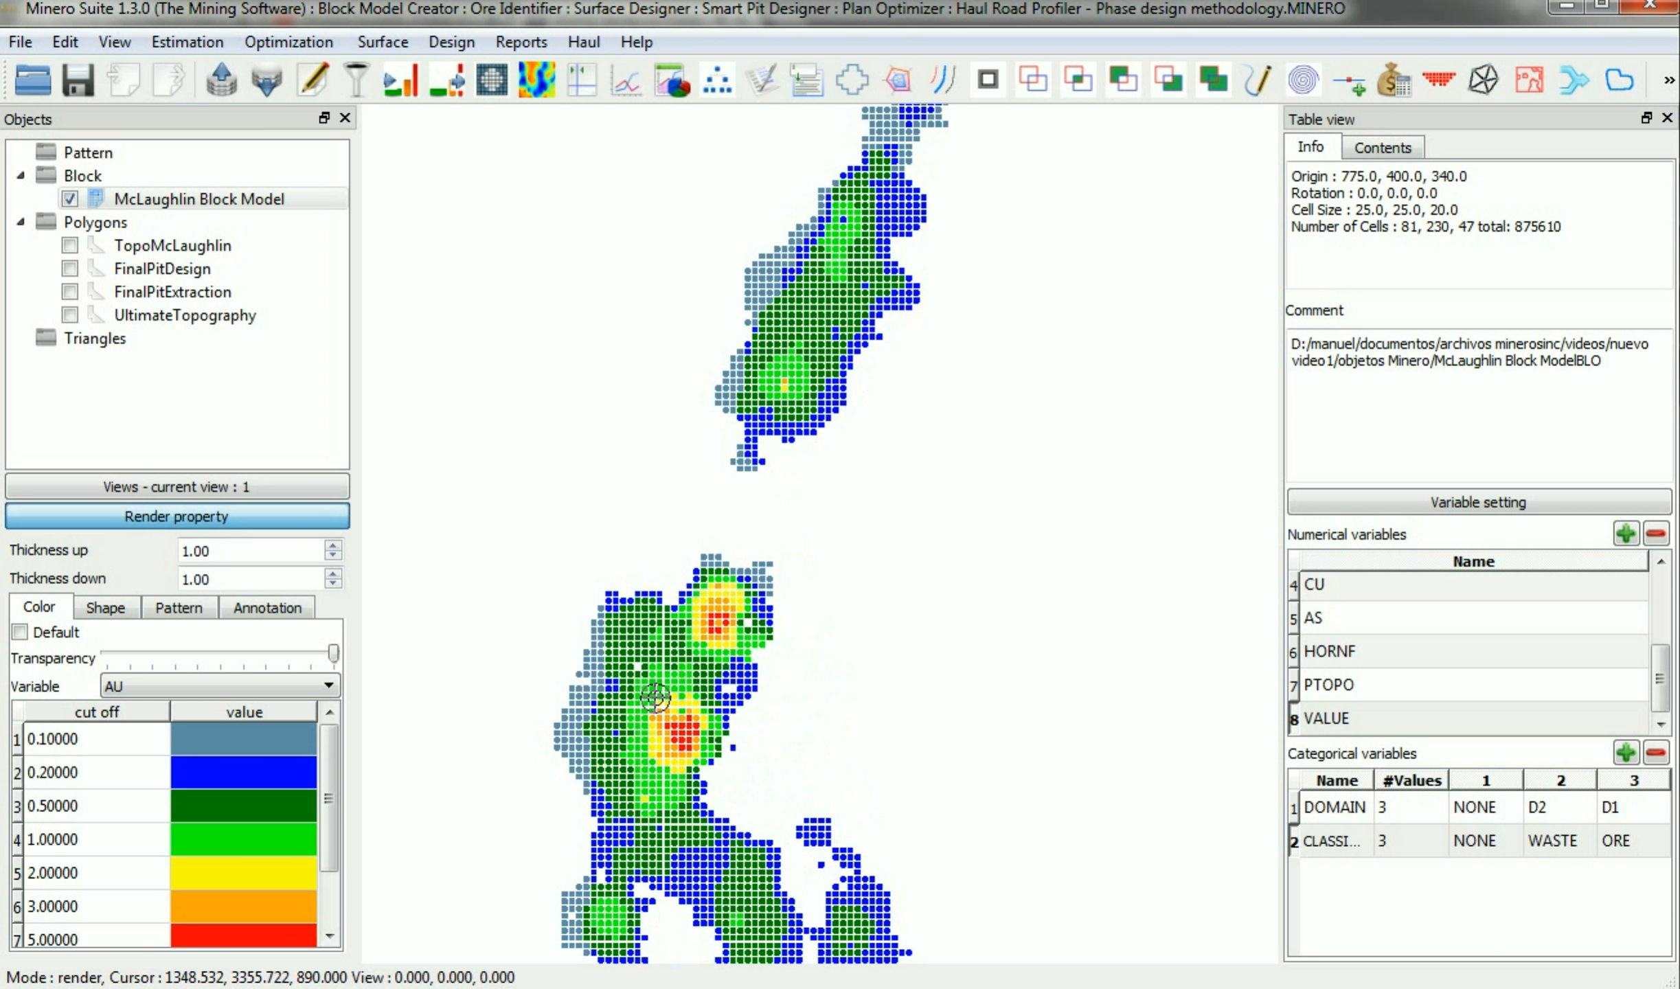
middle_drag(619, 615, 689, 596)
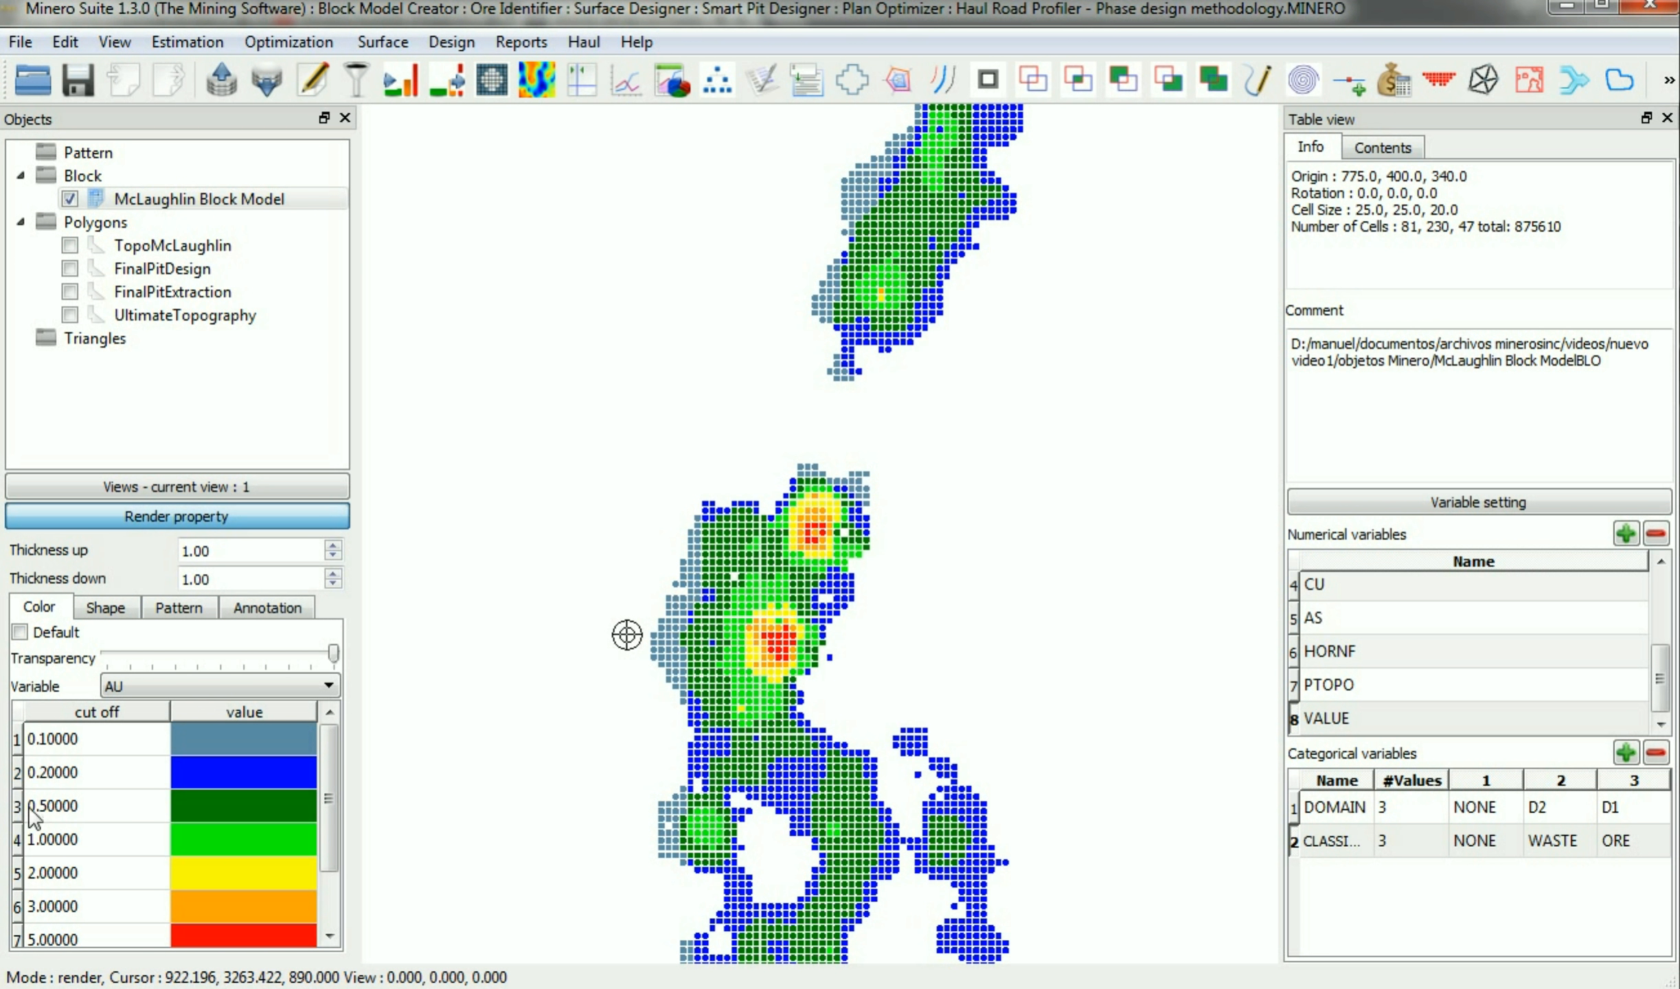
right_click(124, 809)
click(248, 816)
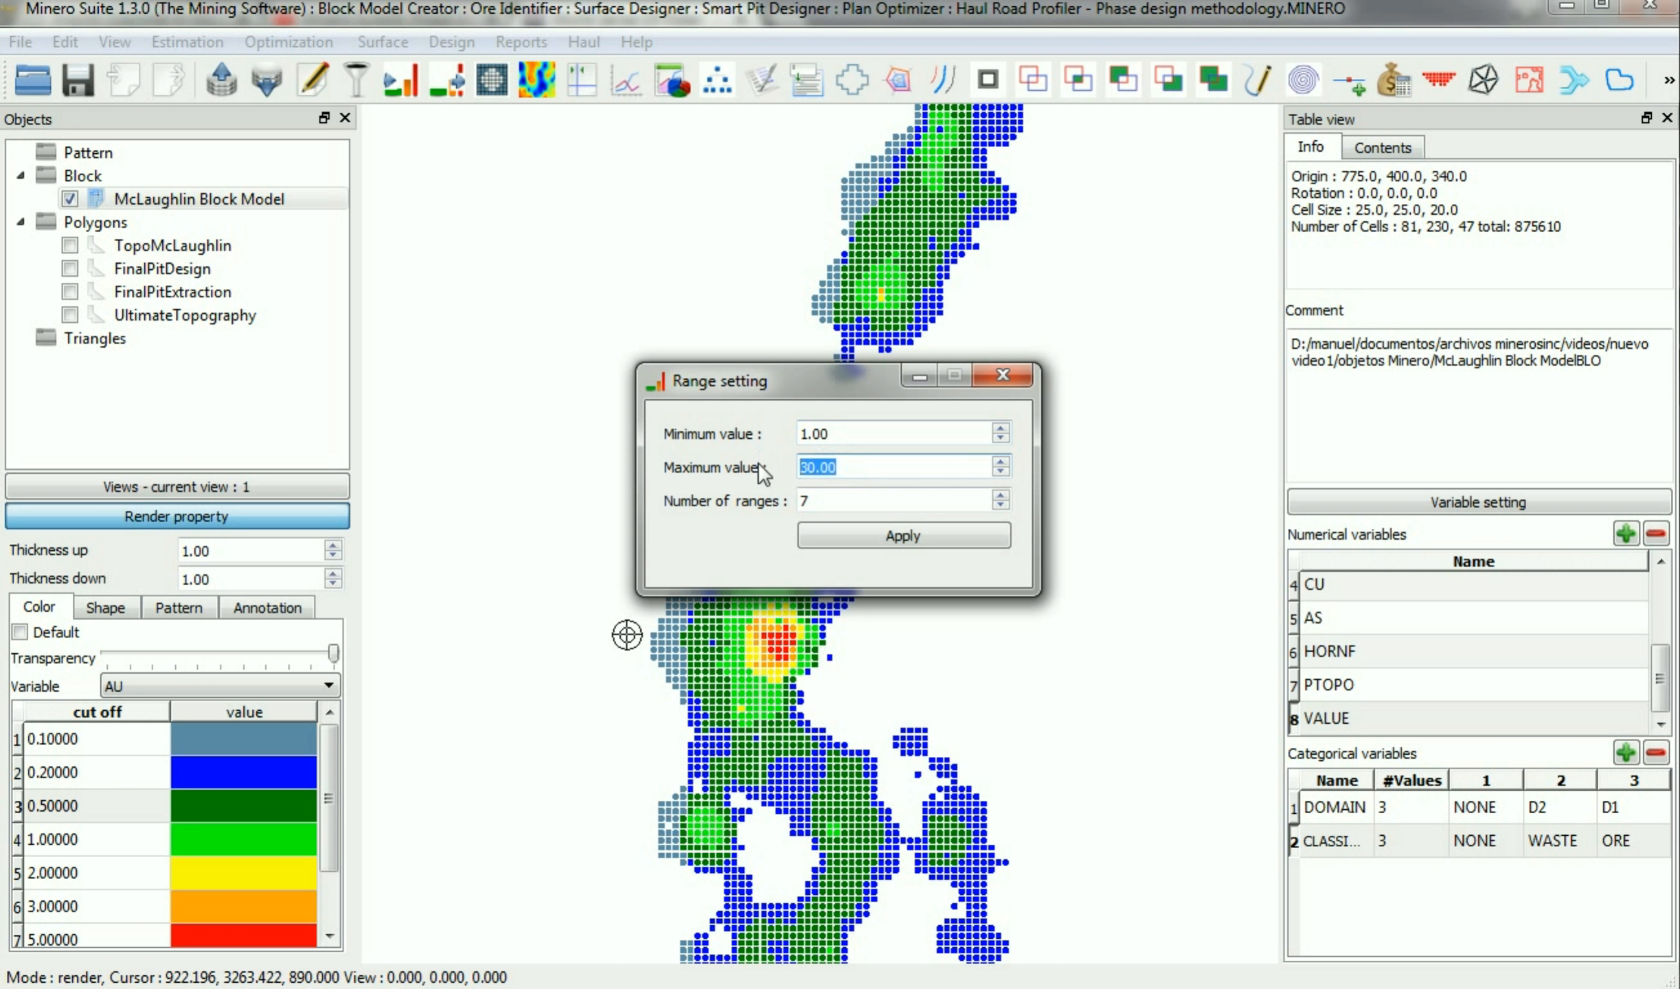
click(863, 526)
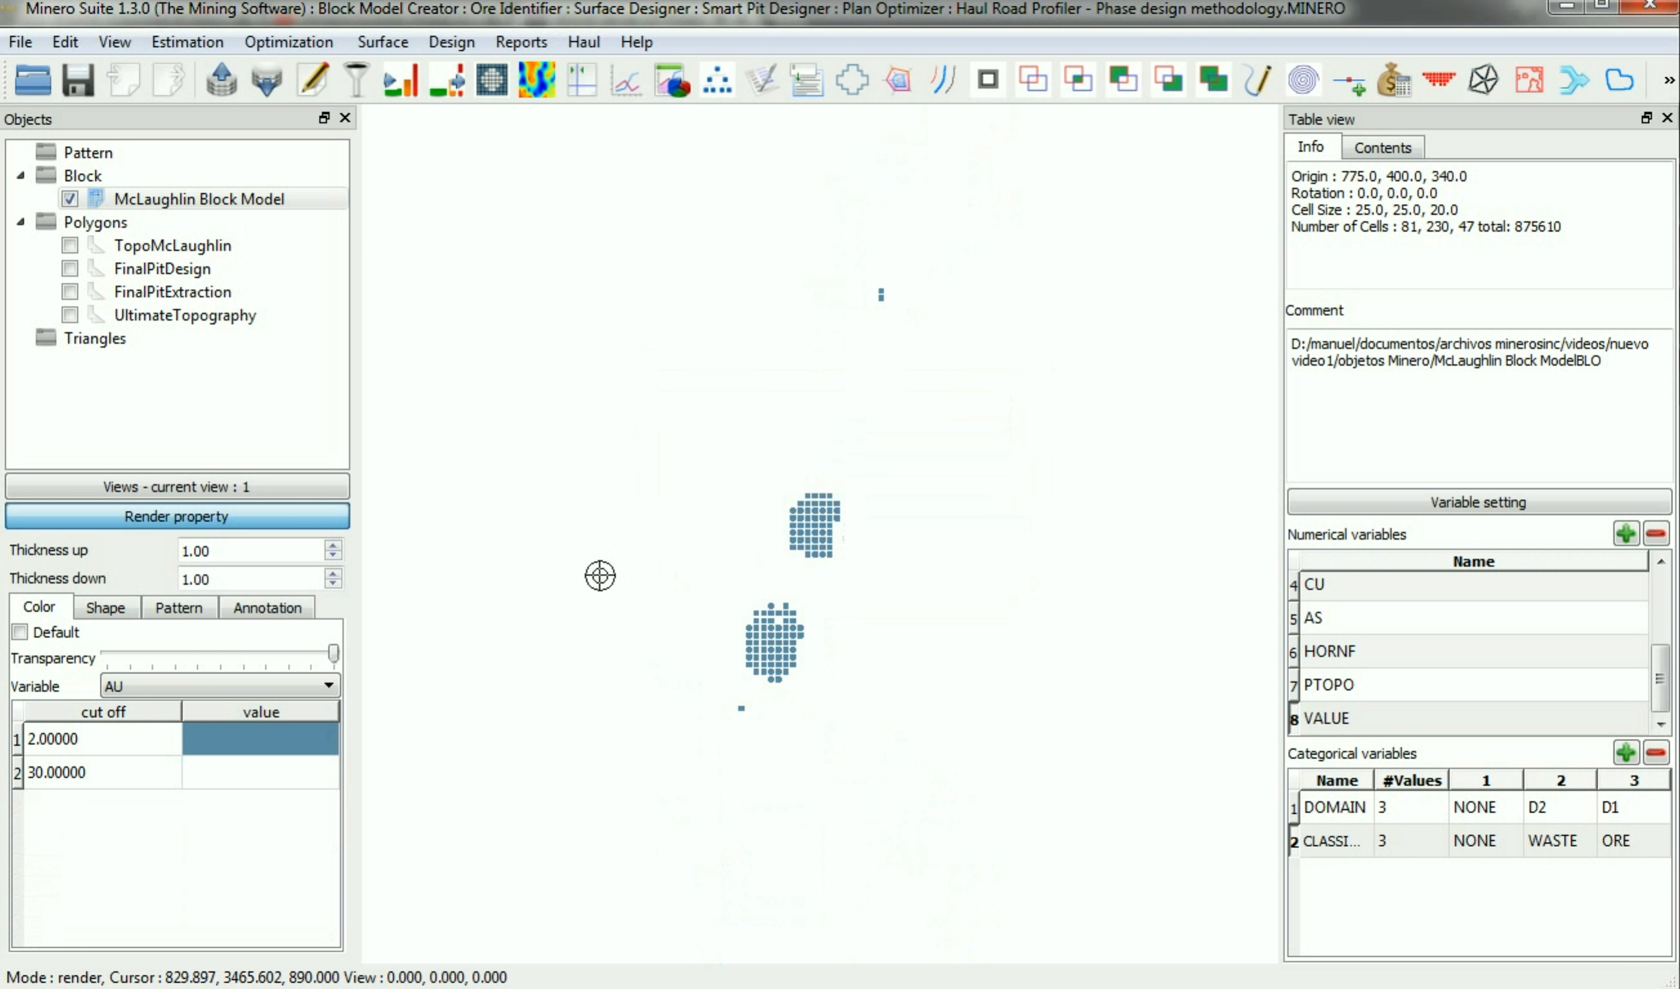
Set the colour of the 2.00 cut-off to blue and colour the blocks by CLASSIFICATION.
double_click(221, 741)
scroll(217, 914, down, 12)
click(217, 910)
click(220, 685)
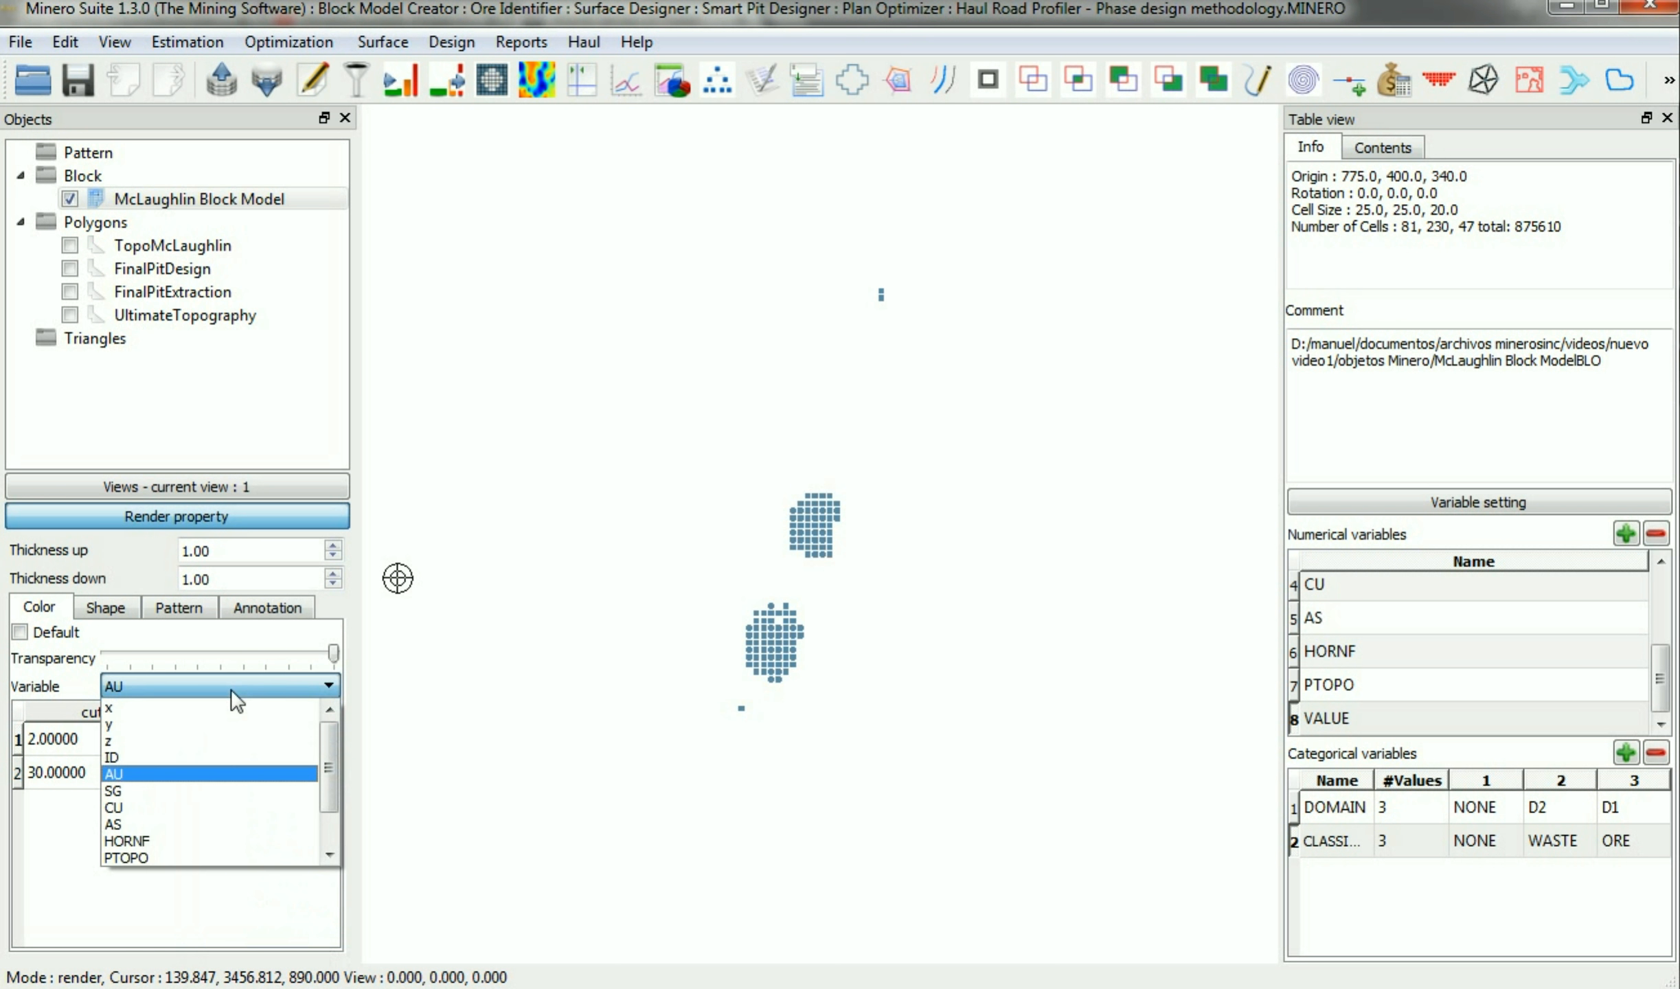
click(199, 857)
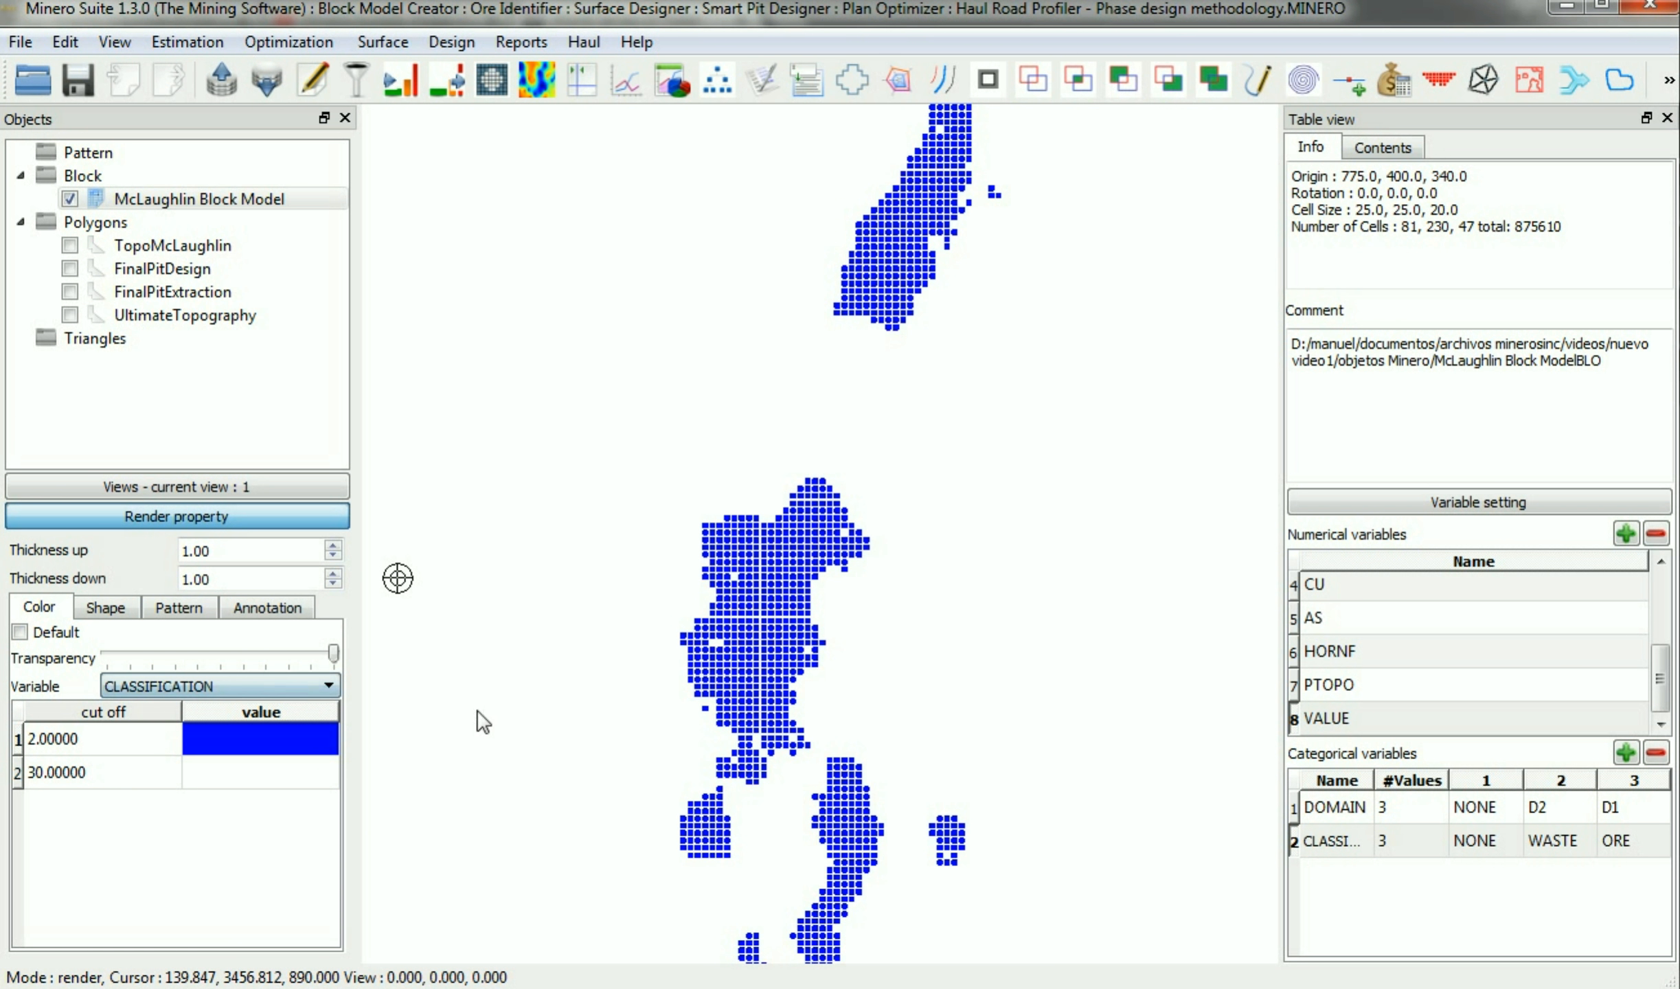
Set the block model's default render pattern to solid black.
click(227, 614)
double_click(138, 685)
click(83, 884)
click(185, 686)
click(118, 609)
double_click(266, 739)
click(182, 610)
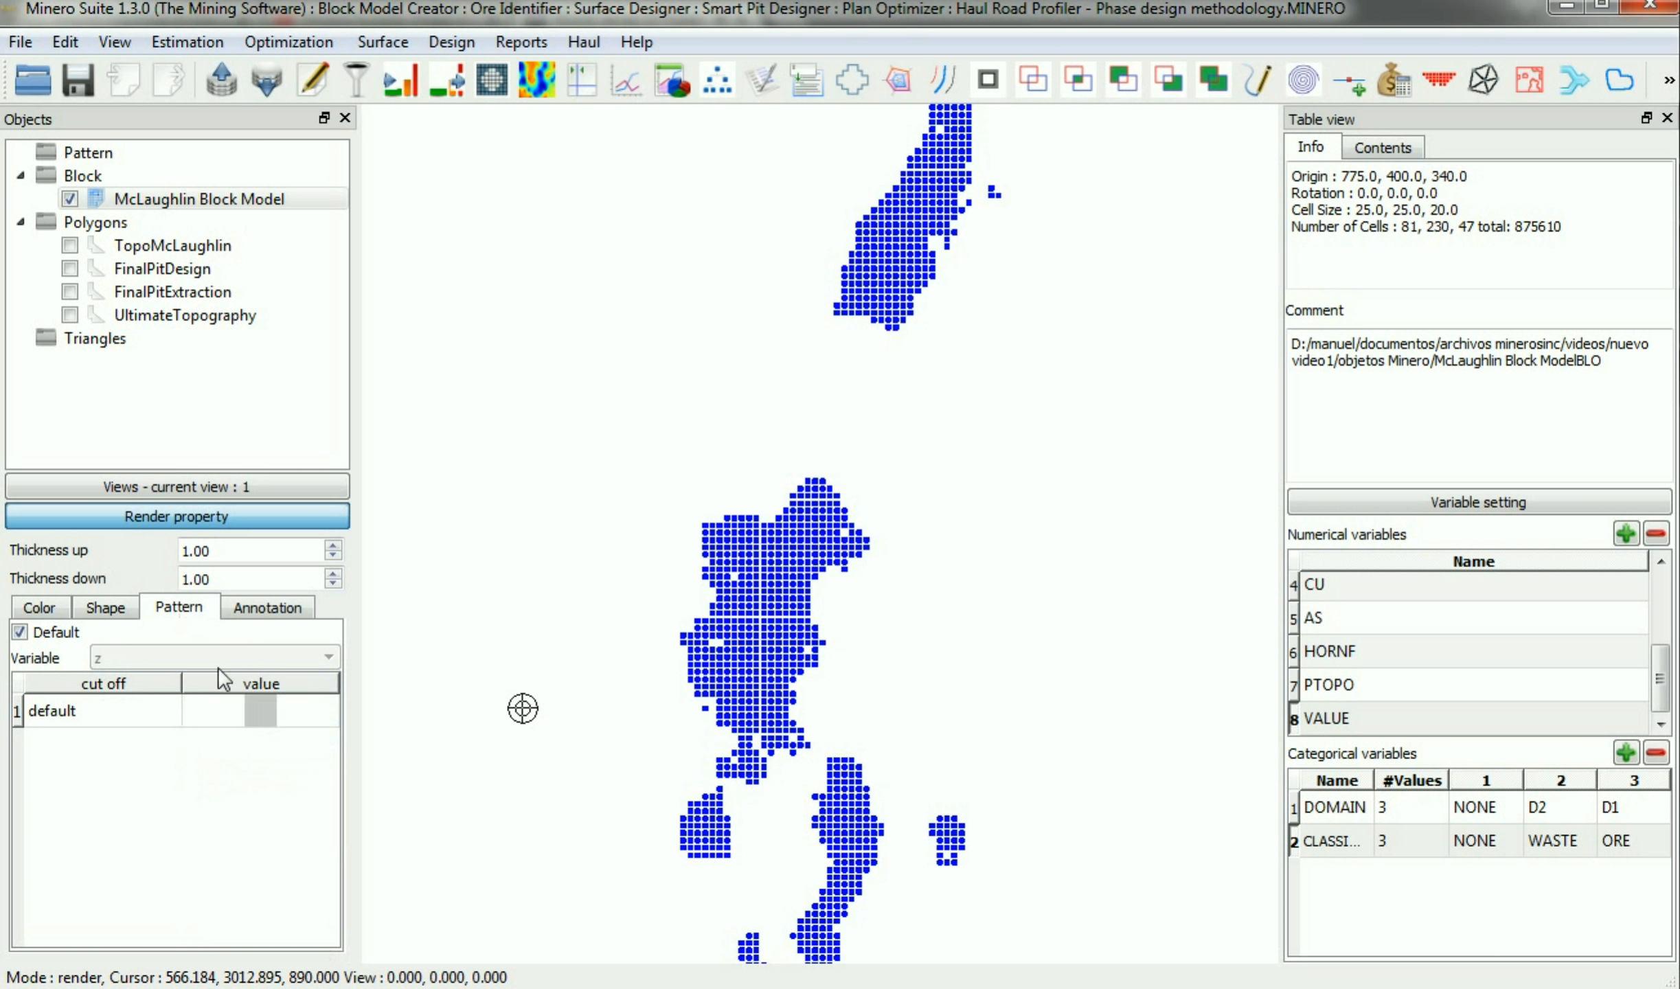
double_click(261, 711)
click(260, 750)
scroll(815, 649, down, 3)
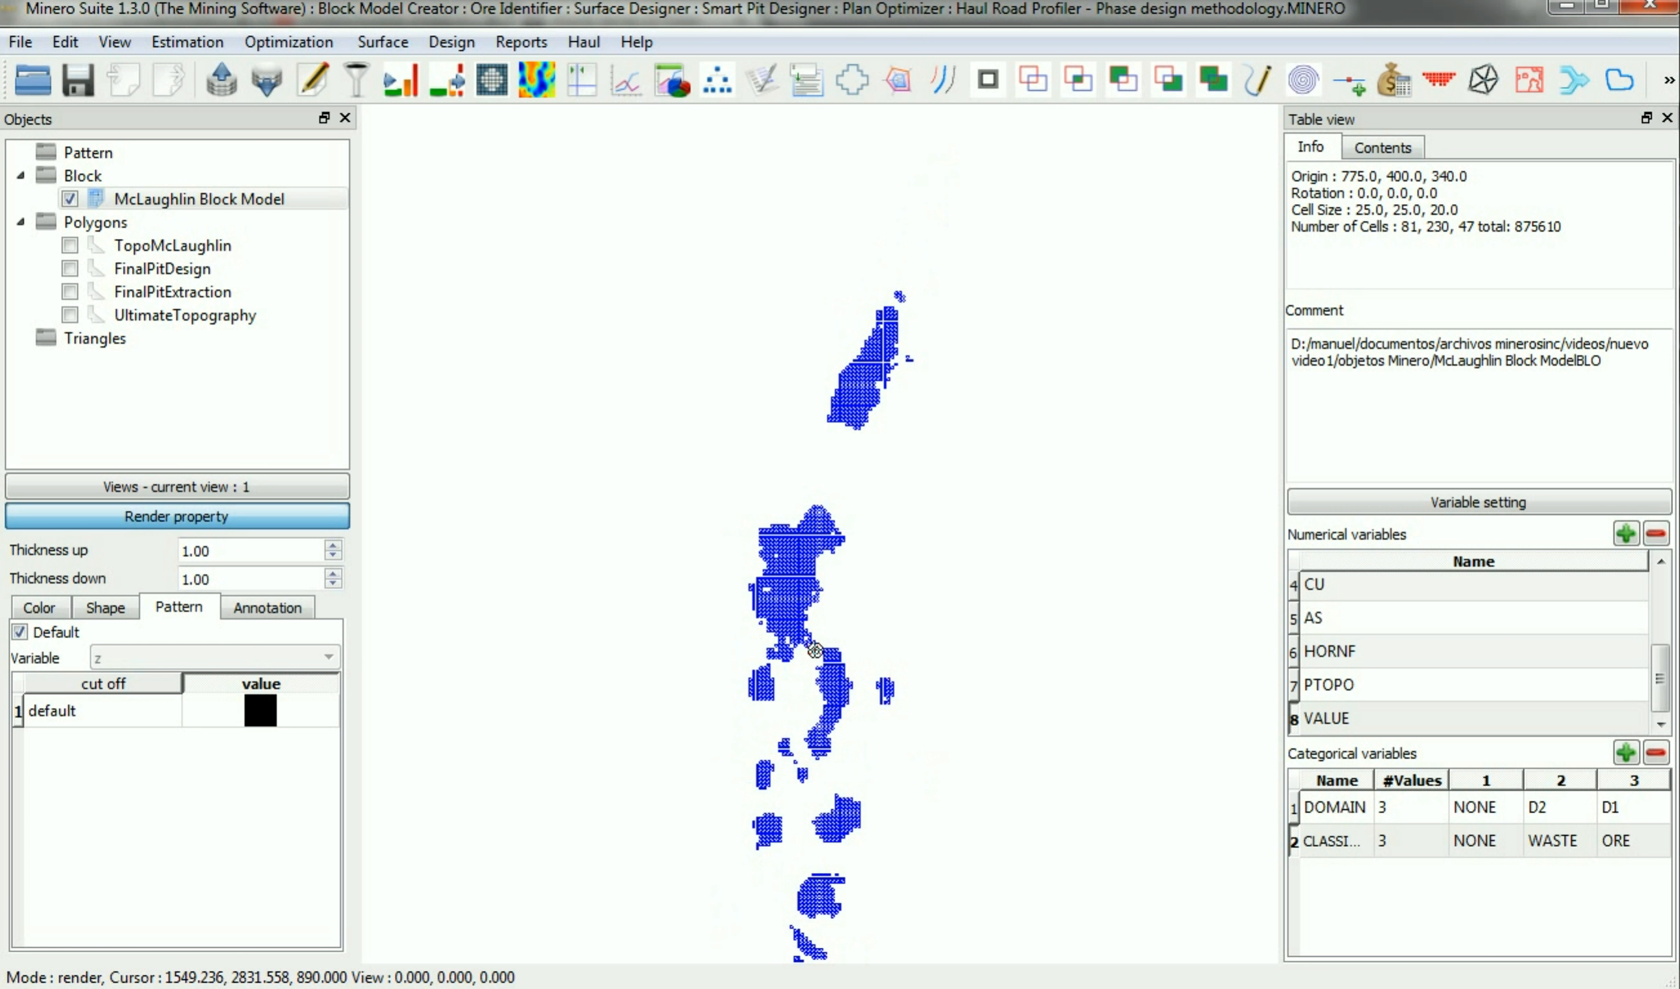
scroll(815, 649, up, 1)
Set the inner cursor size to 2 and the cursor size to 5 in the application settings.
click(188, 43)
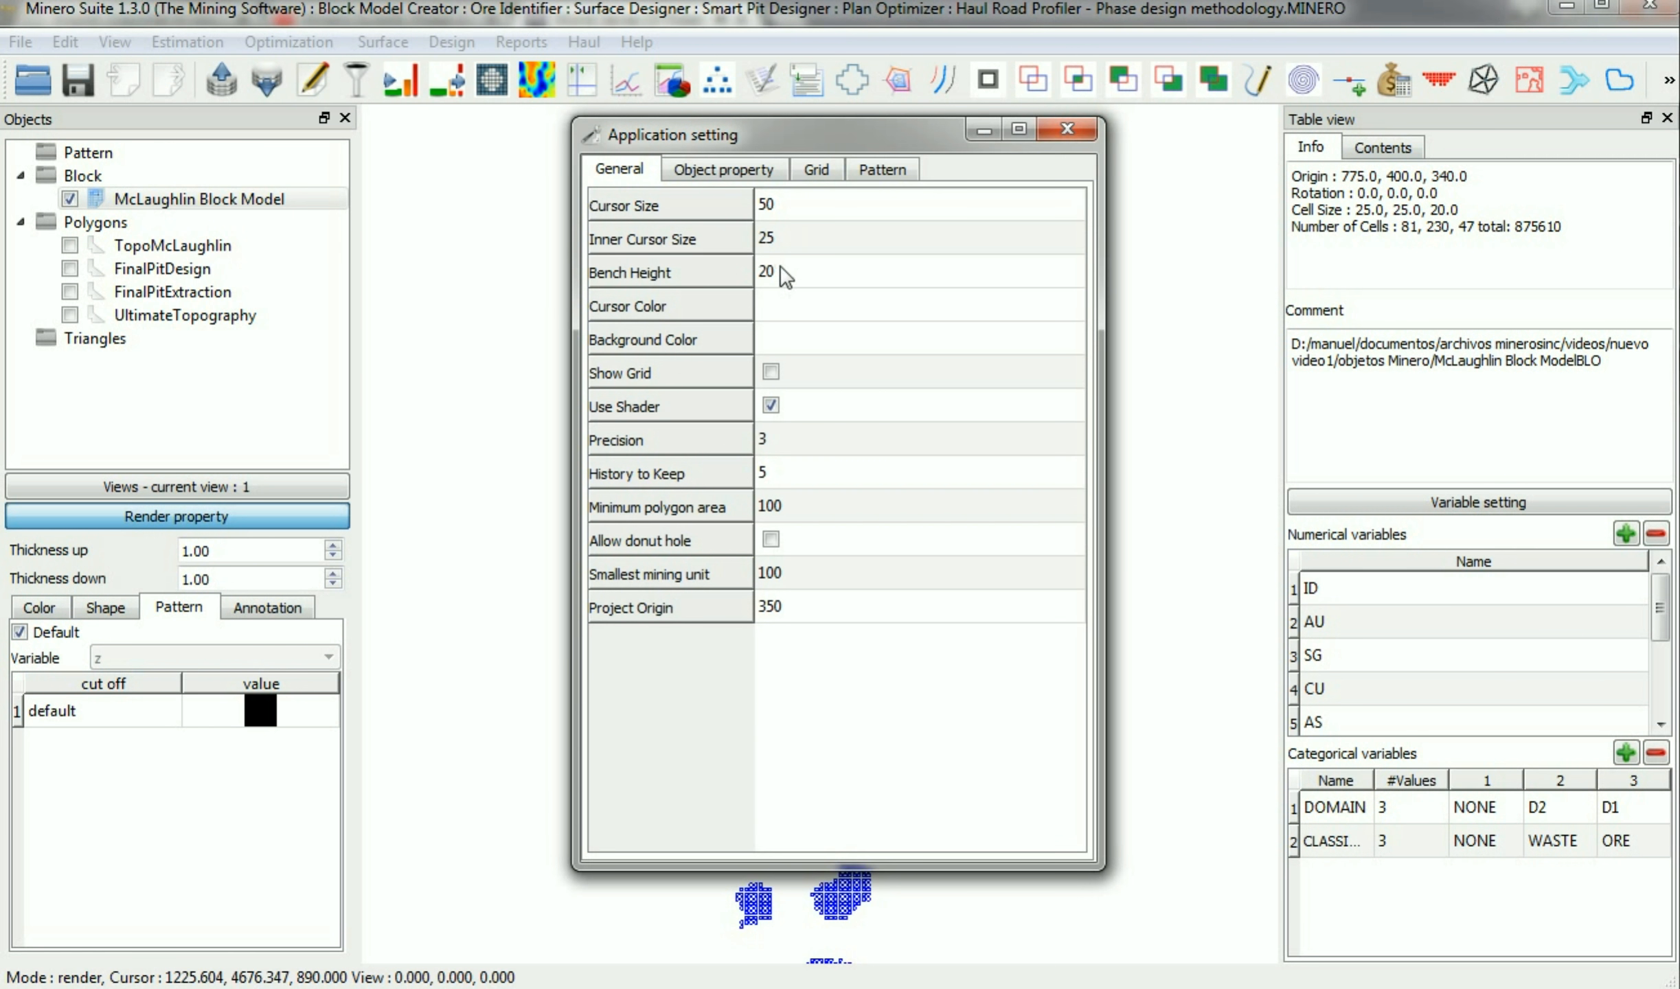
double_click(776, 240)
text(2)
double_click(779, 200)
text(5)
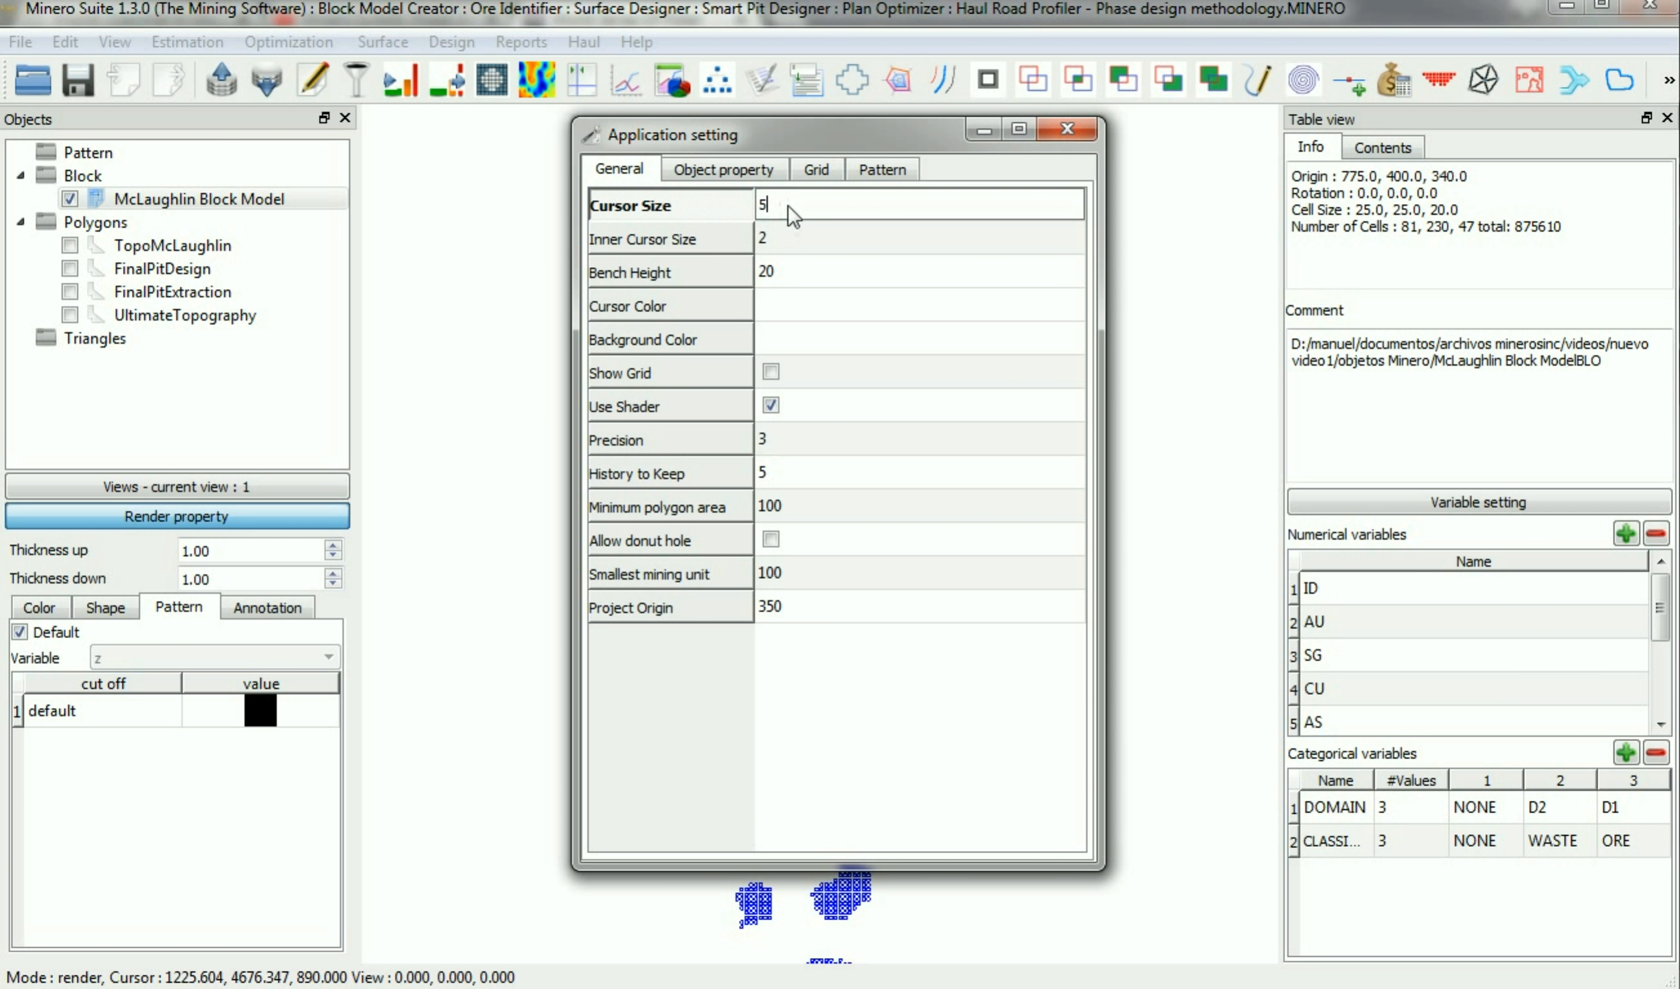
click(1066, 129)
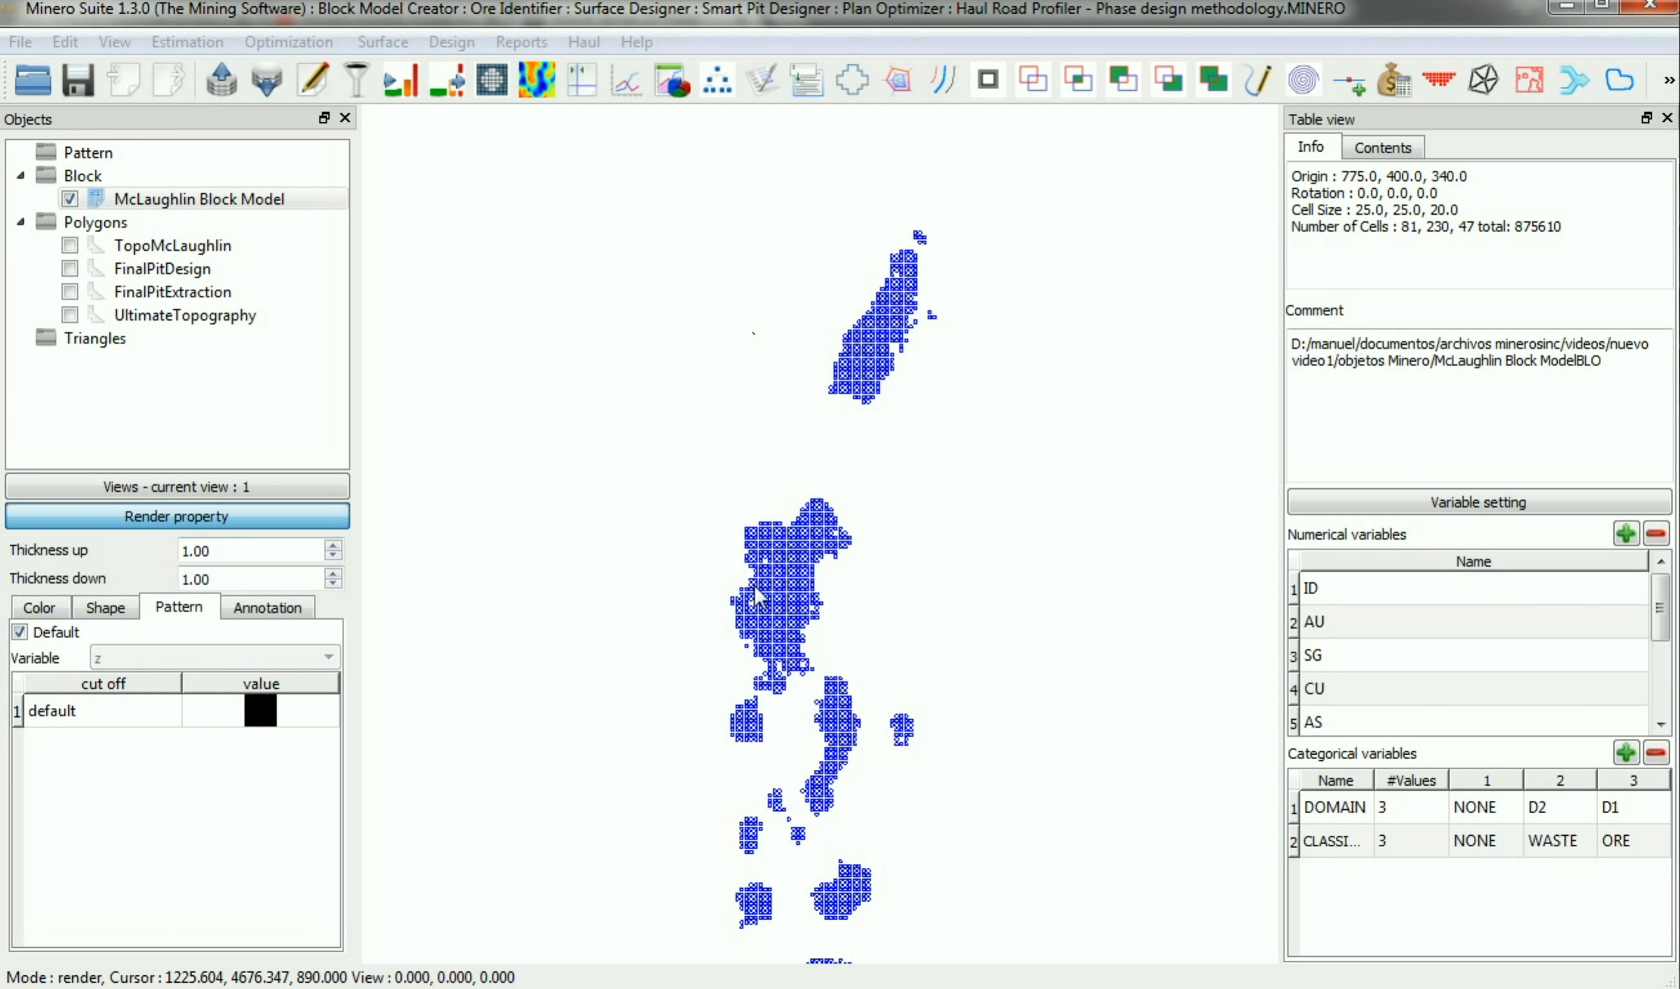
Inspect individual blocks in the block model's contents table, including their VALUE and CLASSIFICATION data.
scroll(768, 566, up, 8)
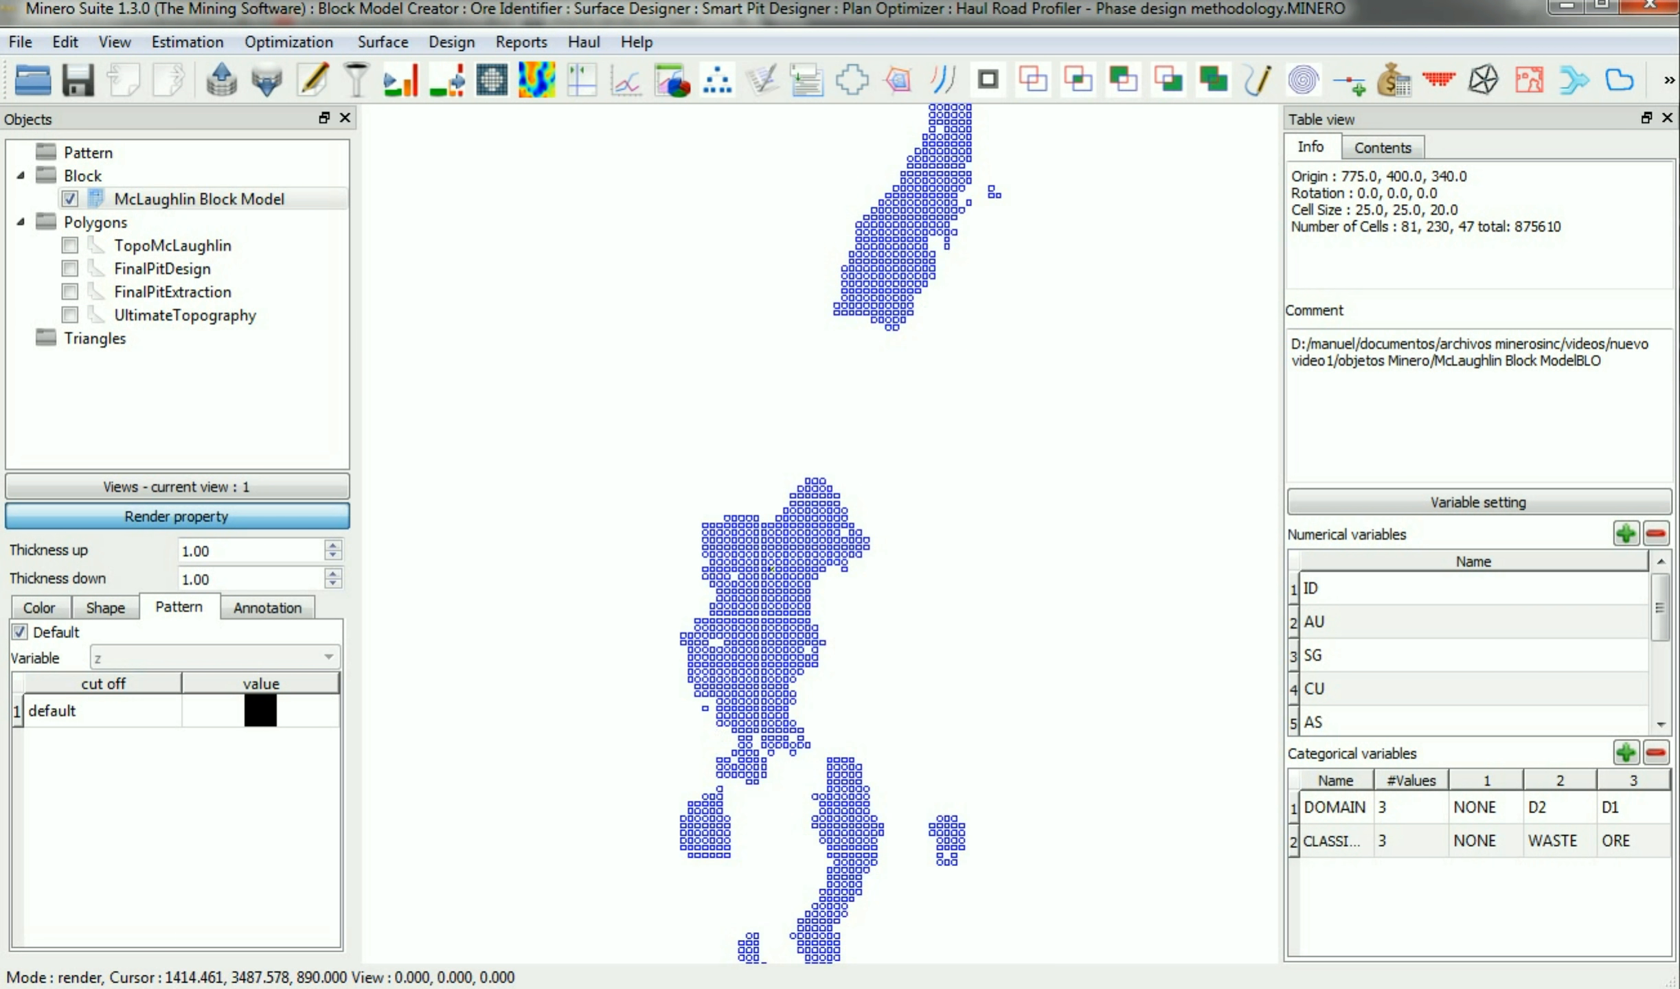
scroll(772, 620, up, 2)
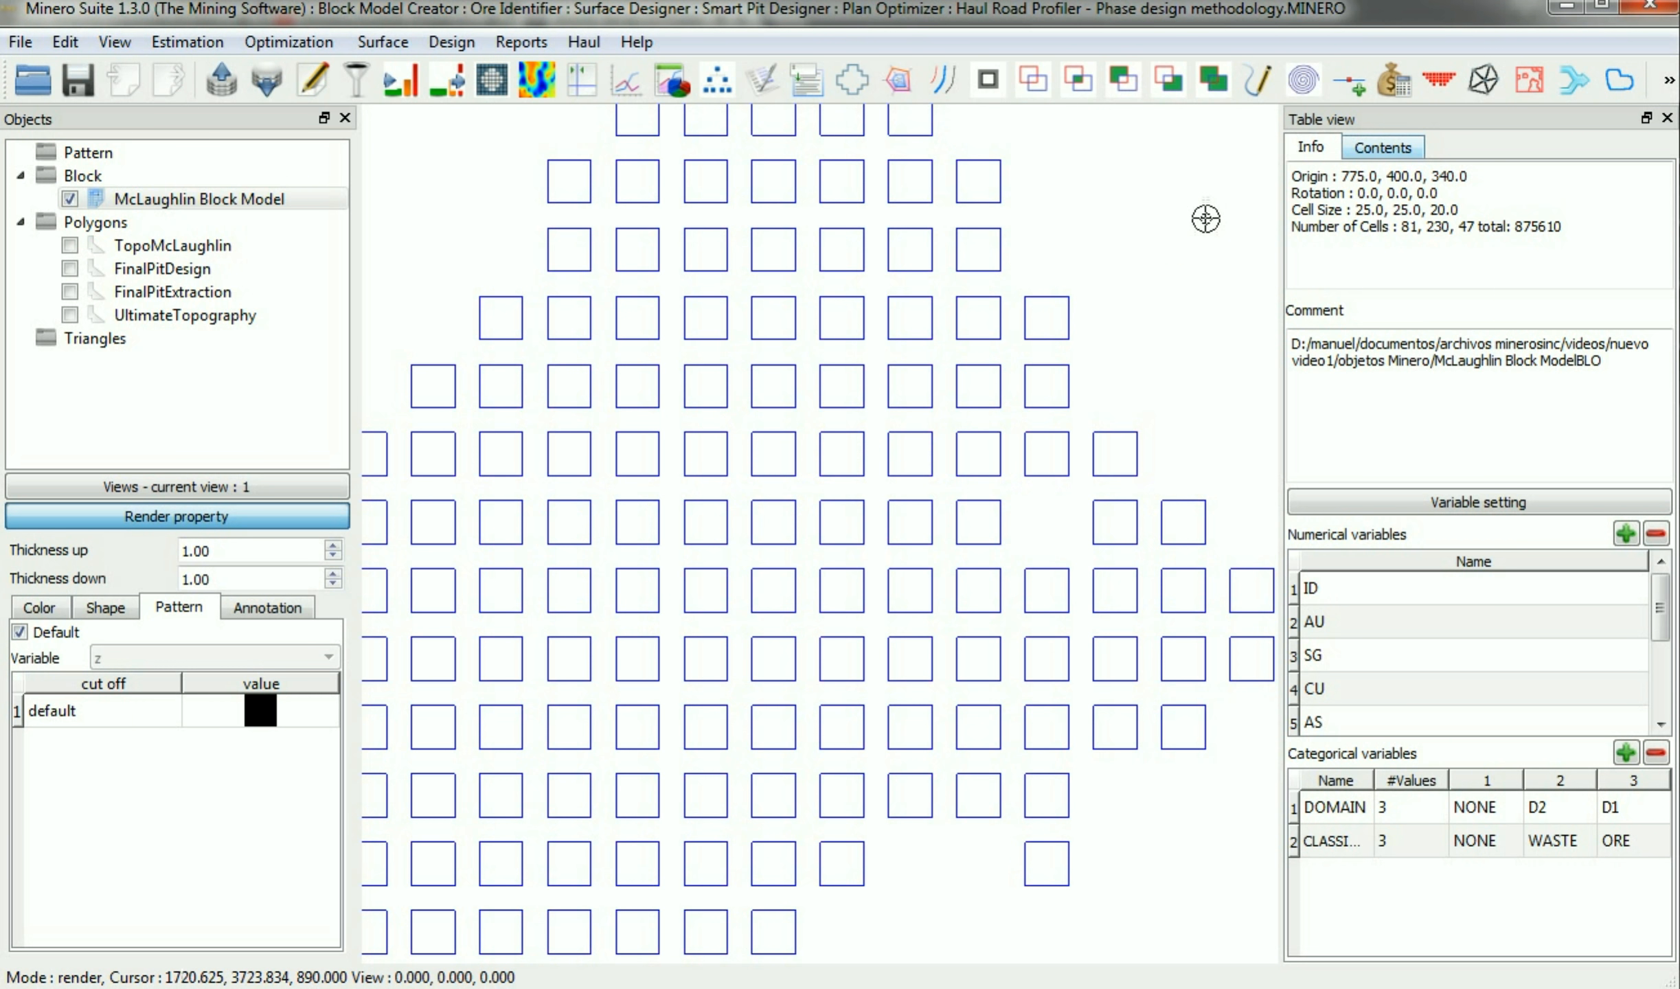
click(1382, 147)
click(1042, 395)
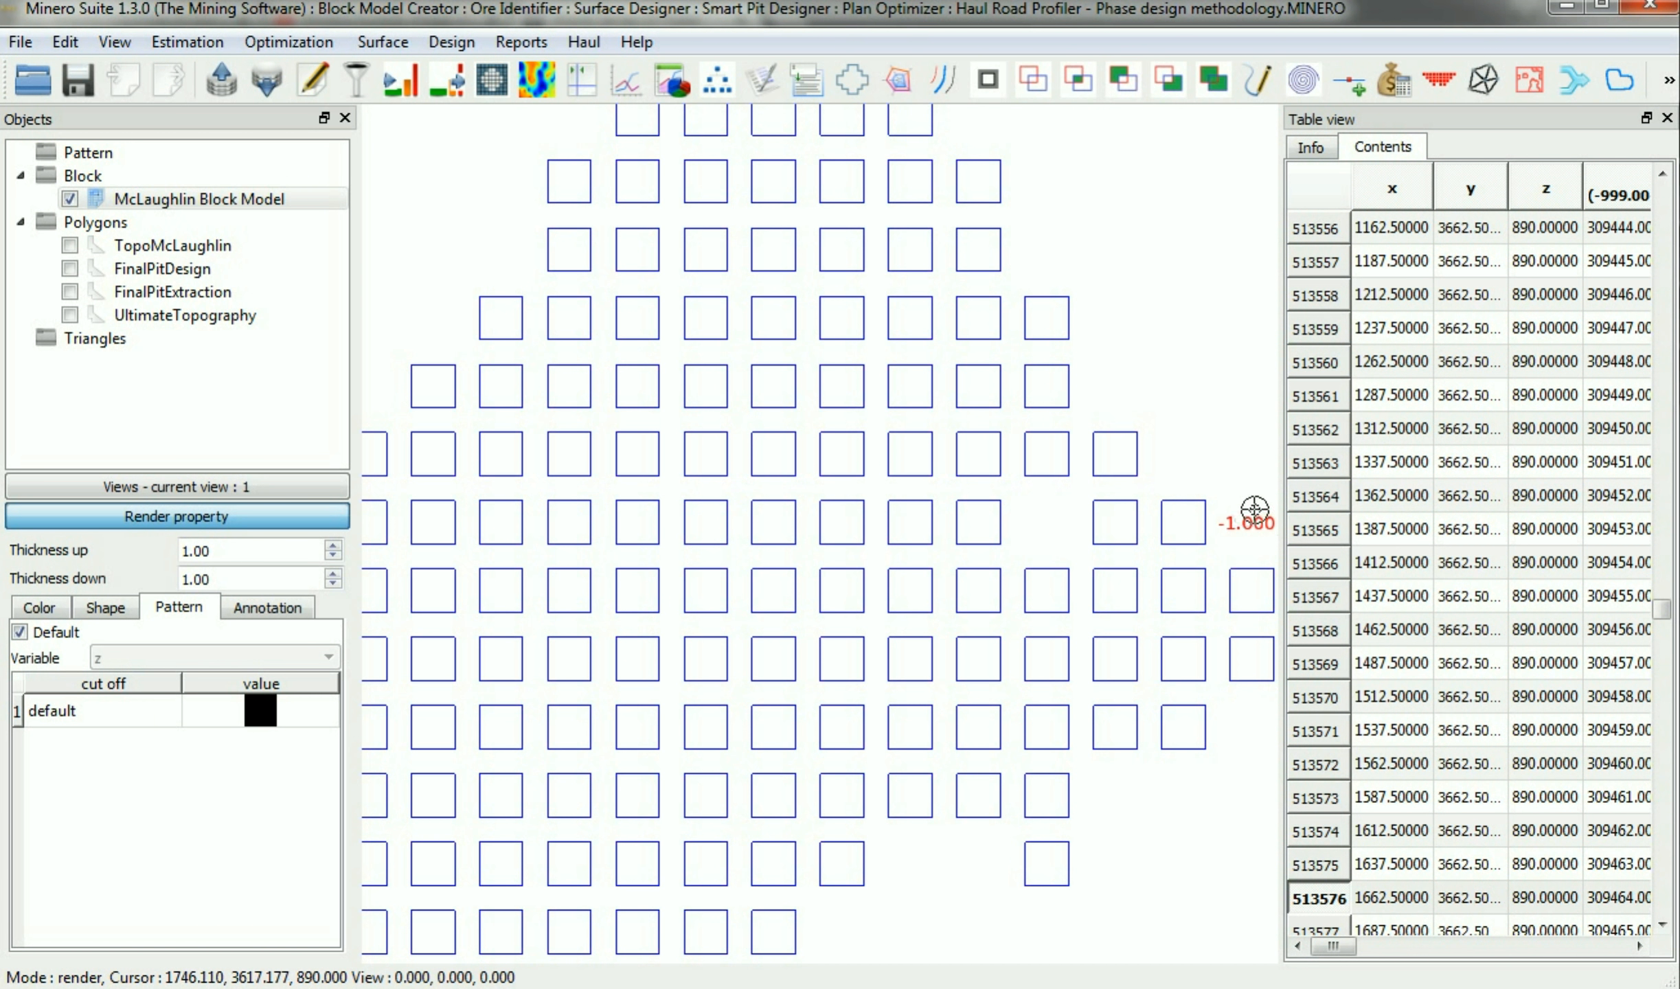
drag(1270, 512, 938, 512)
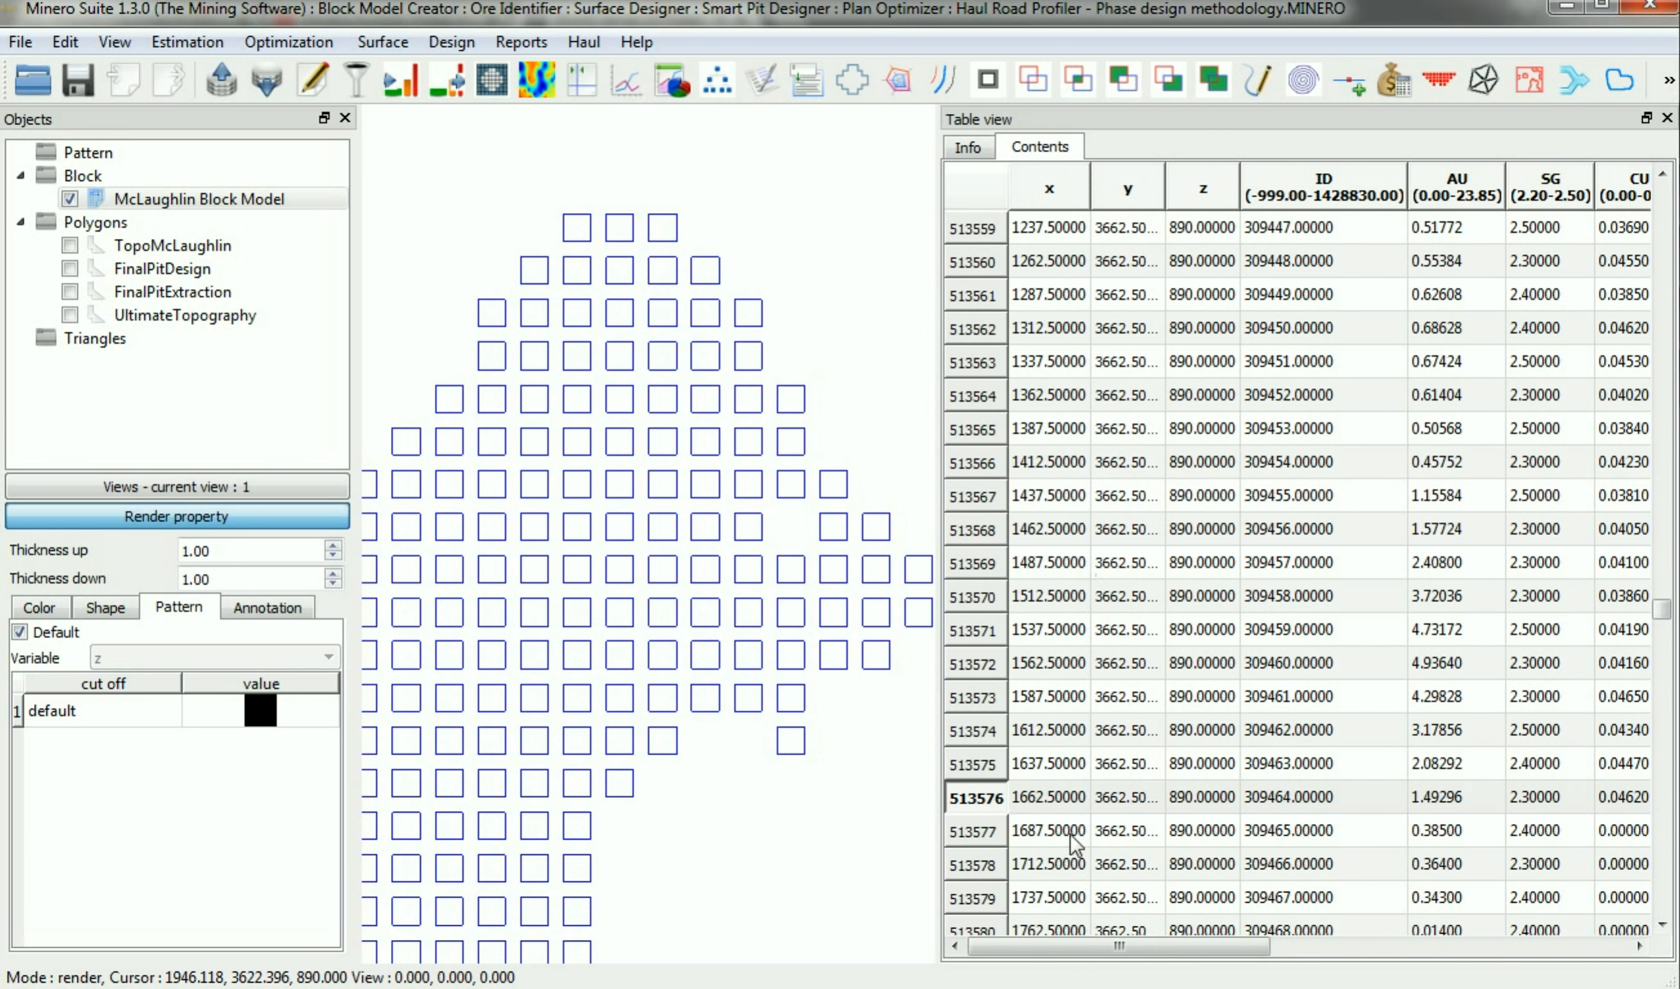
drag(1034, 946, 1372, 943)
Compute the optimal pit for McLaughlin Block Model using the VALUE variable and a single 45-degree slope angle.
click(288, 43)
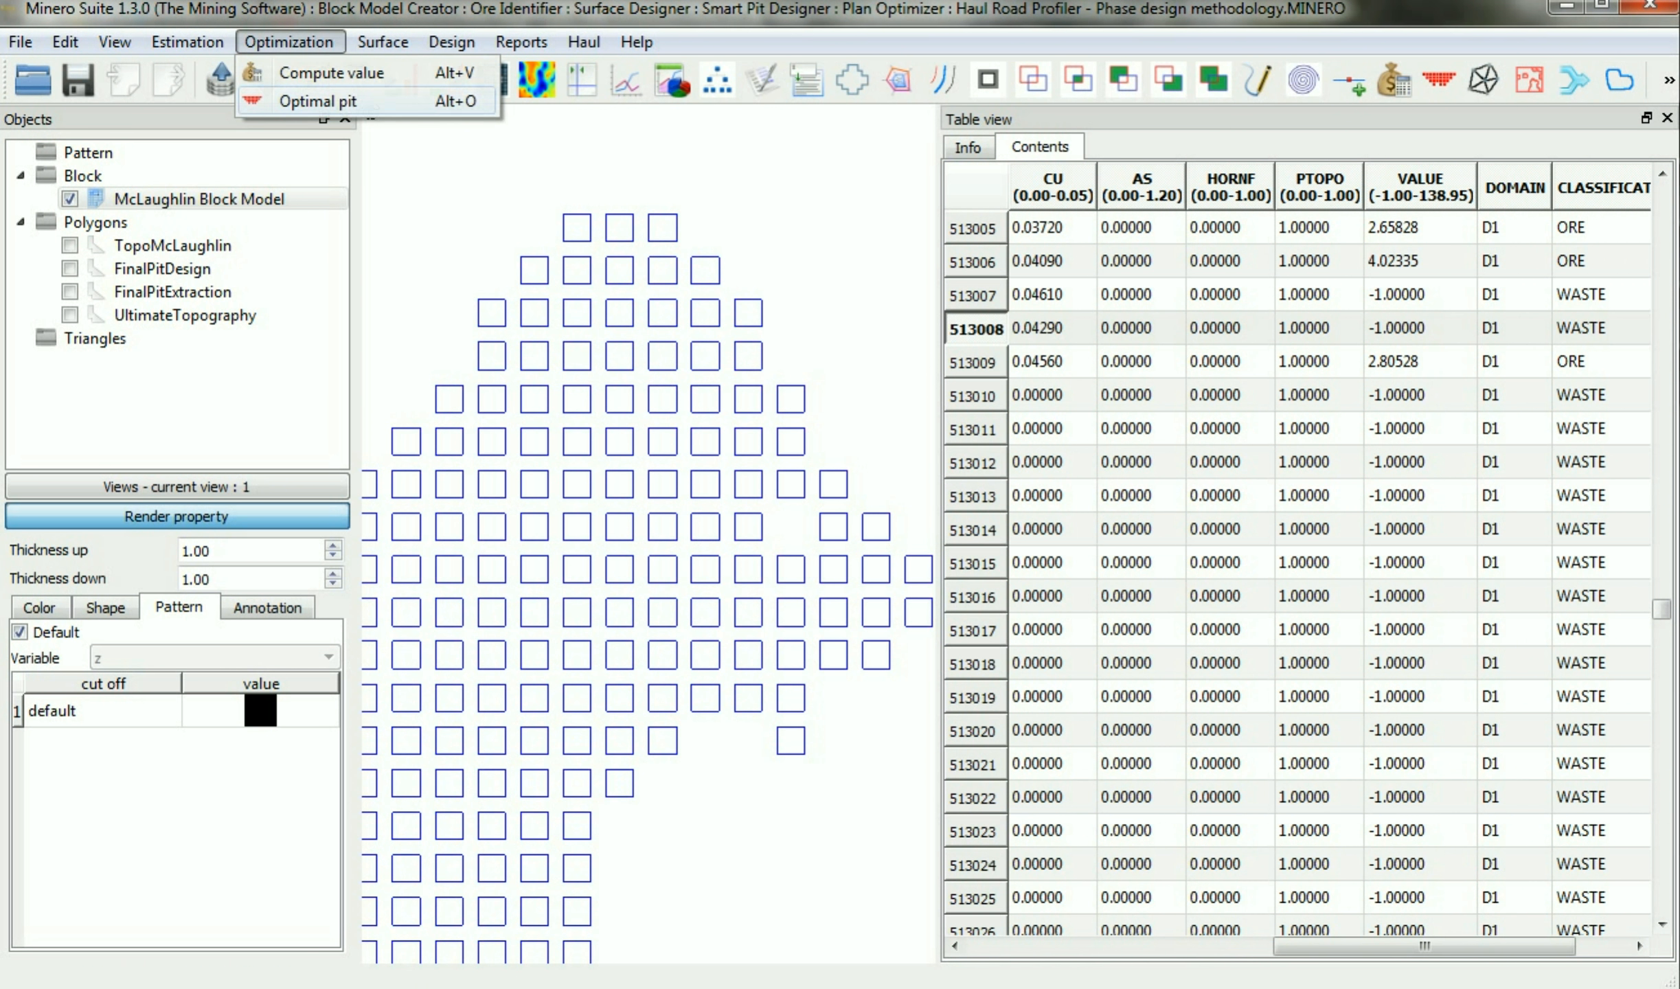
click(367, 102)
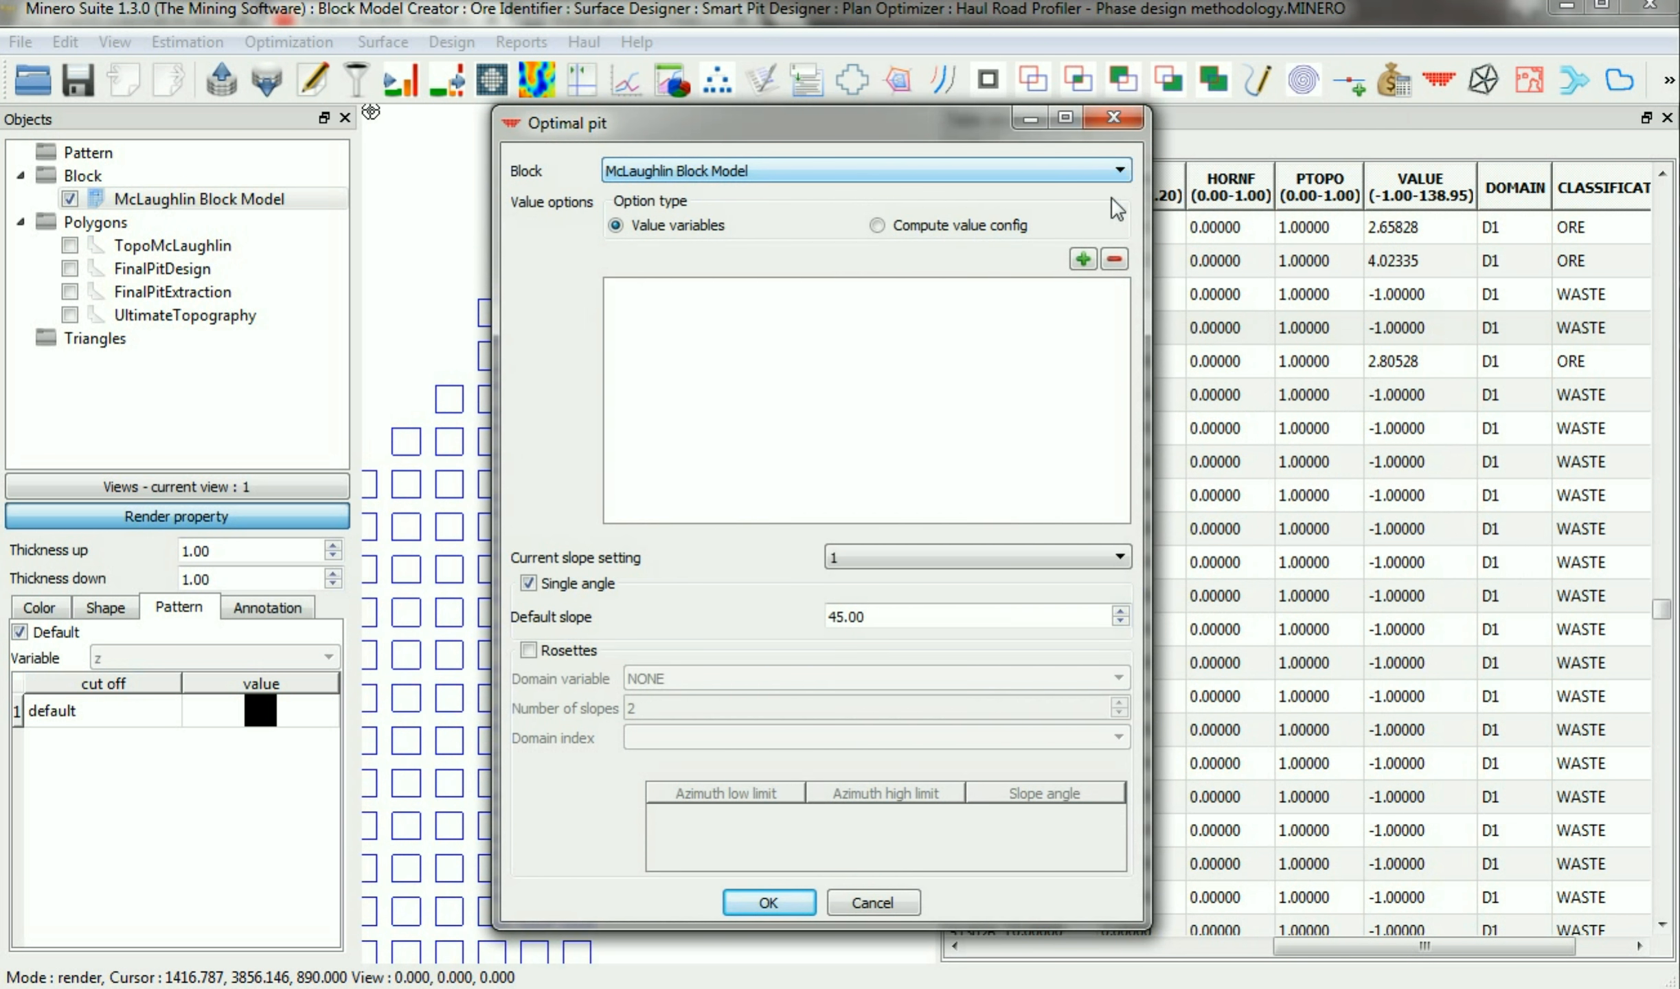
click(1083, 258)
click(983, 295)
click(872, 436)
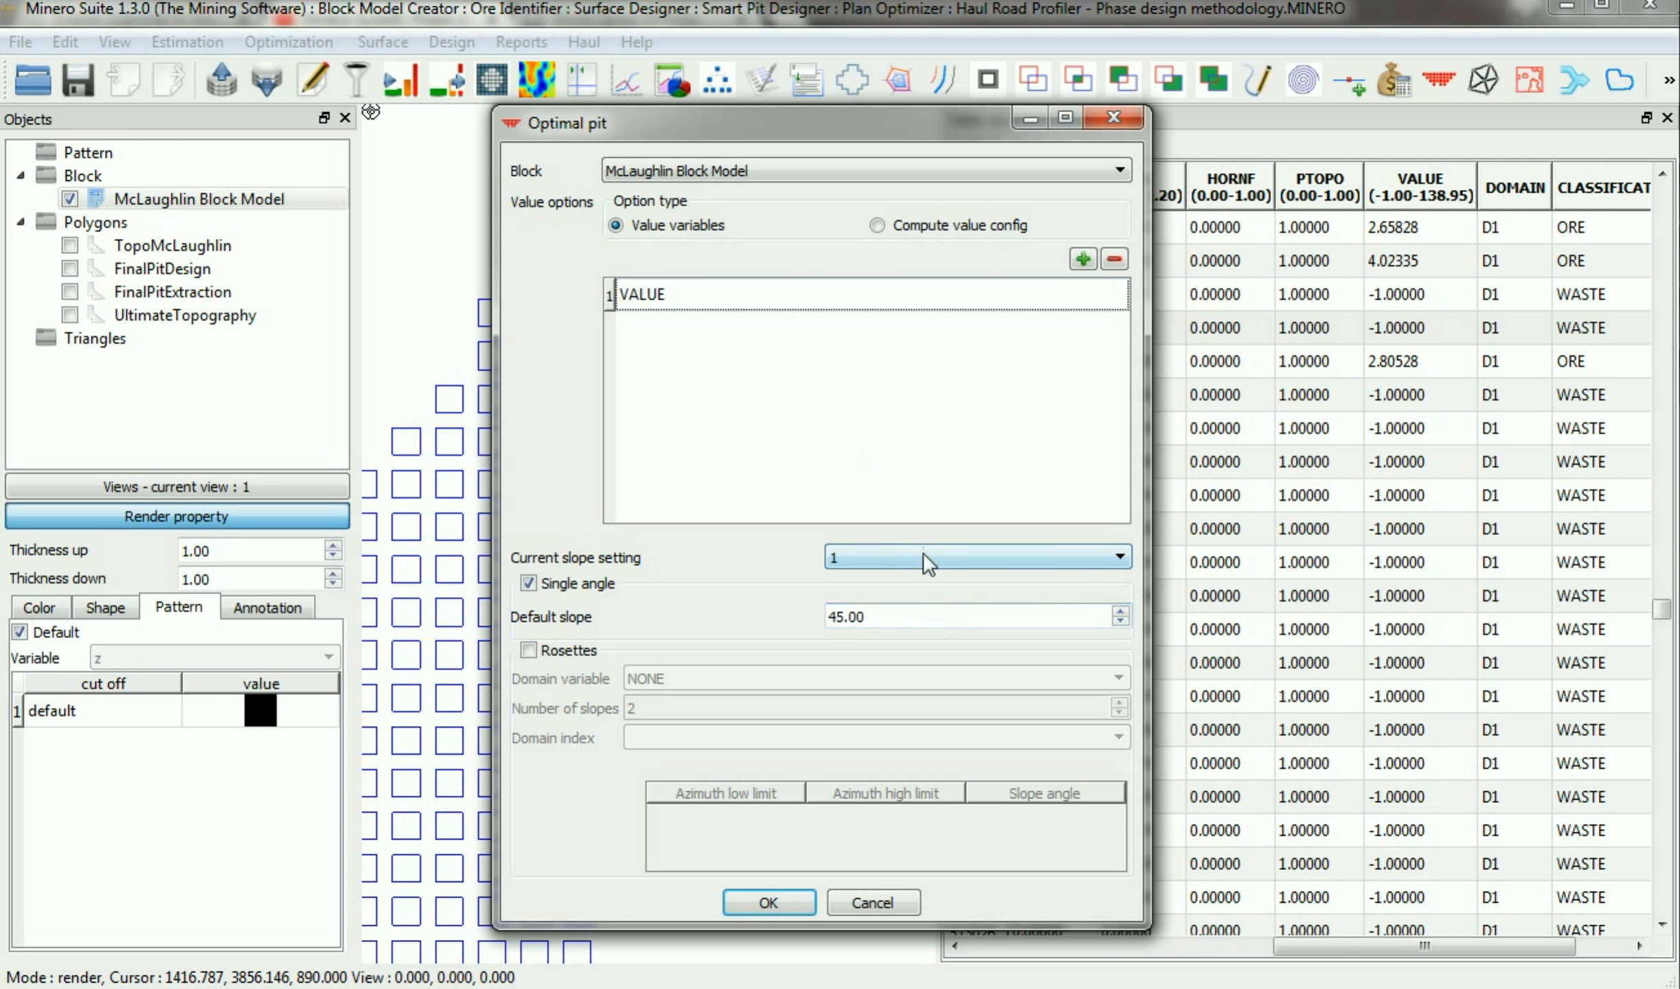
double_click(905, 615)
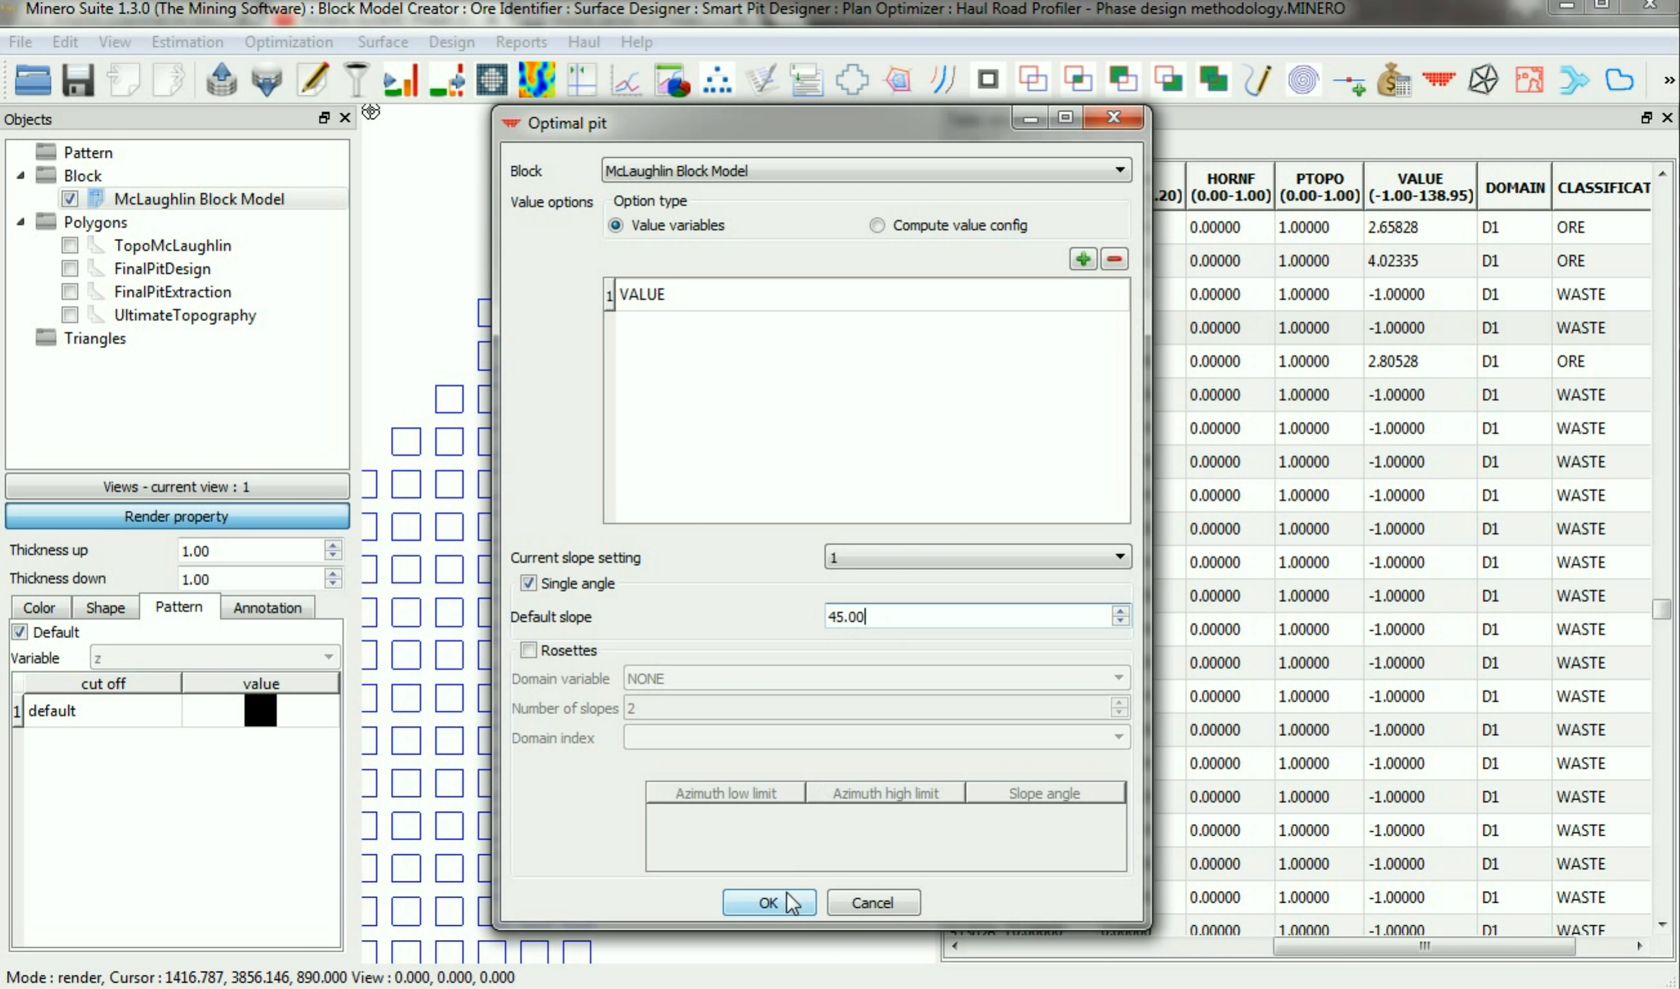
click(769, 902)
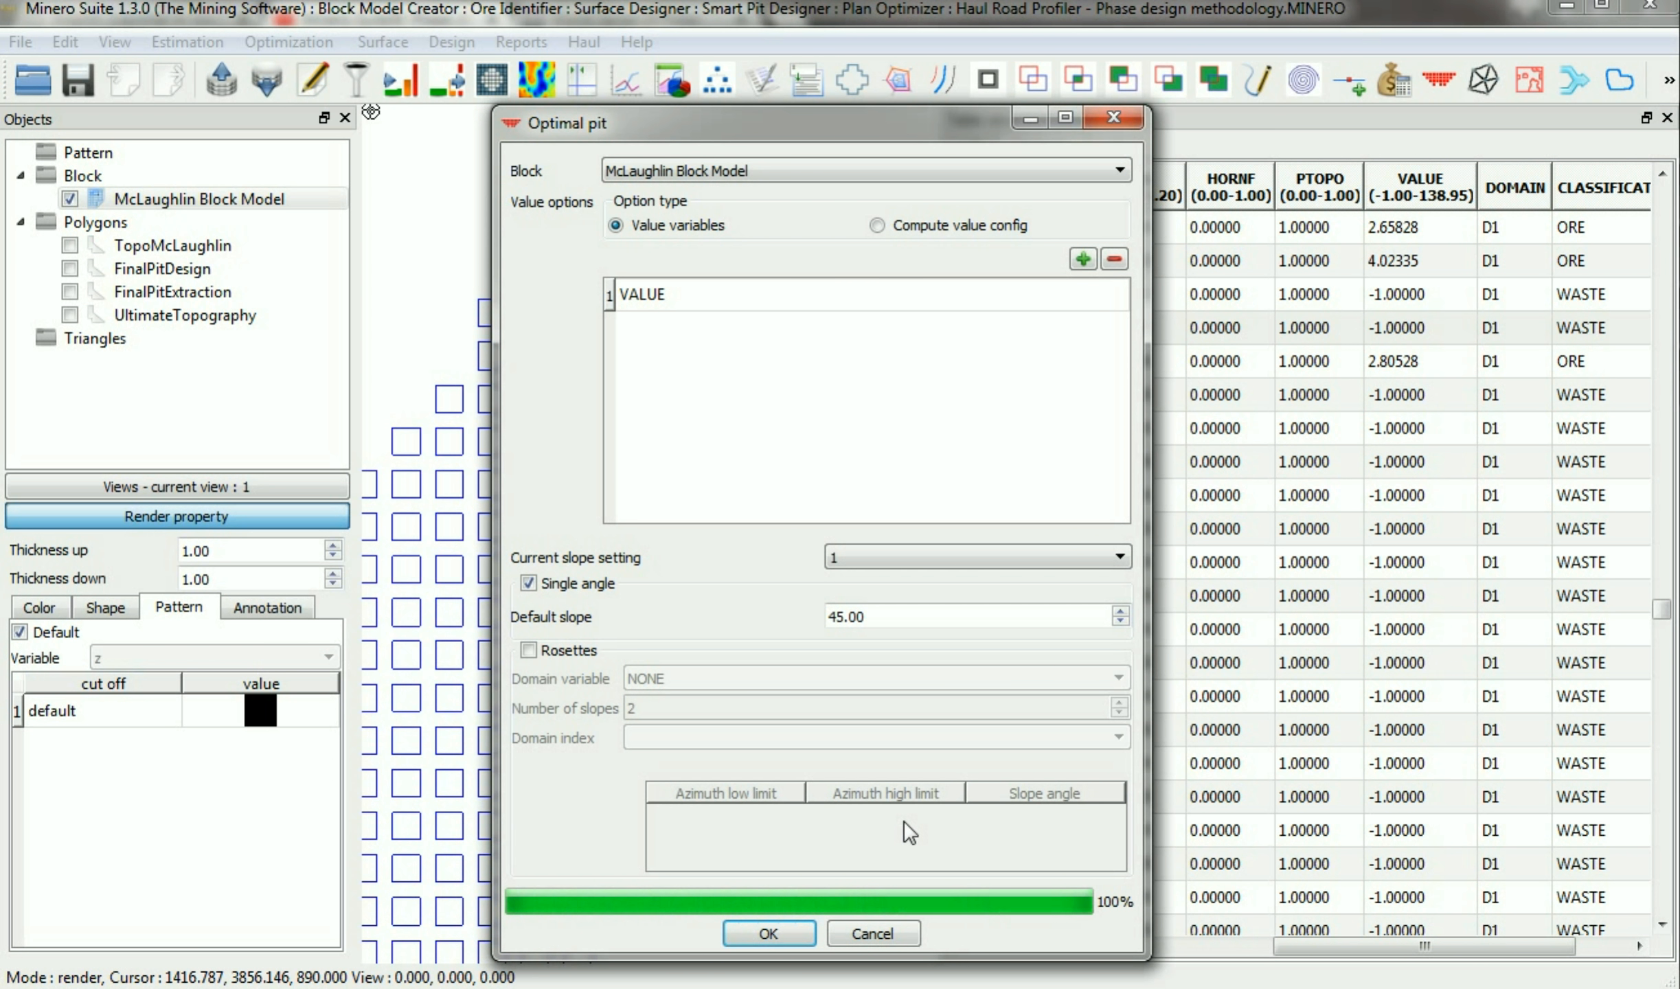
Hide the block model and rename the Pit shell 1 polygons as "Pit shell - Phase 1".
click(70, 199)
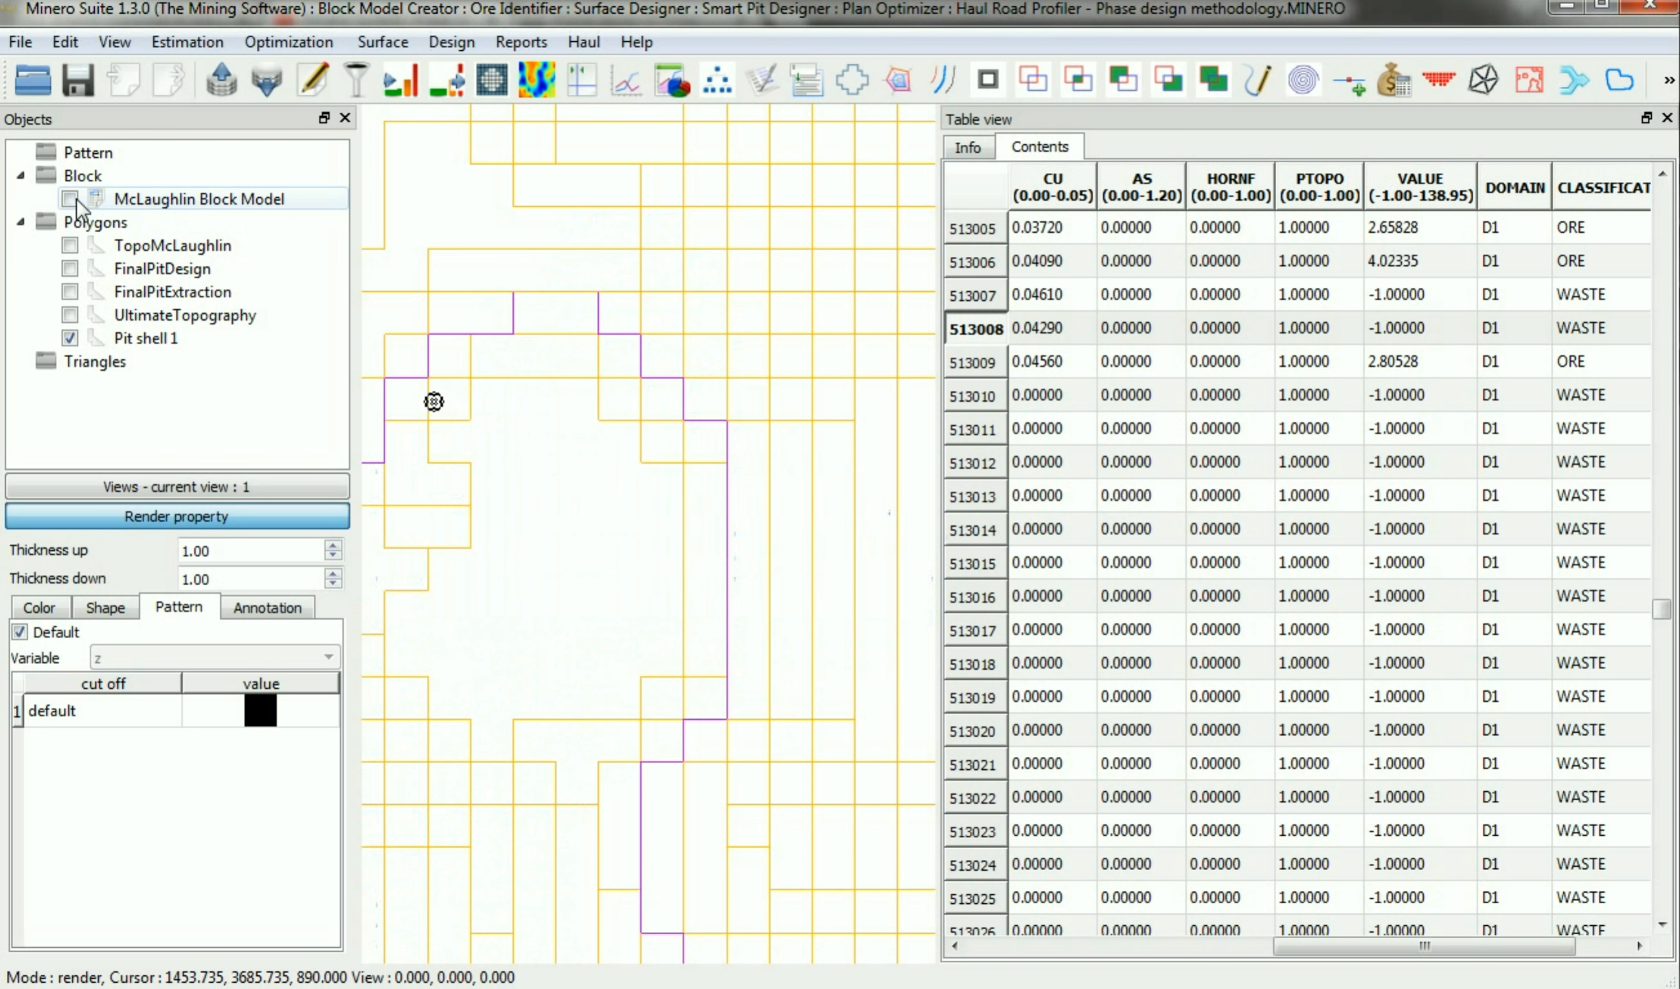
scroll(657, 522, down, 5)
drag(939, 555, 1350, 555)
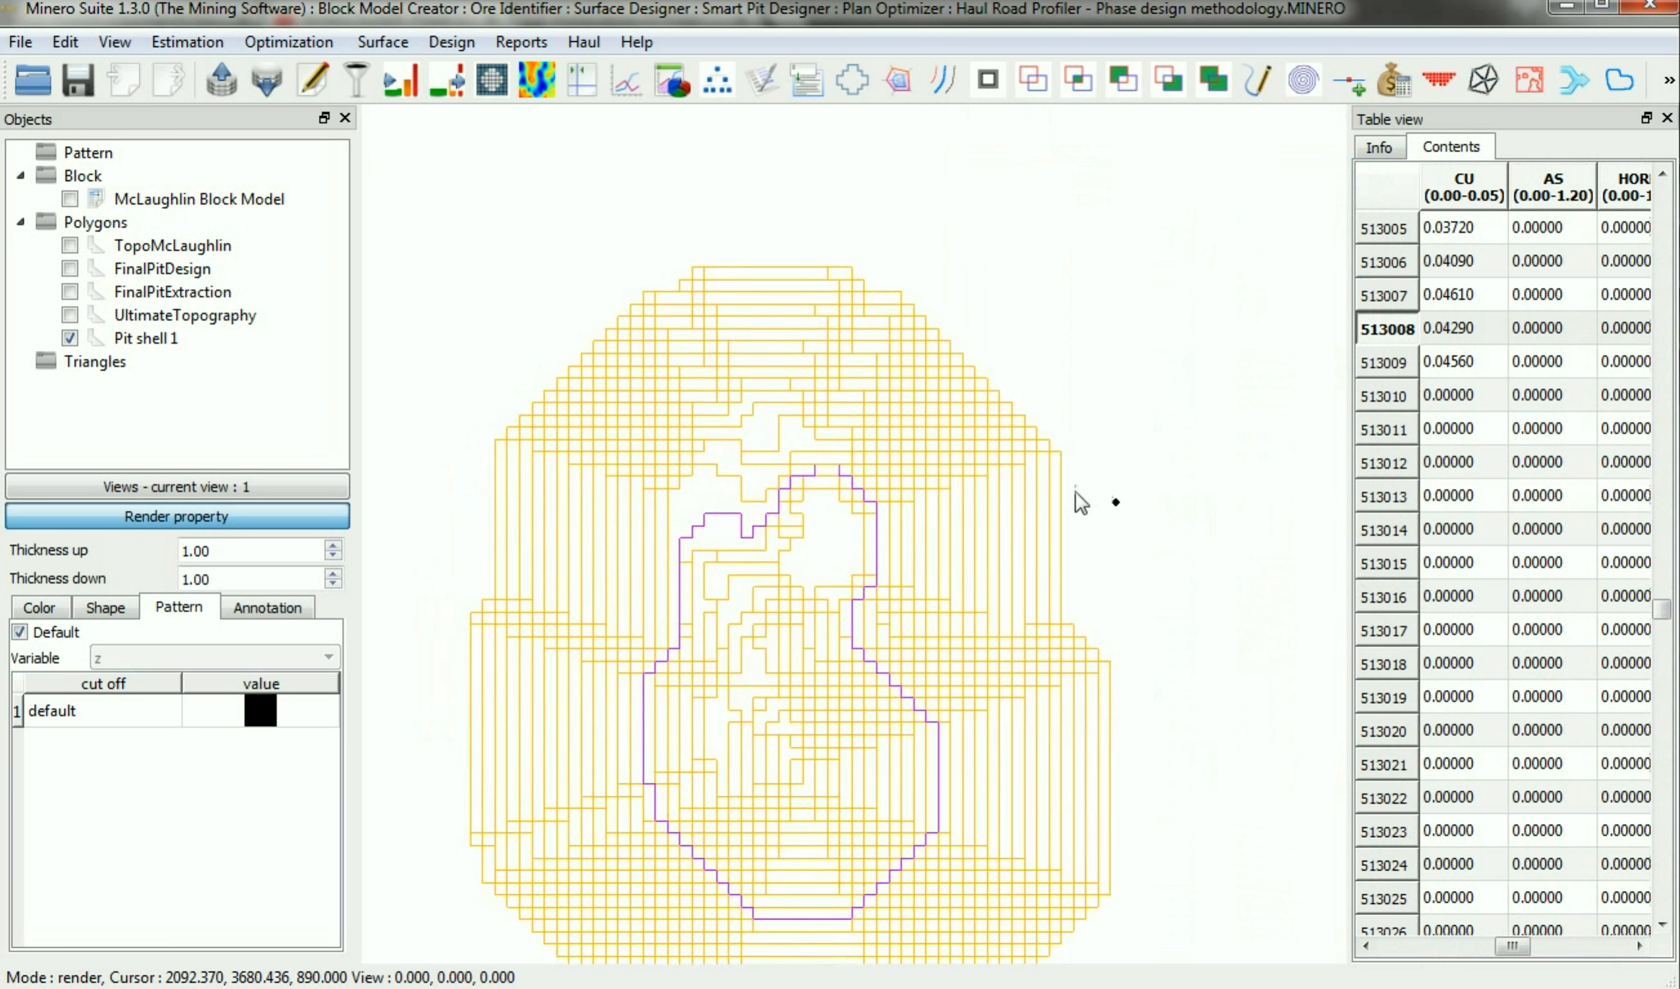
click(185, 338)
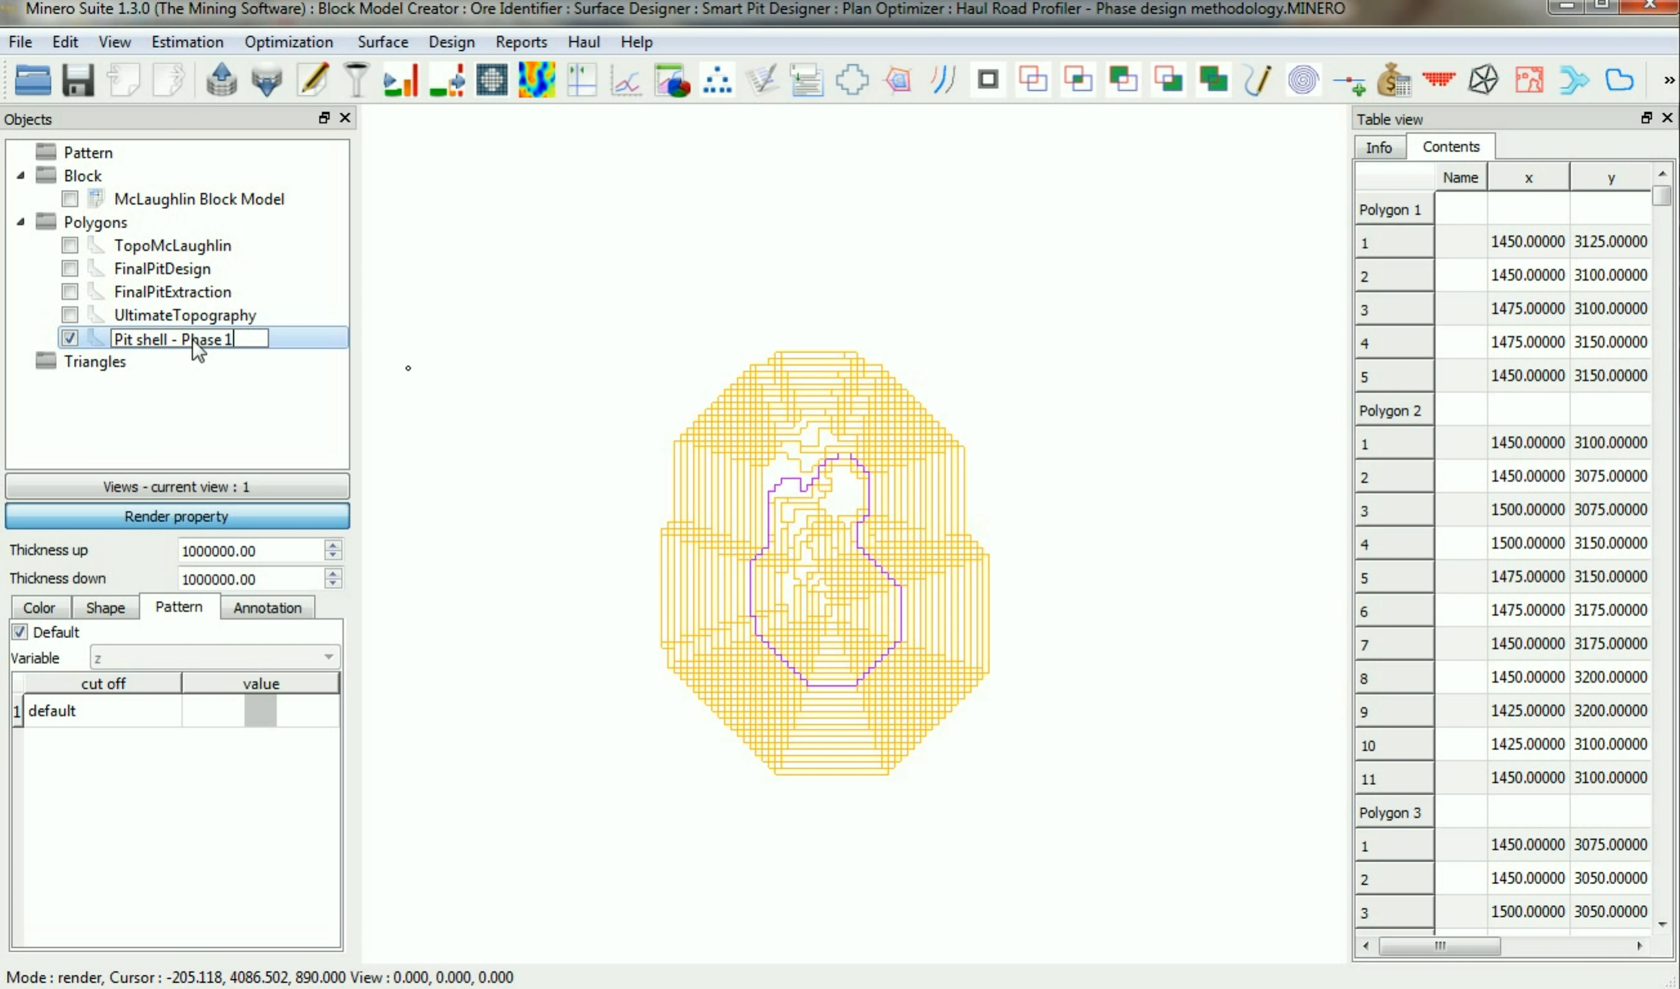
key(Return)
Set the default colour of Pit shell - Phase 1 to Ao green.
click(39, 607)
click(261, 738)
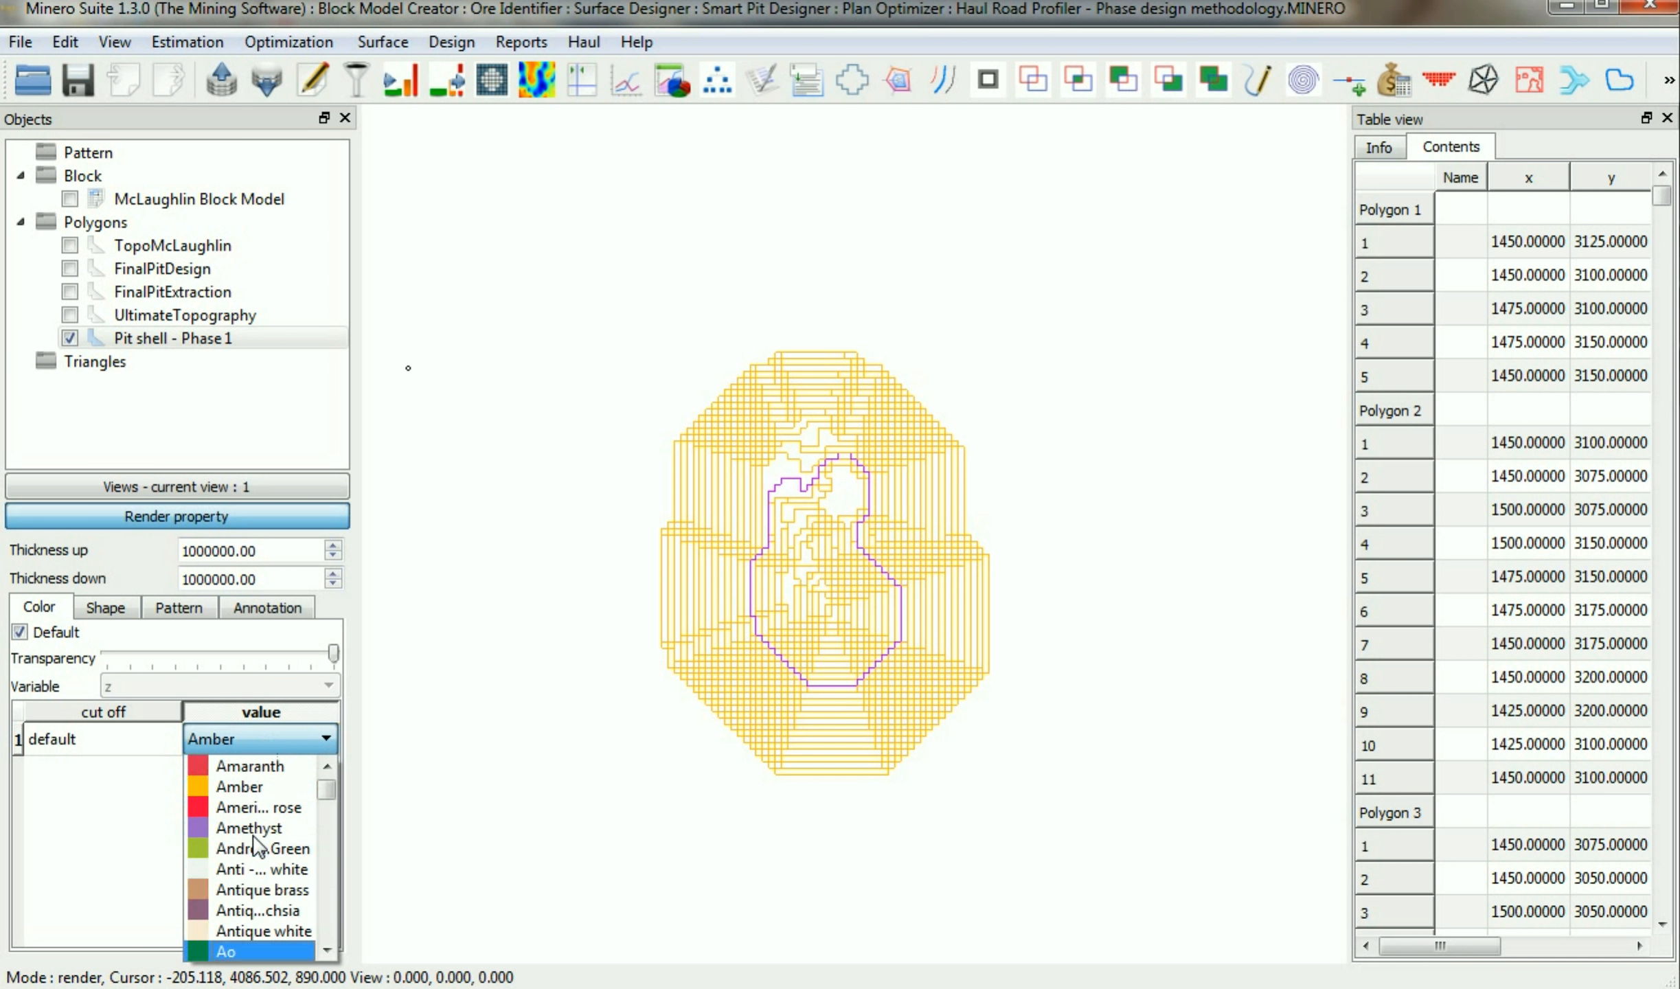
click(234, 951)
scroll(827, 597, up, 1)
Create a new polygons object named "Design - Phase 1".
key(ctrl+n)
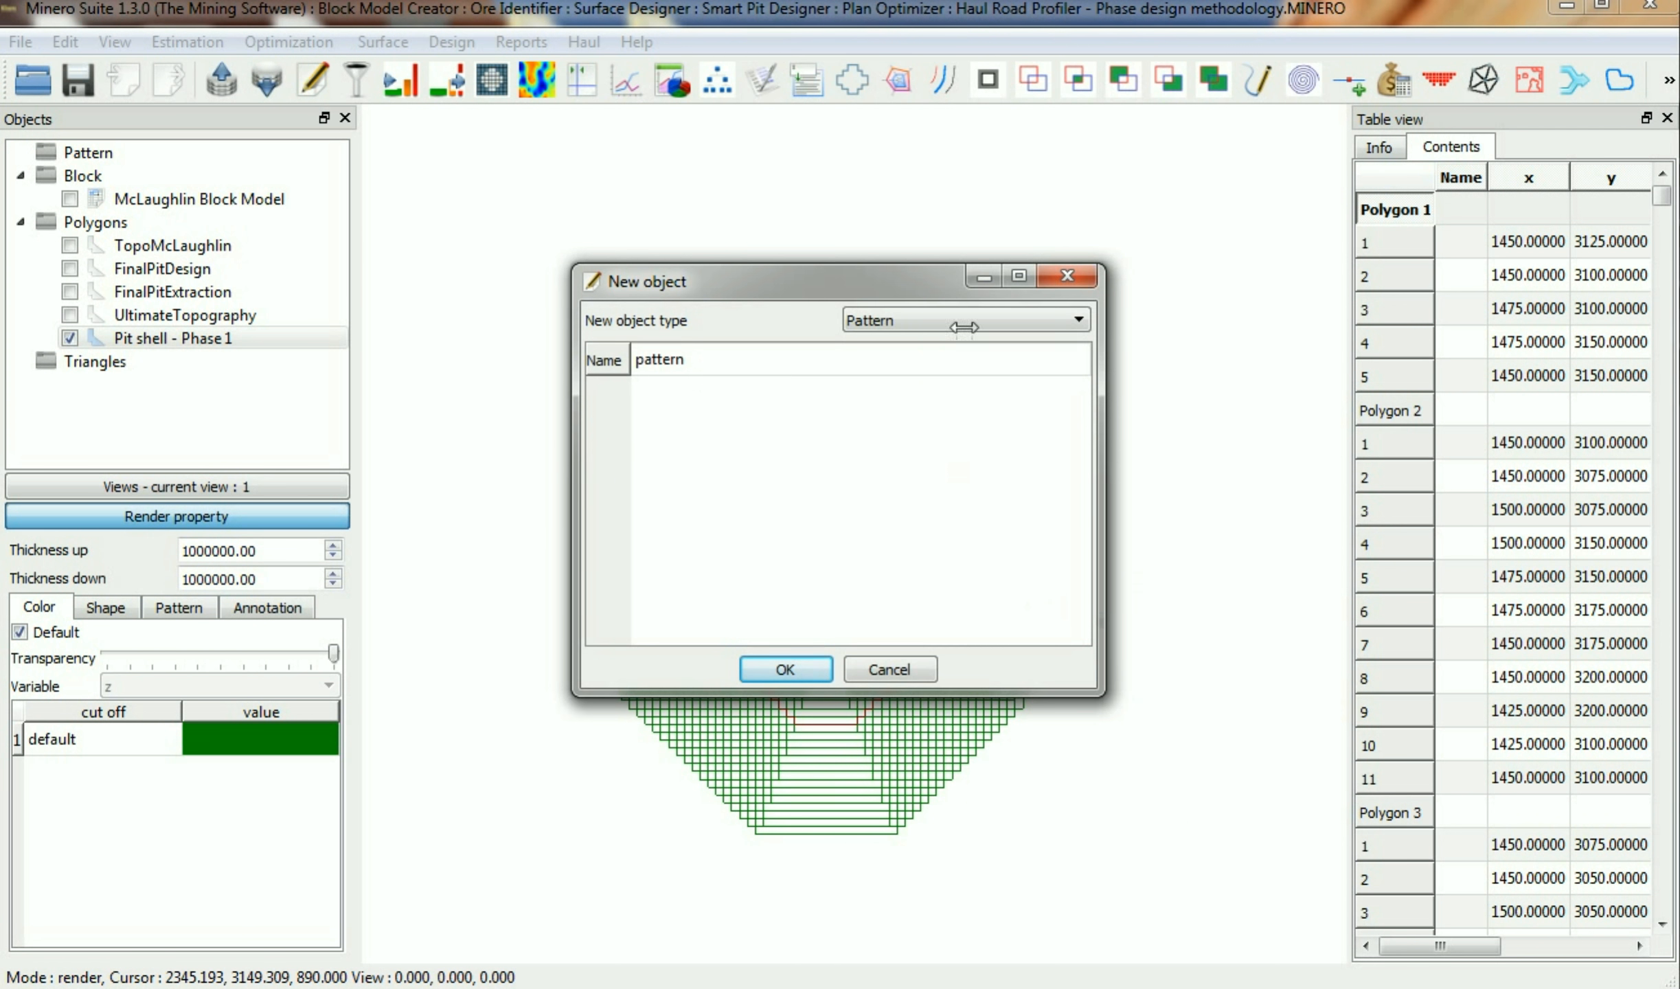
click(965, 325)
click(915, 376)
double_click(832, 365)
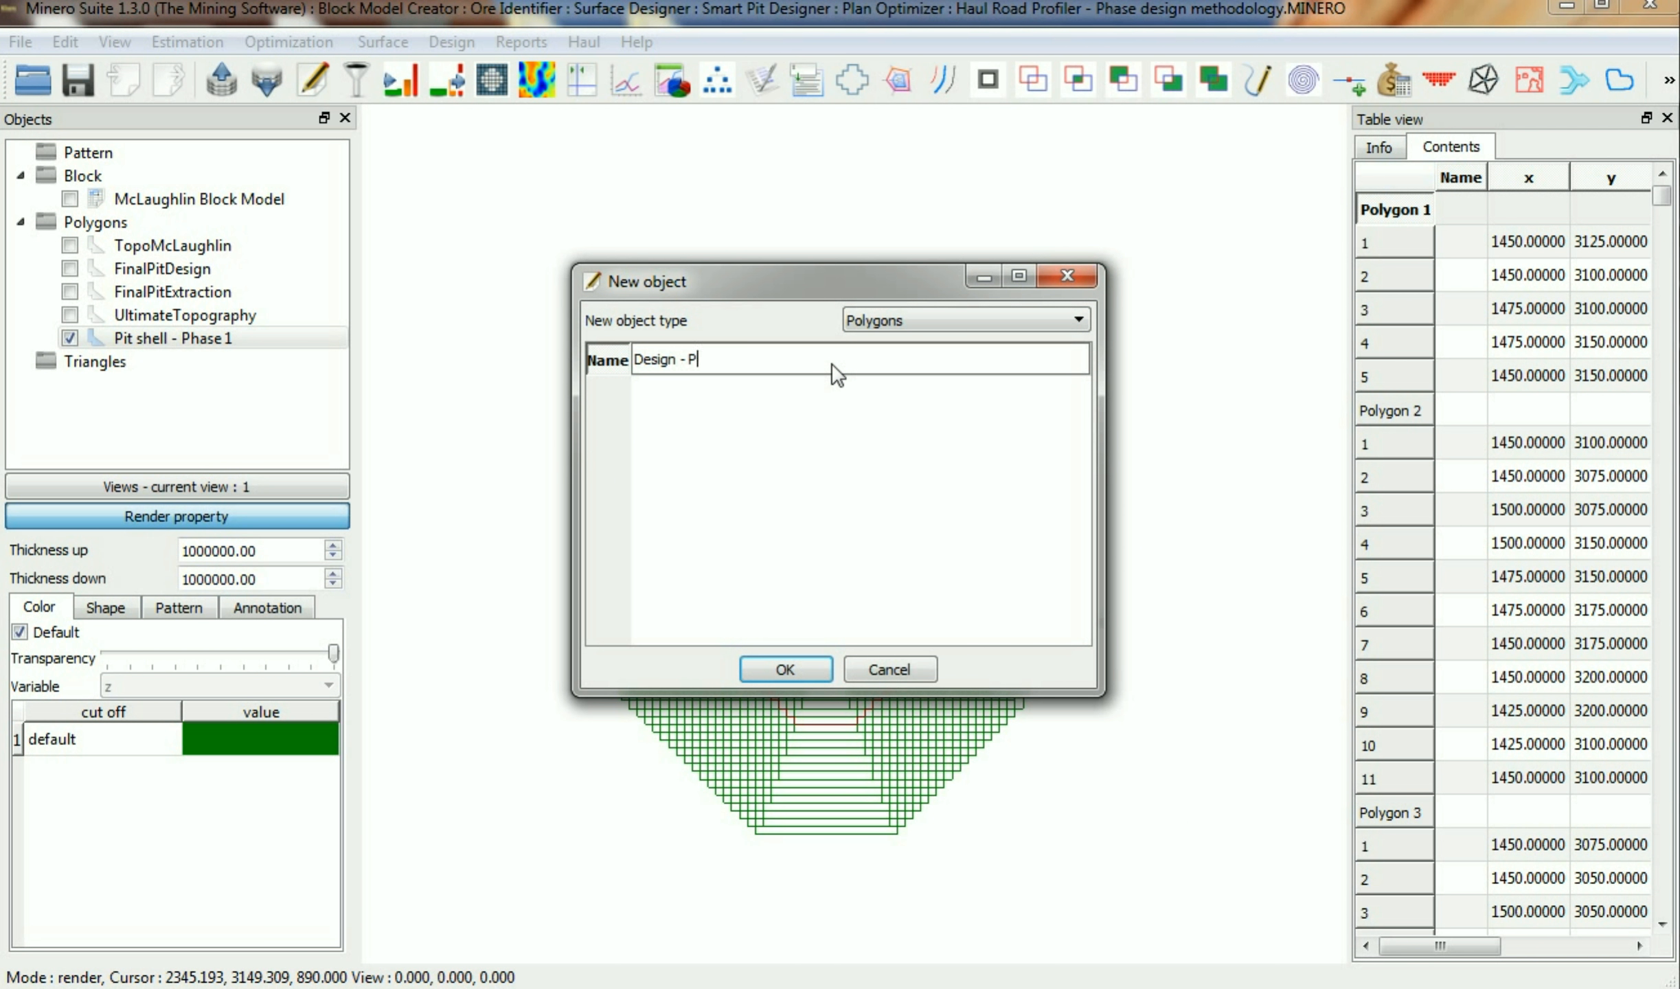
click(785, 670)
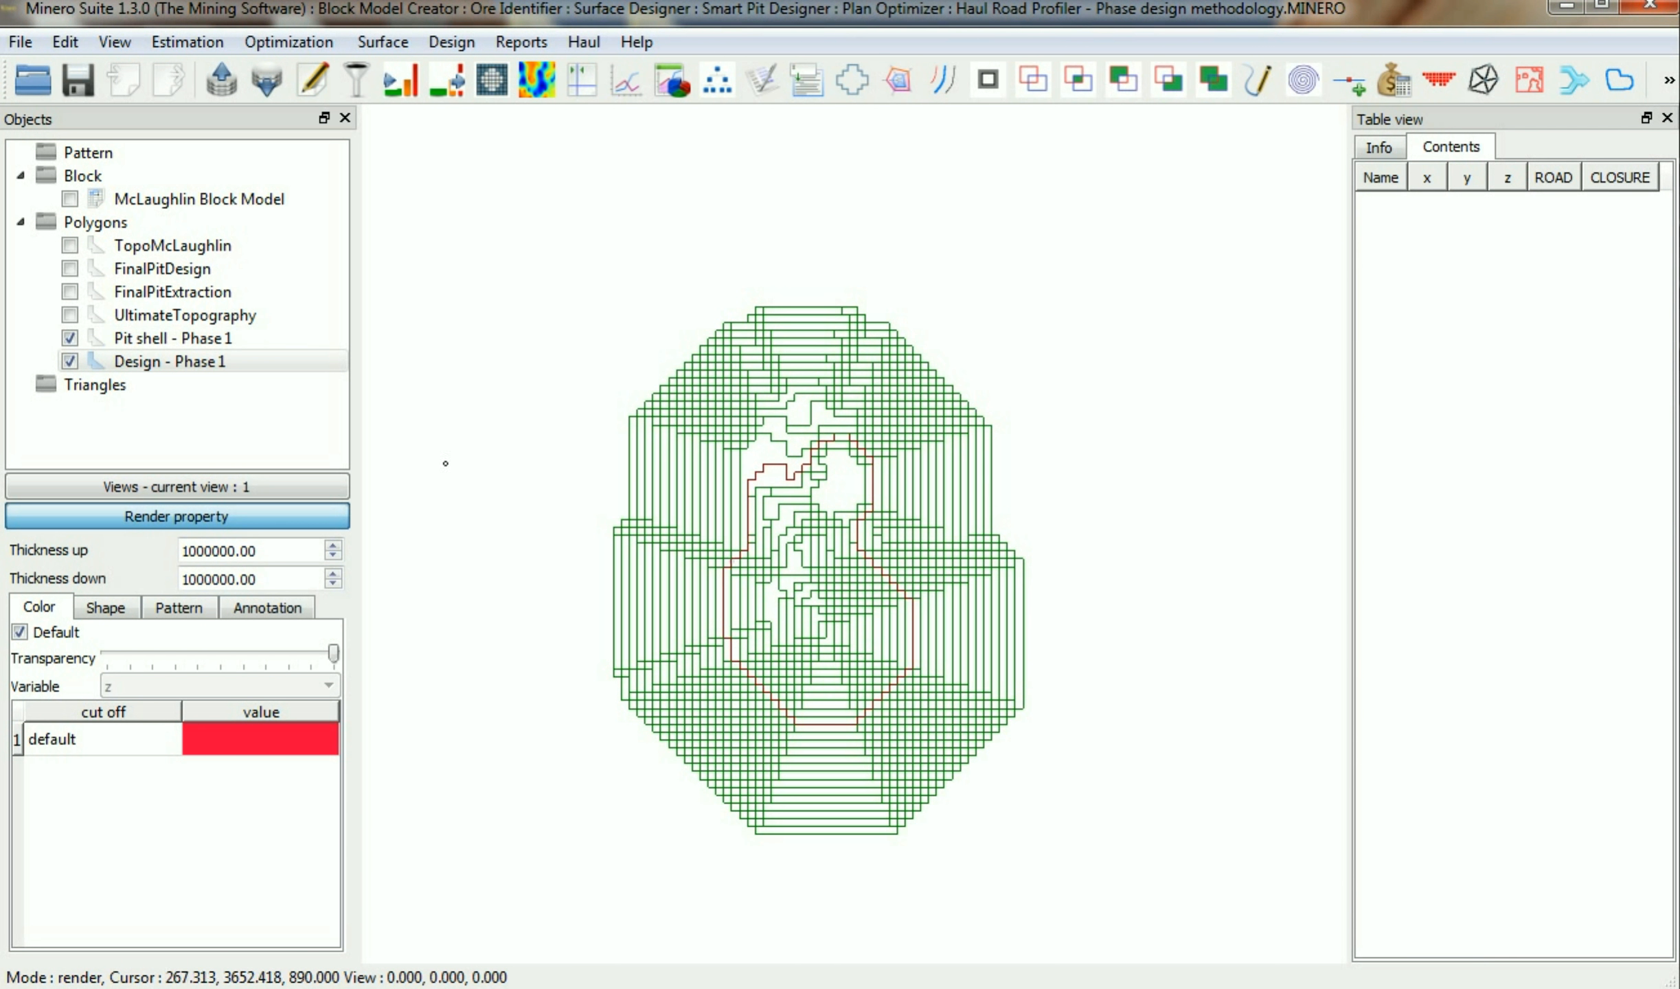
Set the thickness up and down of Pit shell - Phase 1 to 1, and make Design - Phase 1 the current object.
click(180, 338)
drag(267, 549, 171, 551)
text(1)
drag(266, 580, 170, 579)
text(1)
key(Return)
click(169, 362)
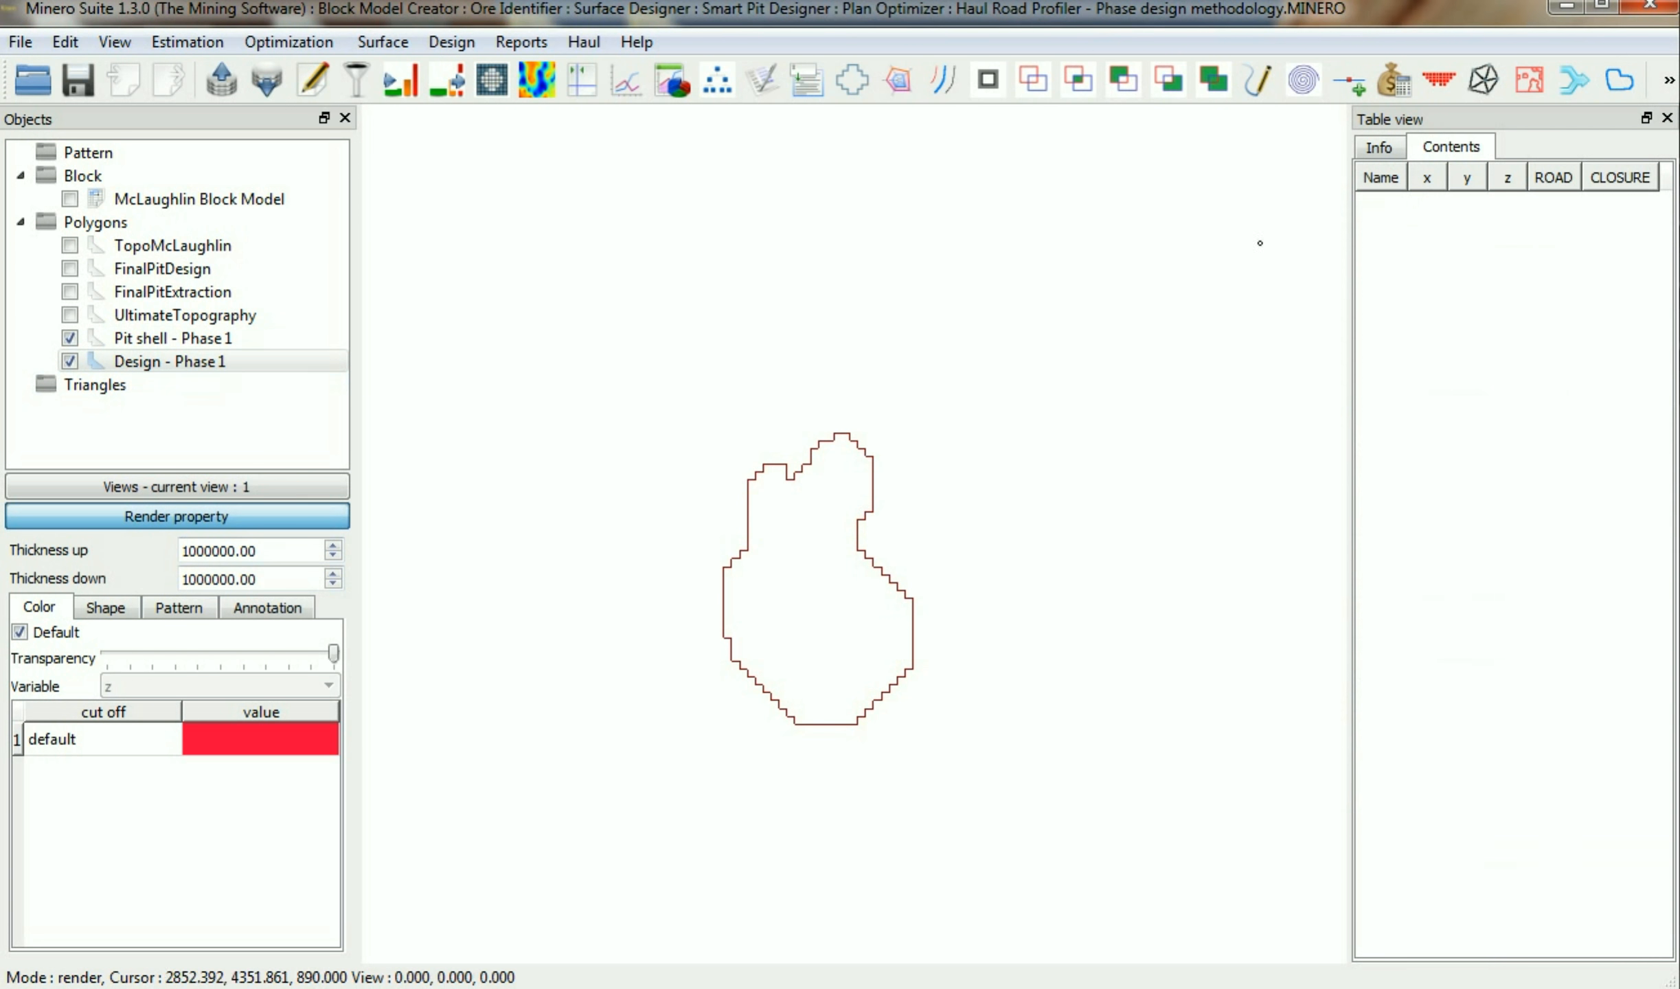
Set the cursor size to 30 and the inner cursor size to 15 in the application settings.
click(116, 42)
click(254, 267)
double_click(797, 214)
text(30)
double_click(815, 230)
text(15)
click(1022, 192)
click(1067, 129)
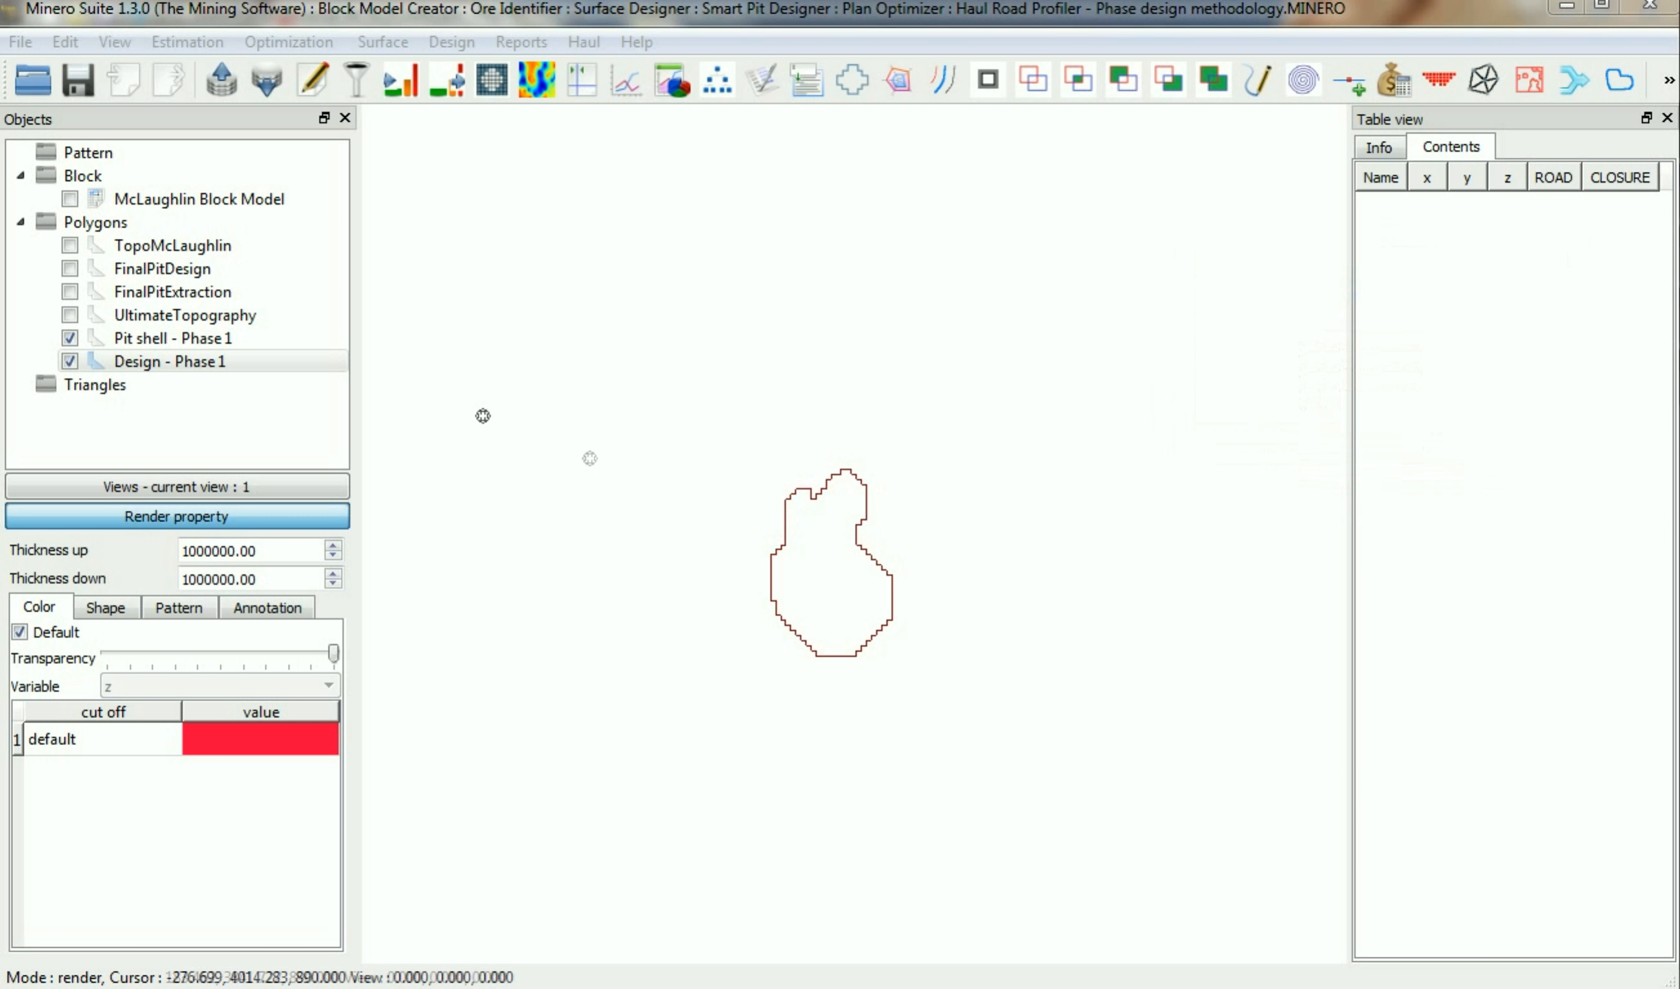
Show TopoMcLaughlin and step up the levels to 1130, where the topography crosses the pit shell's northeast edge.
click(69, 244)
click(70, 245)
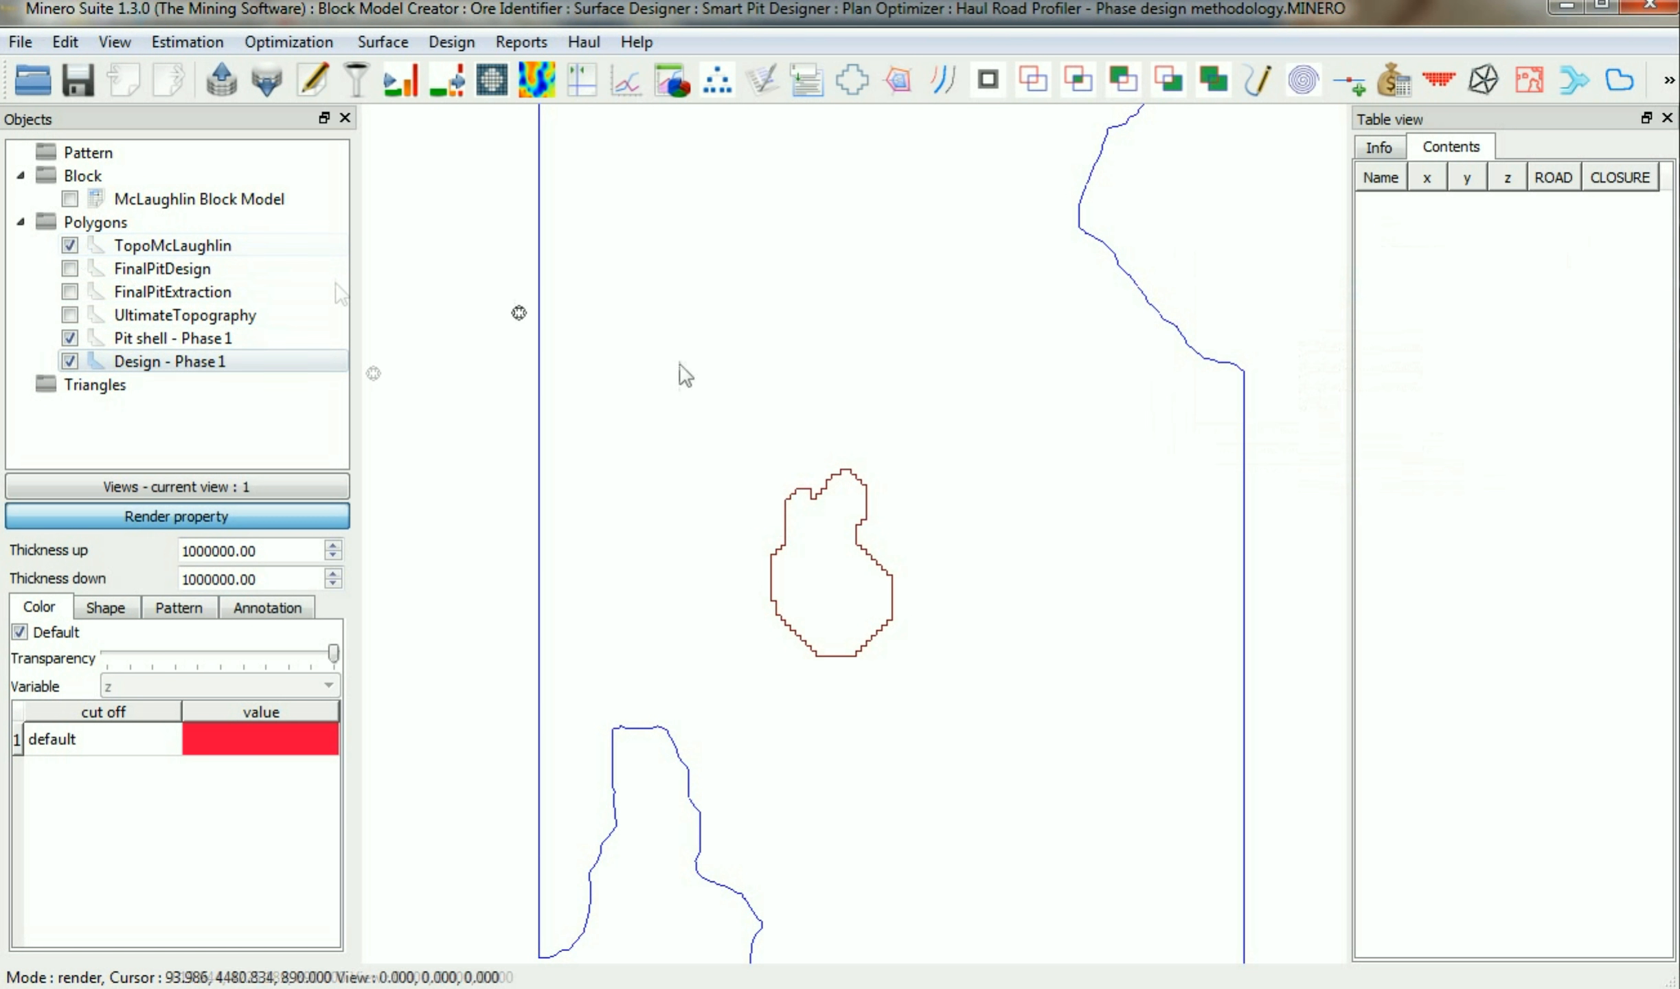
scroll(862, 588, up, 1)
scroll(862, 587, up, 9)
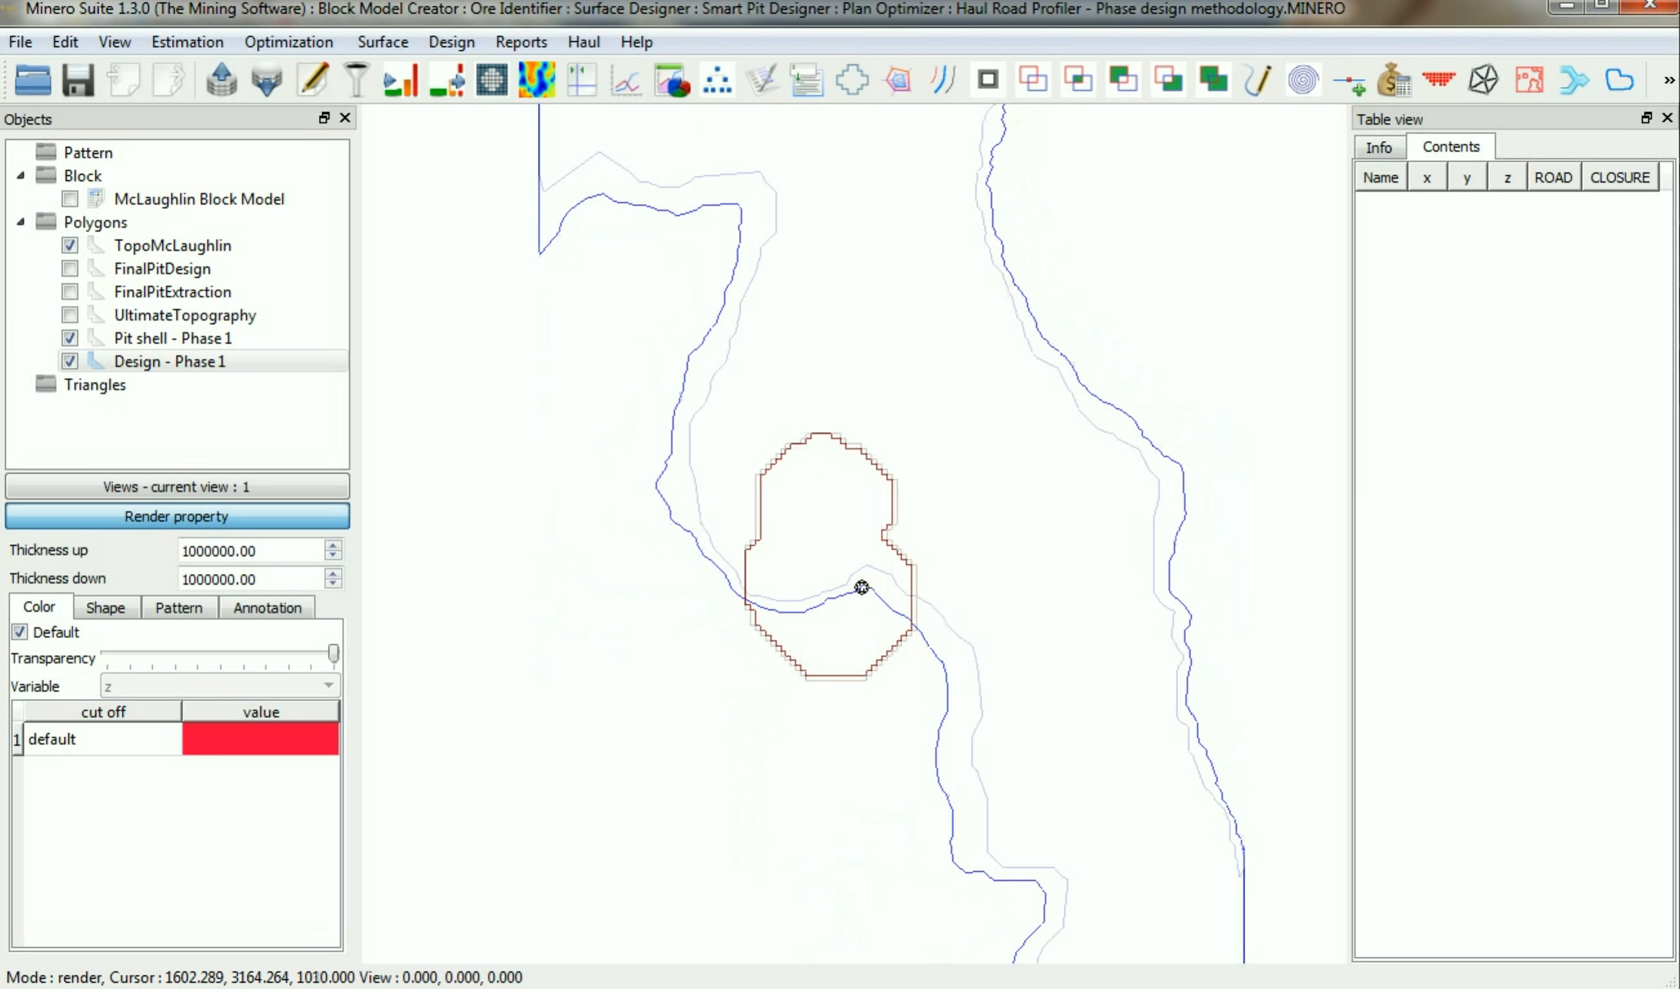
scroll(863, 588, up, 2)
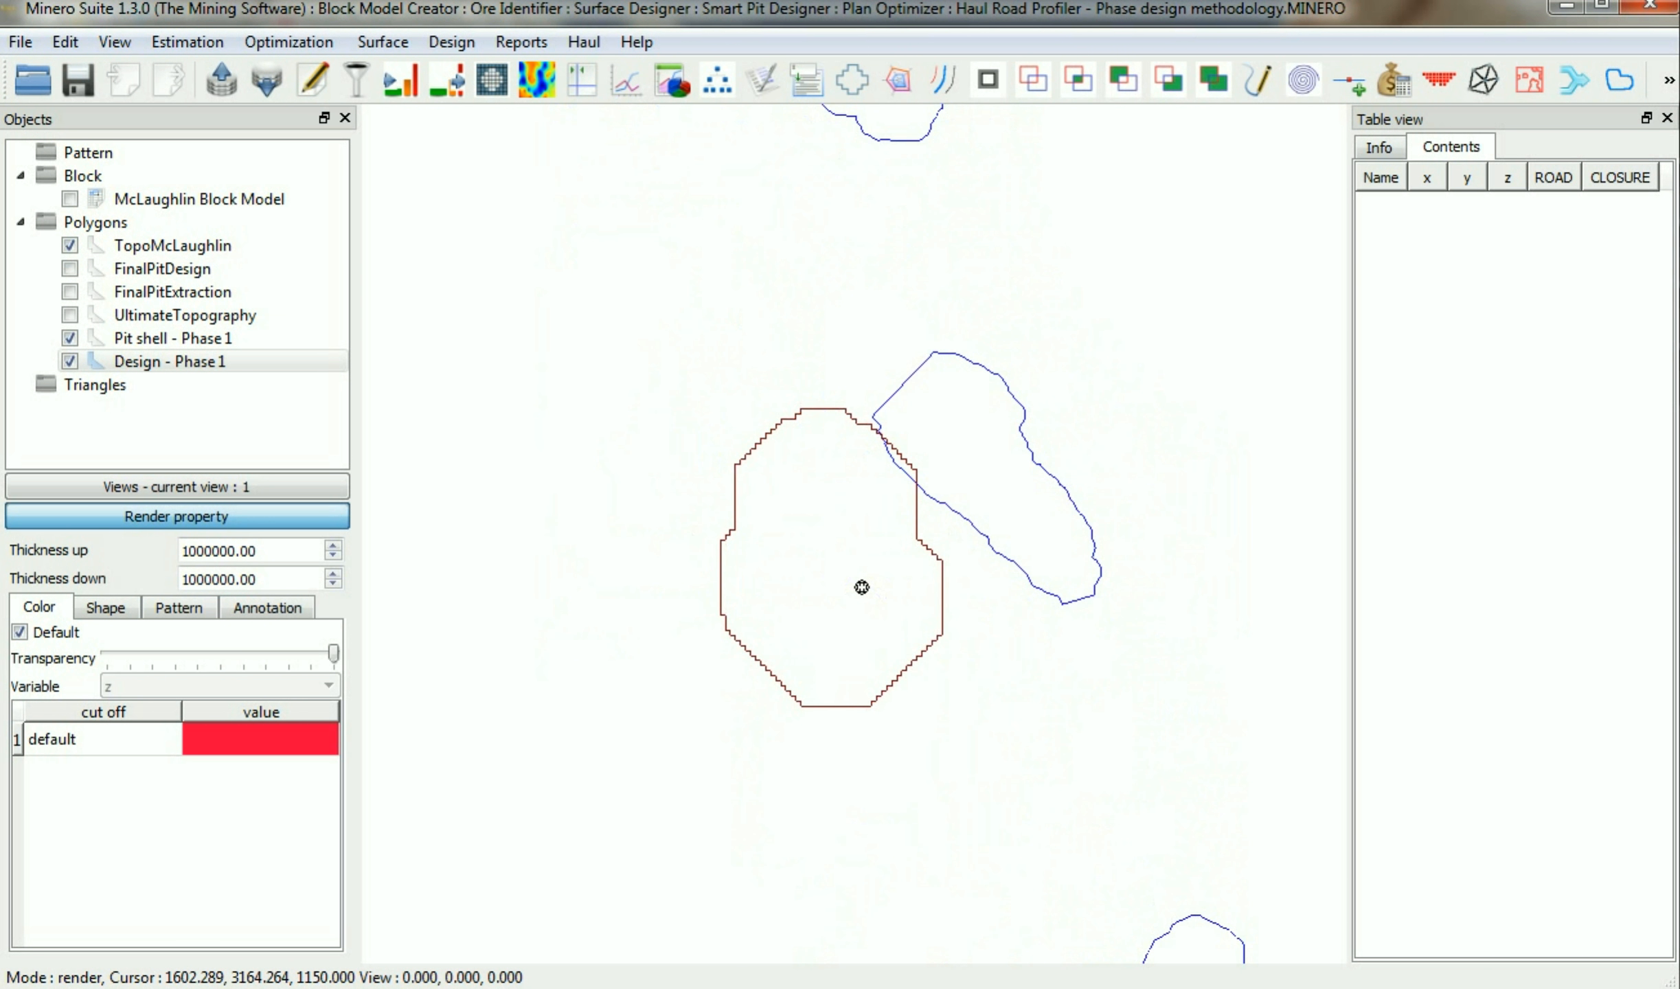
scroll(862, 587, up, 1)
scroll(862, 588, down, 2)
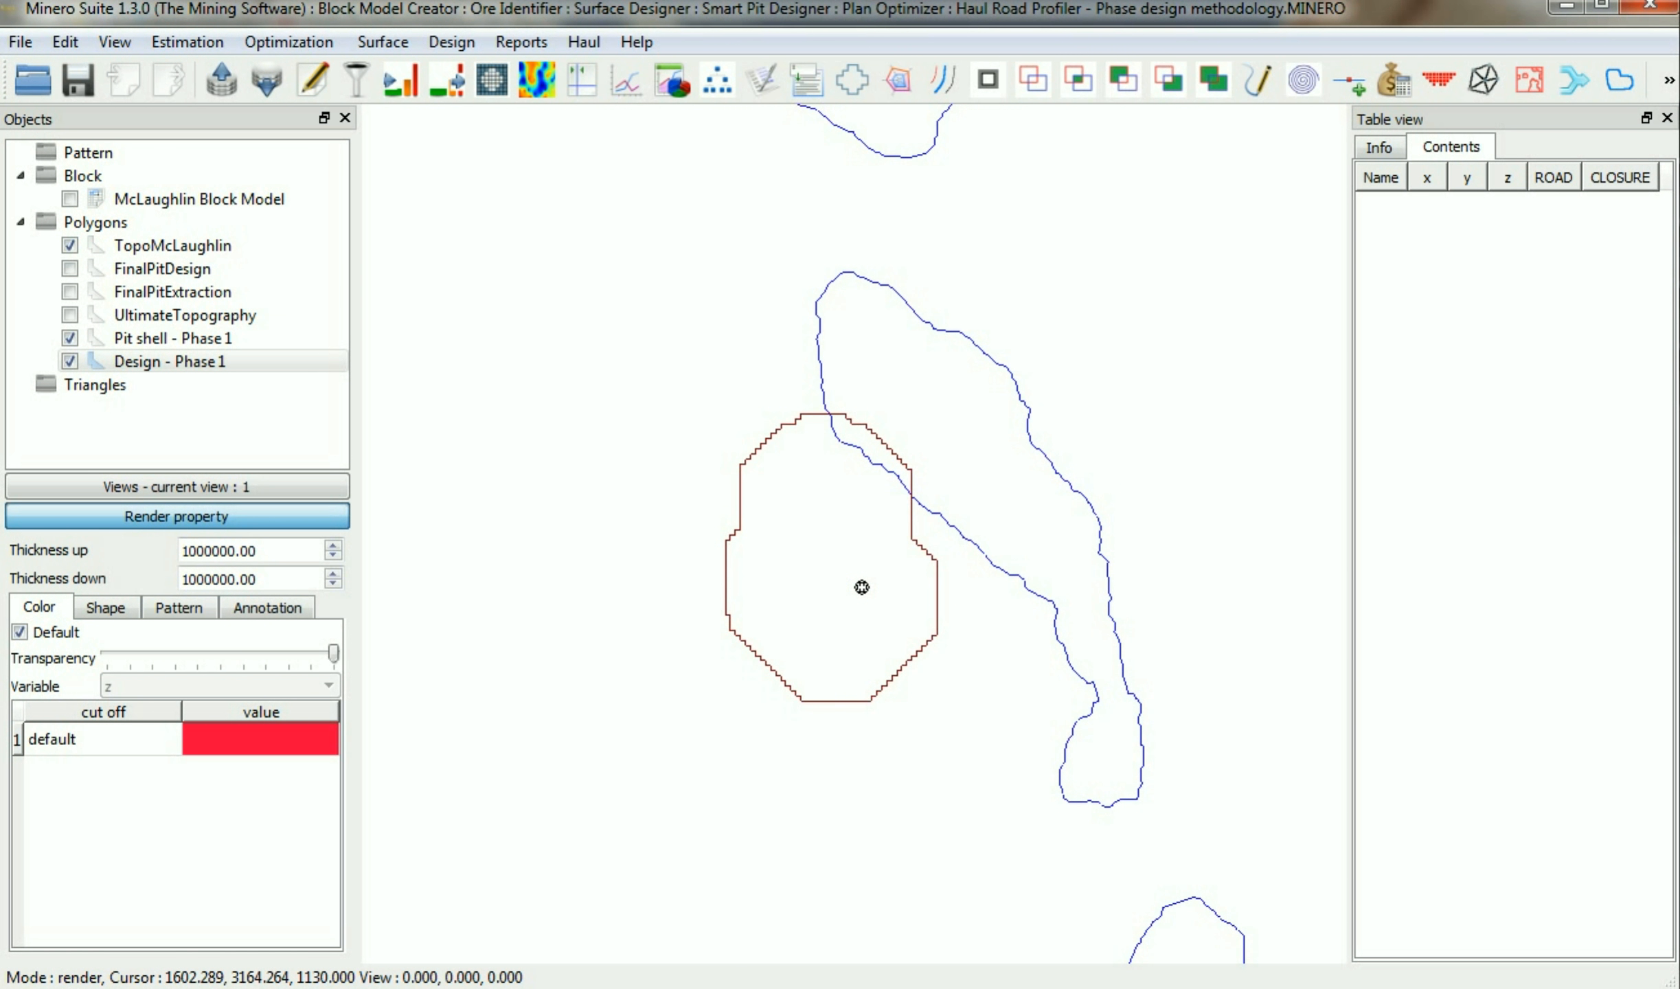
scroll(862, 588, up, 1)
scroll(862, 588, down, 1)
Start a polygon in Design - Phase 1 at level 1130, tracing the pit shell's northeast slope and north edge.
key(e)
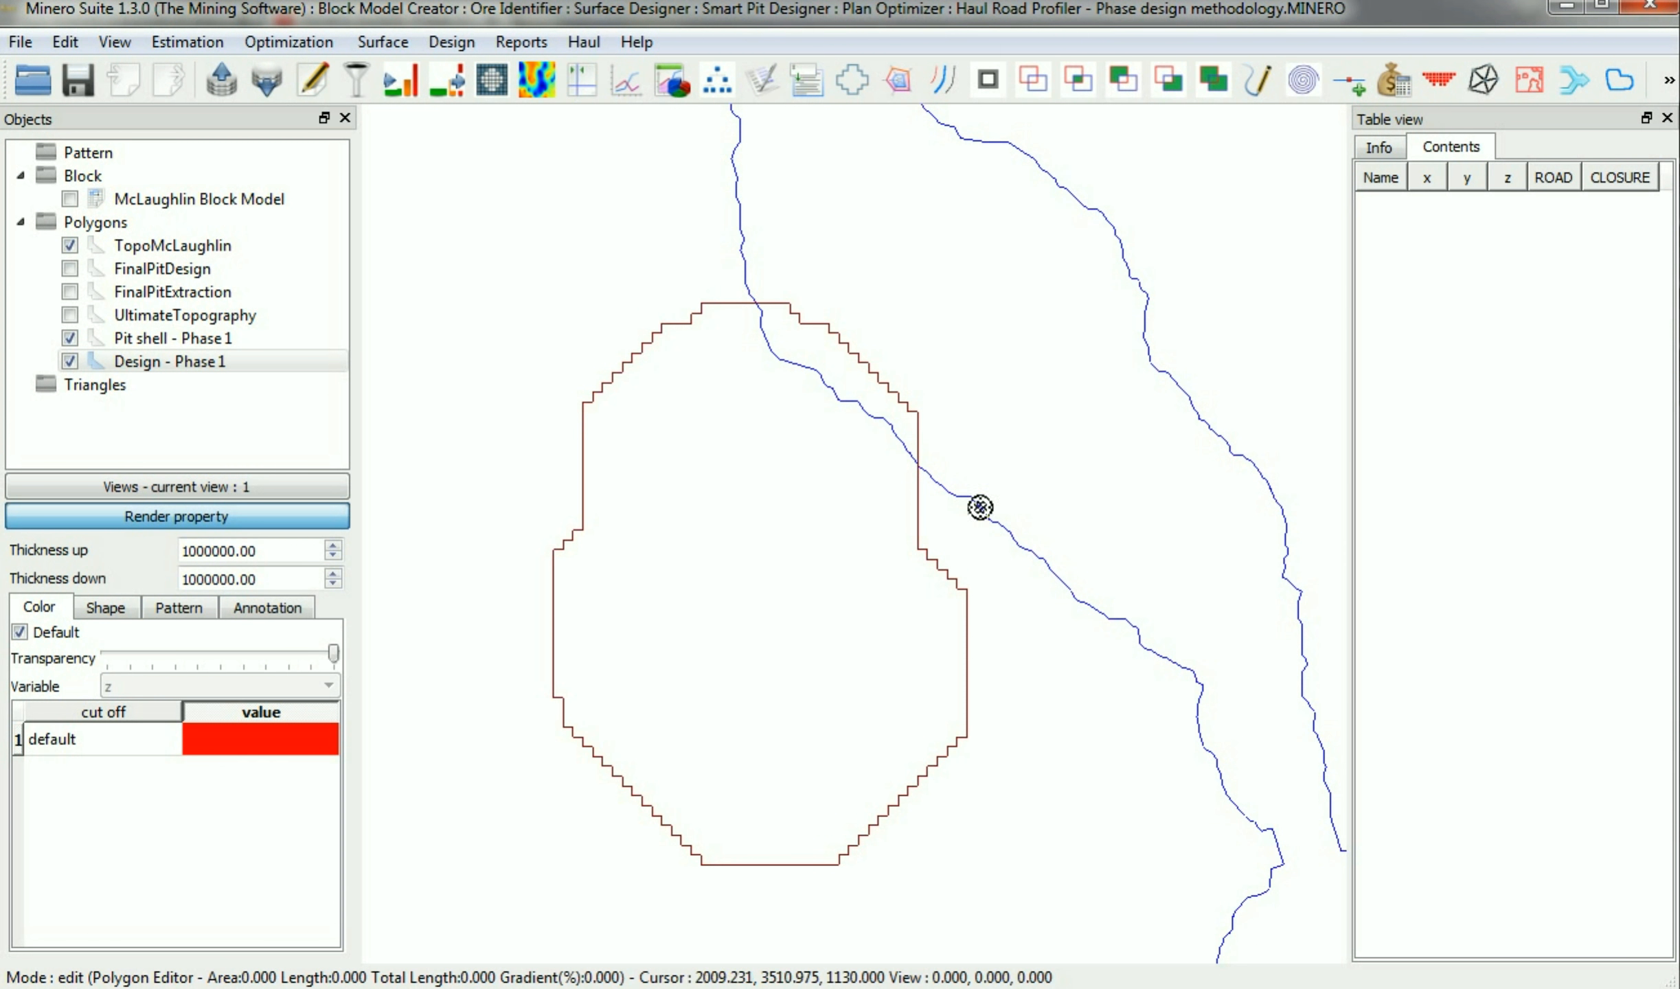
scroll(962, 481, up, 1)
scroll(904, 492, up, 2)
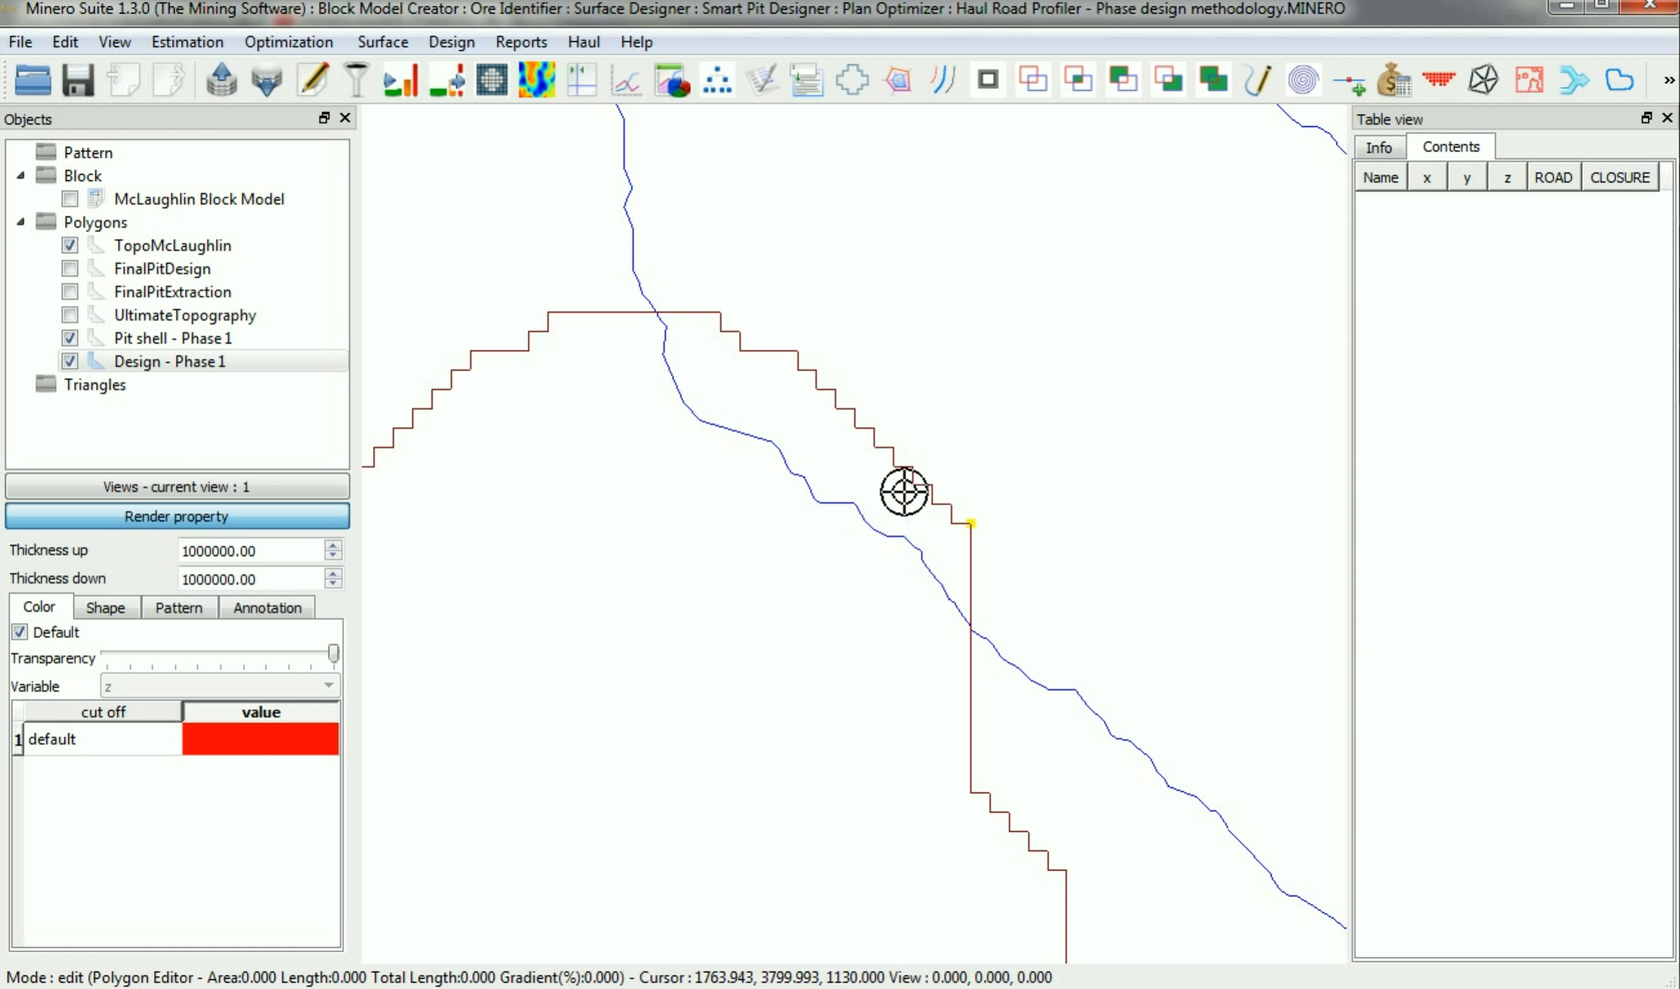
click(855, 408)
click(798, 350)
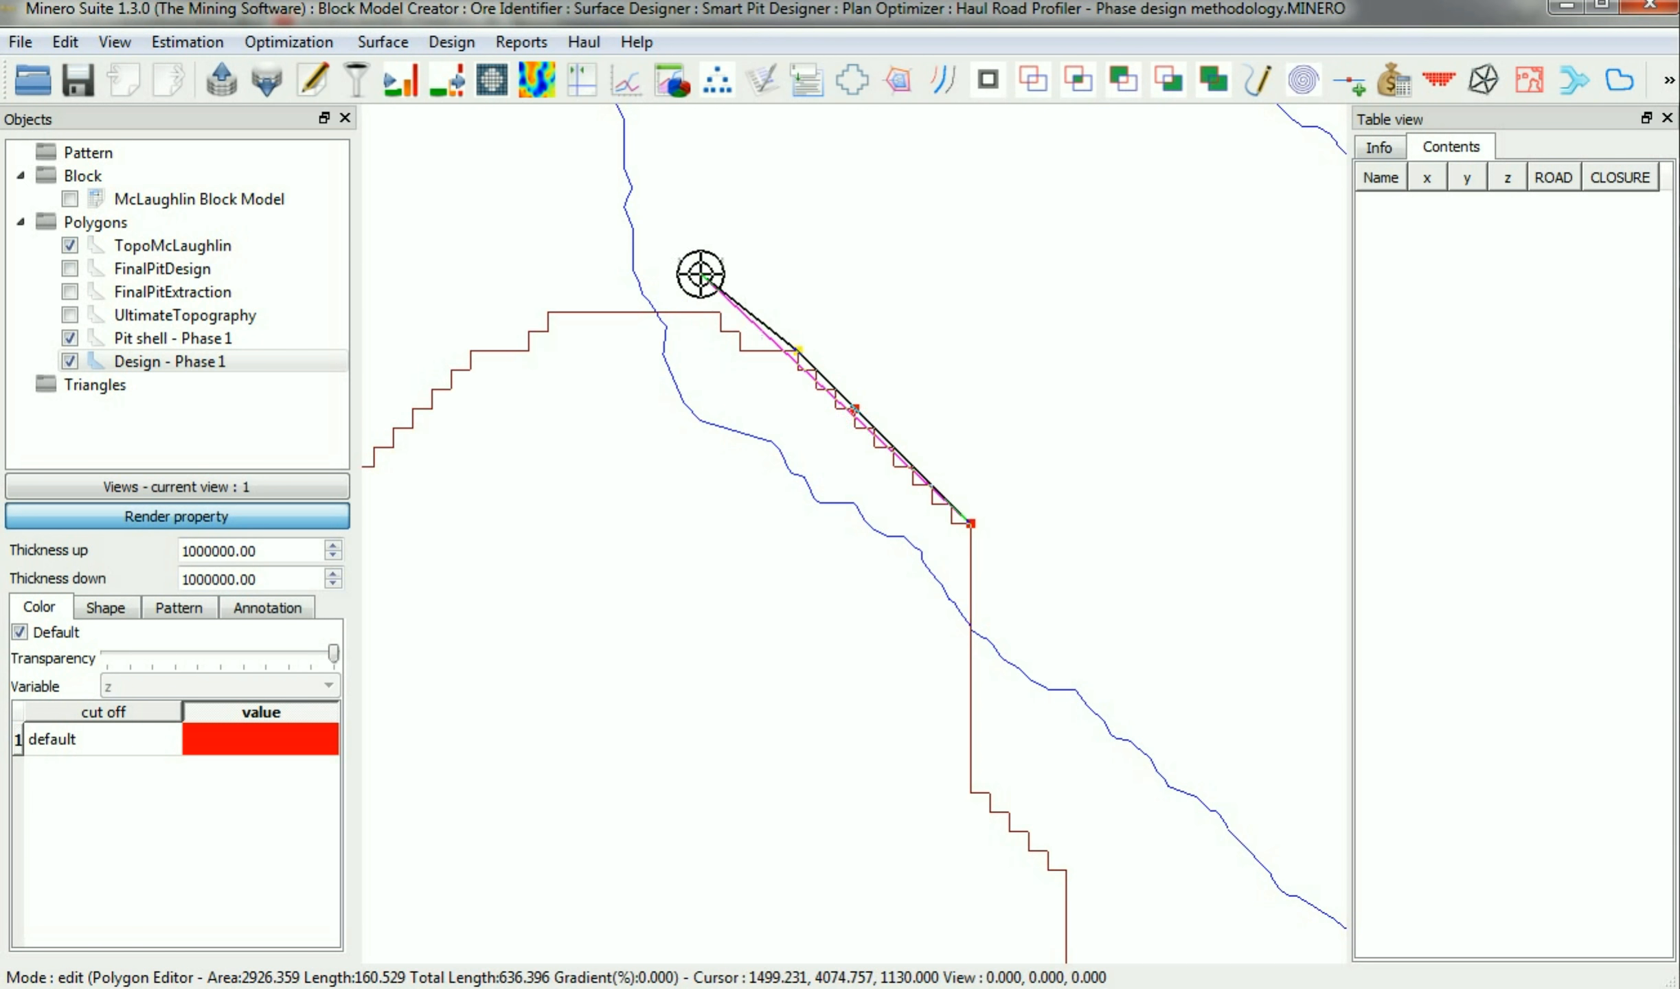
click(720, 312)
click(548, 311)
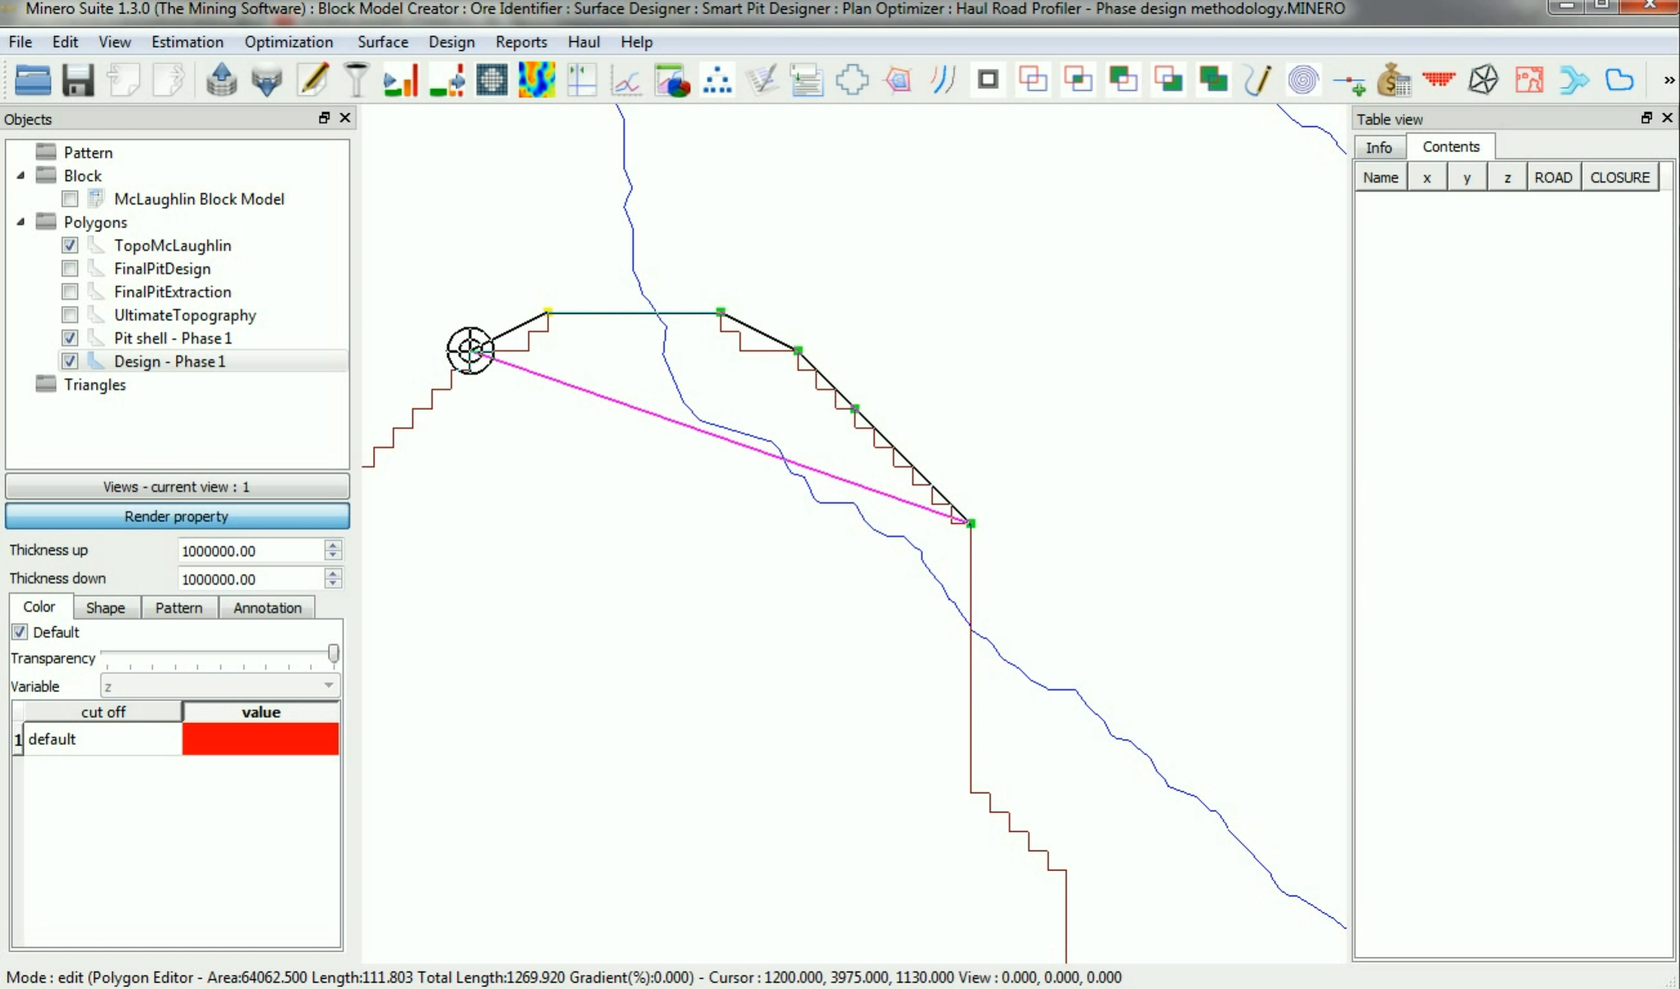
click(471, 351)
Continue the design polygon down the pit shell's northwest slope and west side, with straight segments smoothing the block steps.
middle_drag(492, 405, 859, 349)
click(741, 389)
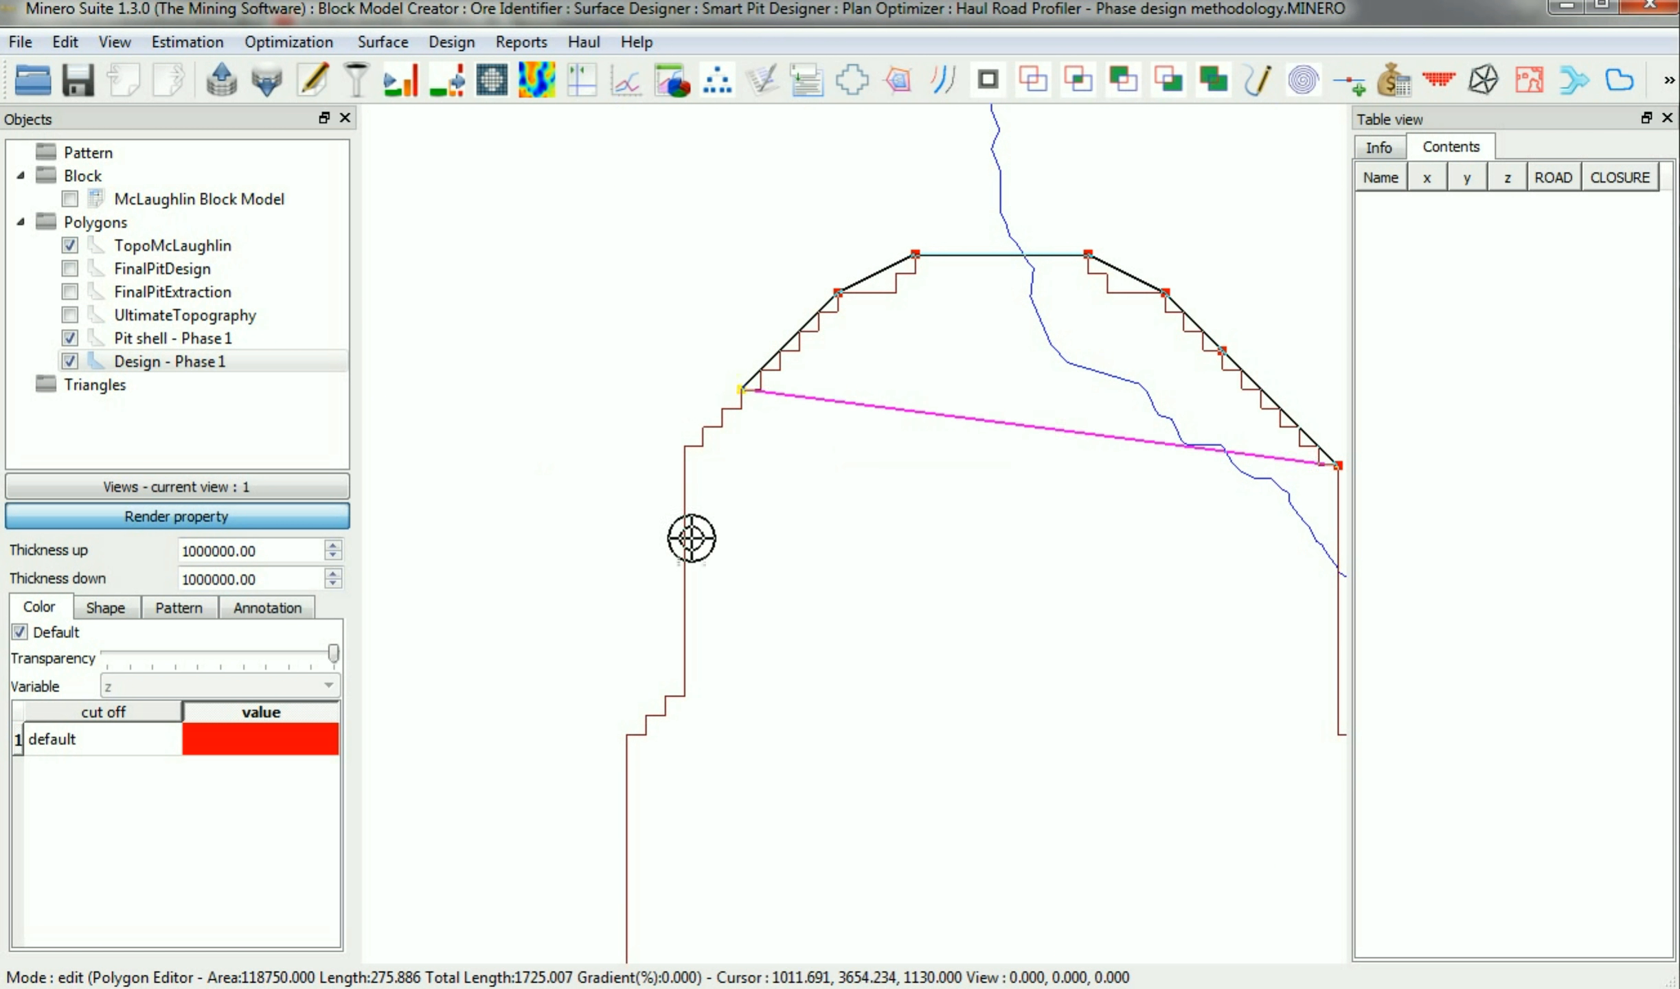
click(684, 446)
click(664, 696)
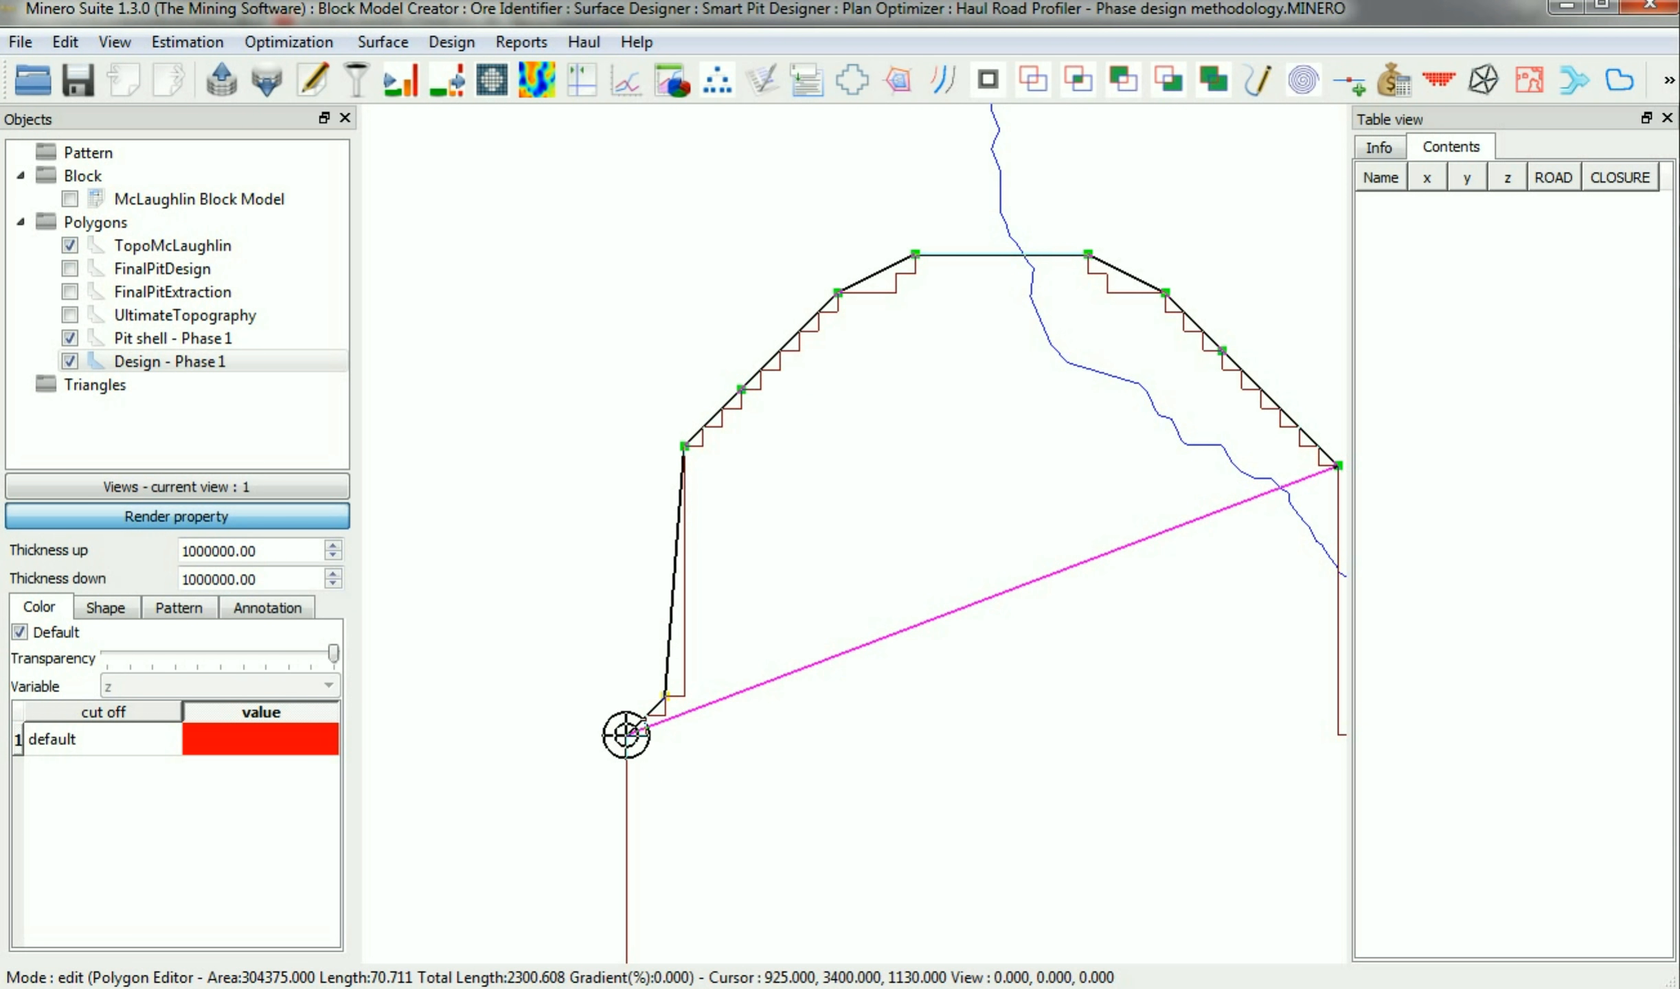
click(625, 735)
middle_drag(715, 729, 656, 436)
click(557, 592)
click(570, 736)
click(584, 787)
Continue the level 1130 design polygon down the pit shell's southwest slope and along its south edge.
middle_drag(656, 858, 585, 661)
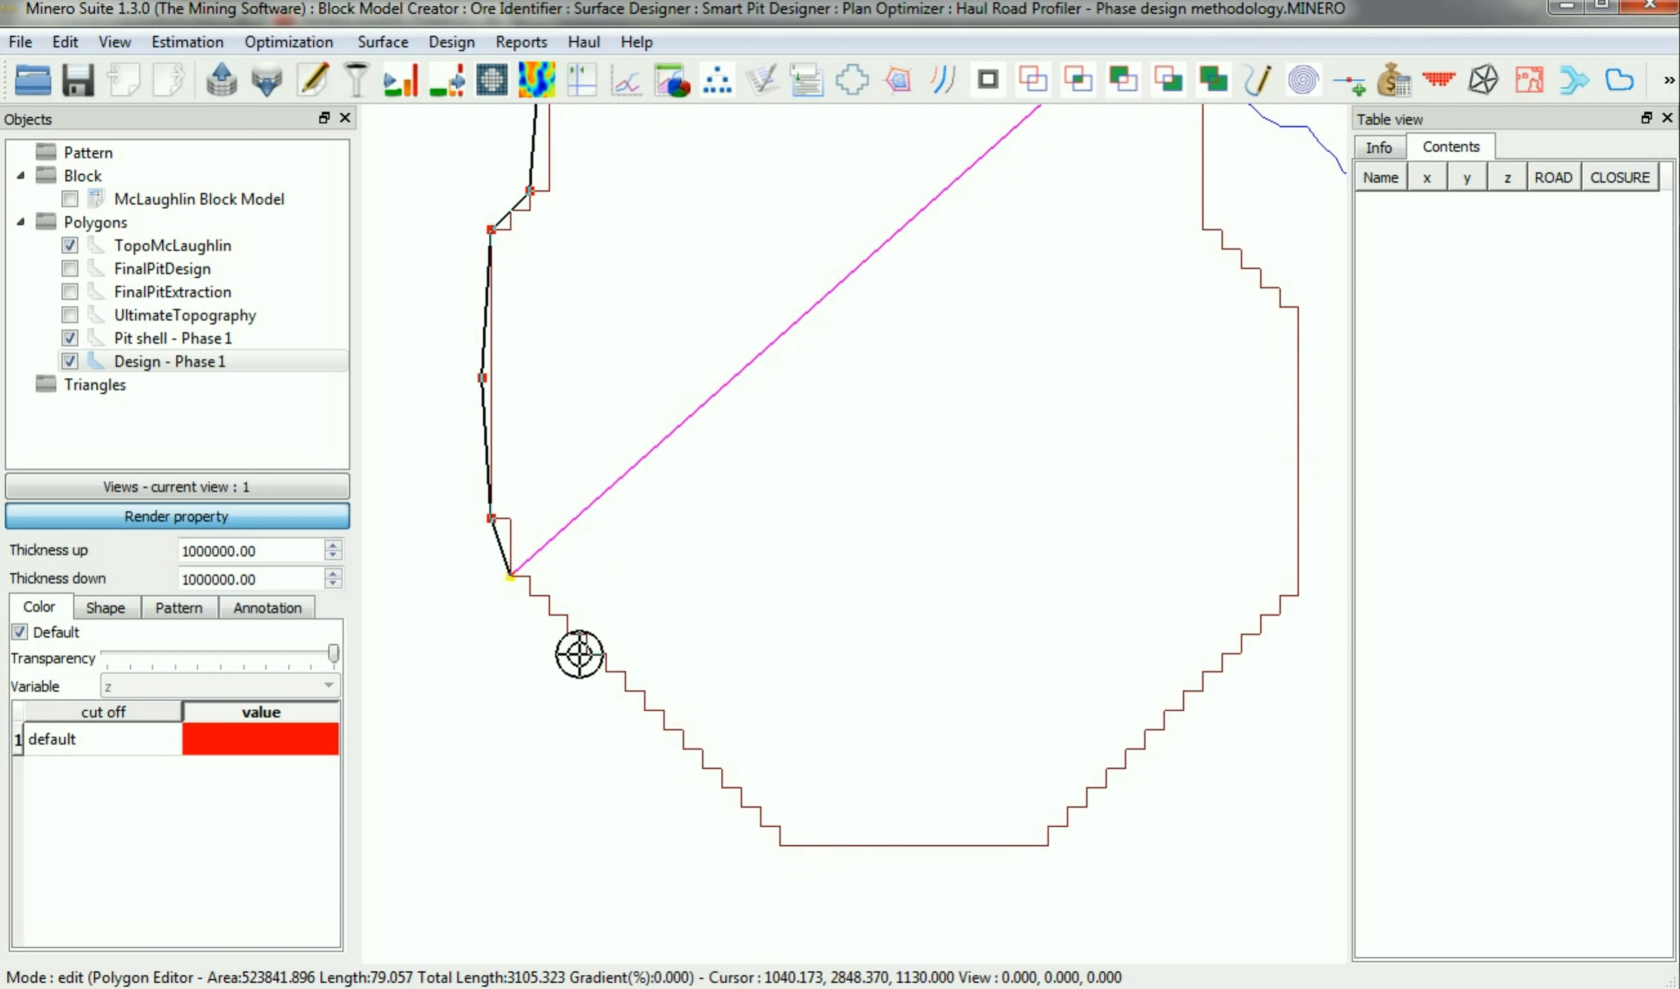
click(587, 654)
click(664, 732)
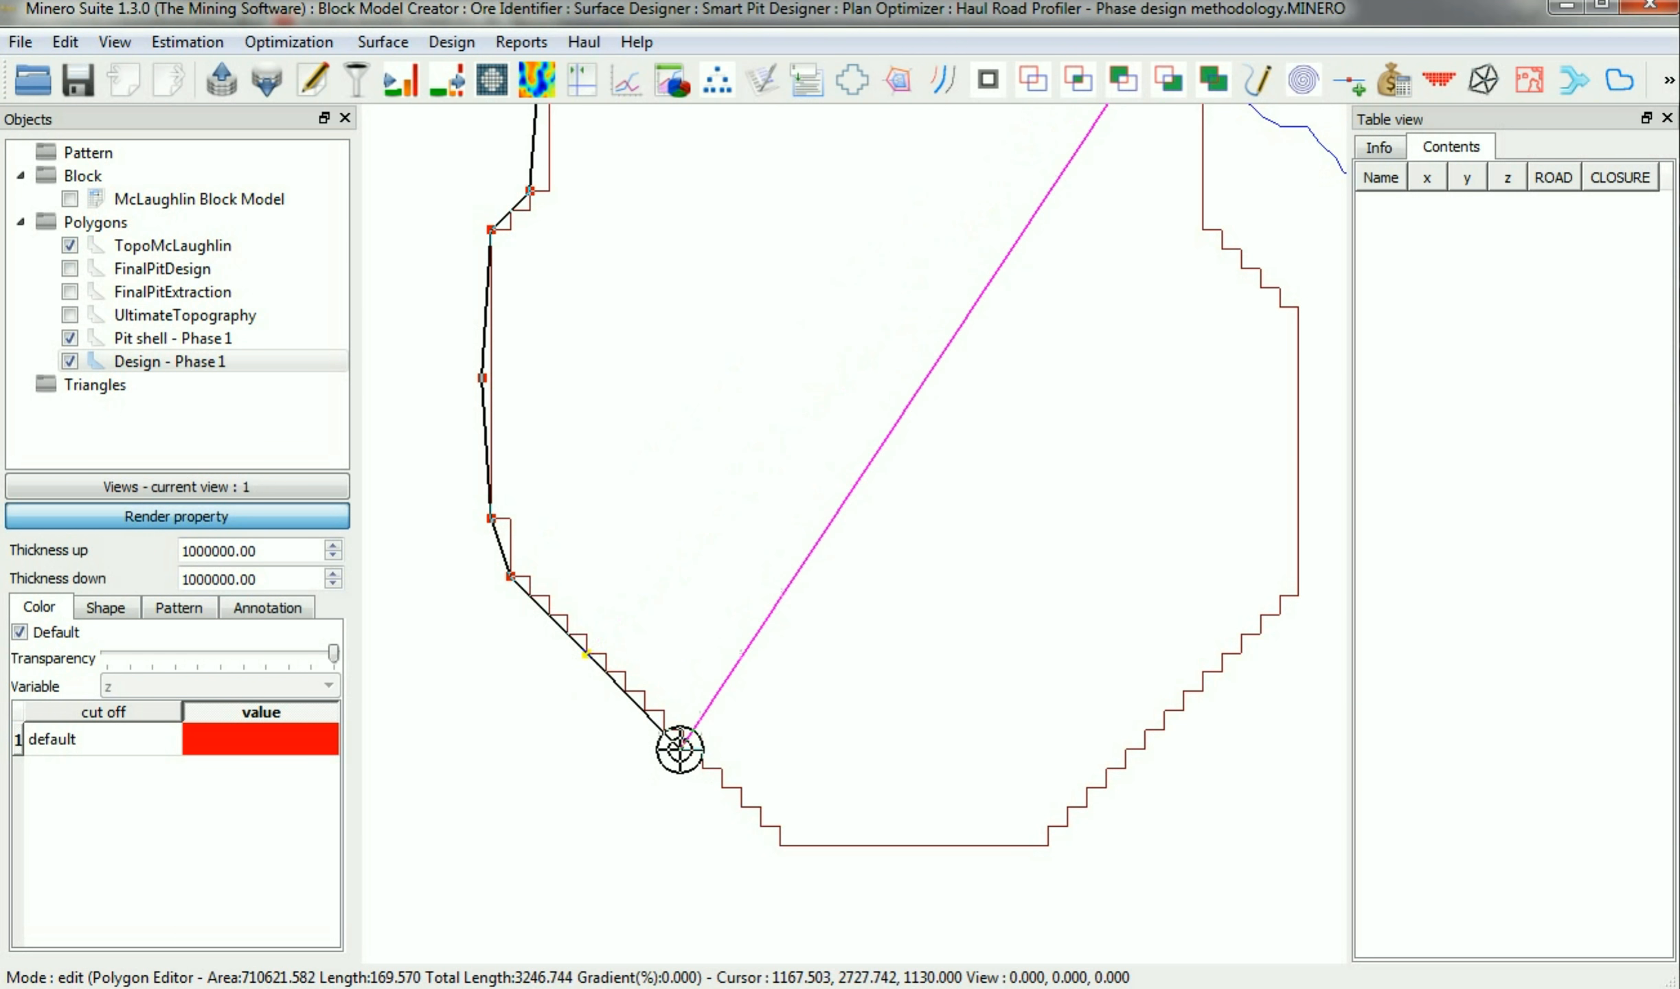
click(760, 826)
click(780, 846)
click(946, 858)
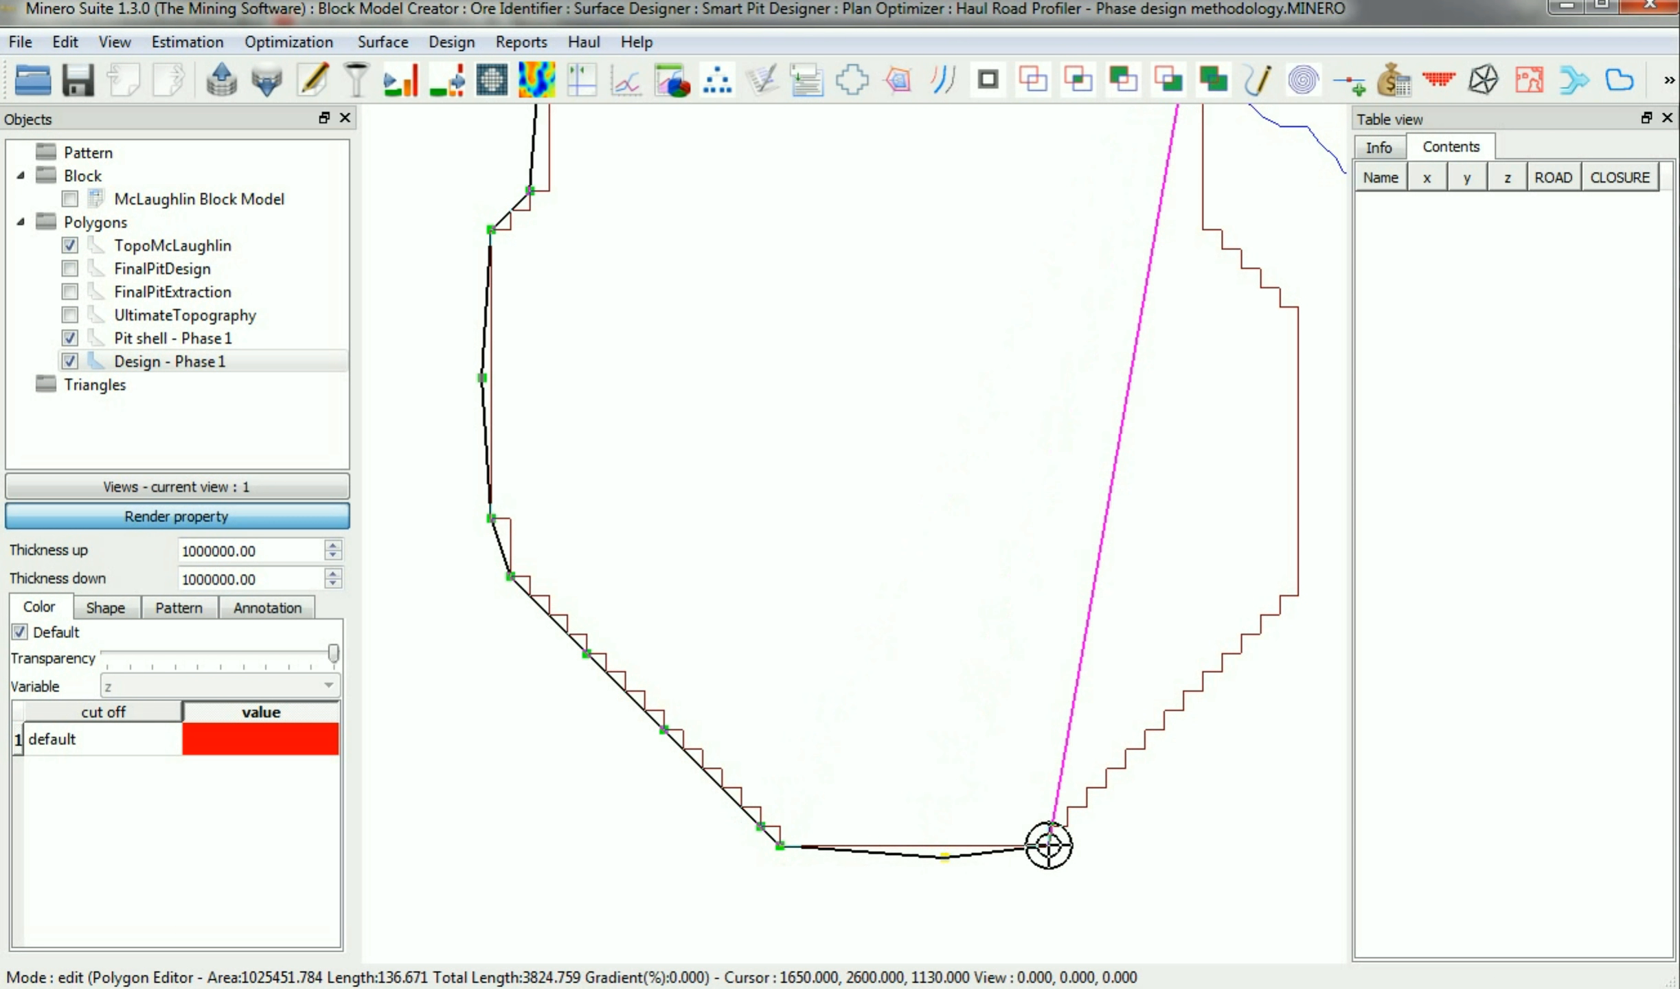
click(1049, 847)
Trace the pit shell's southeast slope and east side up to the northeast corner, and finish the level 1130 polygon.
click(1161, 732)
middle_drag(1133, 725, 836, 670)
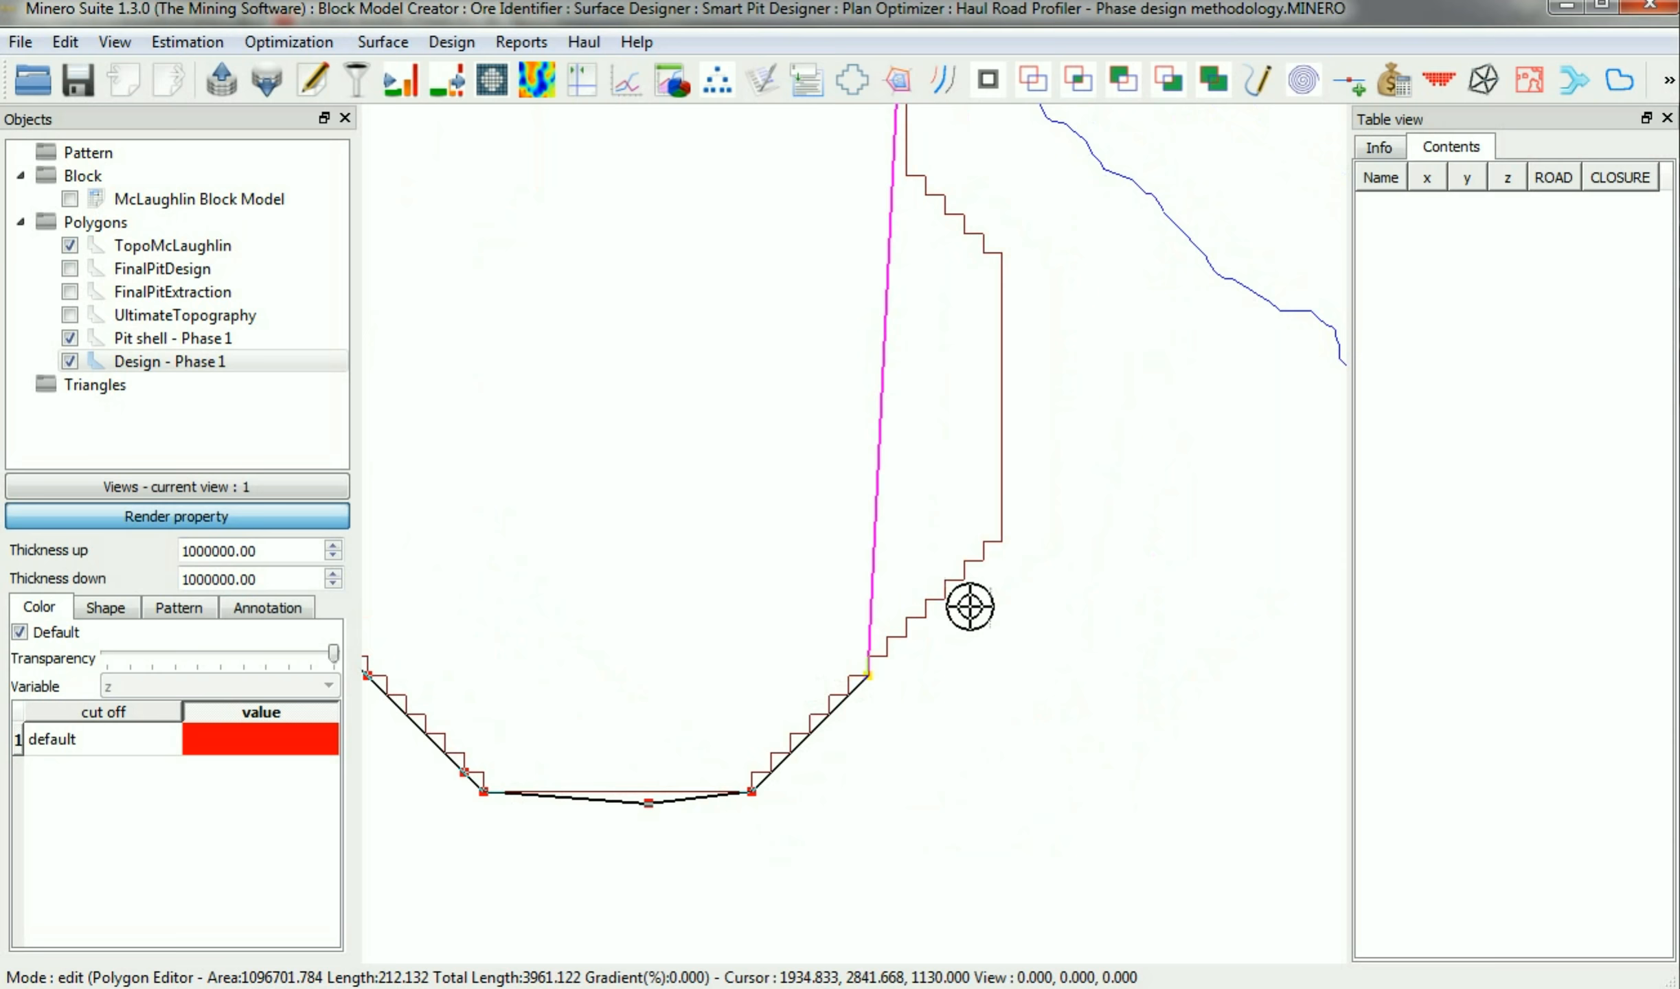
click(983, 561)
click(1002, 539)
click(1014, 359)
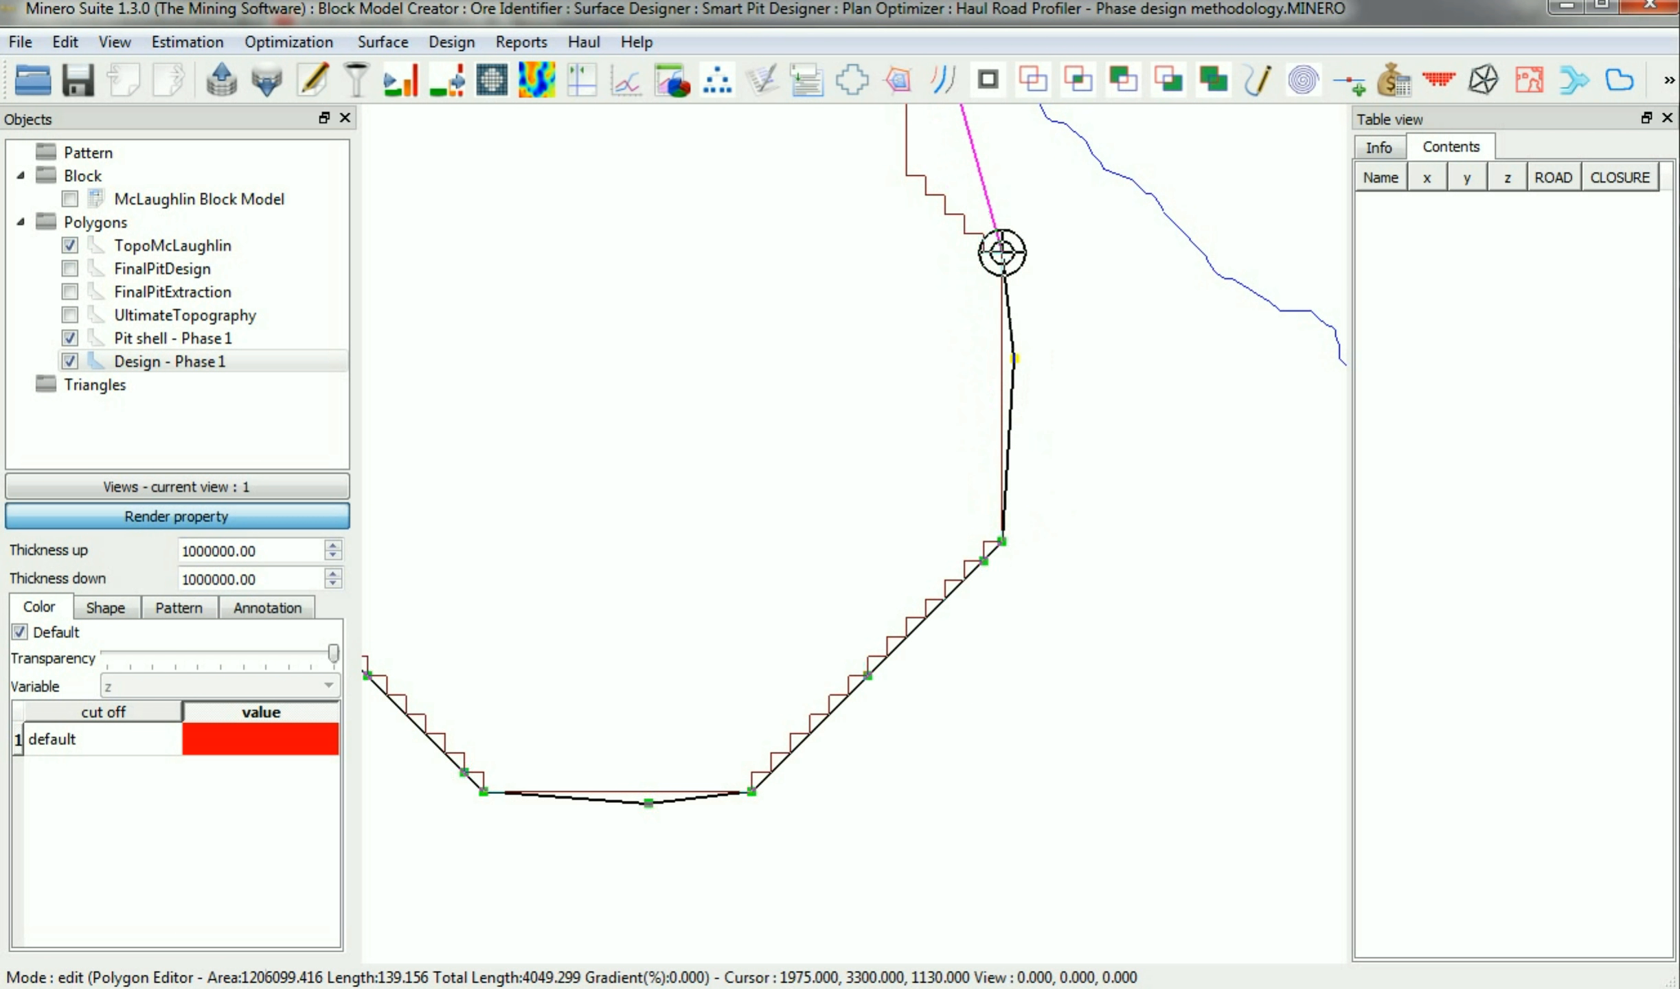
click(1002, 252)
click(932, 173)
middle_drag(933, 172, 835, 547)
click(805, 630)
right_click(851, 545)
scroll(908, 532, down, 6)
scroll(810, 569, up, 1)
scroll(837, 548, up, 1)
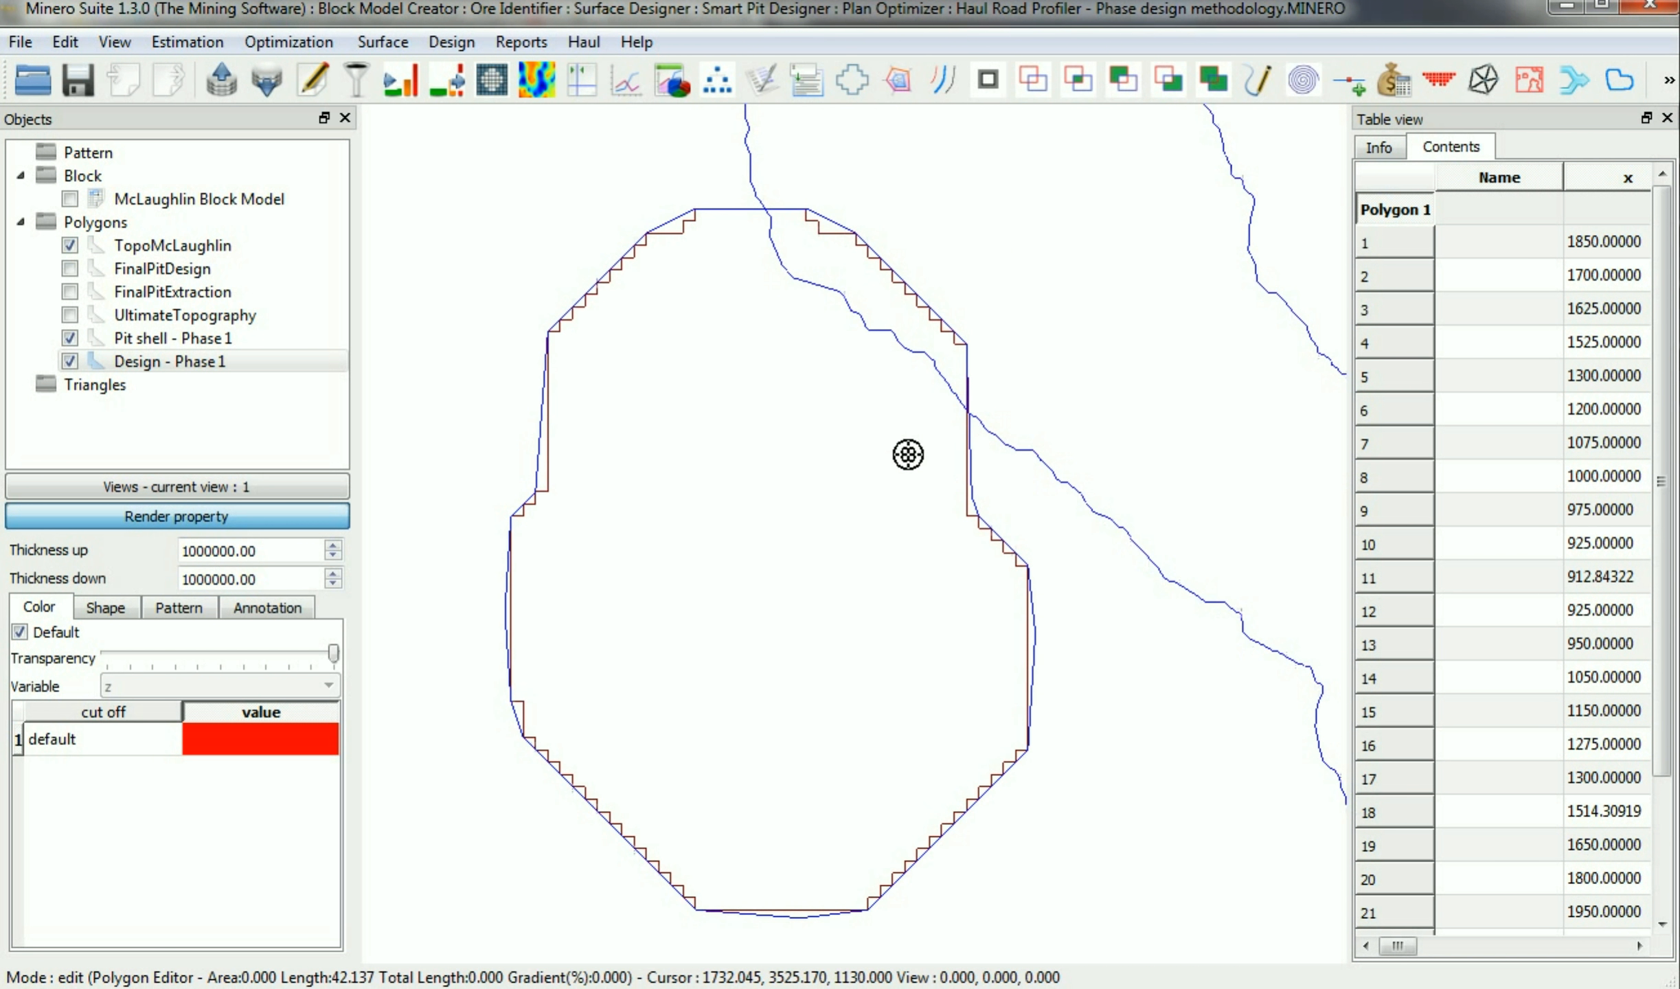
Project the level 1130 polygon up and out by one 20 m bench at a 45-degree slope, without a block object.
click(453, 41)
click(505, 102)
click(853, 226)
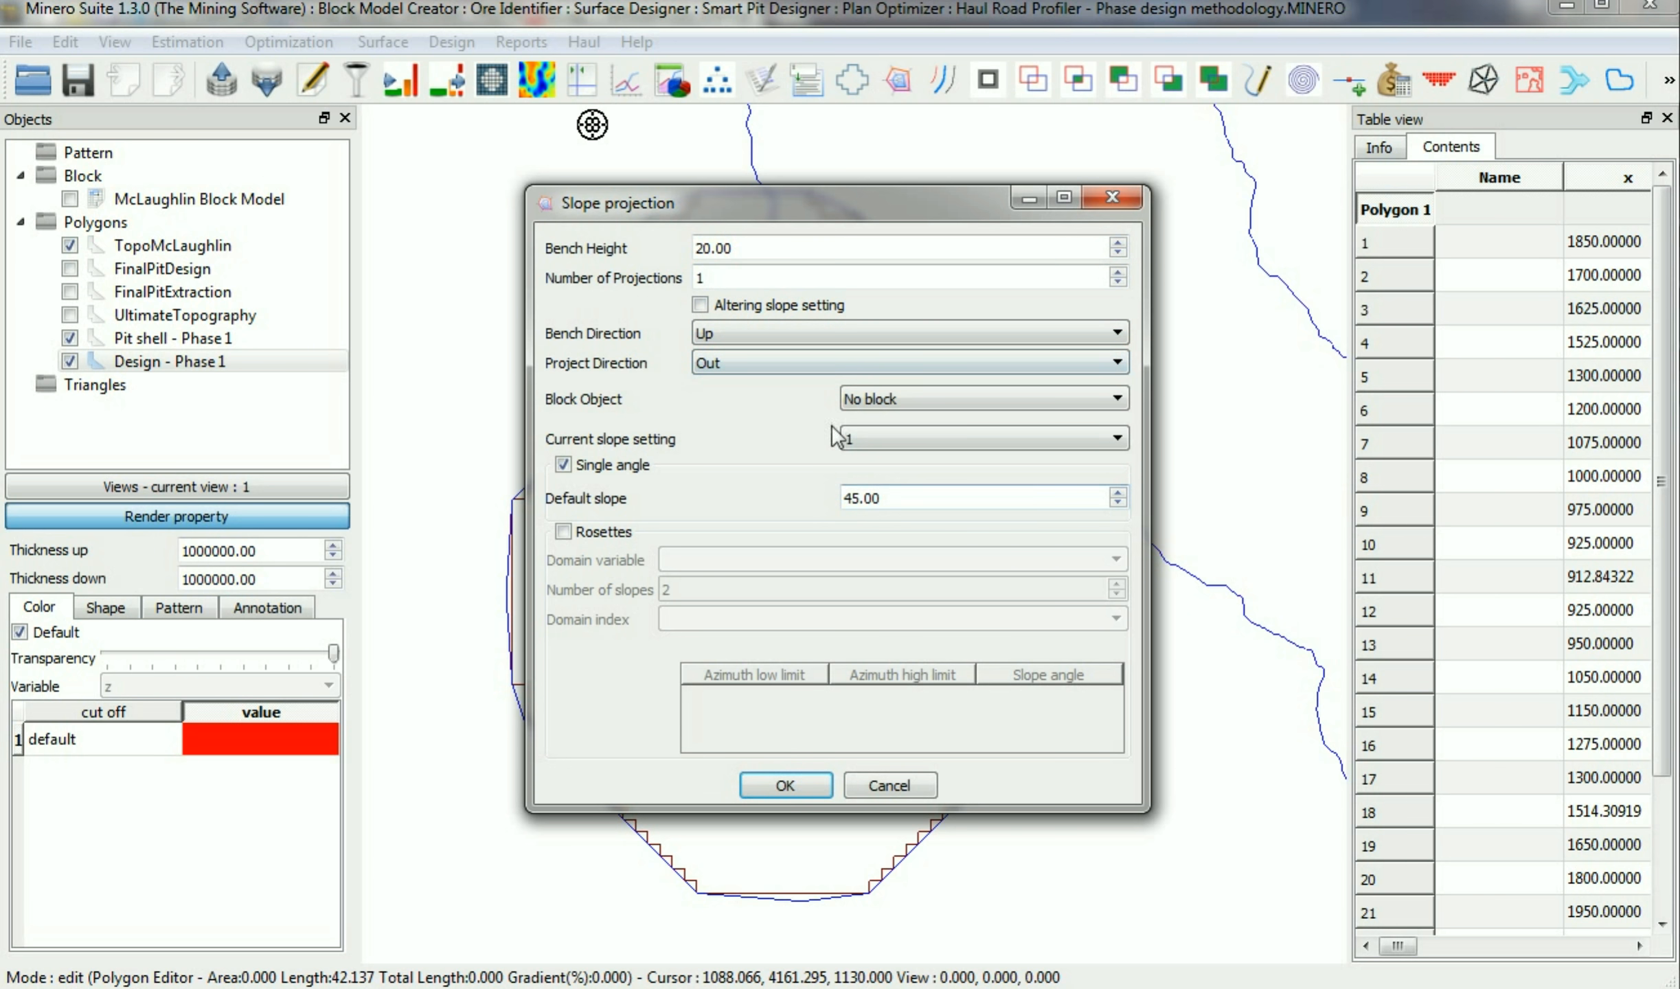
click(880, 400)
click(905, 396)
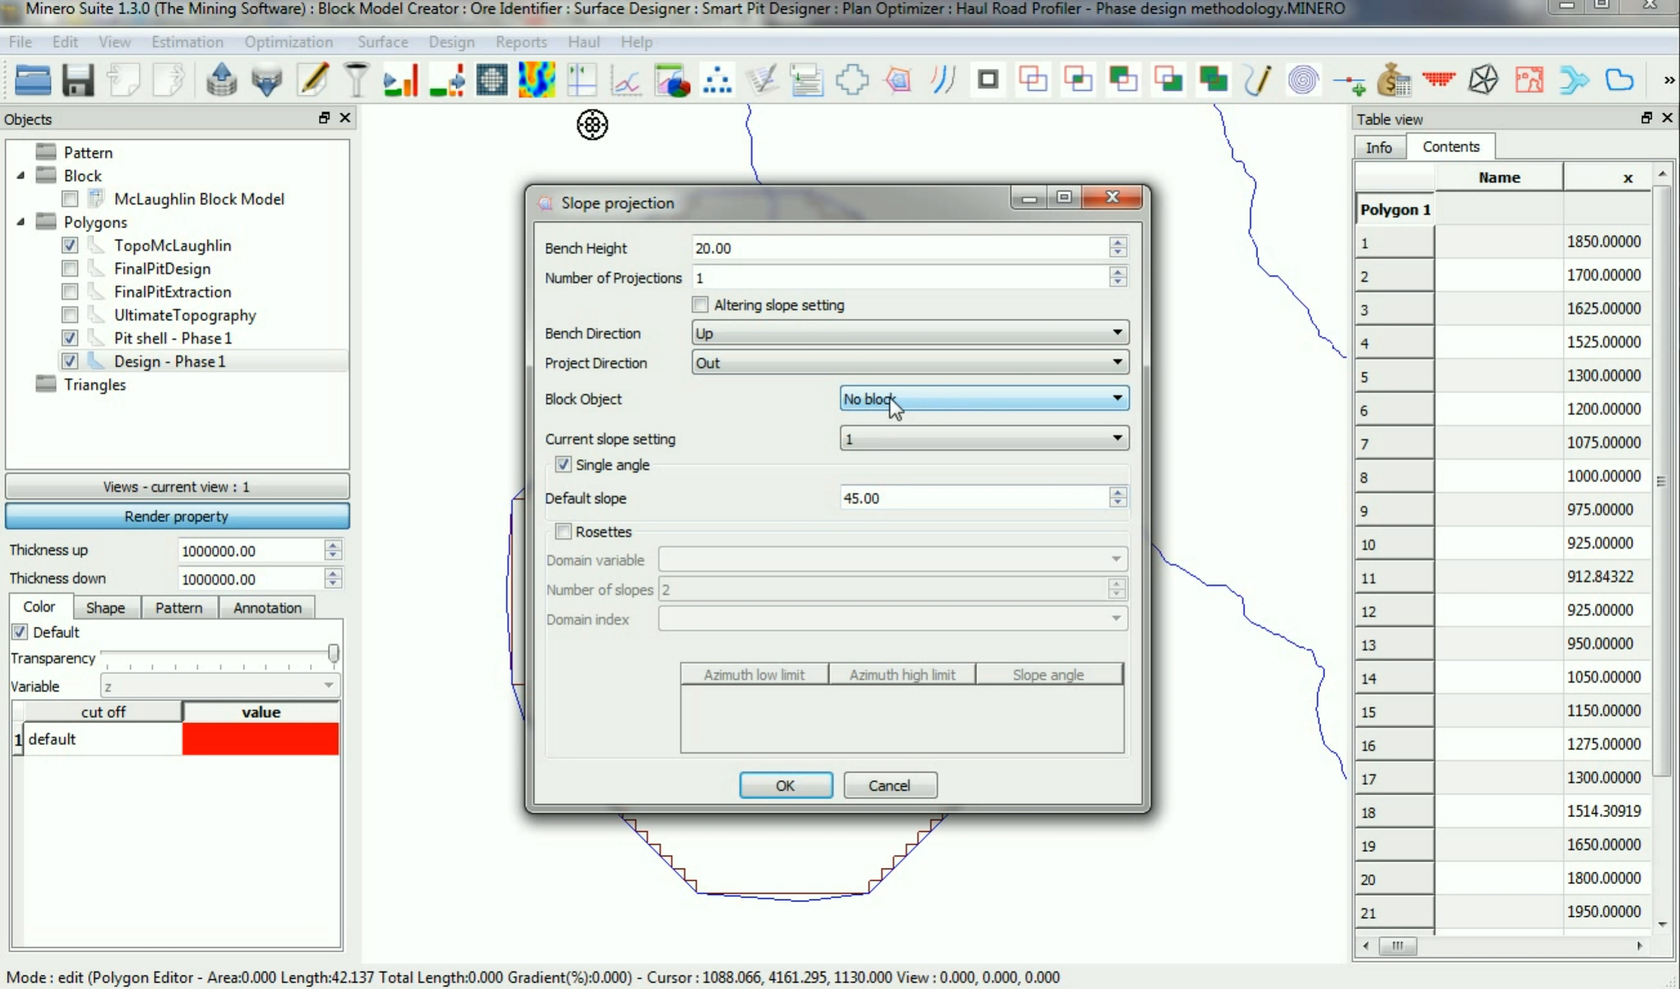
click(801, 777)
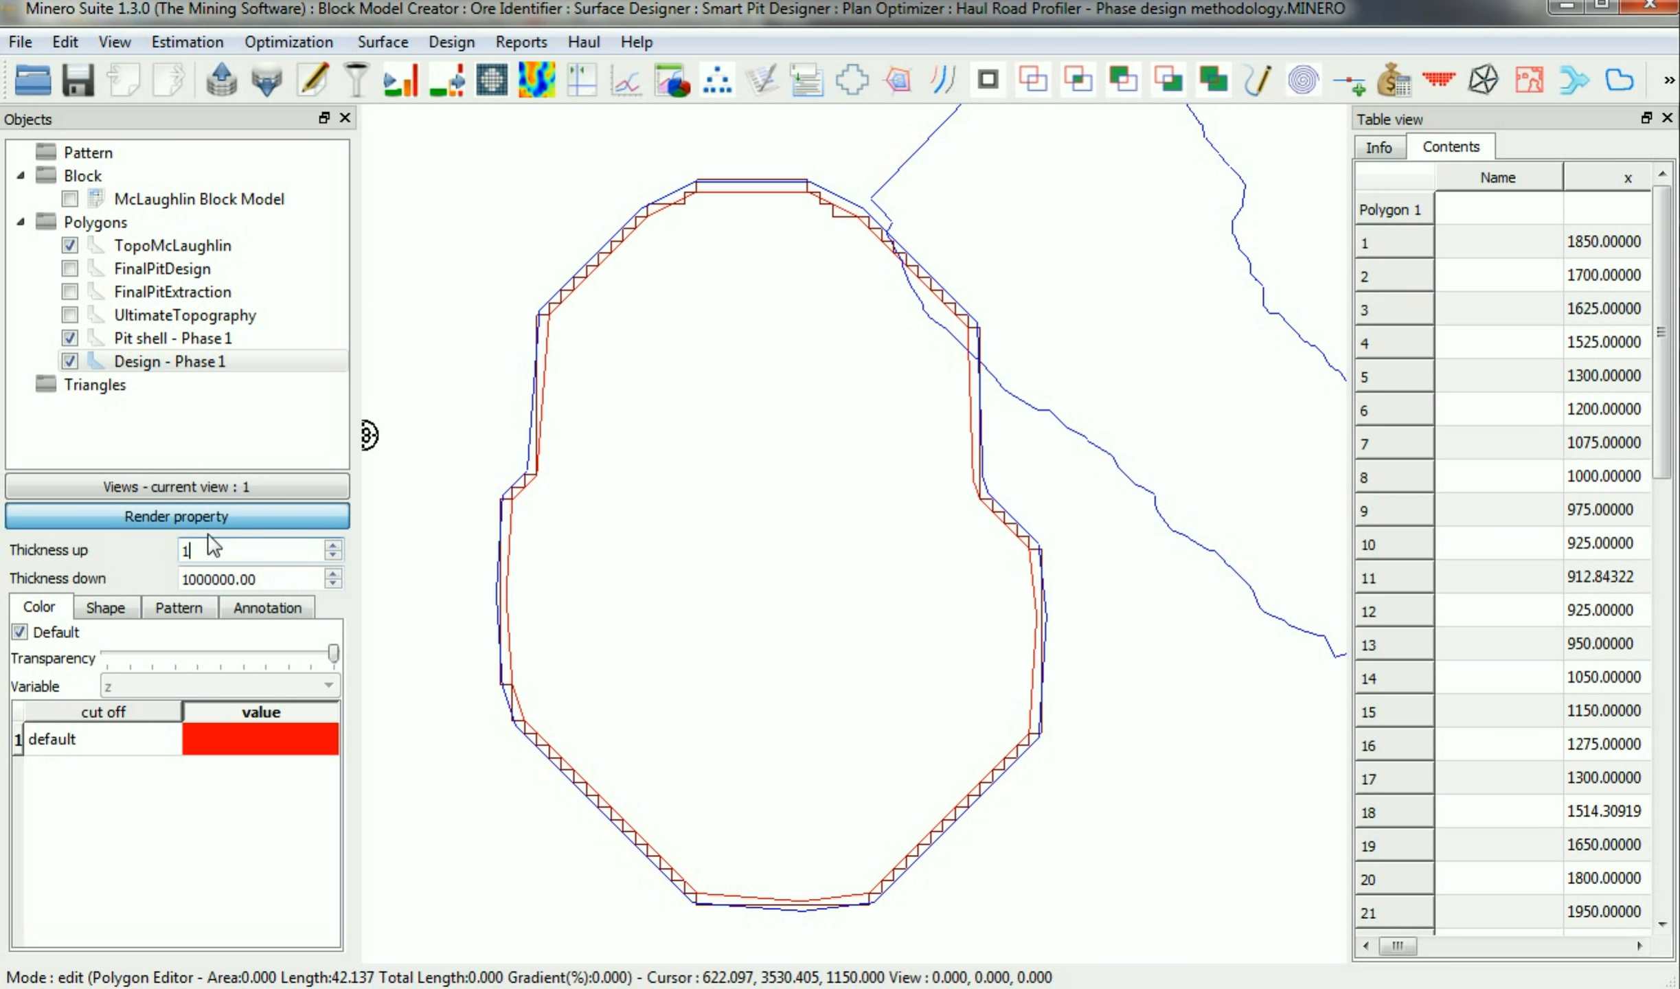
Limit the Design - Phase 1 display thickness to 1 up and 1 down, and return to level 1130.
key(ctrl+a)
text(1)
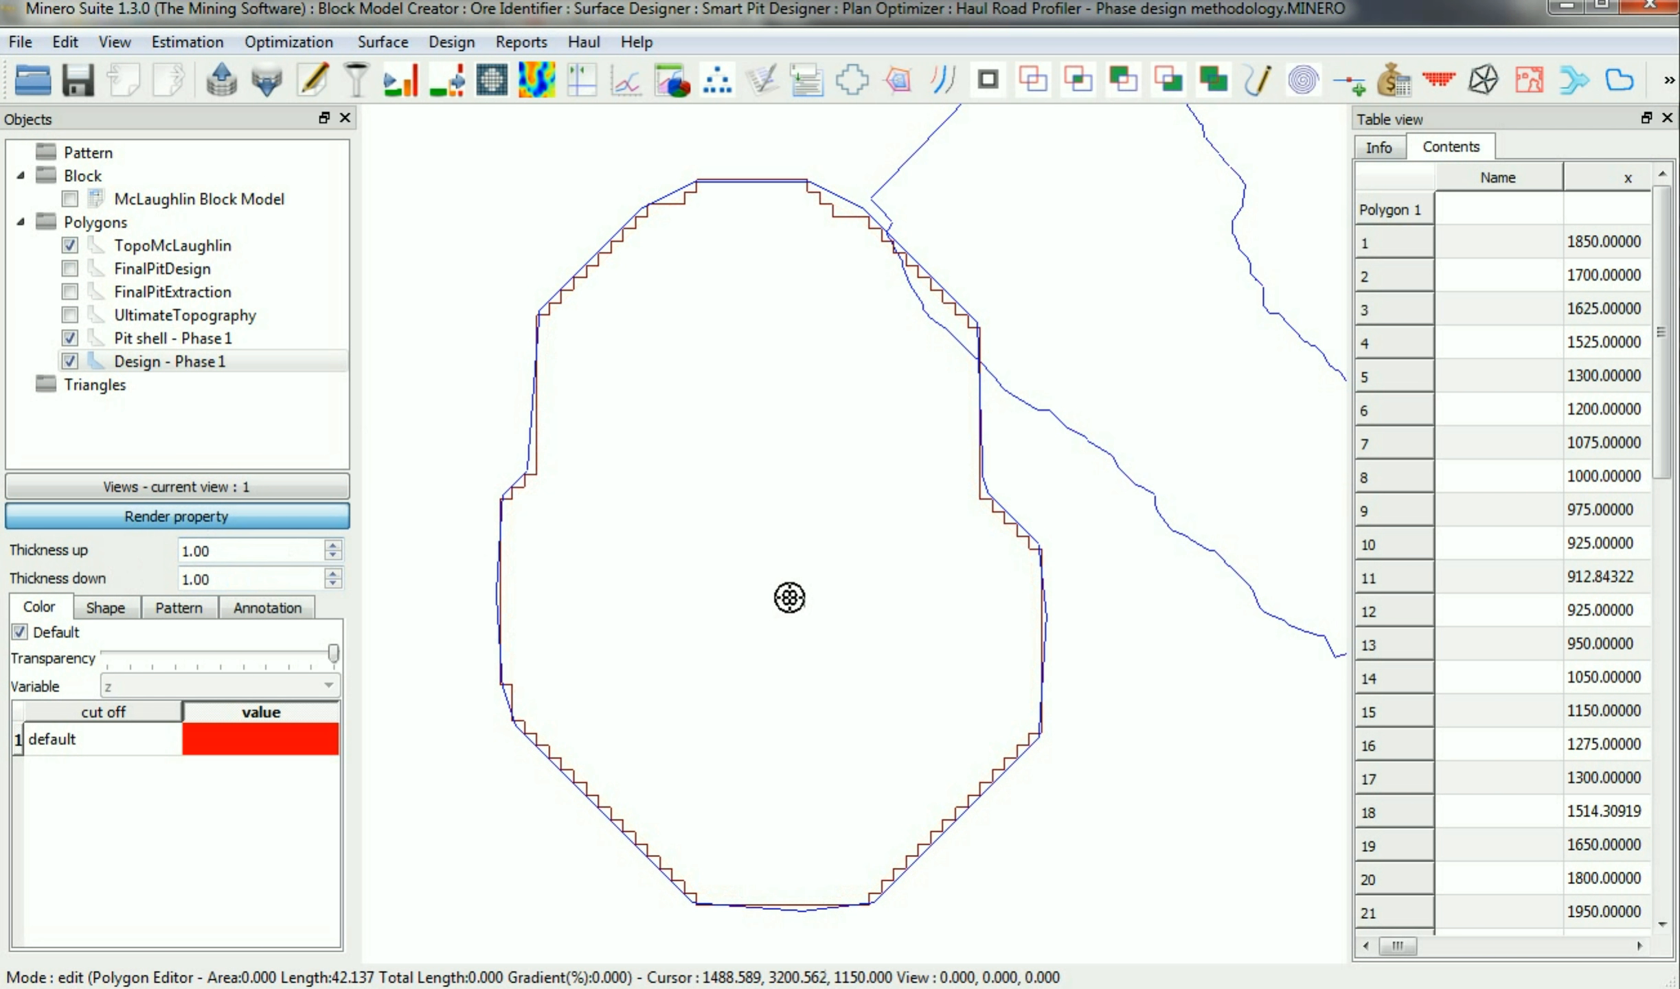
key(Page_Up)
key(Page_Down)
key(Page_Down)
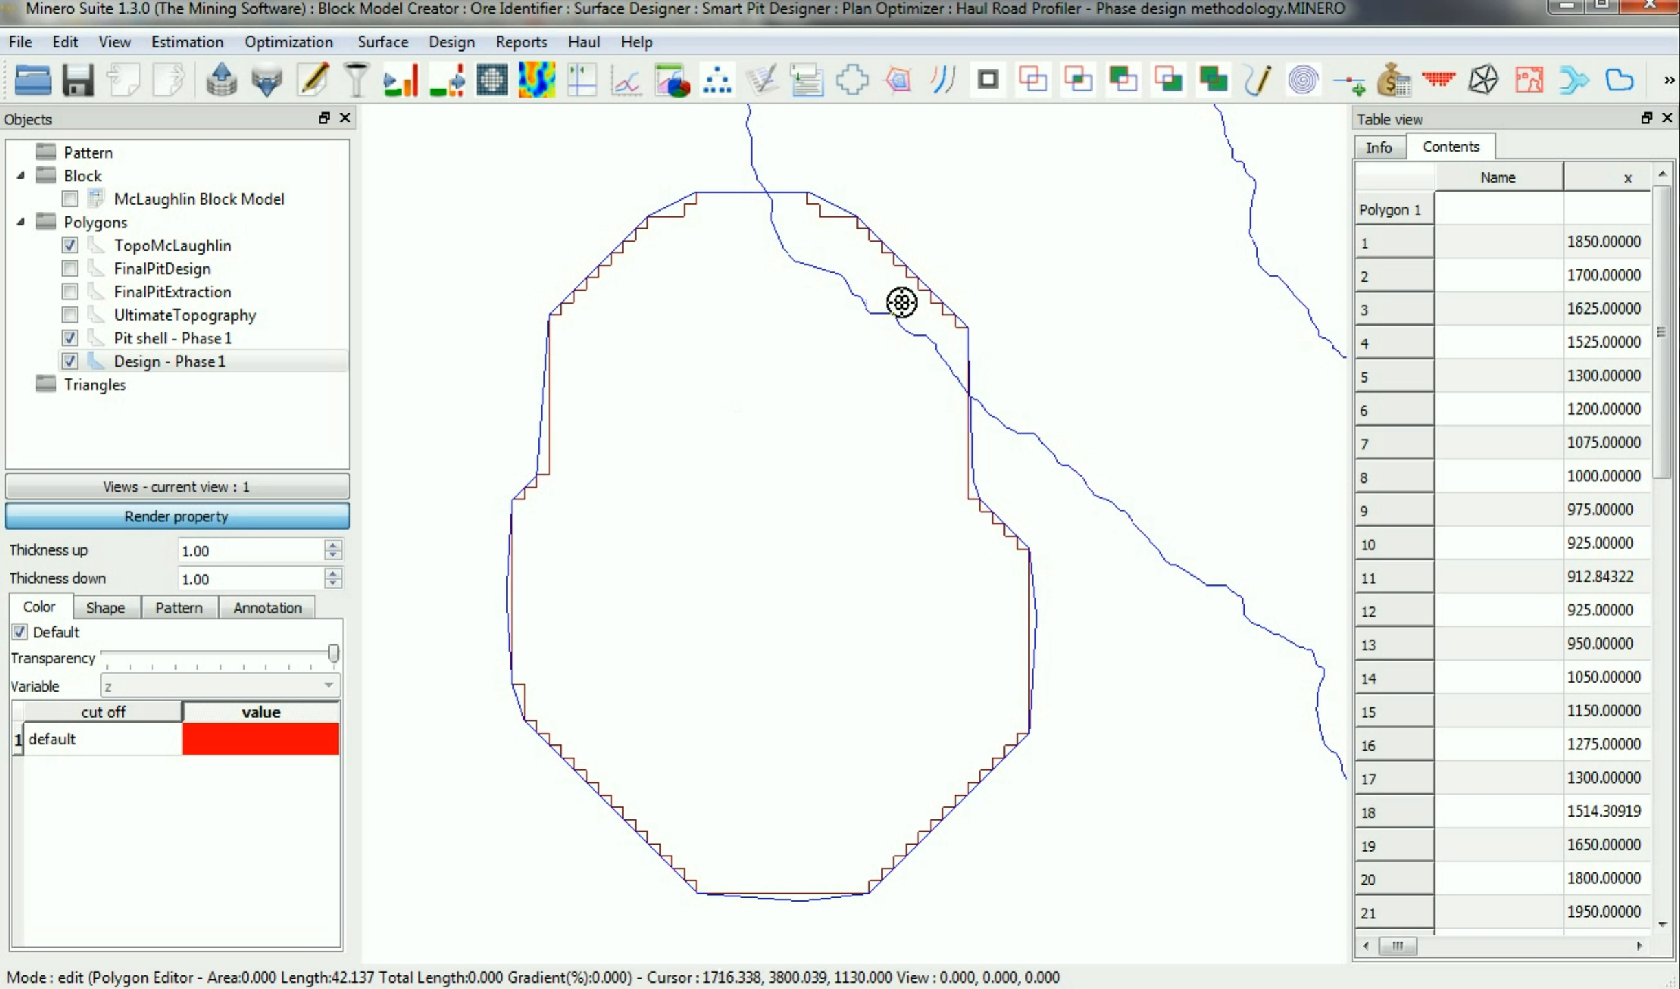
Insert road 1 at the level 1130 polygon's northeast corner, 40 wide with gradient 10 and location Right.
click(953, 311)
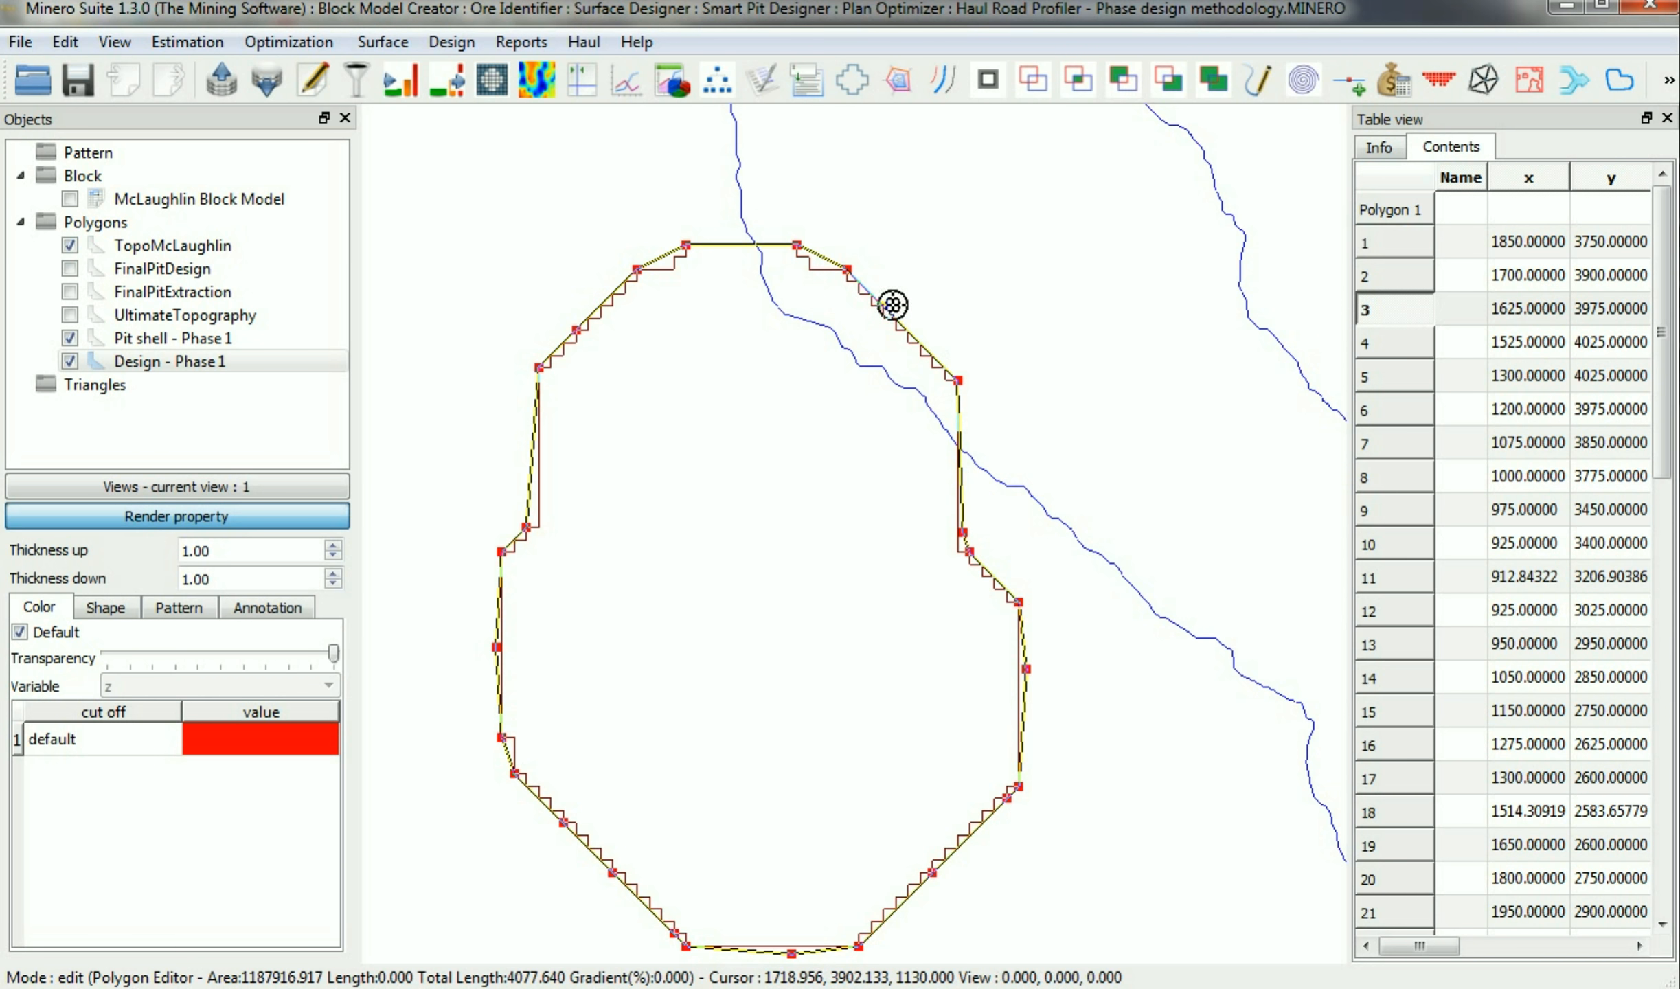
click(880, 304)
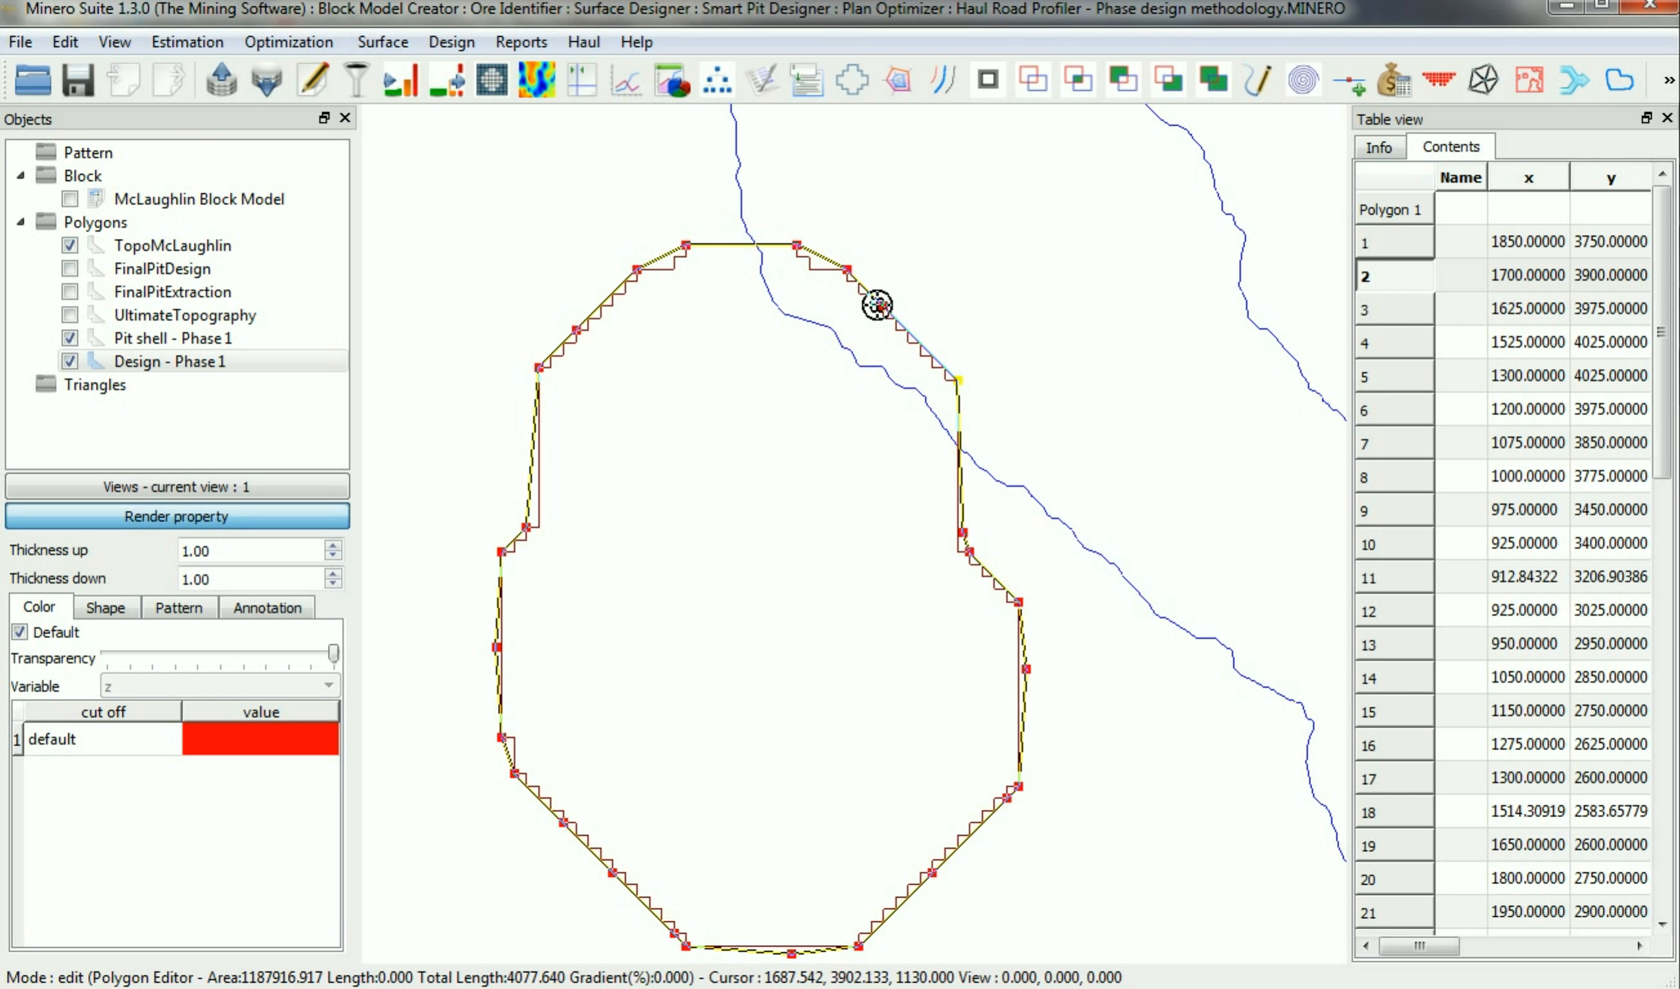
click(877, 304)
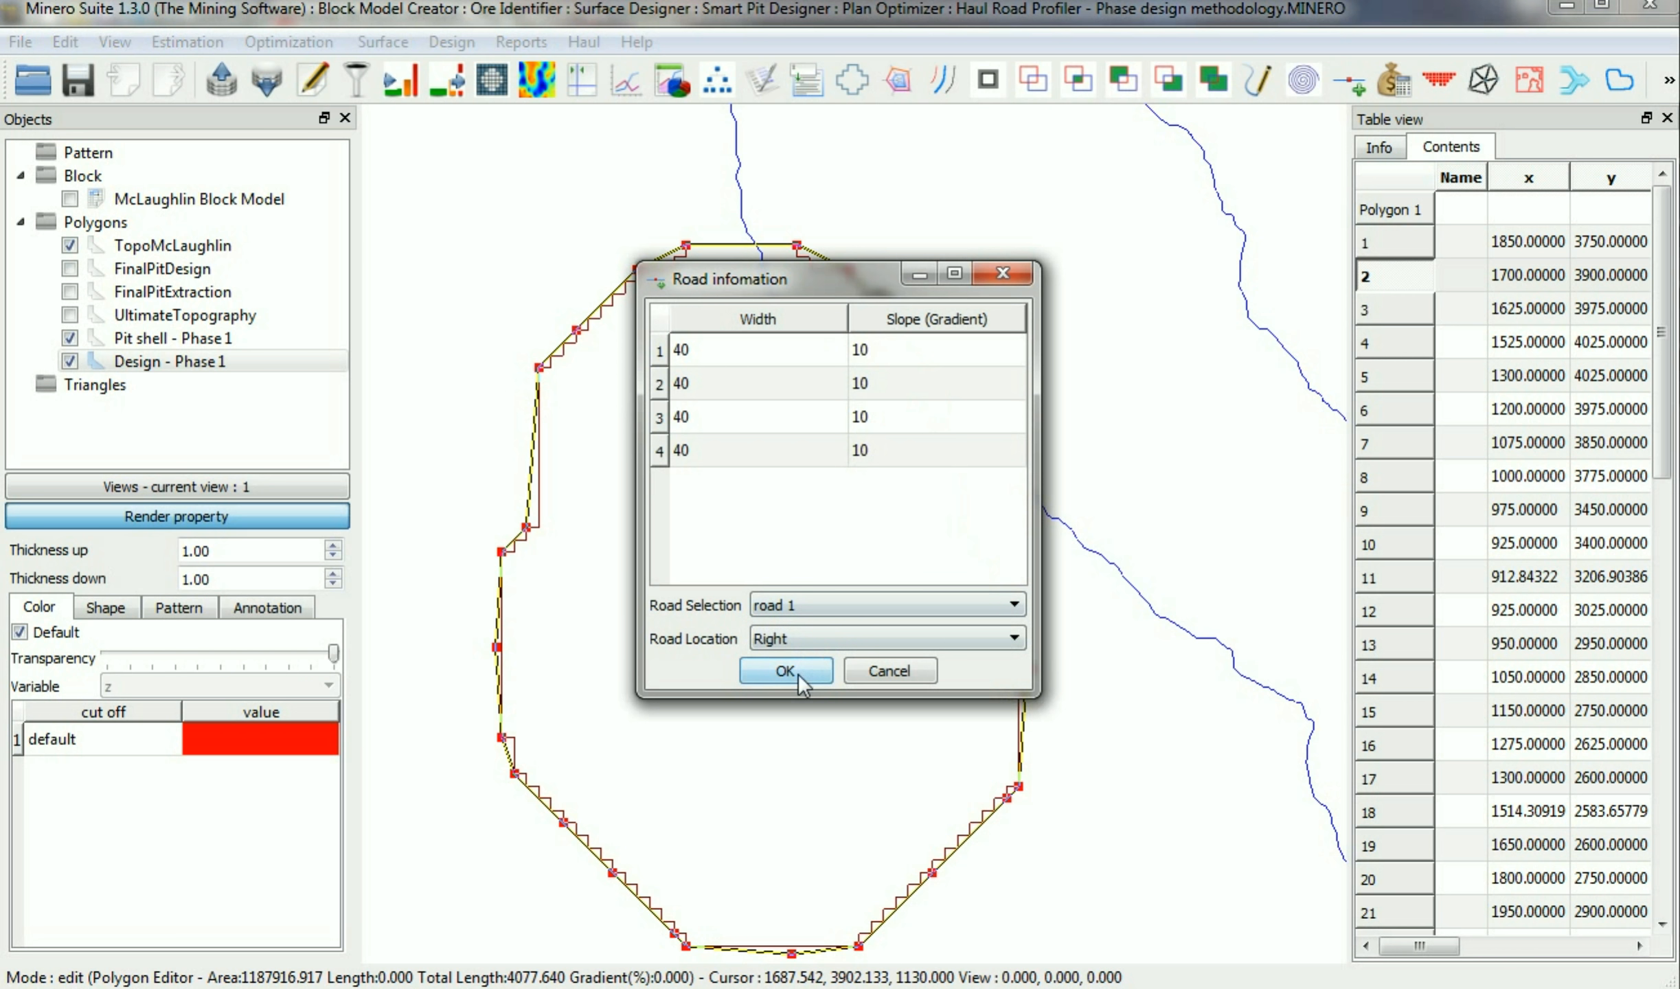
click(786, 671)
Reshape the polygon's northeast slope outward to blend into the road's outer edge, and finish editing it.
scroll(949, 412, up, 3)
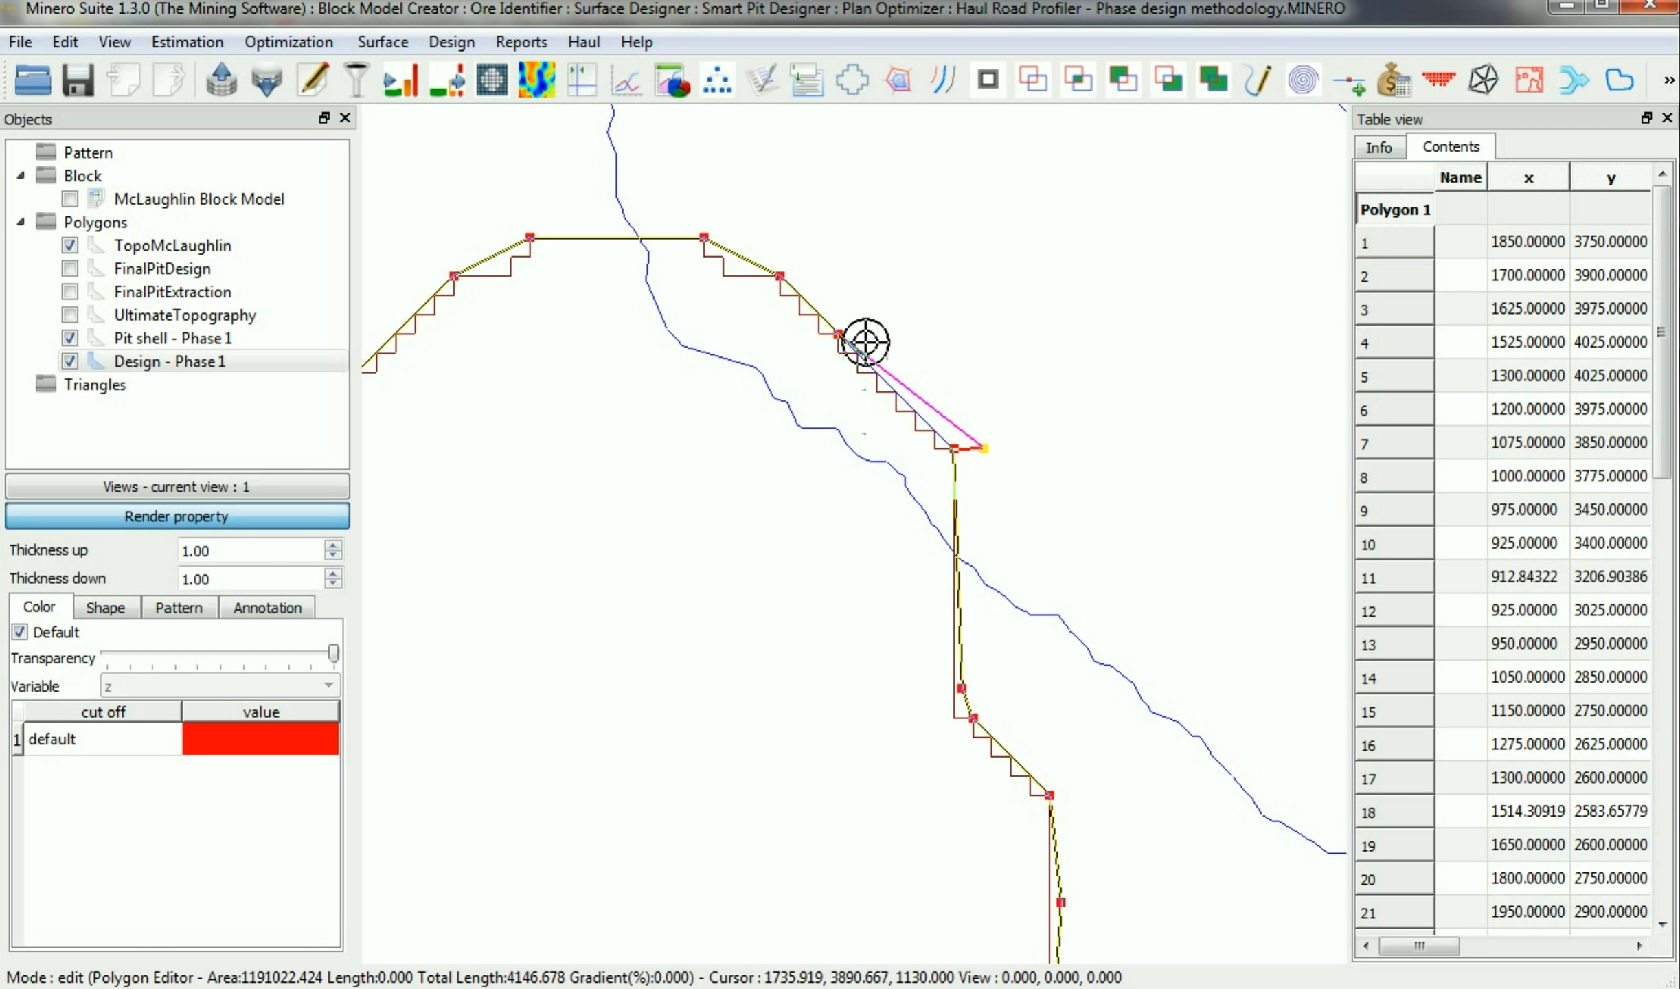
drag(866, 342, 870, 316)
click(819, 280)
drag(953, 449, 954, 467)
right_click(956, 467)
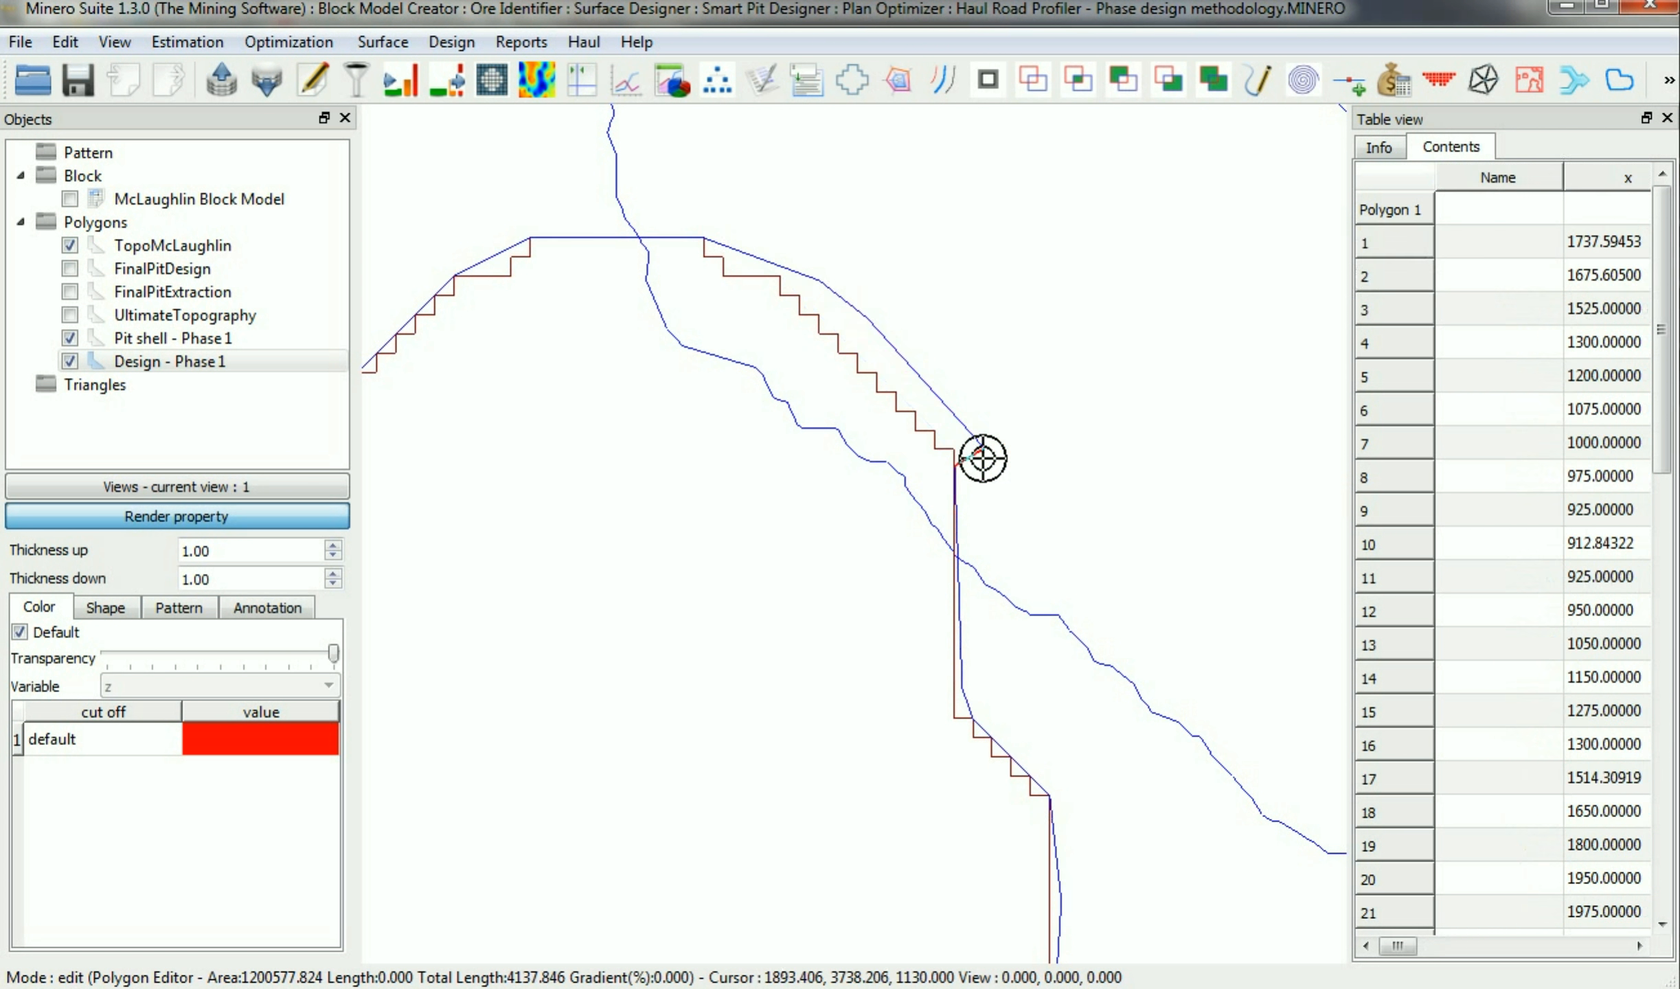
Project the road polygon down and in by five 20 m benches at a 45-degree slope.
scroll(957, 467, down, 3)
scroll(791, 450, up, 1)
click(451, 42)
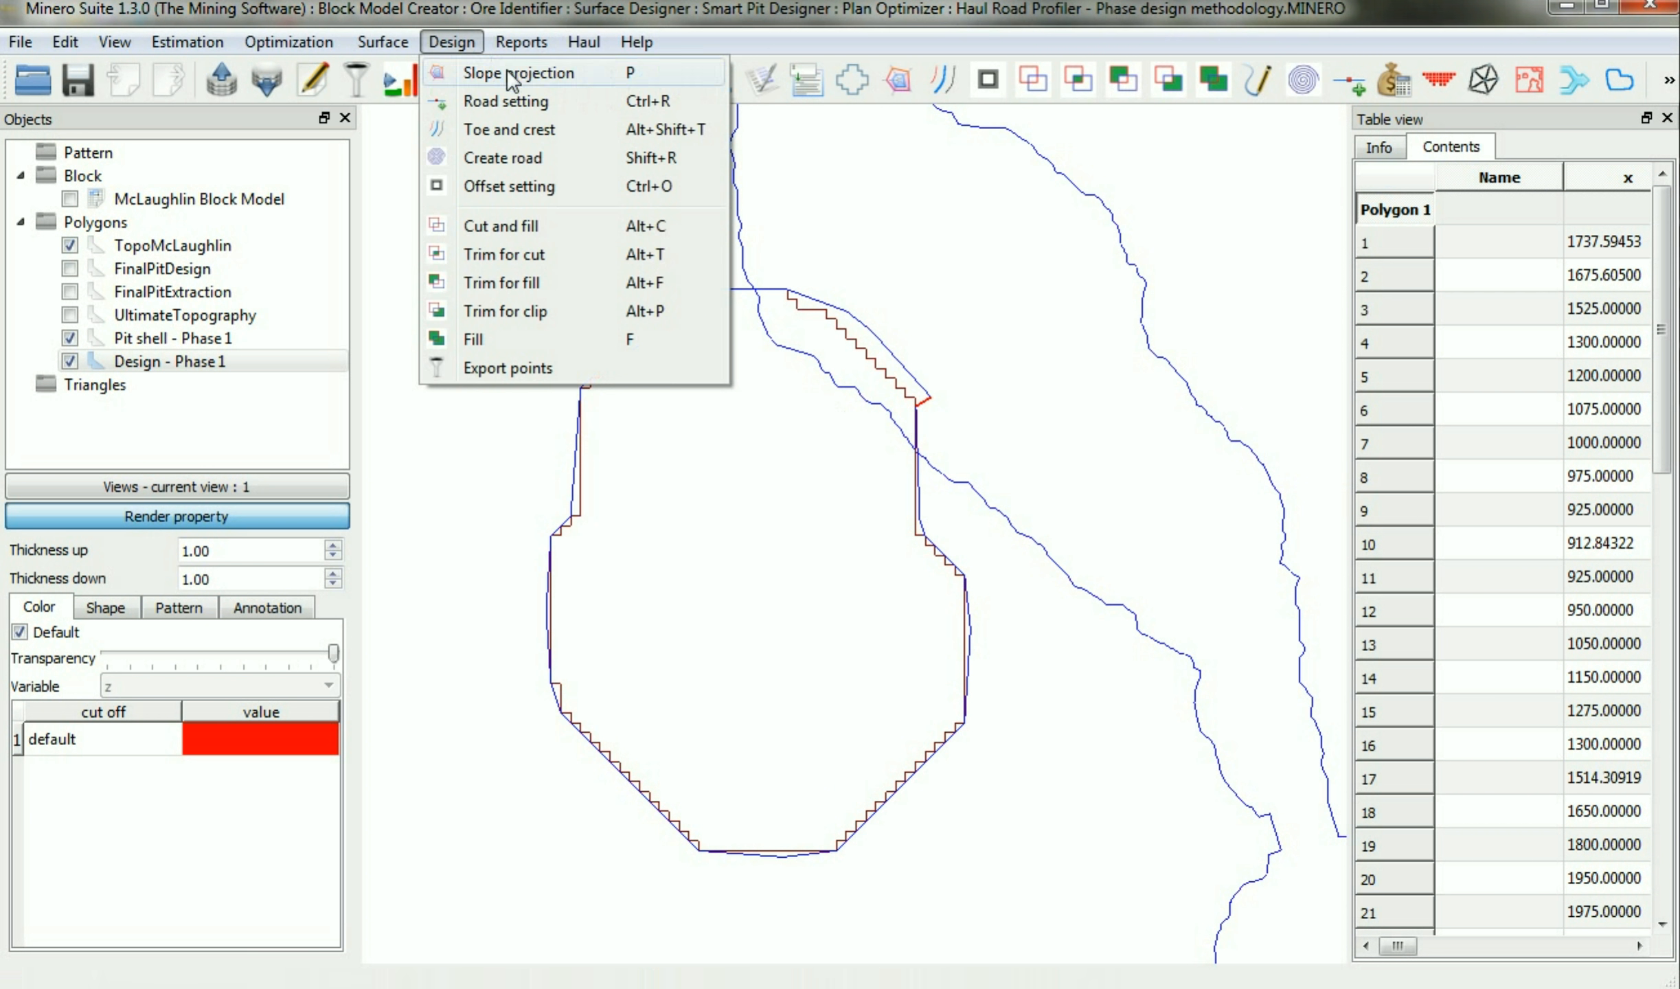
click(512, 74)
click(778, 282)
text(5)
click(735, 332)
click(732, 369)
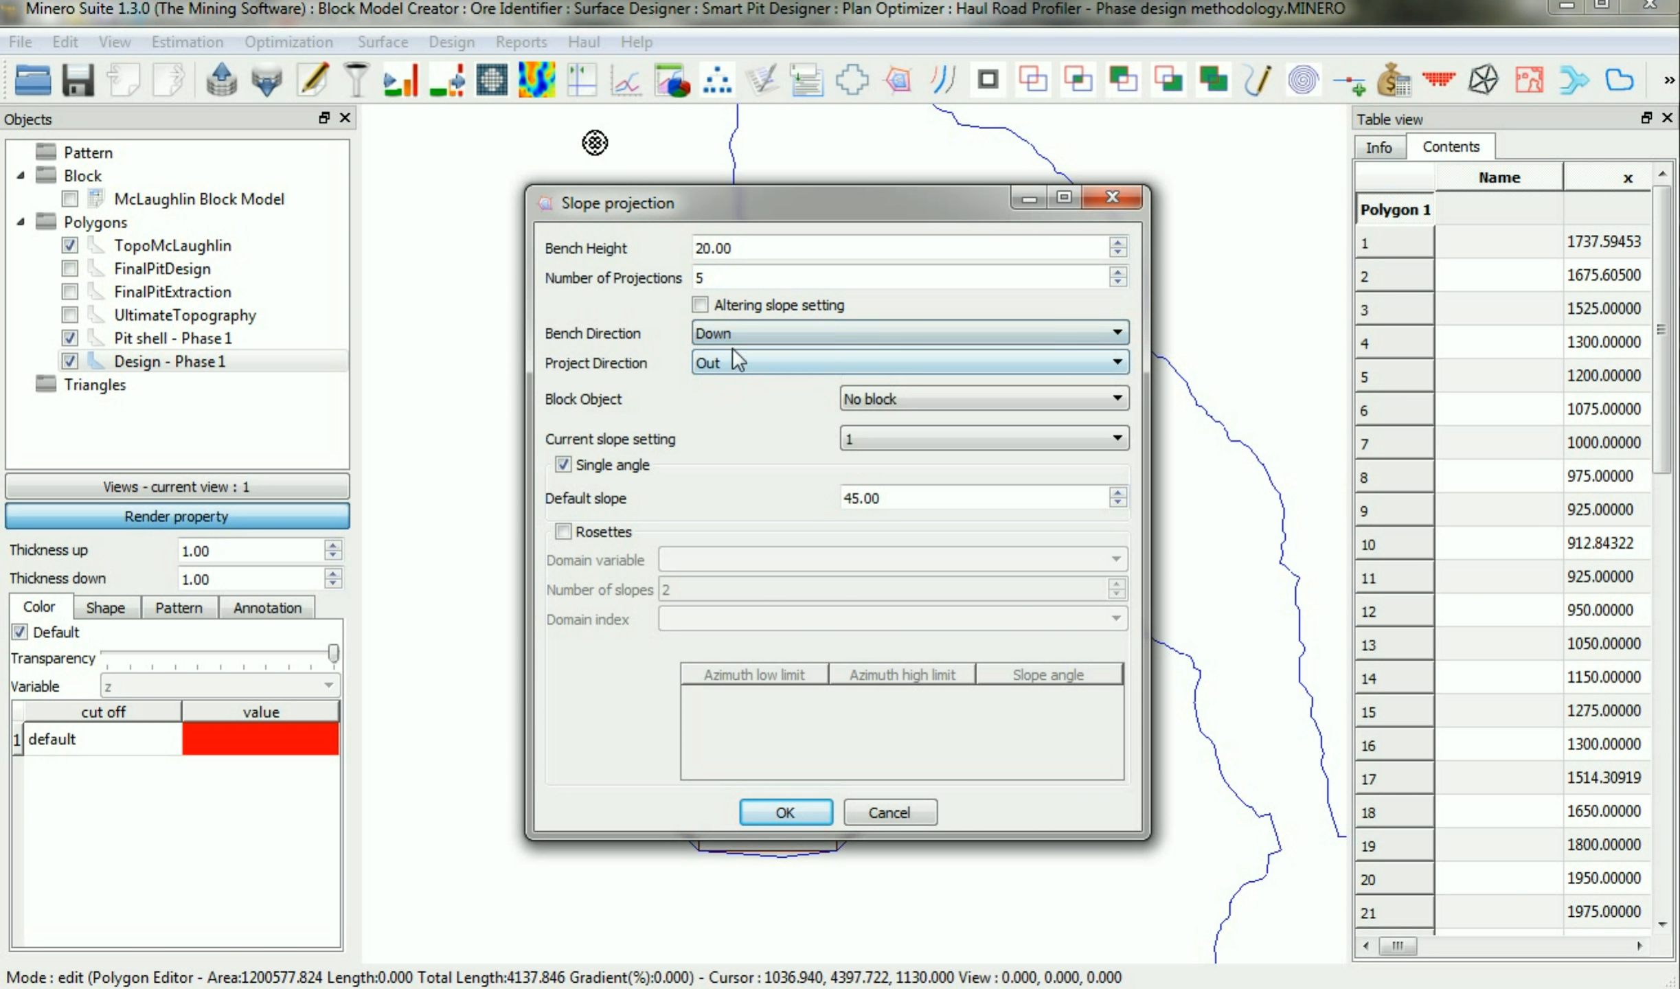
click(732, 363)
click(729, 401)
click(787, 812)
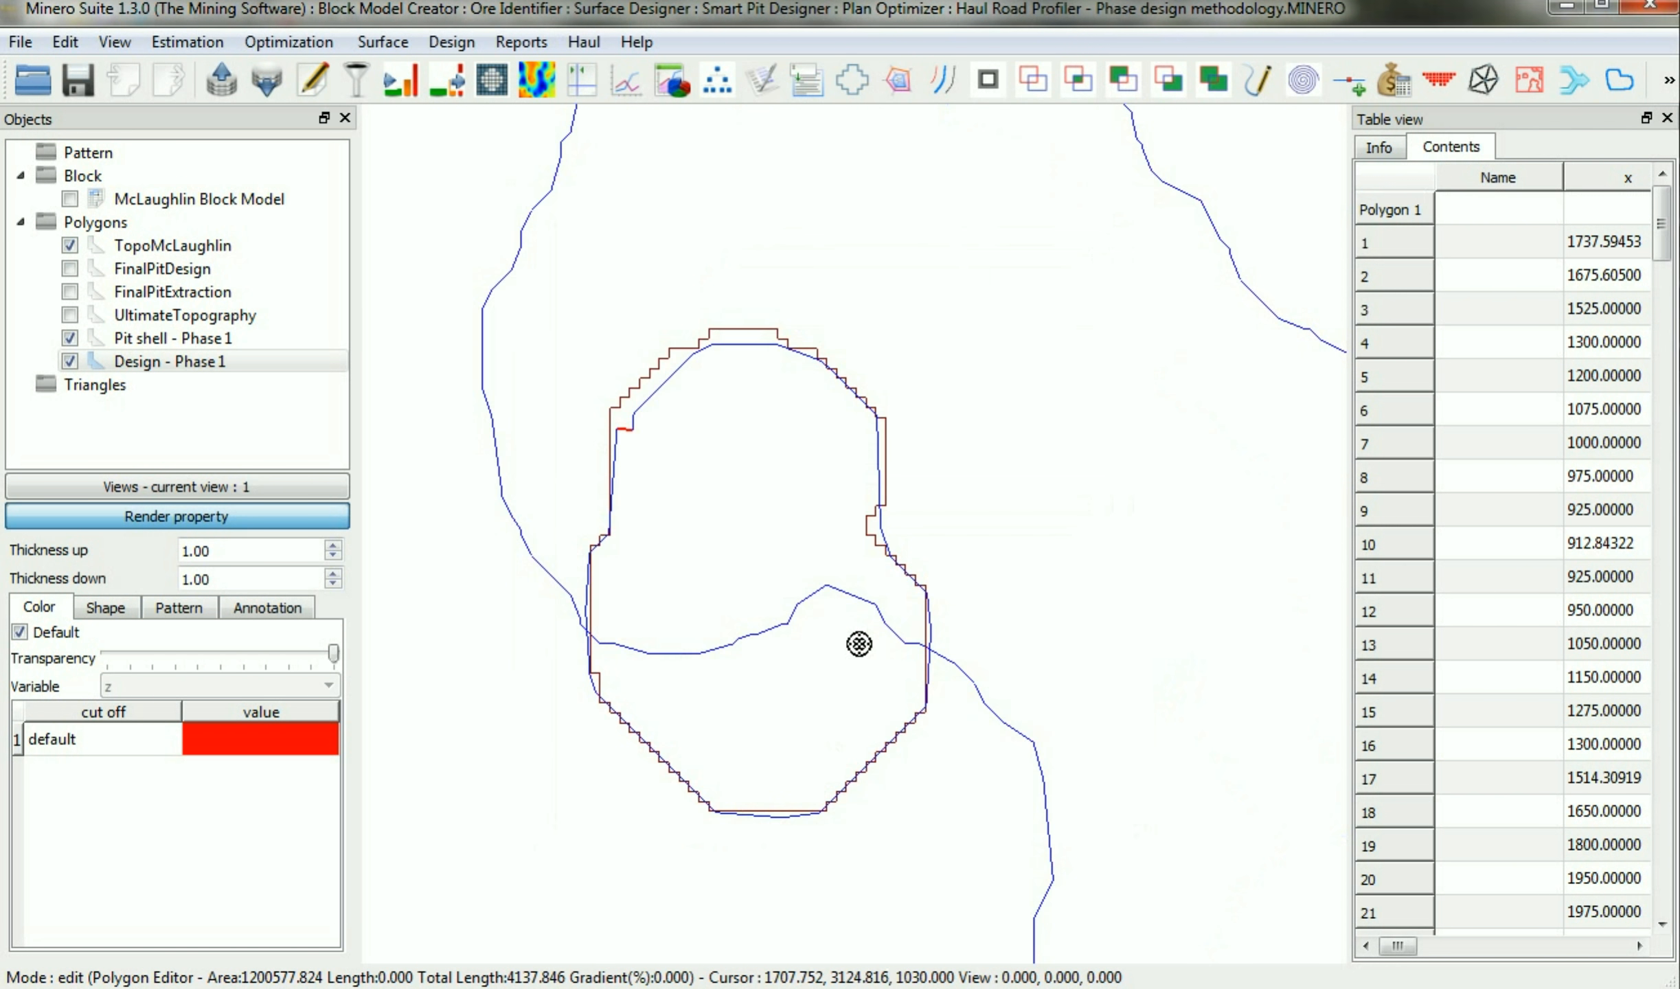
Project the level 1030 polygon another five 20 m benches down and in at 45 degrees.
click(448, 40)
click(502, 75)
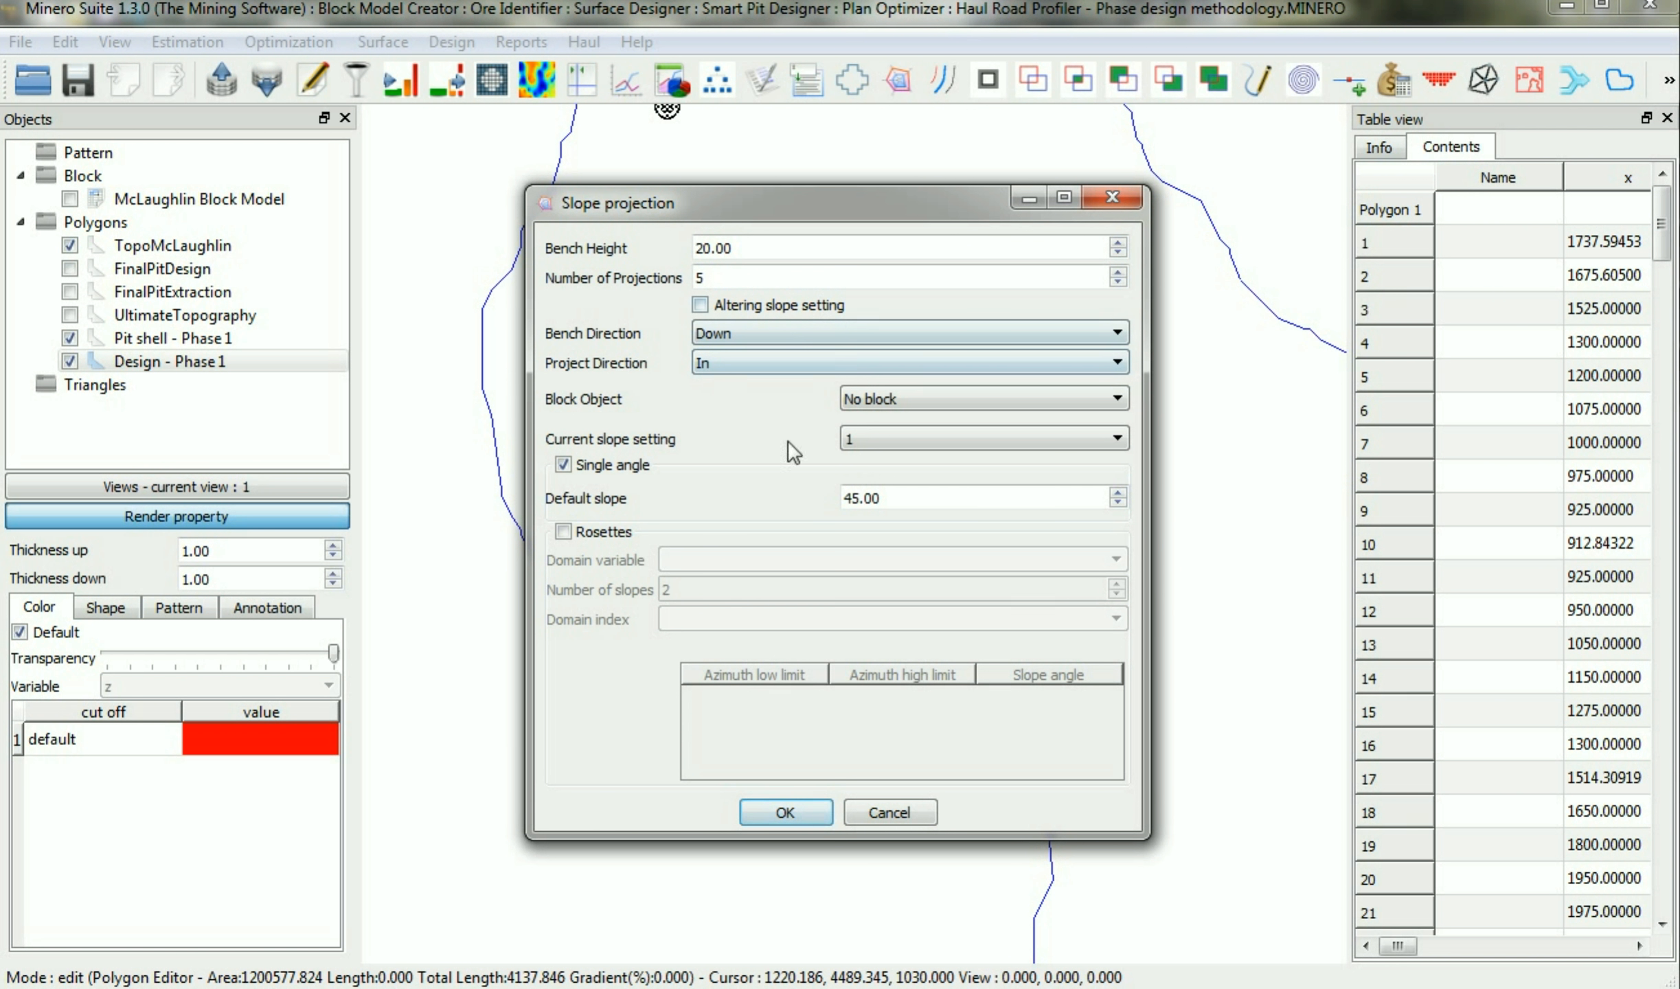
click(786, 812)
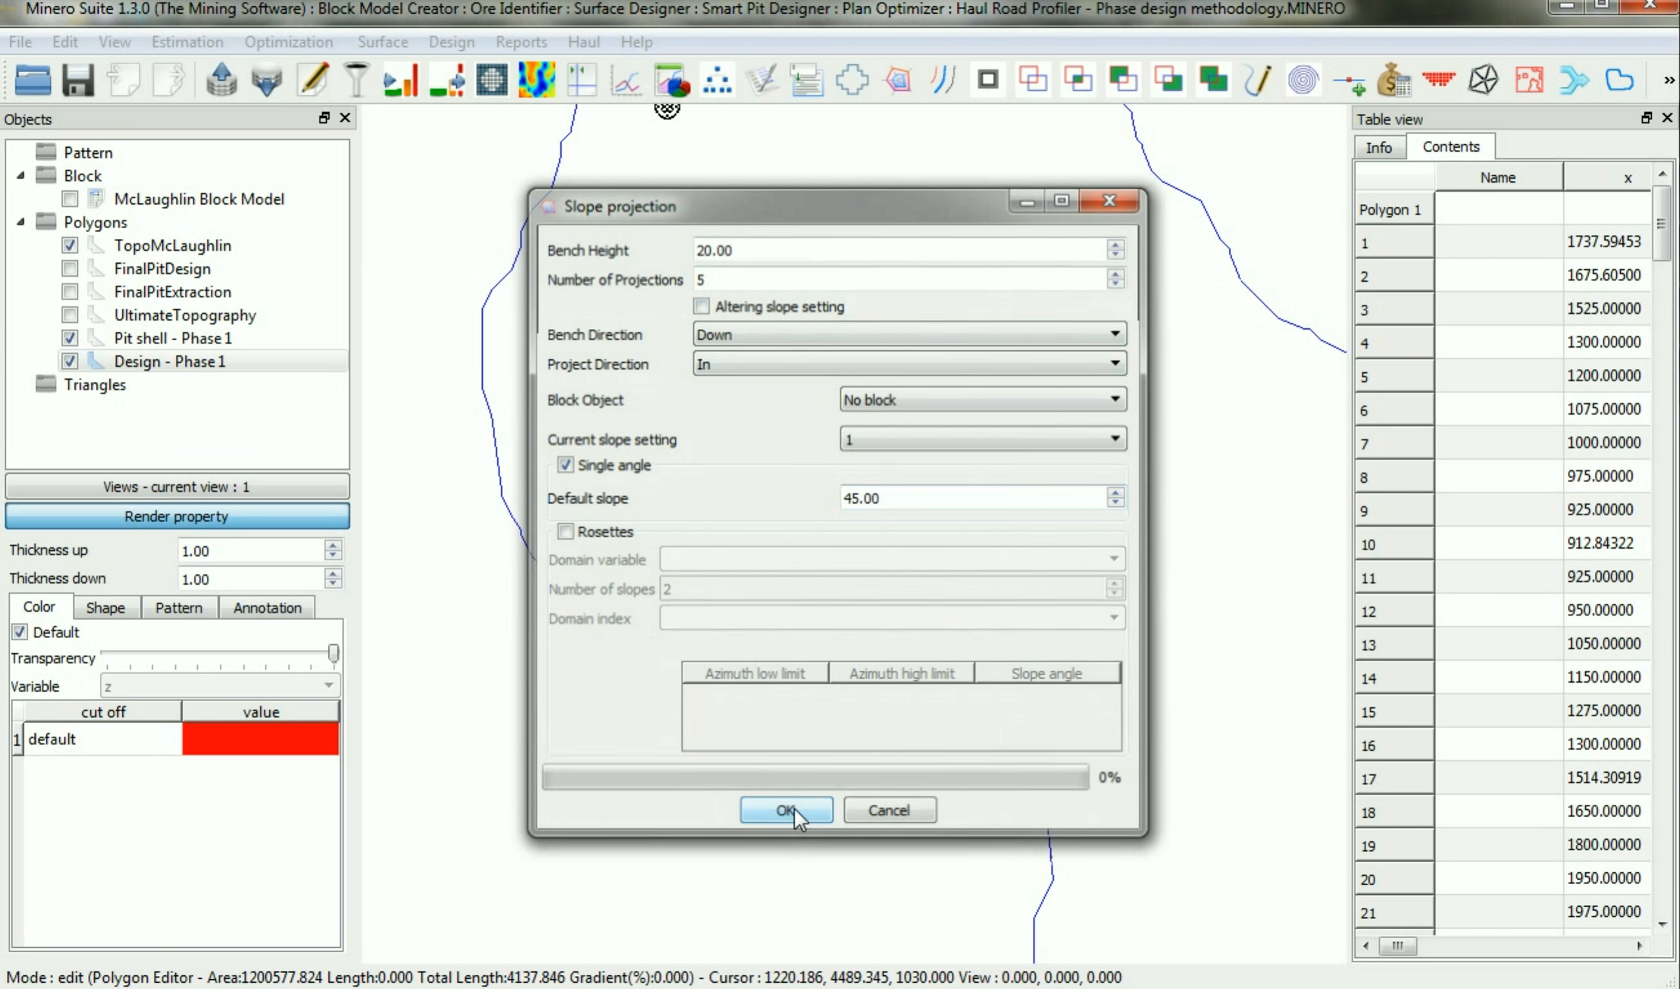
Set thickness up to 1000000 for Design - Phase 1 and to 10000 for Pit shell - Phase 1.
double_click(148, 550)
text(1000000)
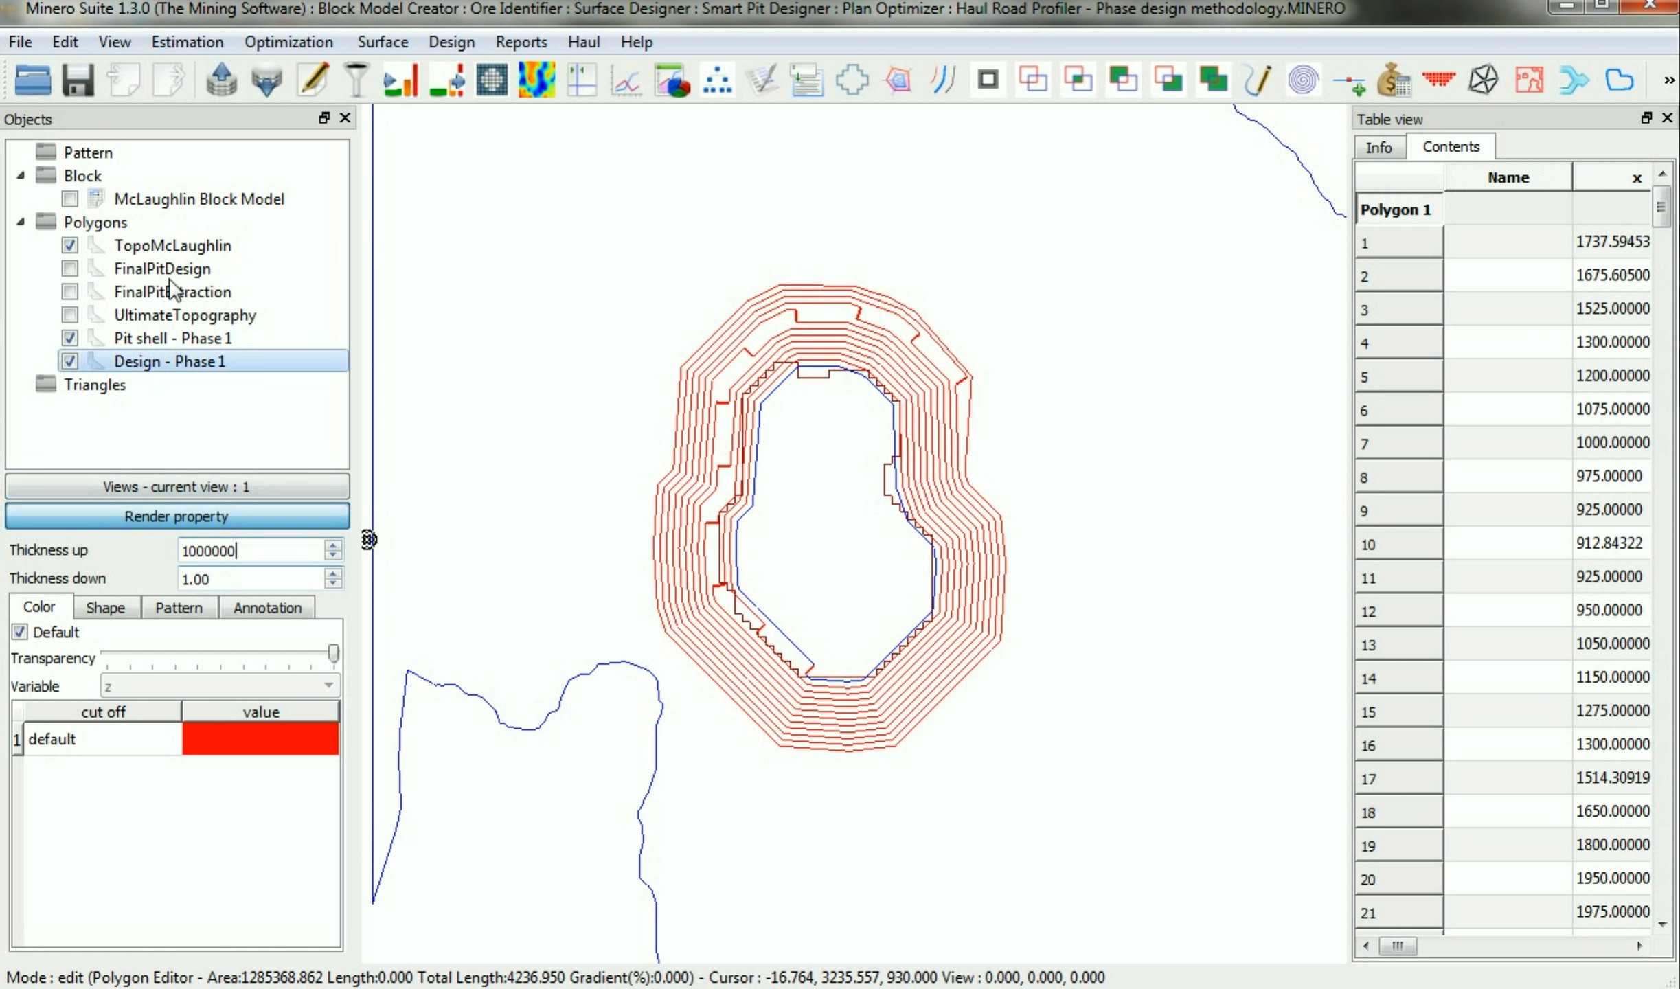
click(172, 338)
double_click(245, 553)
text(1)
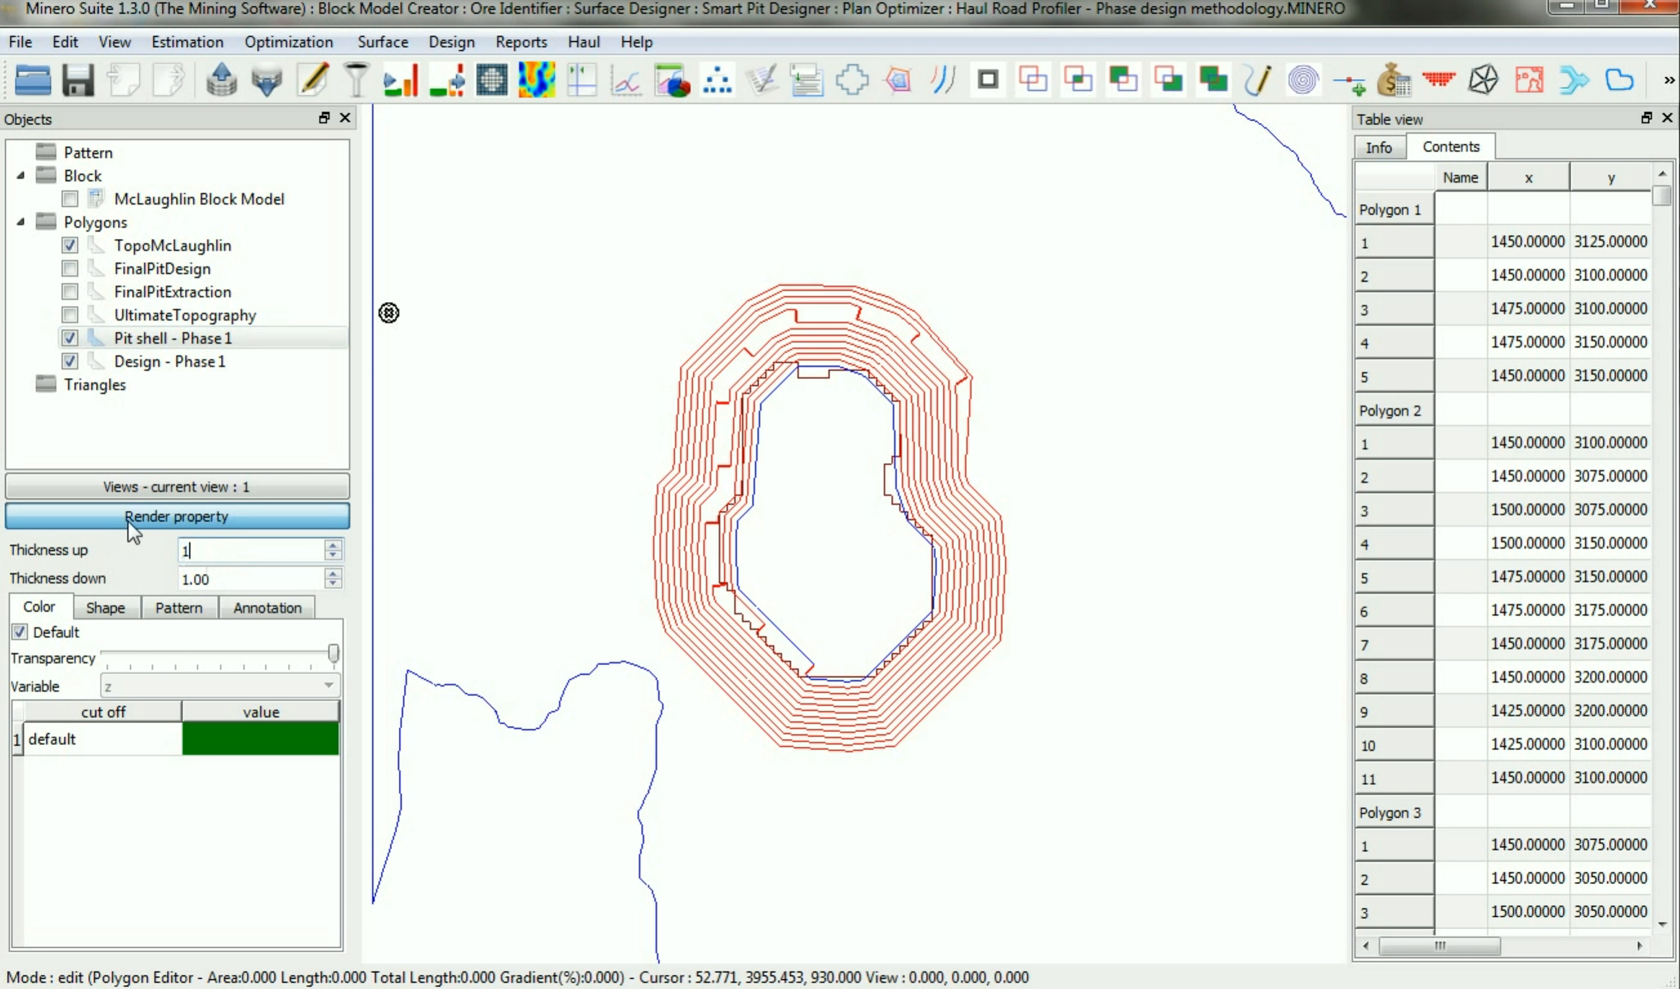
text(0000)
key(Return)
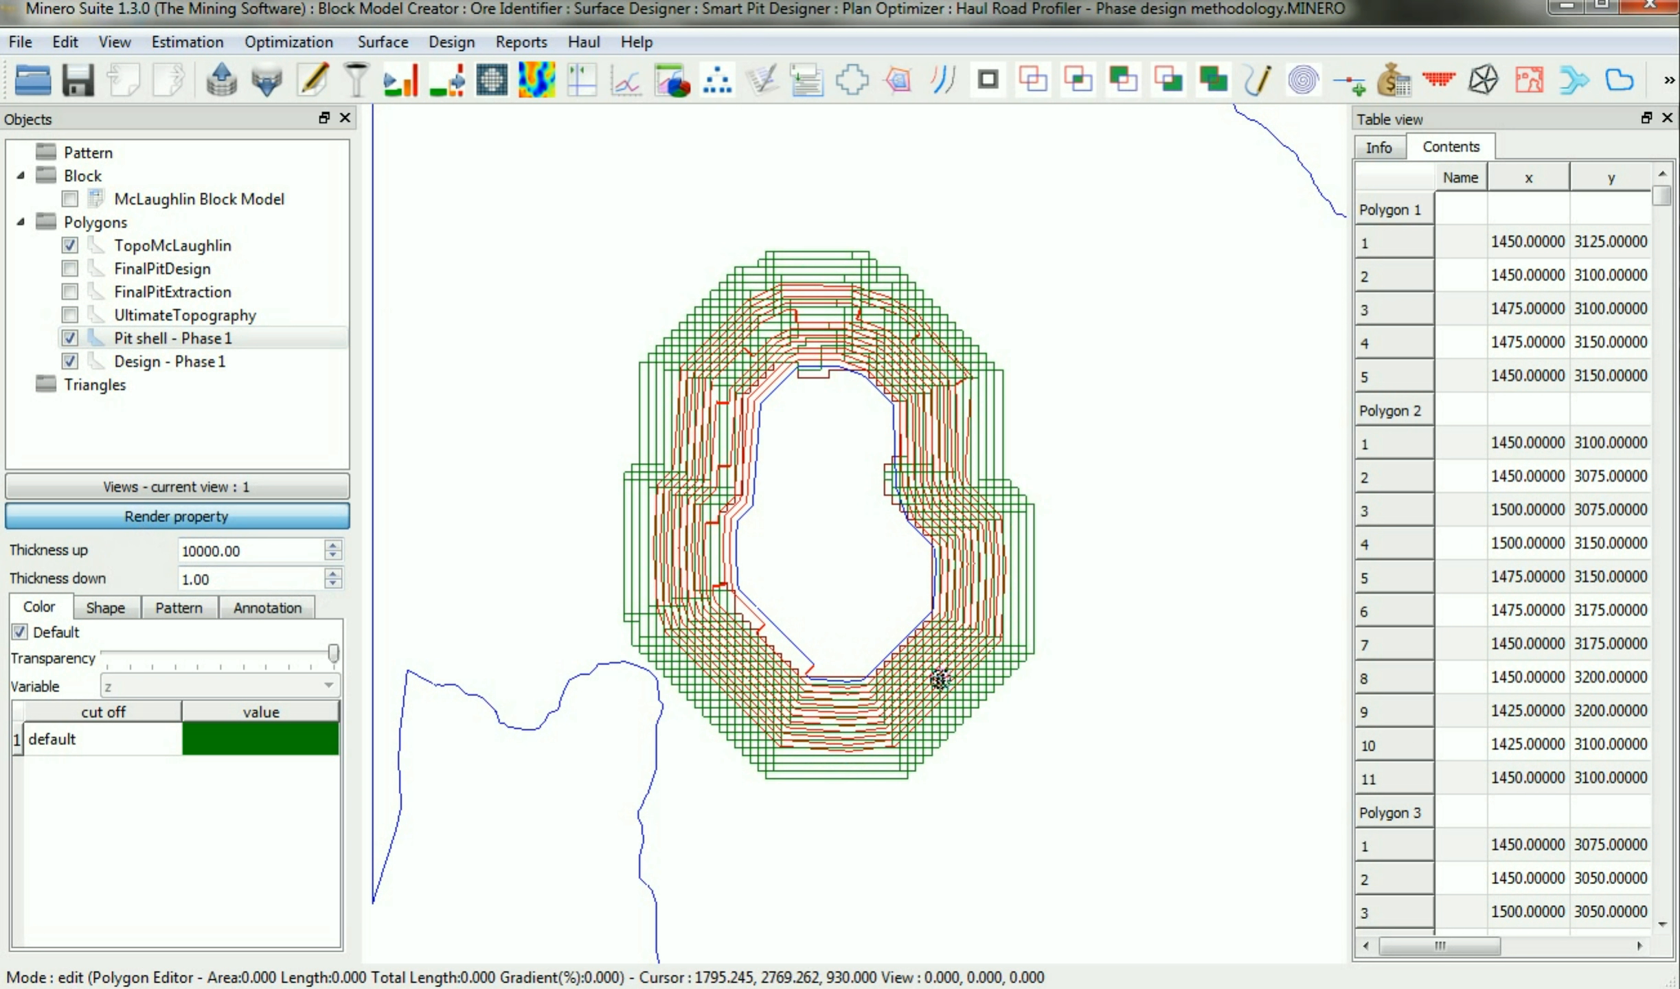
Set TopoMcLaughlin's thickness up to 10000 and its thickness down to 100000.
mouse_move(851, 742)
middle_down()
mouse_move(851, 510)
mouse_move(785, 540)
mouse_move(795, 526)
mouse_move(806, 546)
middle_up()
key(Home)
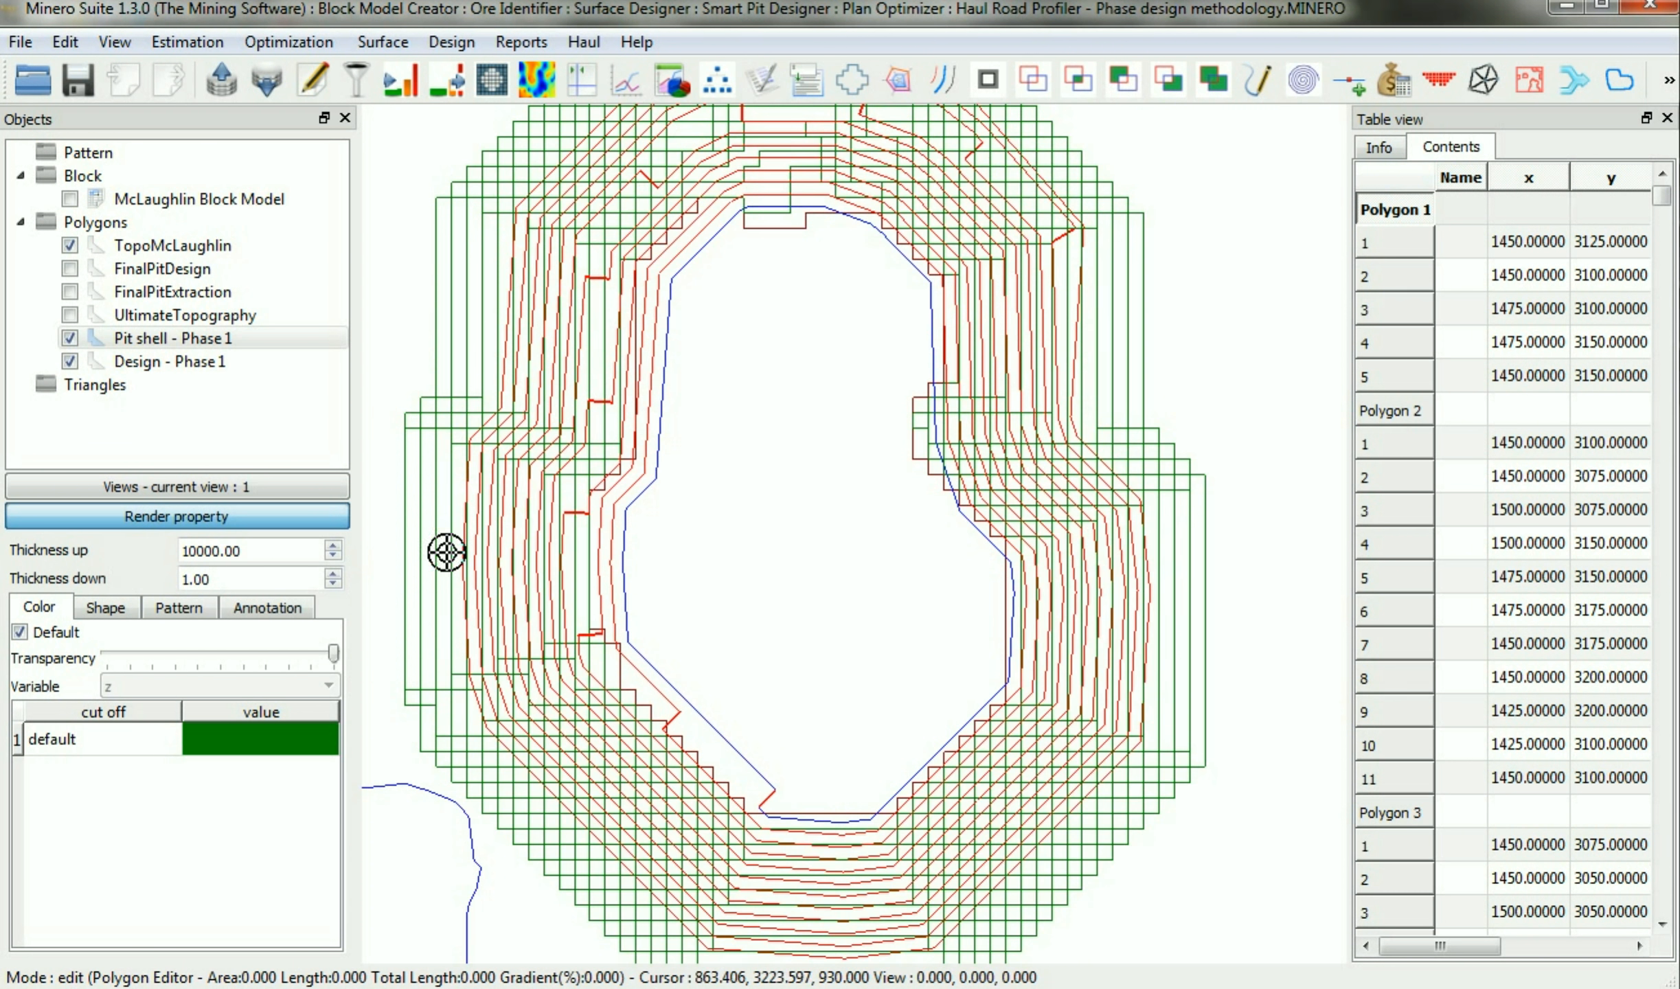
click(169, 361)
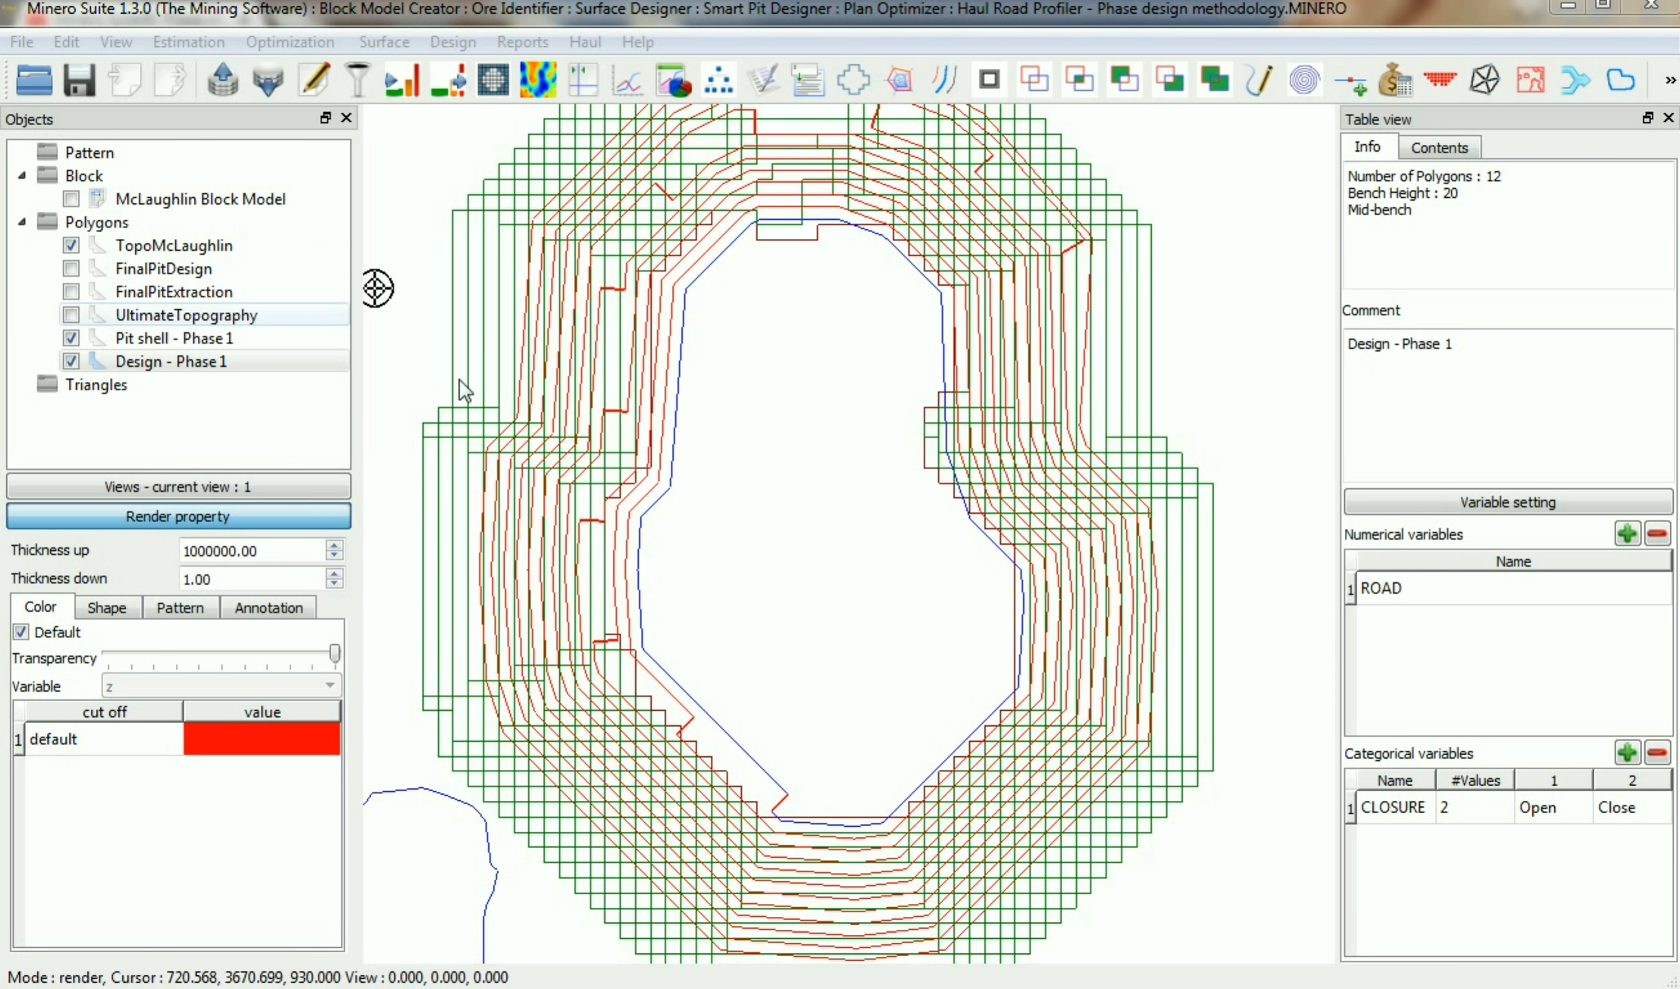
click(199, 245)
scroll(811, 458, down, 2)
scroll(811, 458, down, 2)
text(10000)
drag(216, 578, 151, 571)
text(100000)
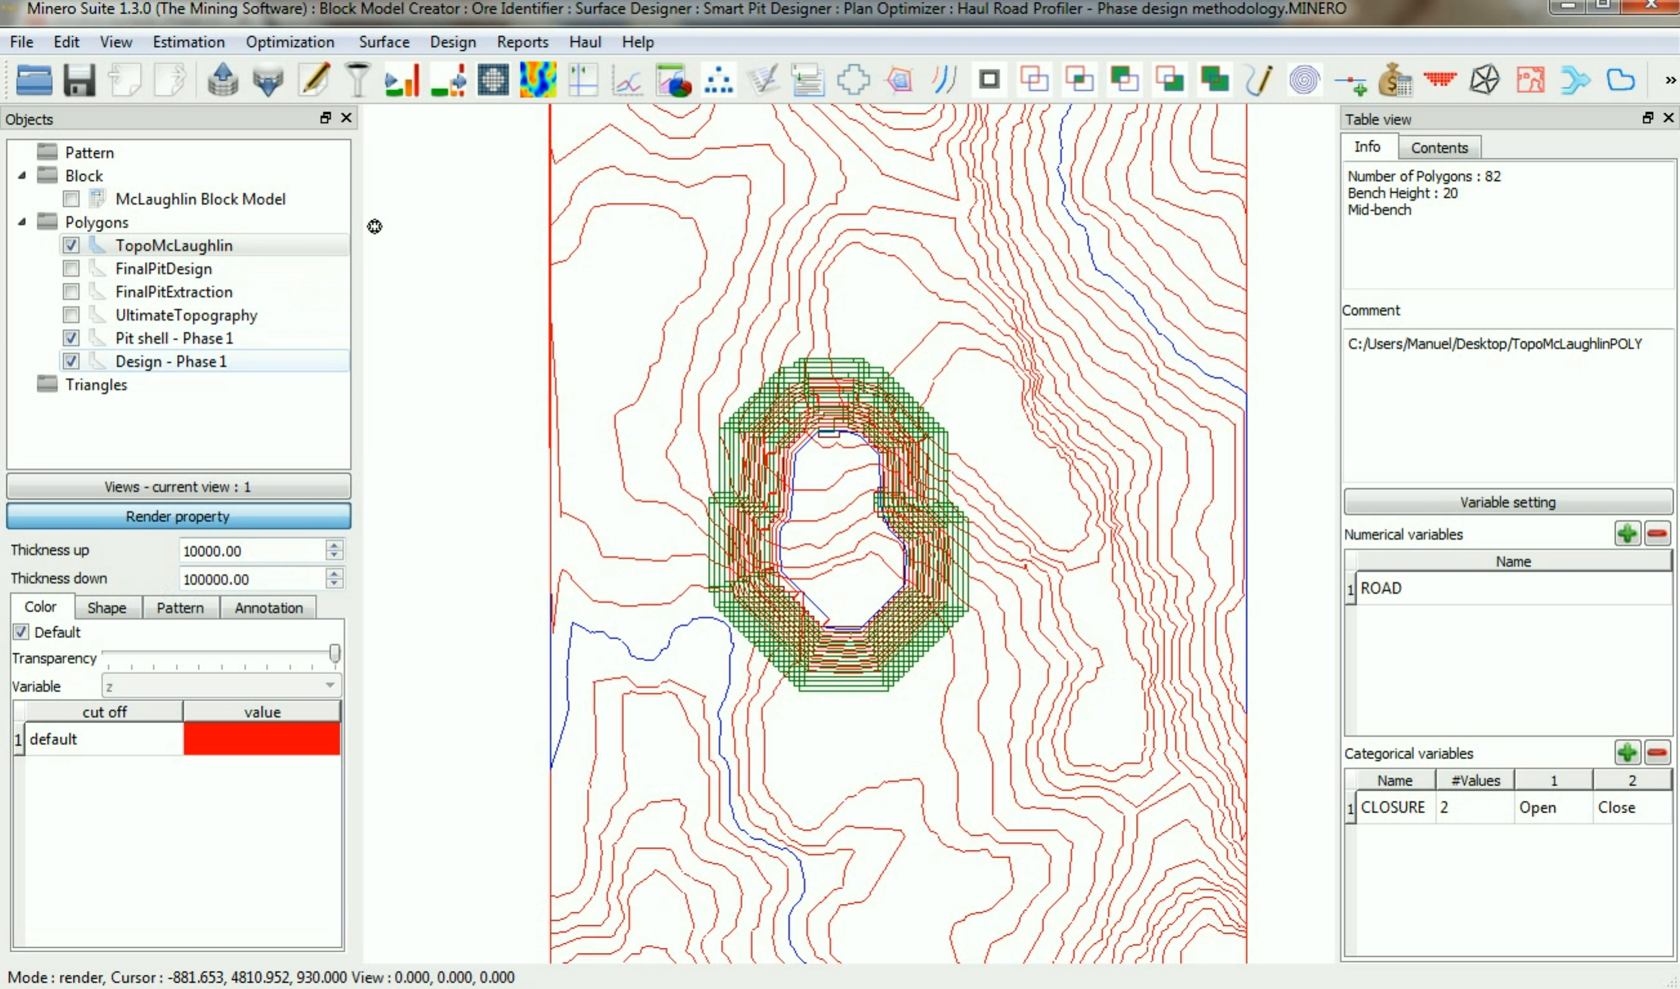
Hide Pit shell - Phase 1 and start a Cut and fill with two operations, the first set to AND.
click(70, 338)
click(453, 42)
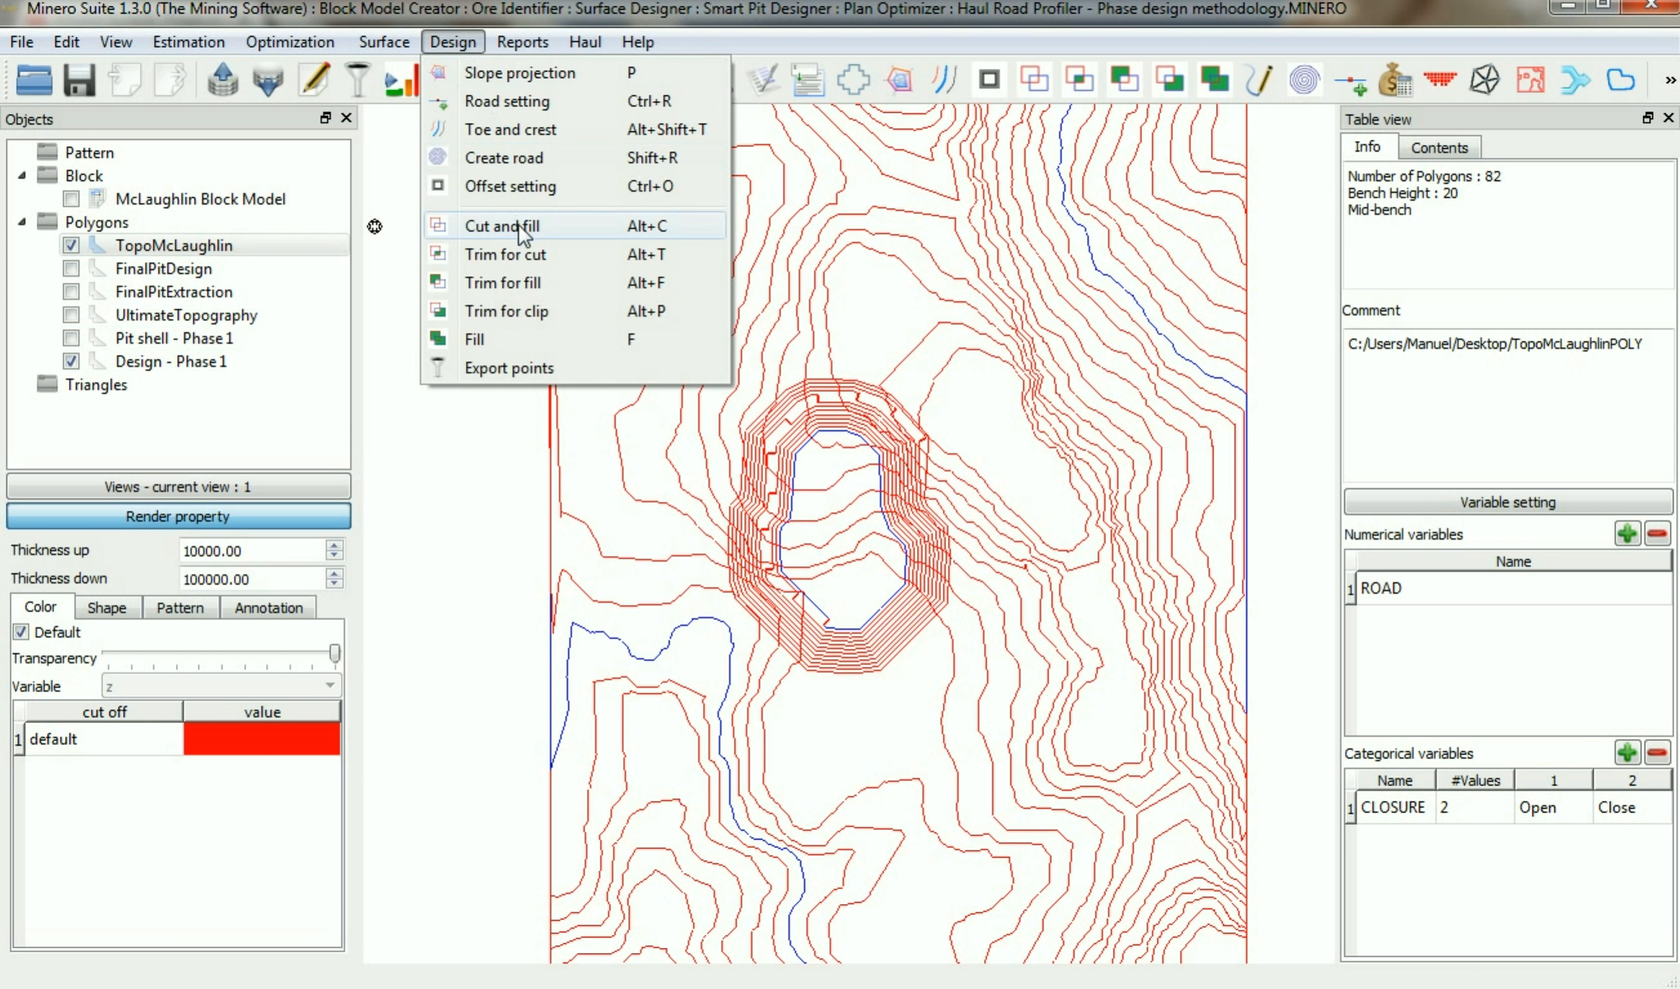
click(543, 228)
click(1076, 318)
double_click(658, 382)
click(645, 417)
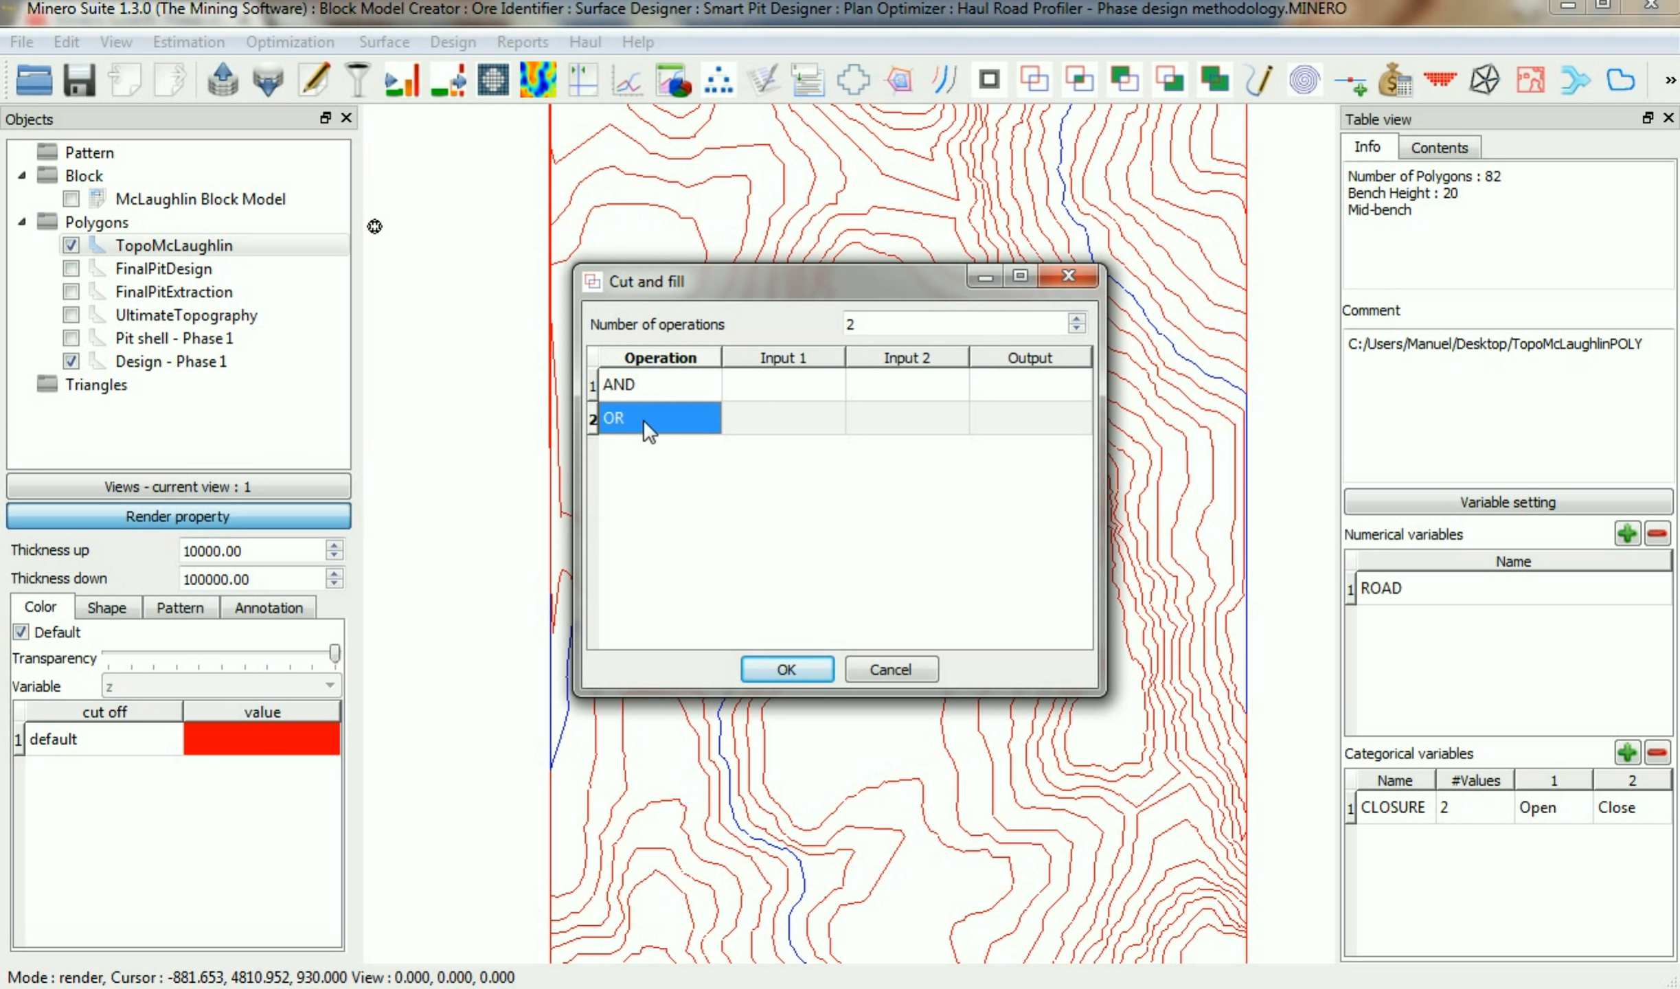
Use TopoMcLaughlin as input 1 and Design - Phase 1 as input 2 for both operations, with the second operation set to NOT.
click(765, 385)
double_click(914, 385)
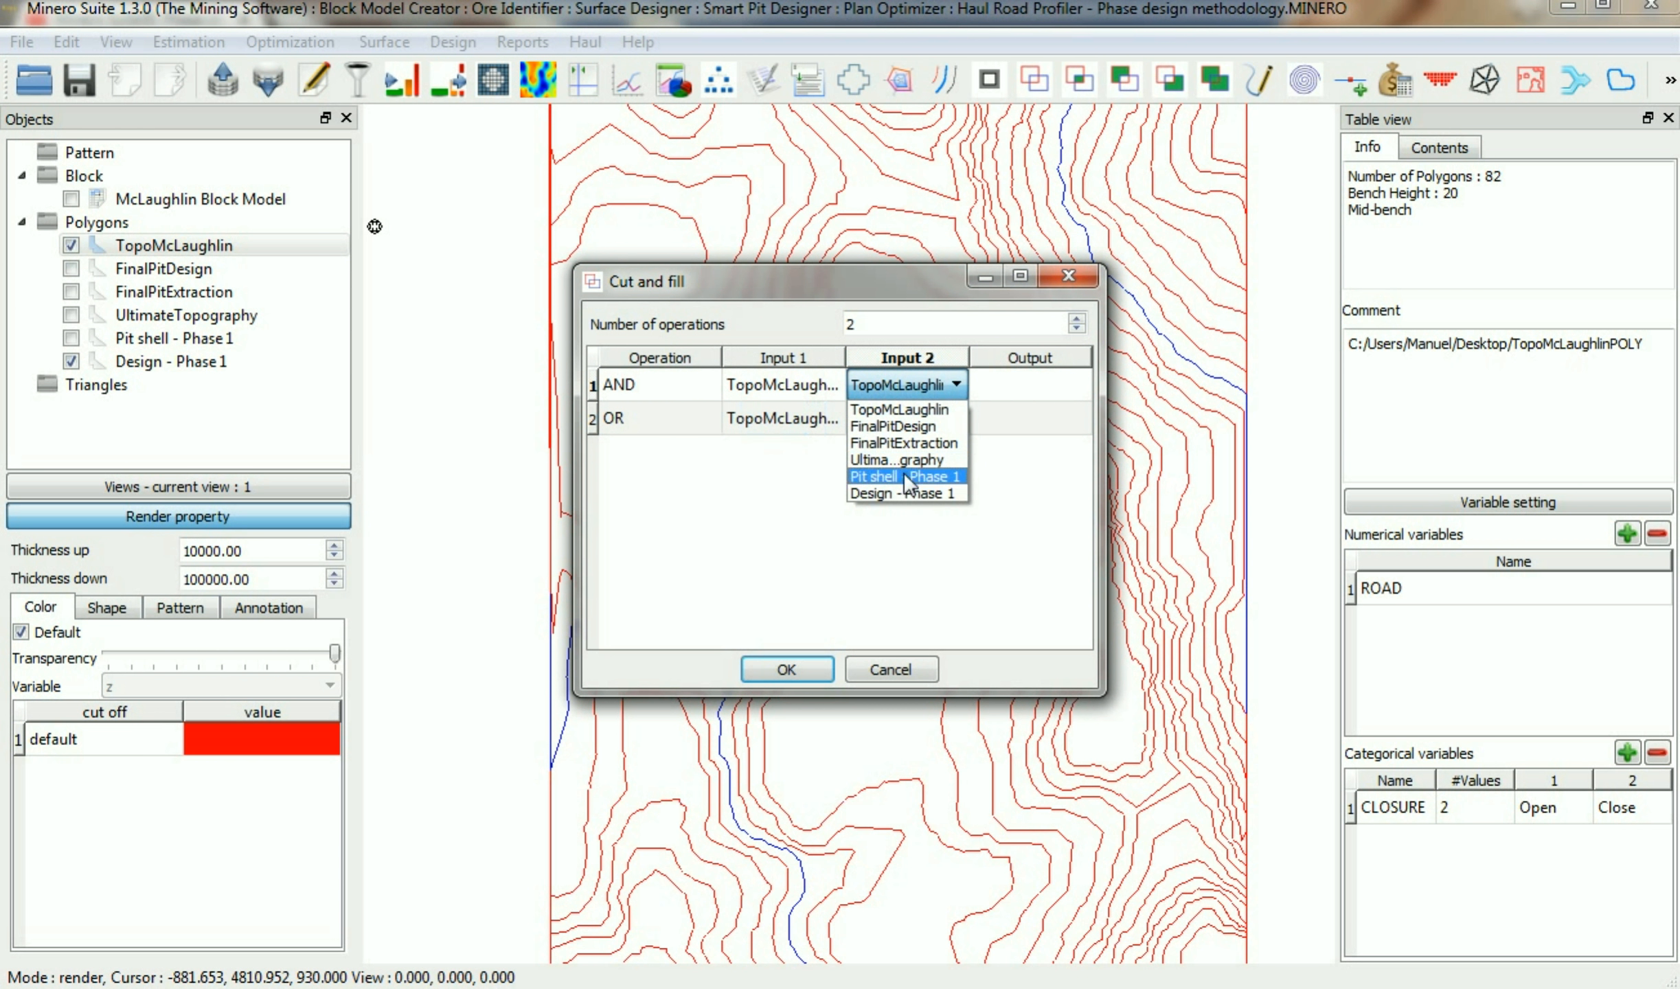
click(904, 494)
double_click(907, 418)
click(903, 526)
click(698, 416)
double_click(697, 416)
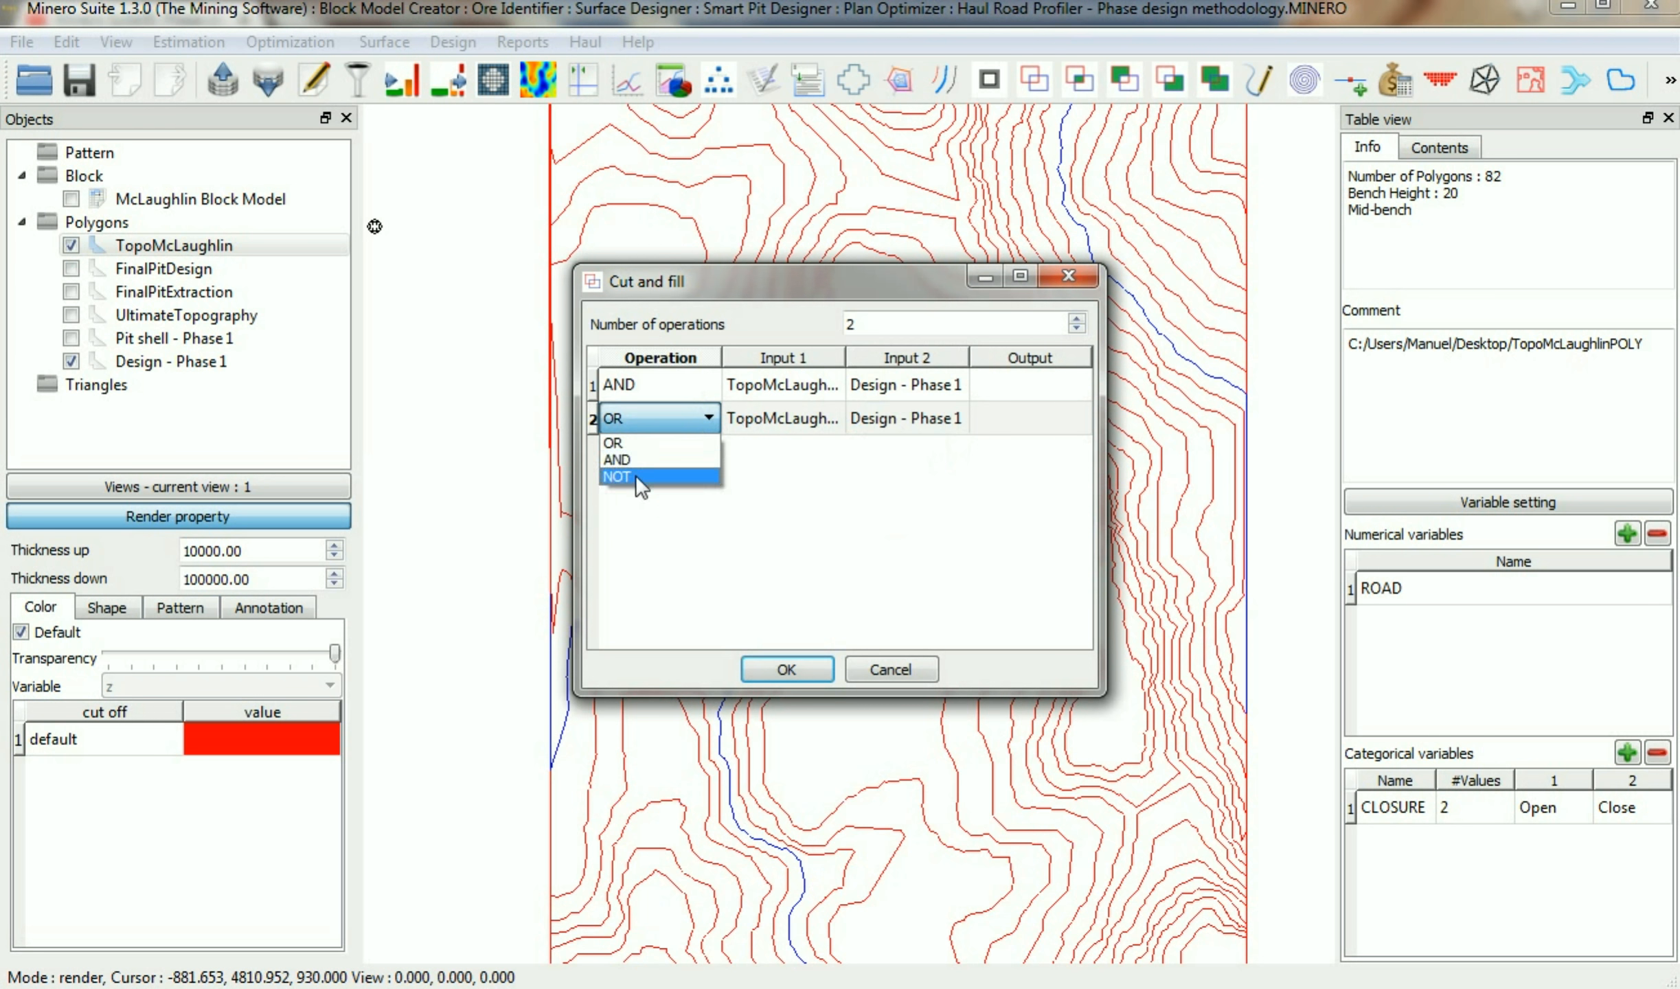
click(635, 475)
Name the outputs Extraction - Phase 1 for AND and Topography - Phase 1 for NOT, and run the cut and fill.
click(1038, 388)
text(Extraction - Phase)
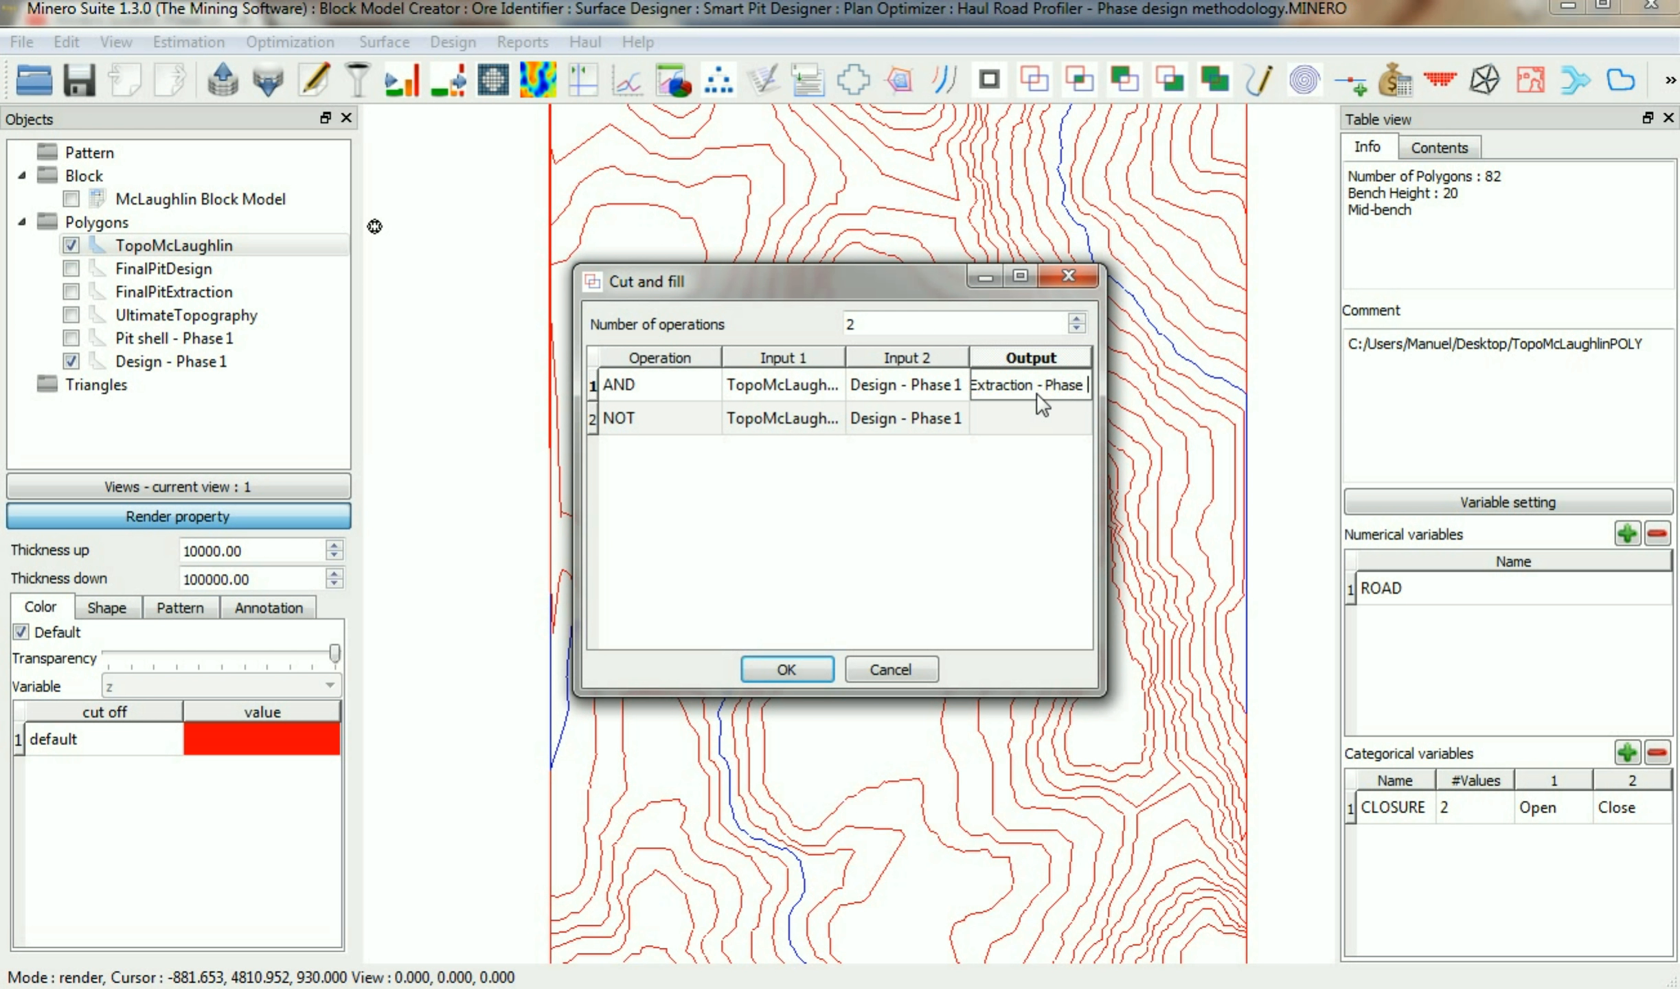
click(1016, 419)
text(Topogra)
text(phy - Phase 1)
drag(1088, 697, 1345, 791)
click(1256, 587)
drag(1112, 288, 983, 233)
click(783, 709)
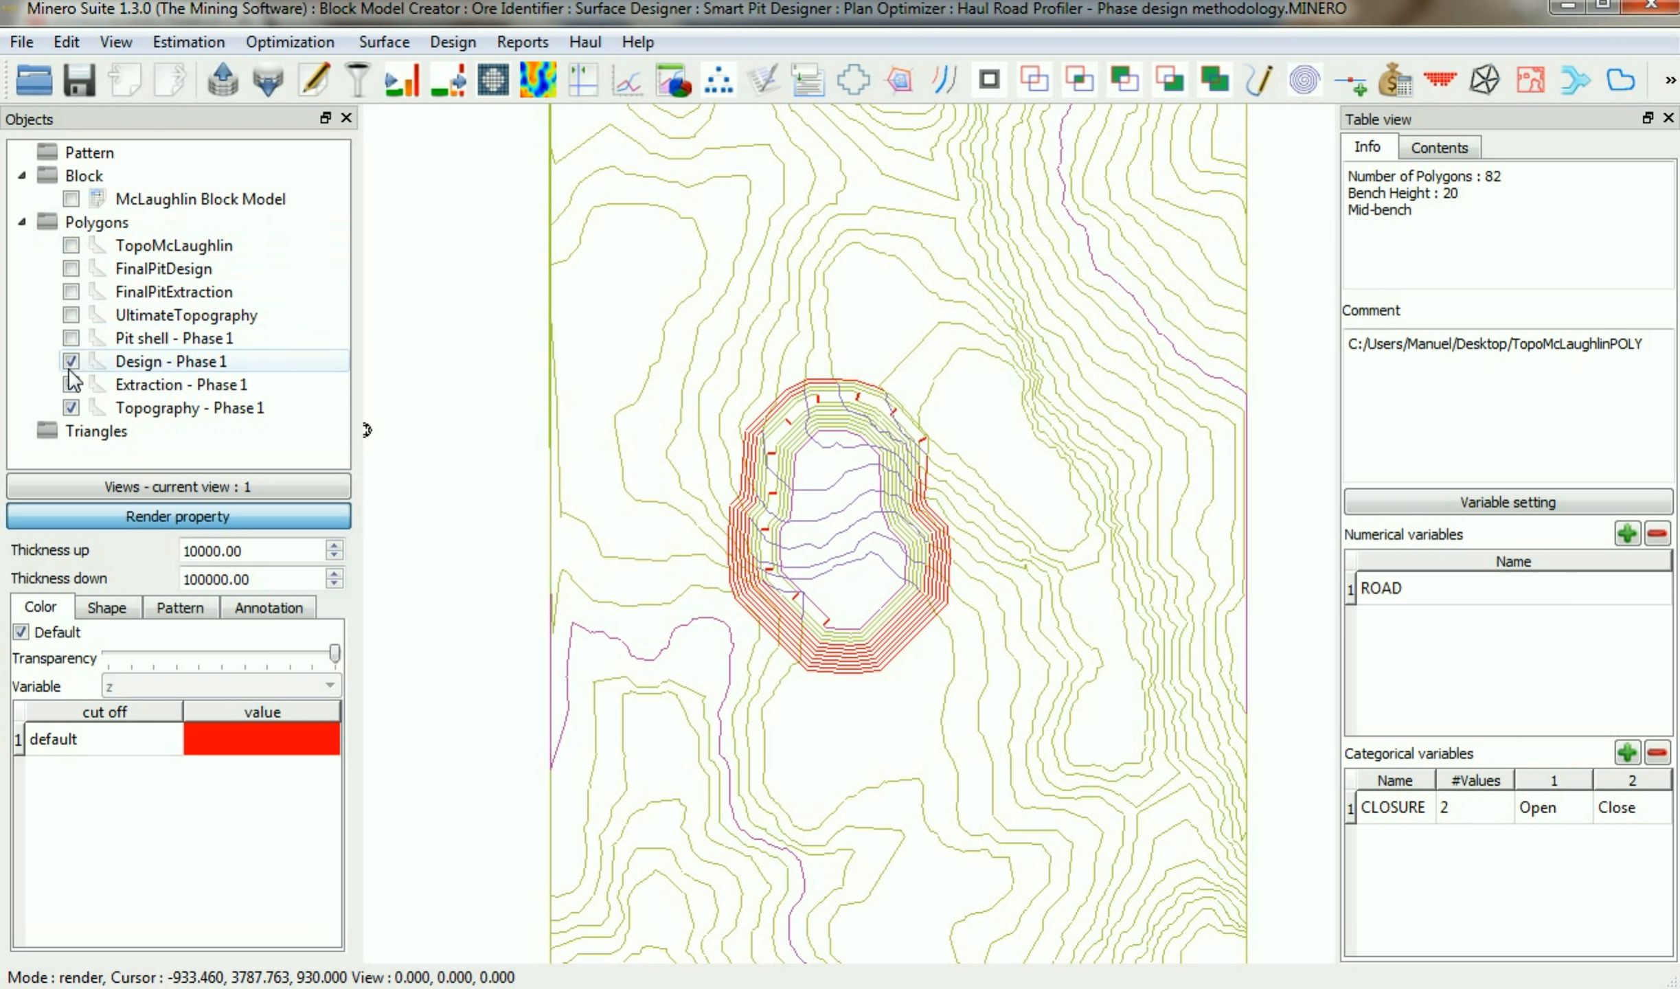
Leave only Extraction - Phase 1 visible and set up its grade tonnage report with McLaughlin Block Model and density variable SG.
click(70, 361)
click(71, 408)
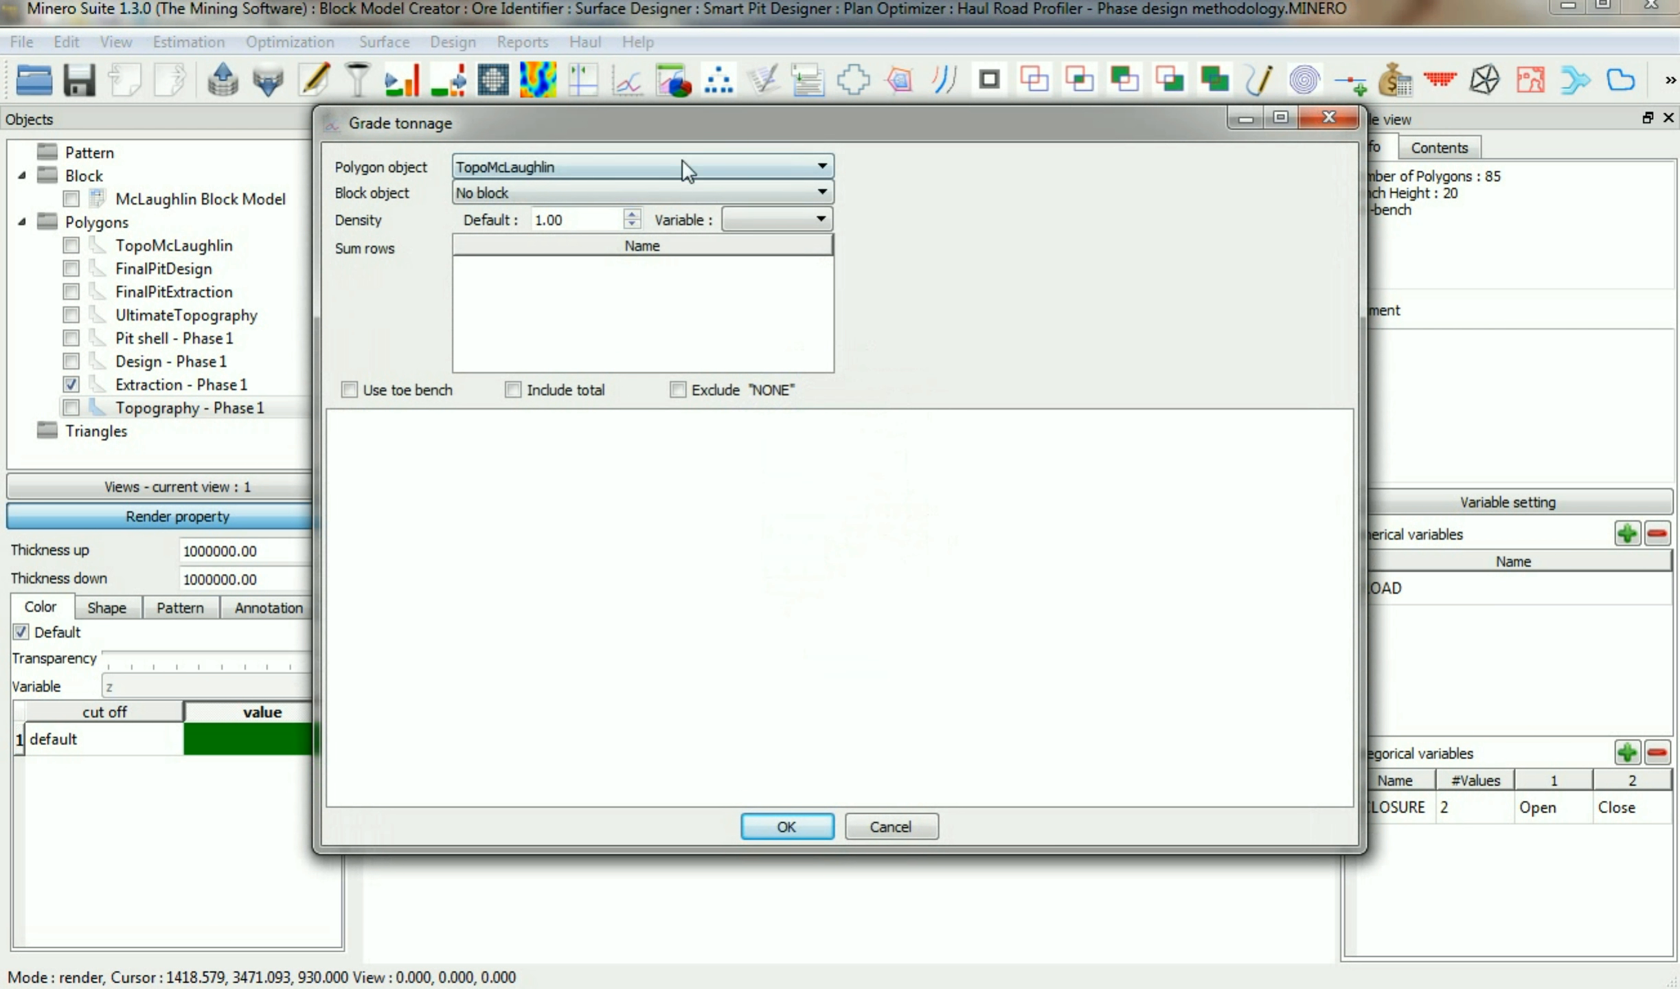
click(670, 167)
click(584, 289)
click(581, 195)
click(582, 225)
click(735, 219)
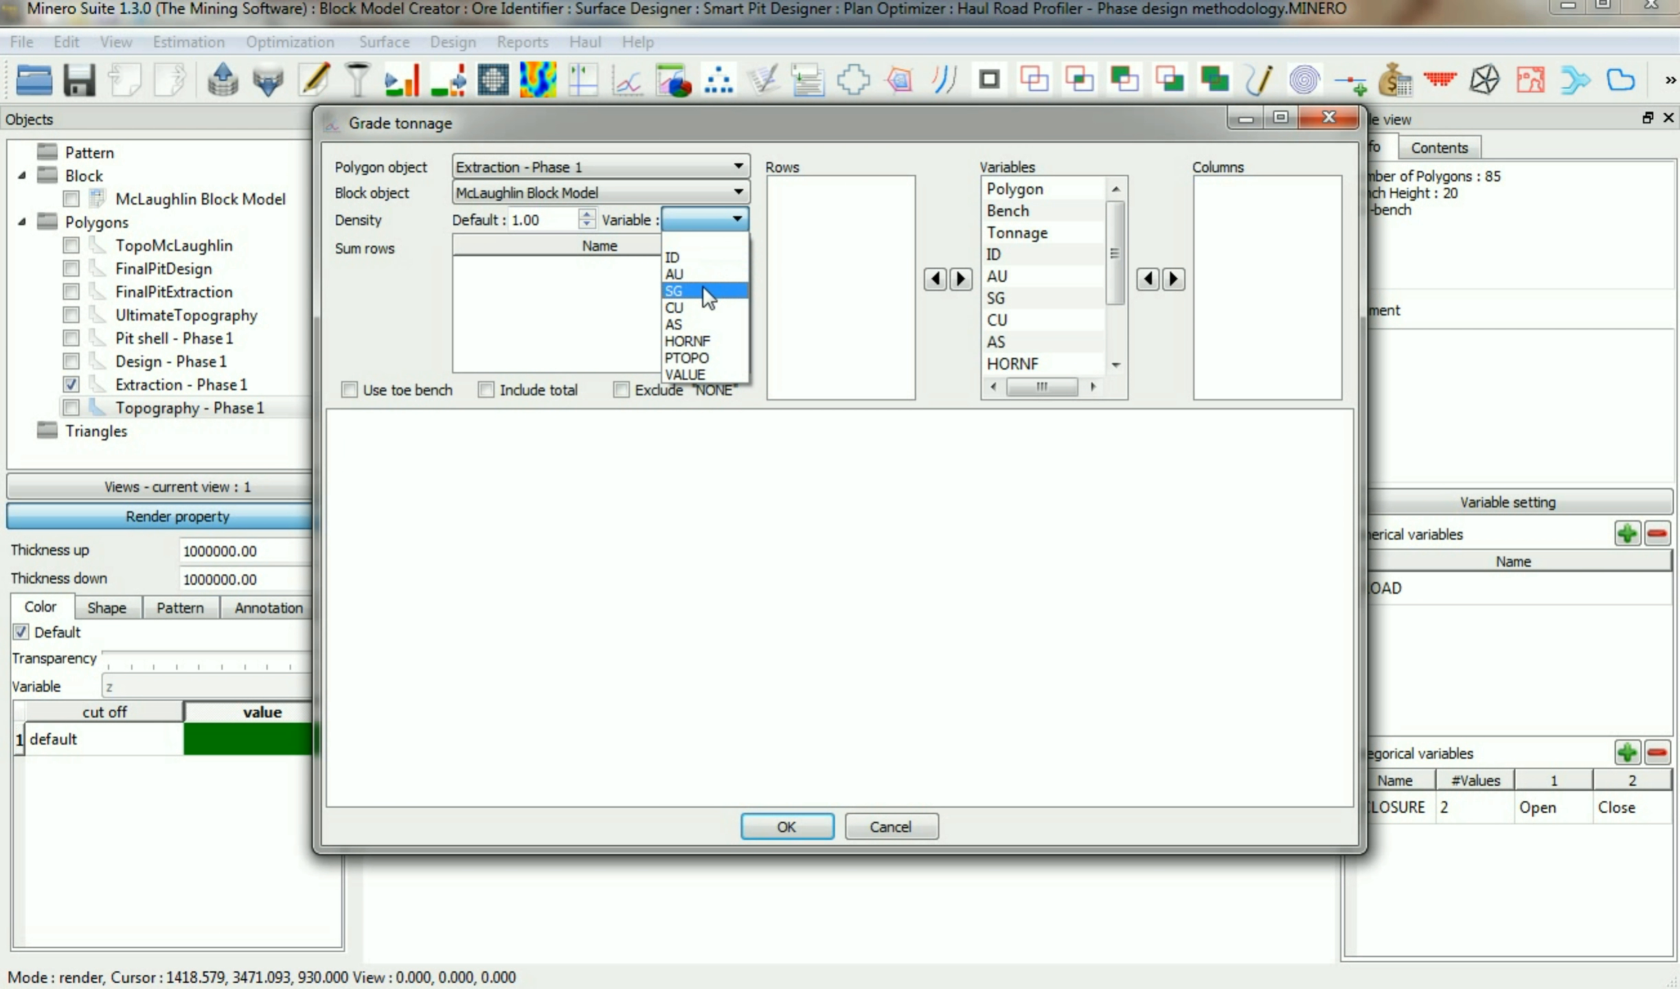
click(700, 291)
Calculate the grade tonnage with Bench rows and Tonnage, AU and CU columns, using toe bench, including the total and excluding "NONE".
click(1009, 210)
click(935, 279)
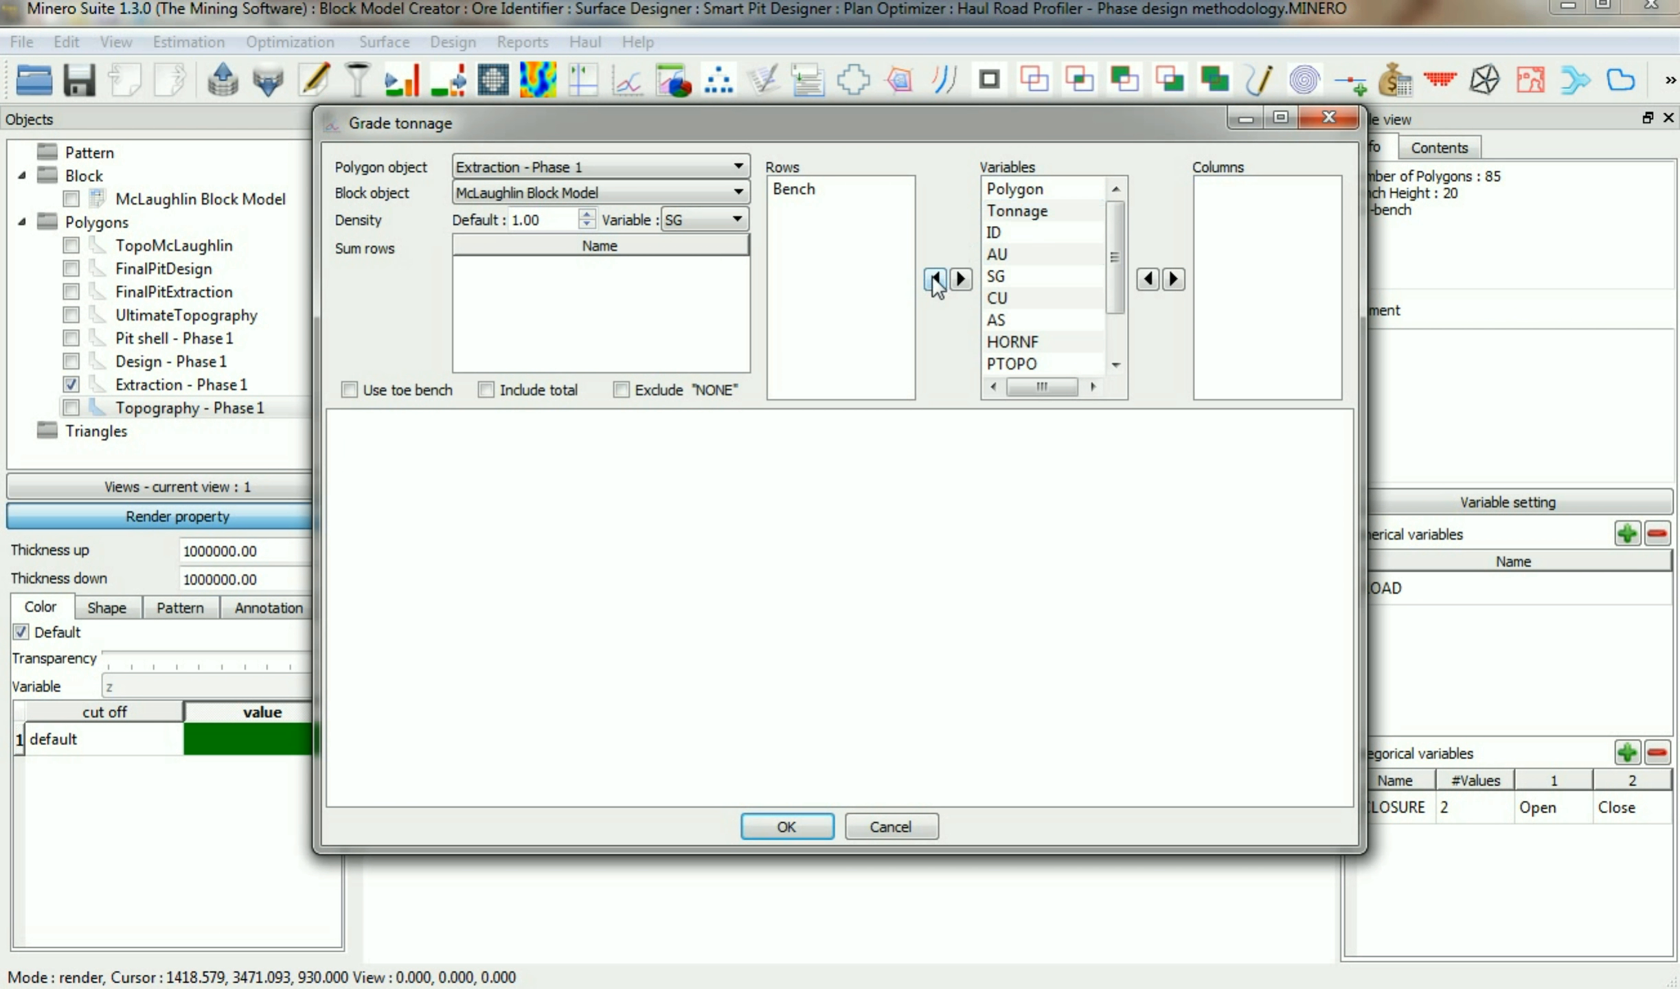
click(1012, 211)
click(1174, 278)
click(1025, 234)
ctrl+click(1010, 275)
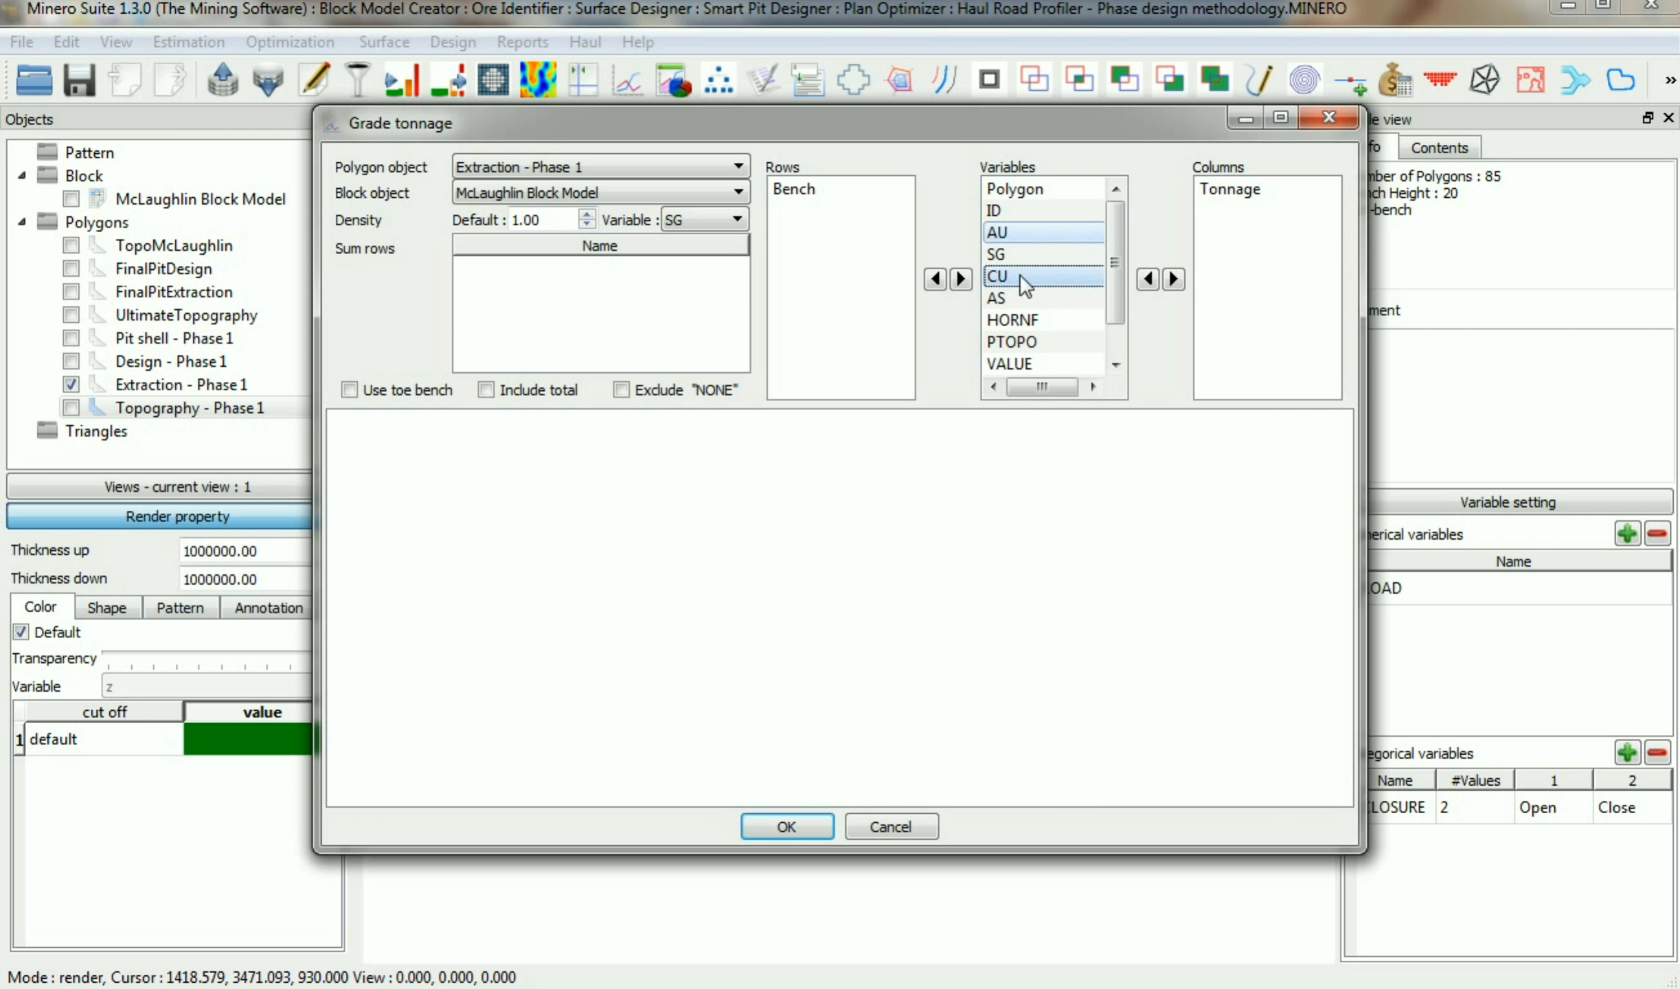
click(1174, 278)
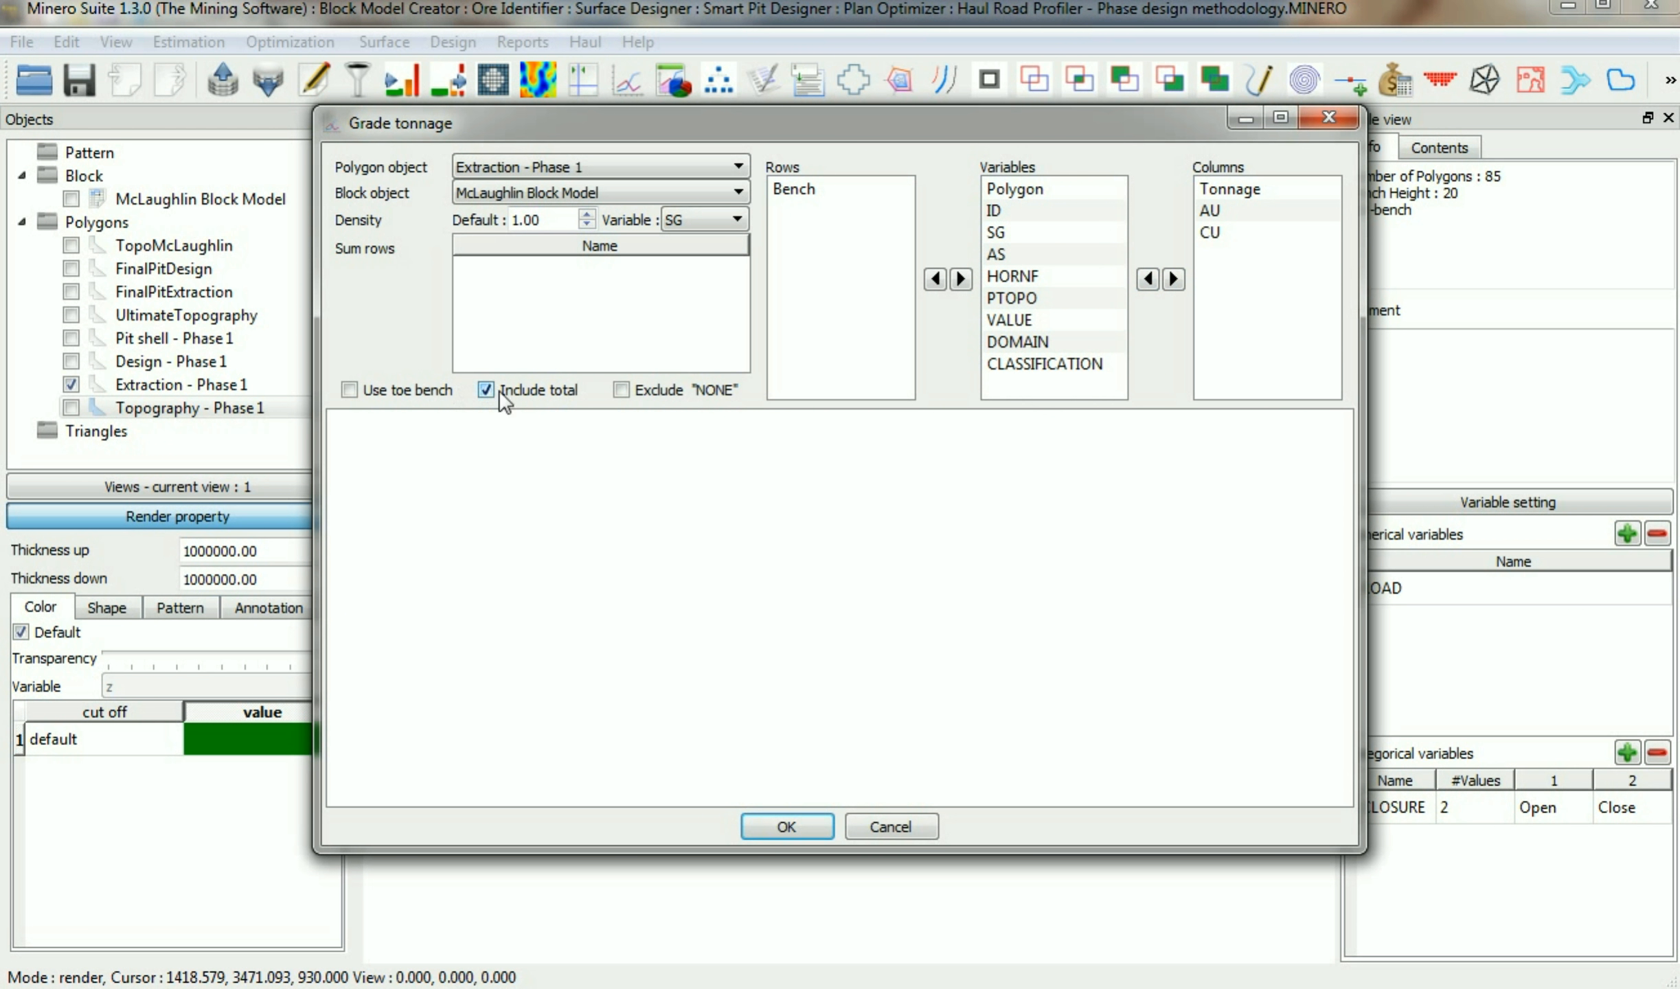
click(349, 389)
click(777, 825)
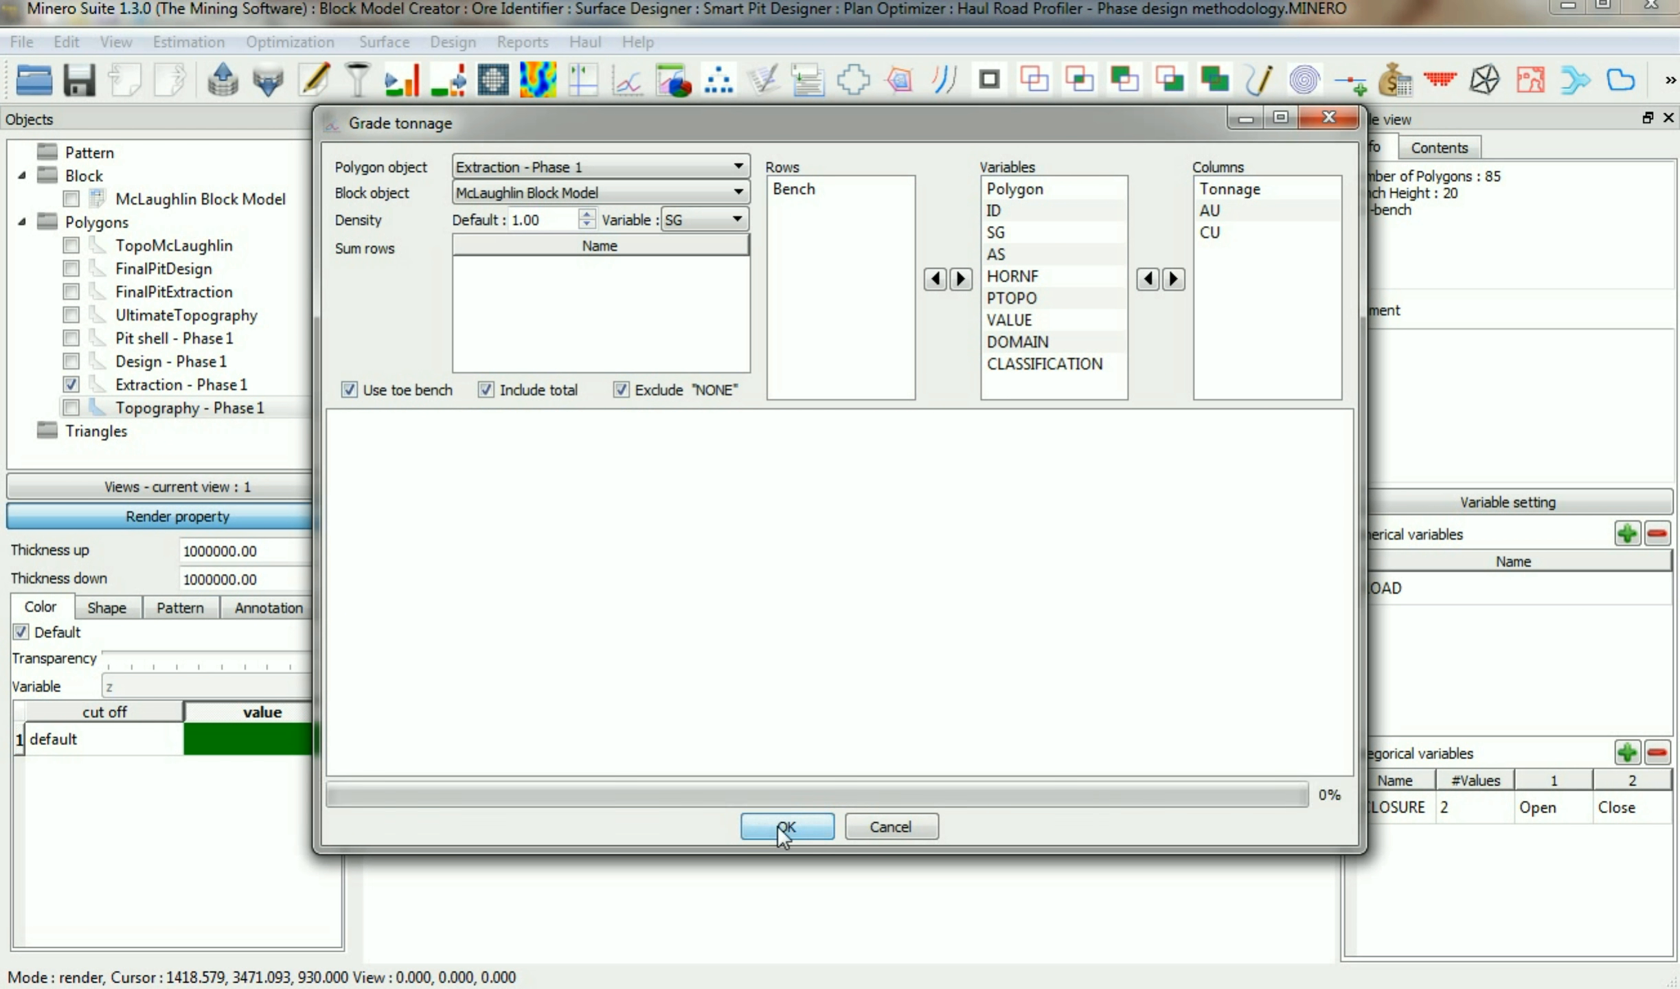